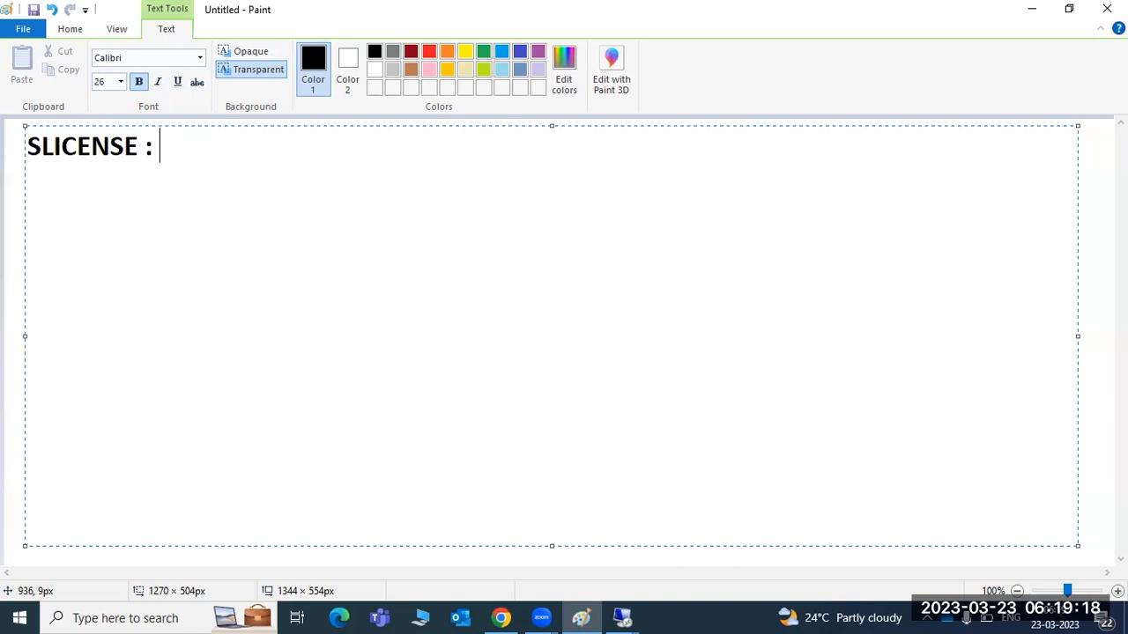
Step: Type 'SAP license' after 'SLICENSE : ' in the Paint note heading
type("SAP")
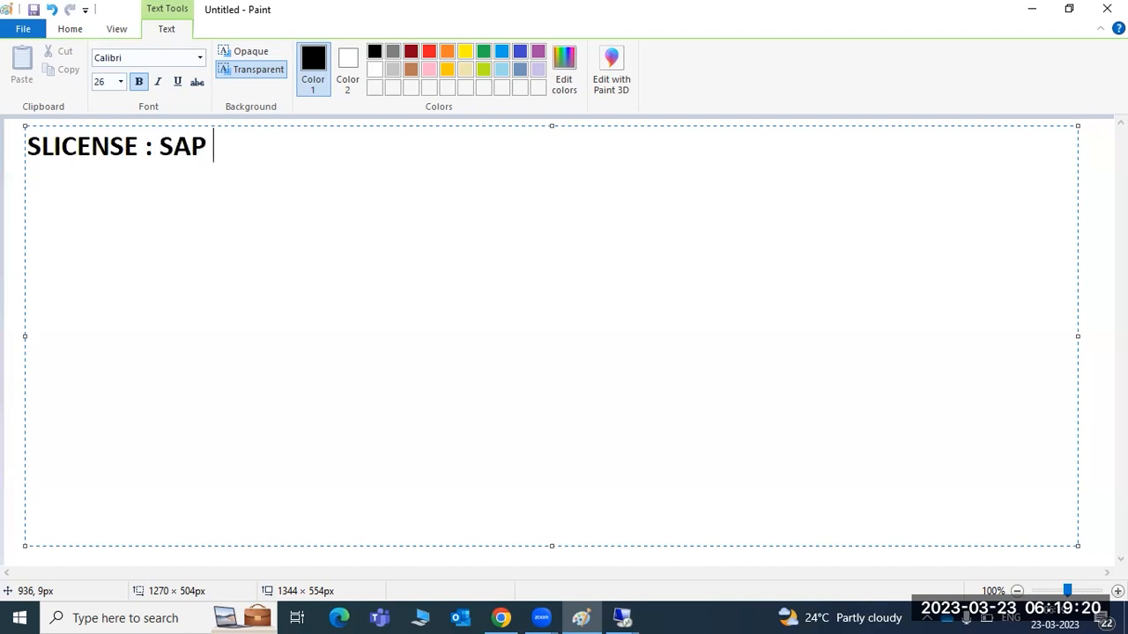
type(" license")
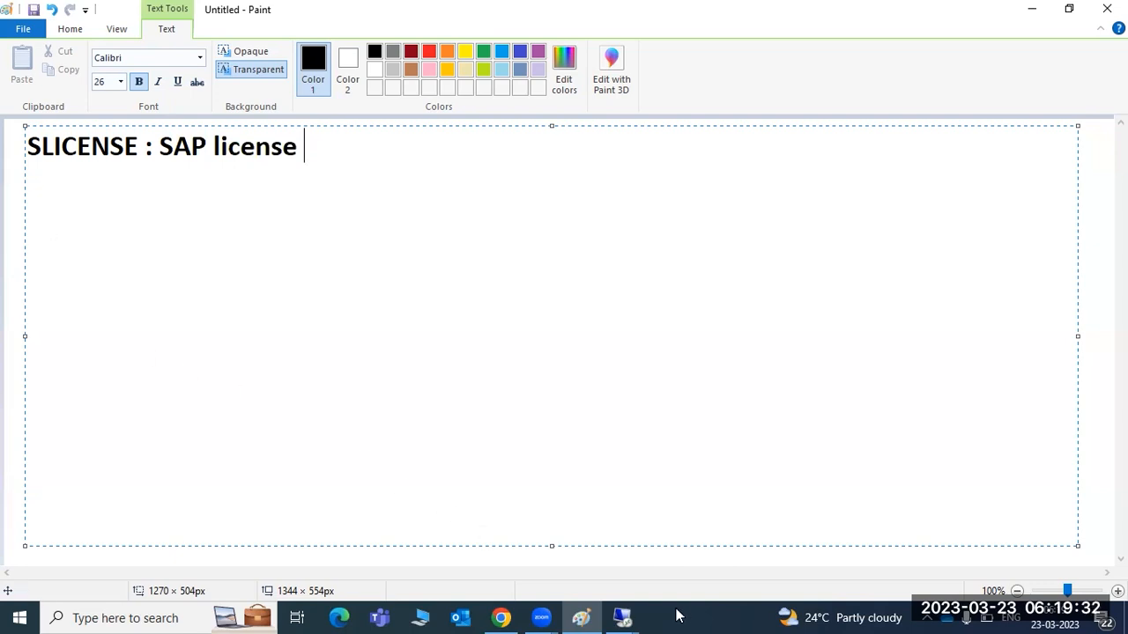
Step: Switch to the remote SAP session and run the SLICENSE transaction
mouse_move(622, 616)
left_click(710, 540)
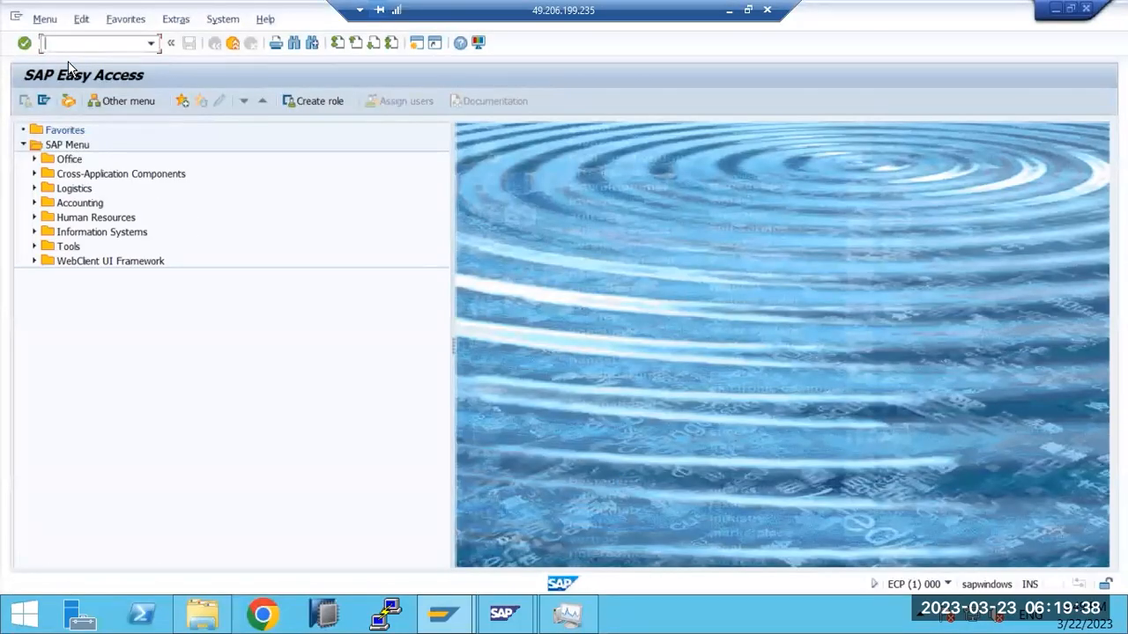
type("sk")
type("icense")
key("Return")
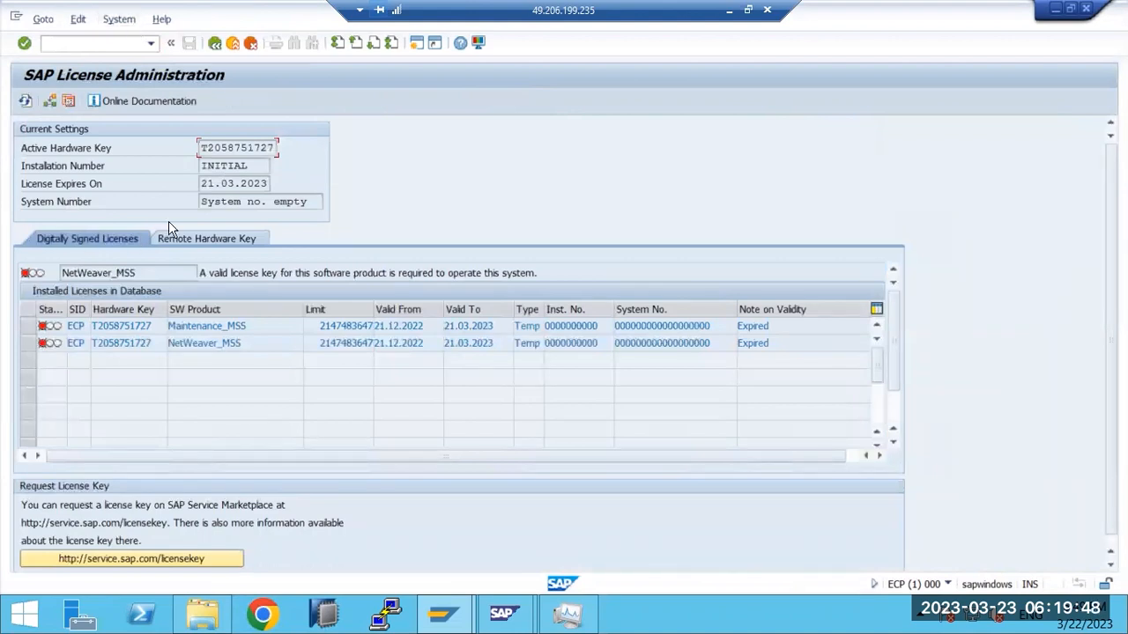
Step: Highlight the 21.03.2023 expiry date and the Temp type of both licenses
left_click(214, 186)
left_click_drag(212, 184, 240, 183)
left_click_drag(239, 183, 267, 181)
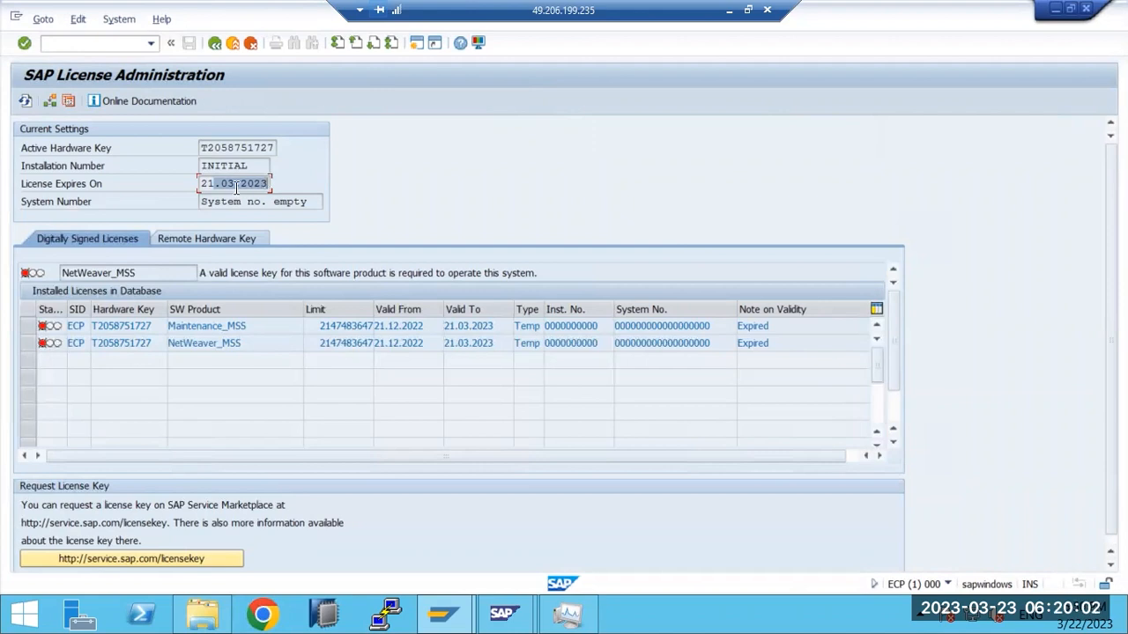
left_click_drag(201, 184, 269, 183)
left_click(526, 326)
left_click(524, 343)
double_click(527, 342)
left_click_drag(221, 188, 240, 187)
Step: Back in Paint, add the lines 'Temp - 90 days' and 'Permanent =' under the heading
left_click(729, 10)
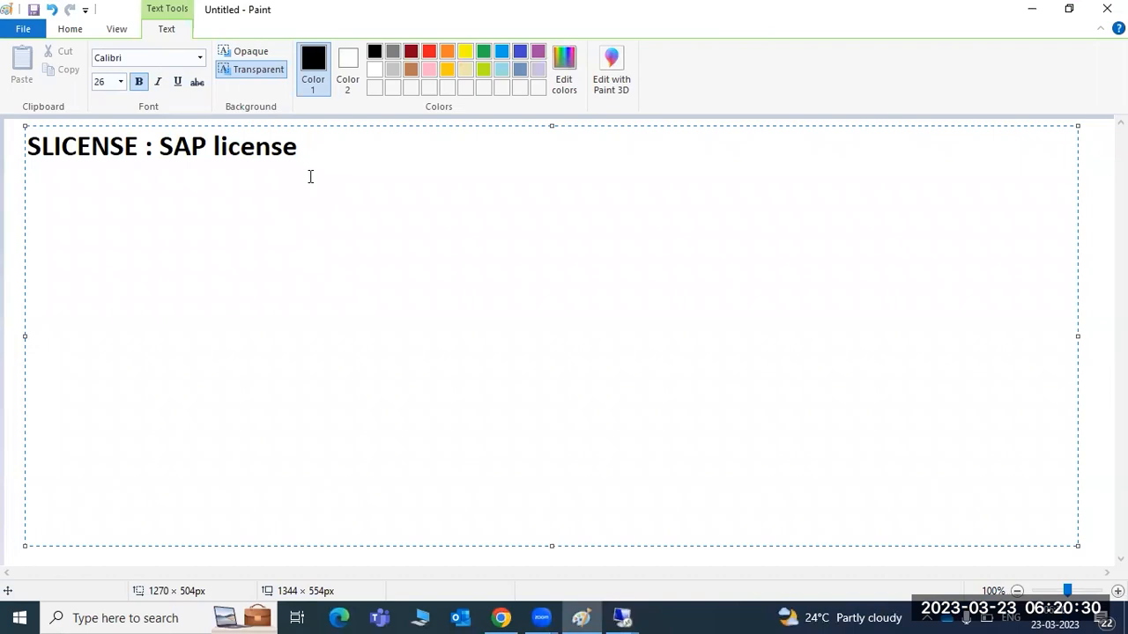
key("Return")
type("Temp -")
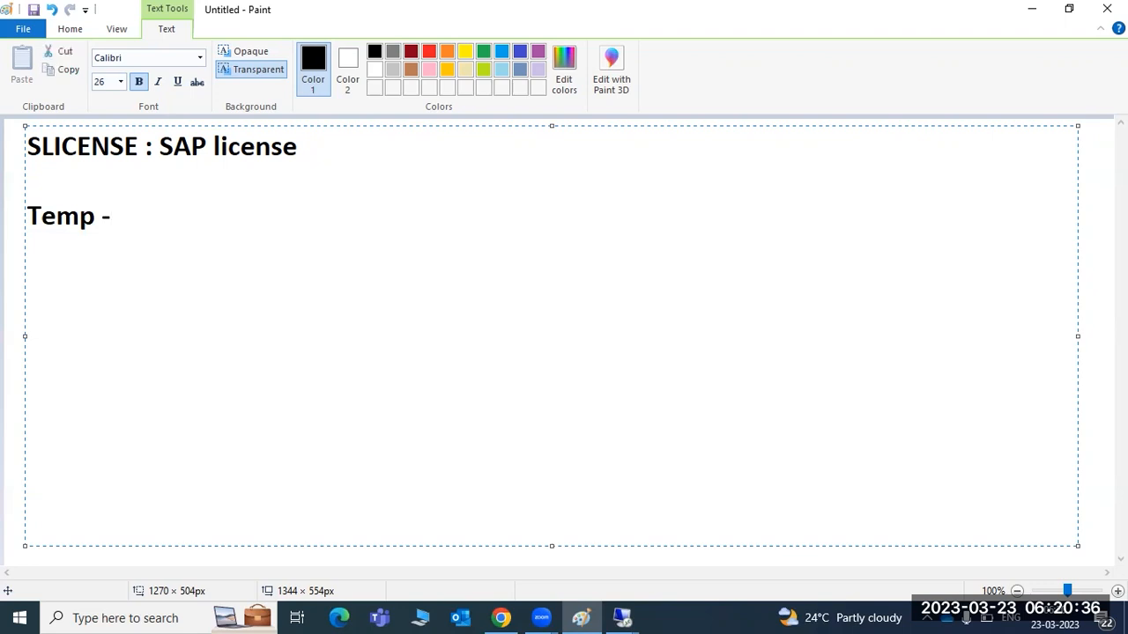
type(" 90 days")
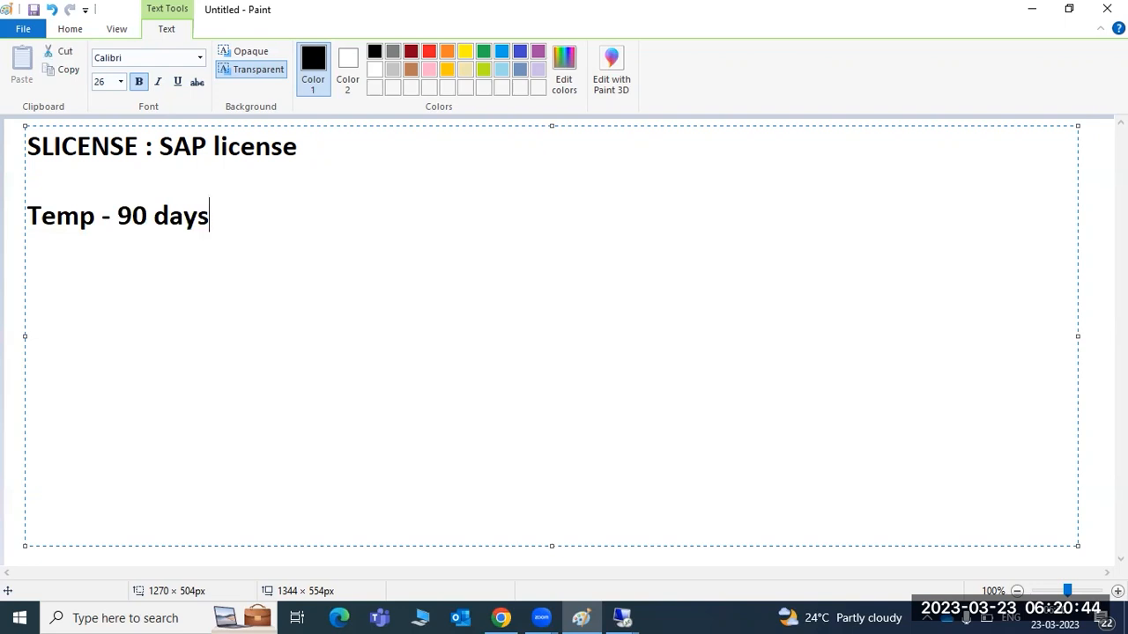
key("Return")
type("Permanent =")
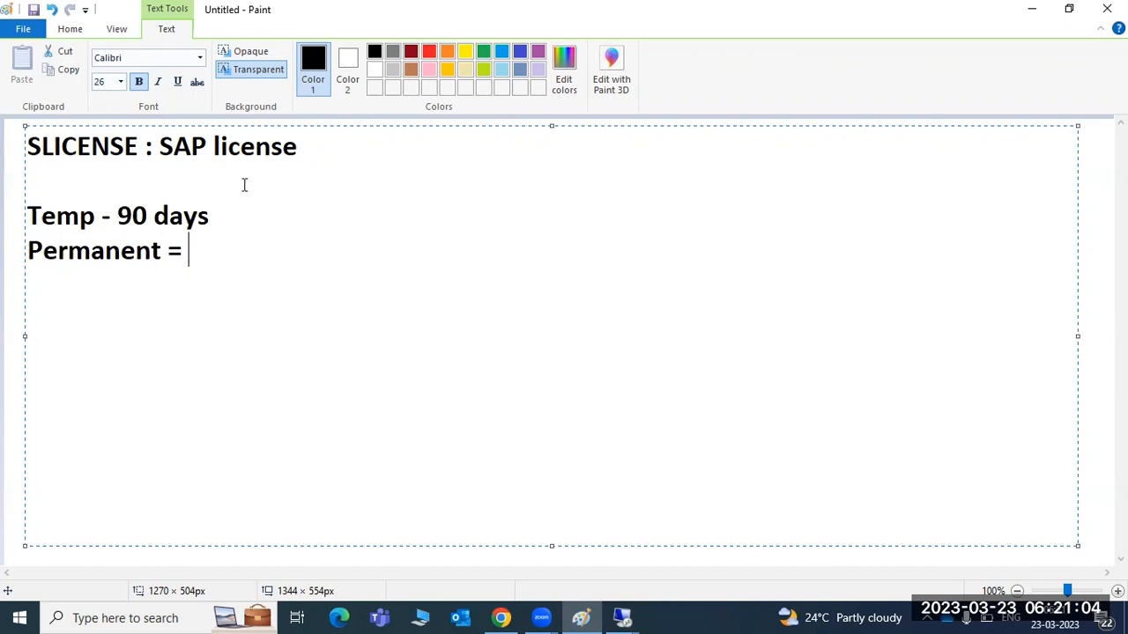
Step: Highlight the '90 days' text in the note
left_click(132, 216)
left_click_drag(132, 216, 204, 217)
left_click_drag(118, 216, 208, 215)
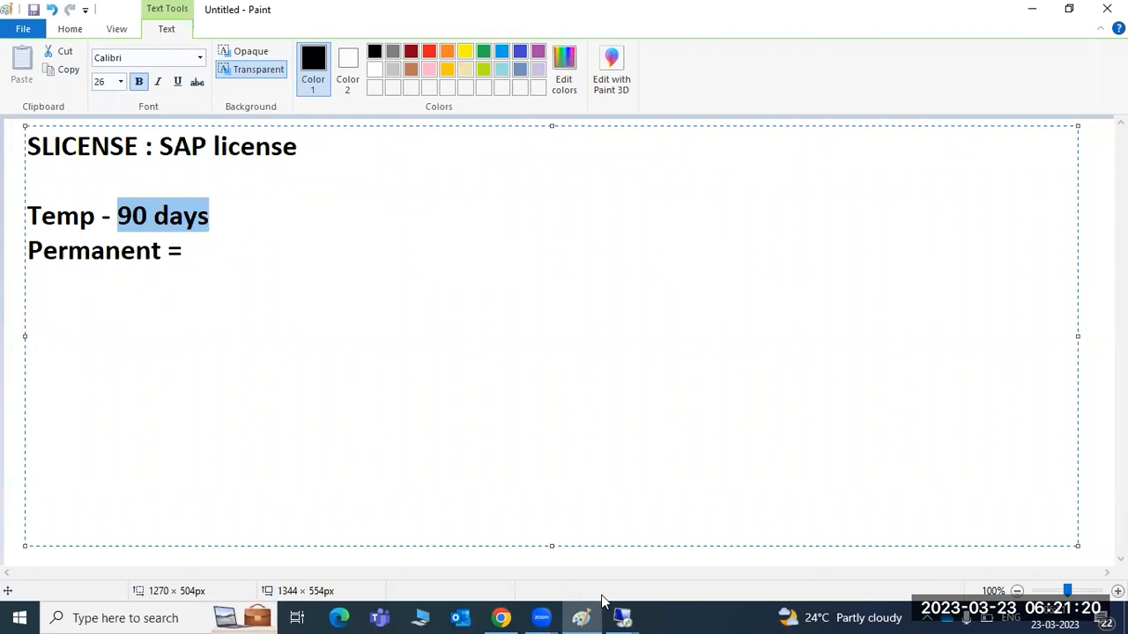
Step: Open the ECP system from SAP Logon and log on to client 001 as the basis user
mouse_move(622, 613)
left_click(694, 575)
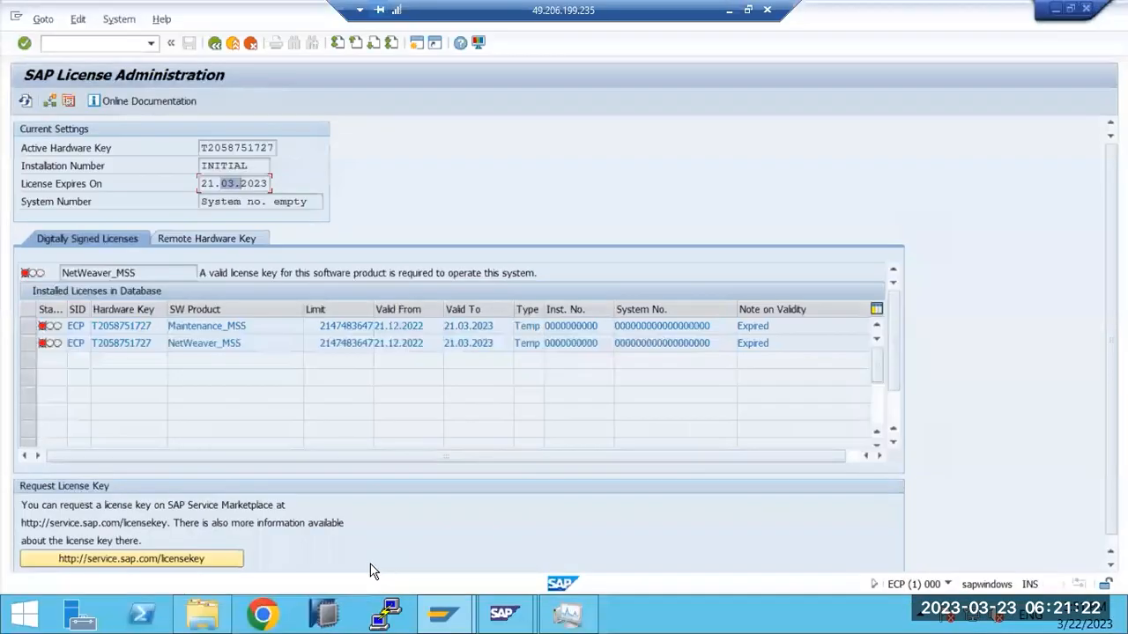
mouse_move(443, 613)
left_click(374, 564)
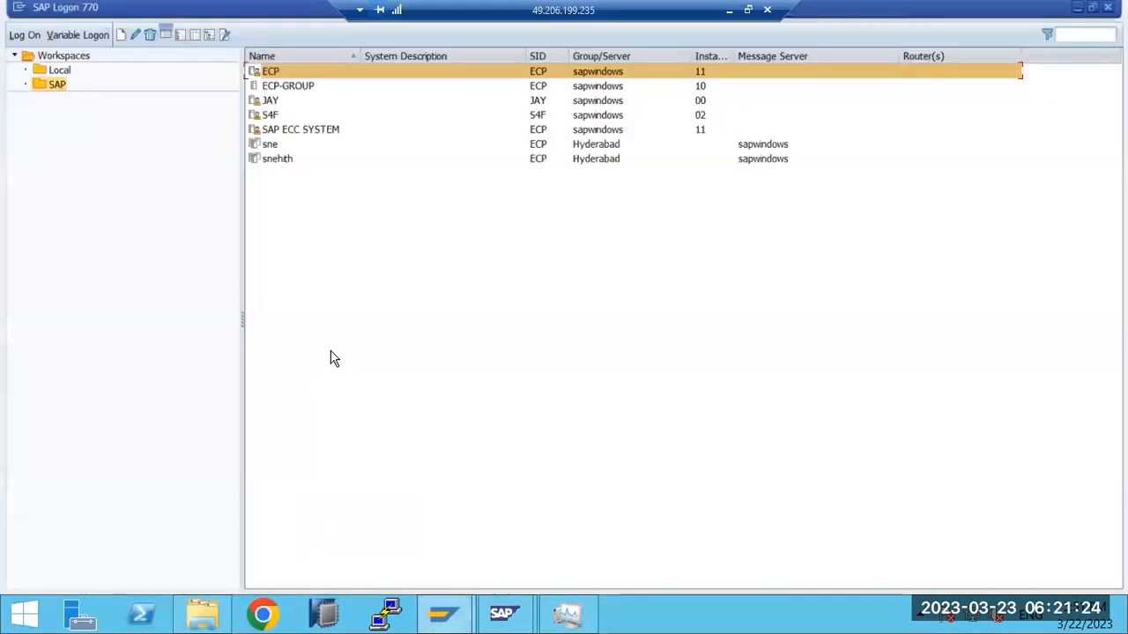
double_click(294, 88)
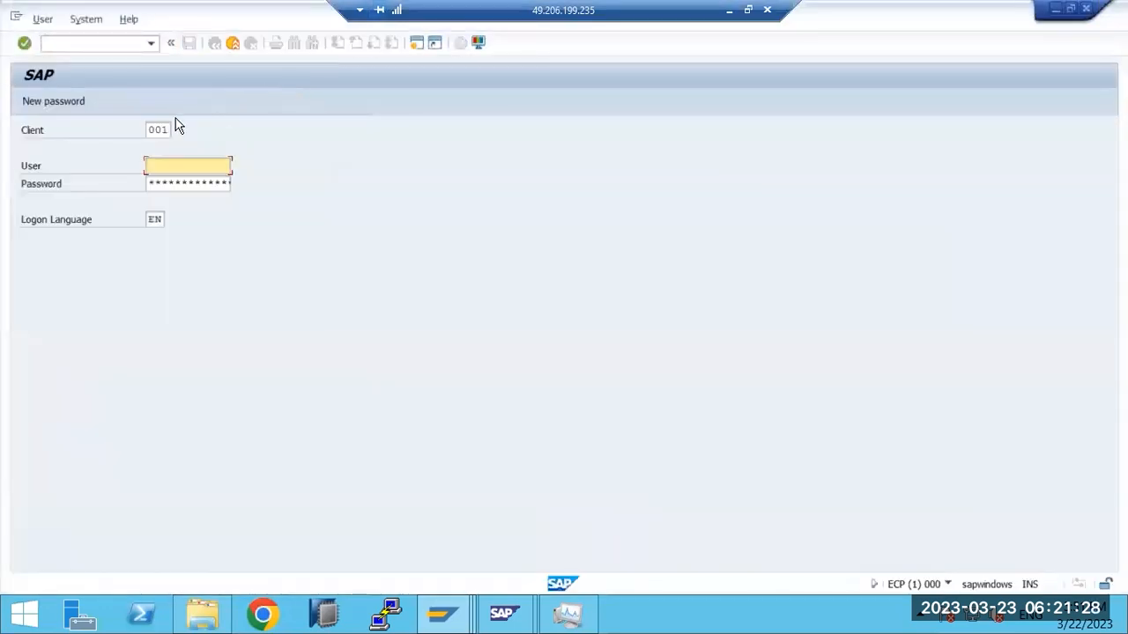
type("basis")
key("Tab")
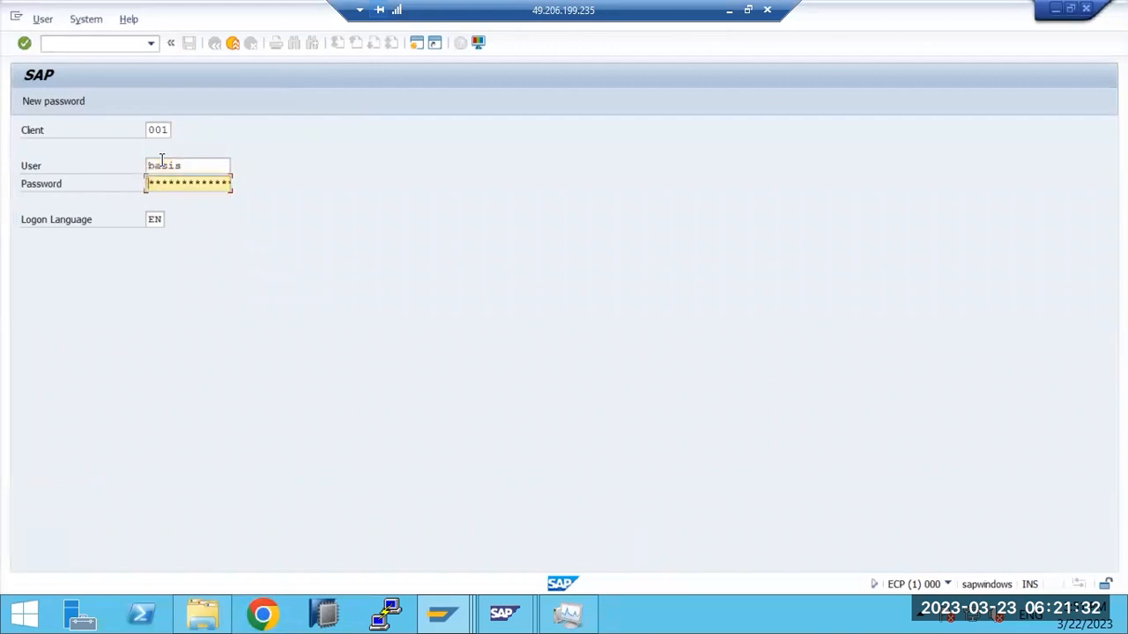
type("*********")
key("Return")
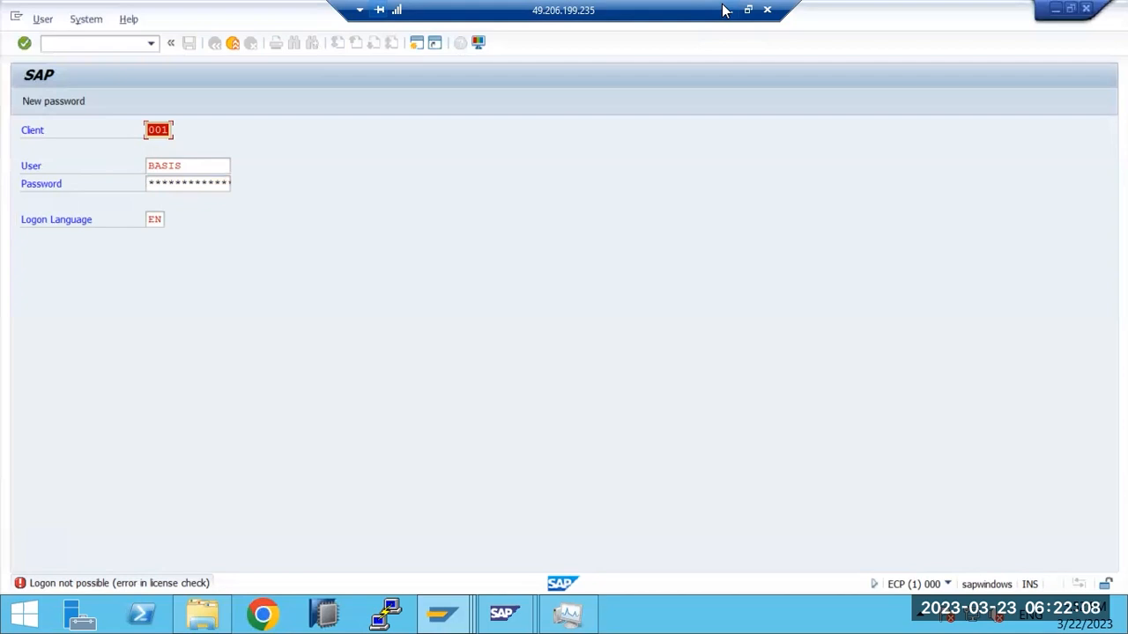
Step: Retry the logon in client 000 as user SAP* with its password
type("000")
key("Tab")
type("s")
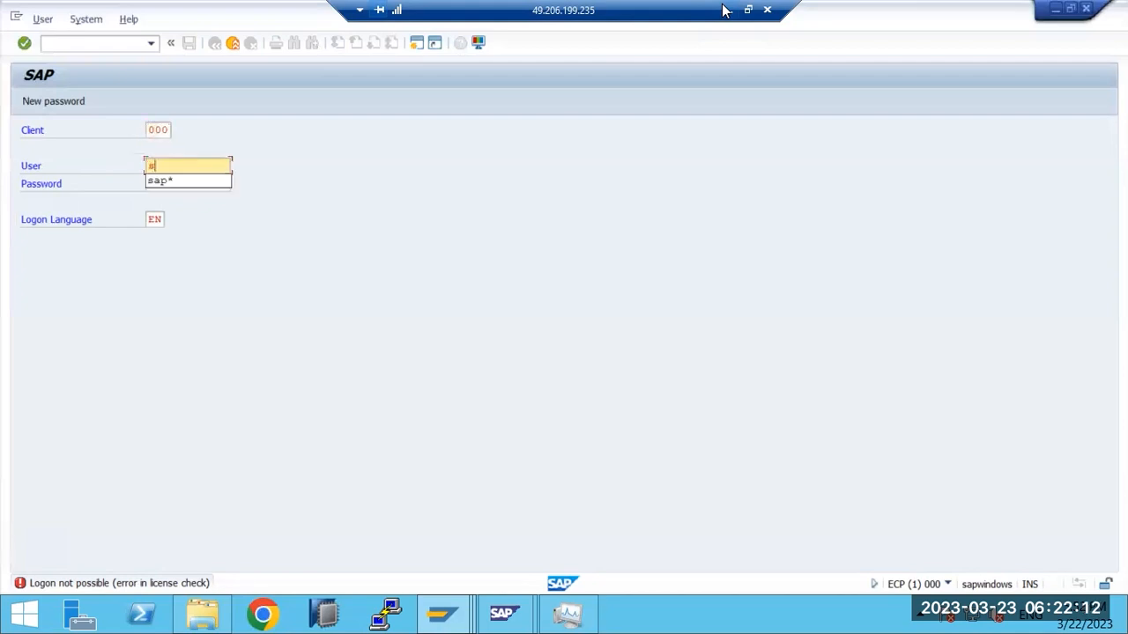
type("ap*")
key("Tab")
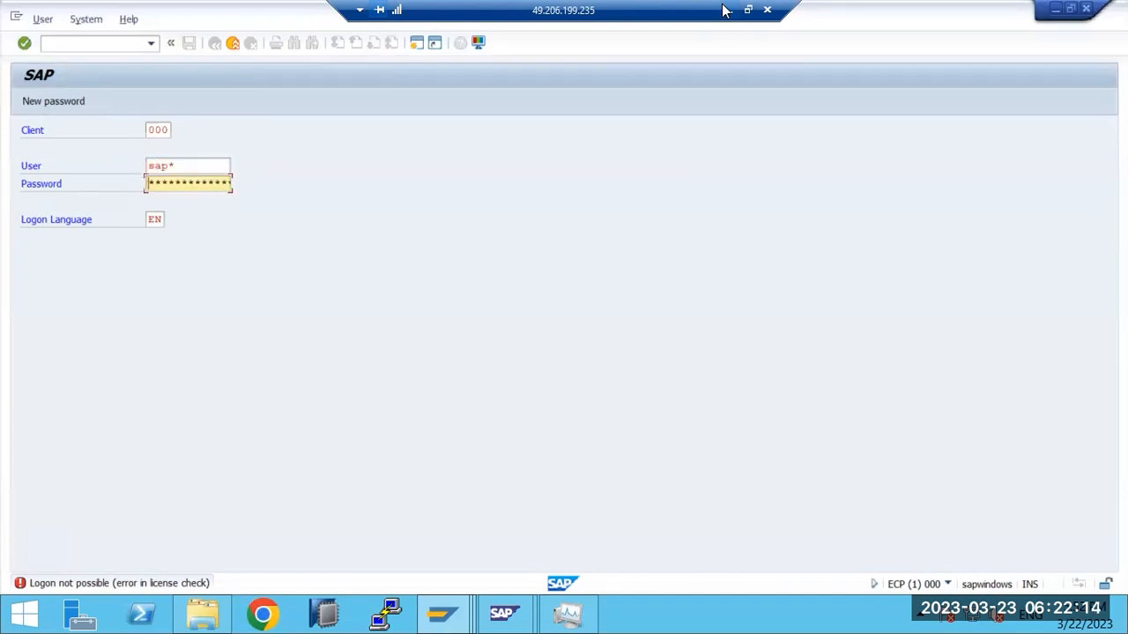
type("*****")
key("Return")
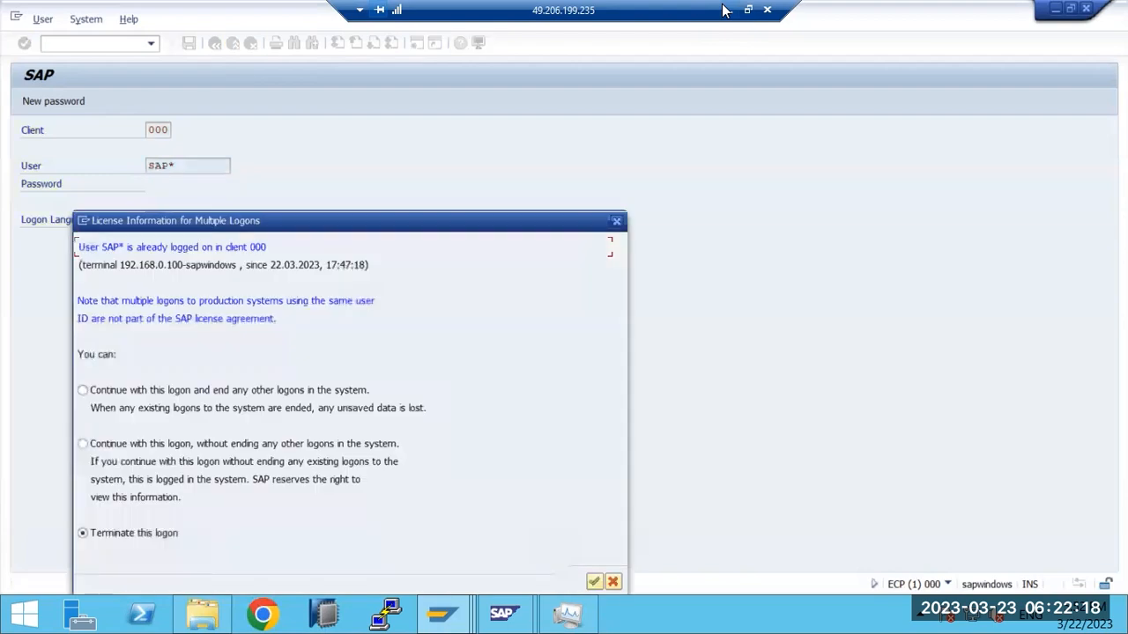
Step: Continue this logon without ending other sessions and check the system, client and user details
left_click(350, 445)
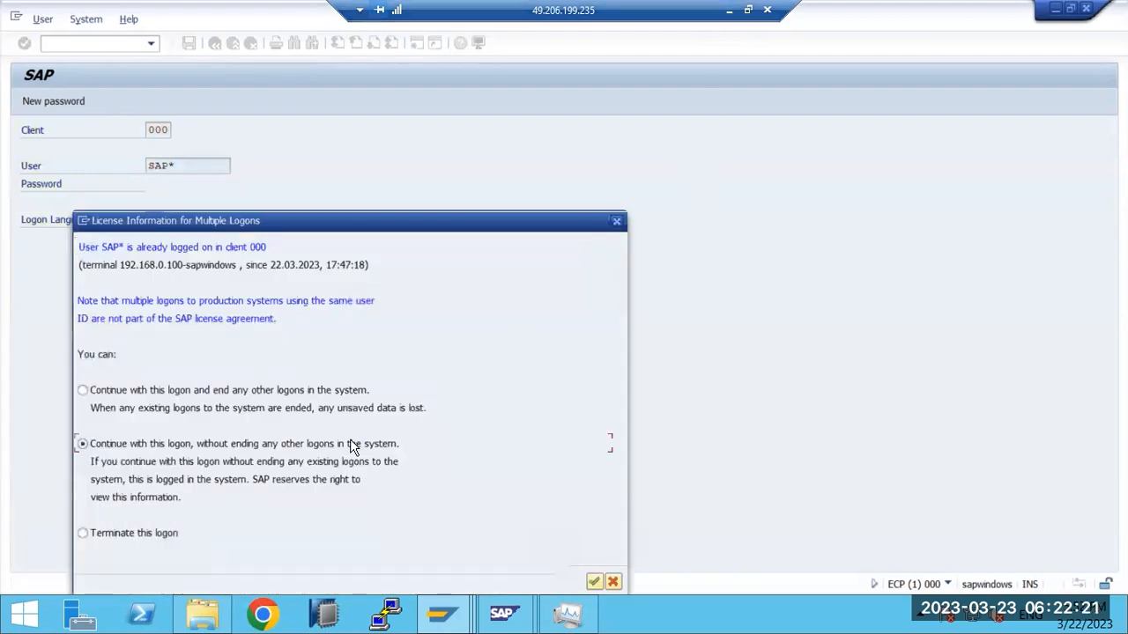
left_click(594, 582)
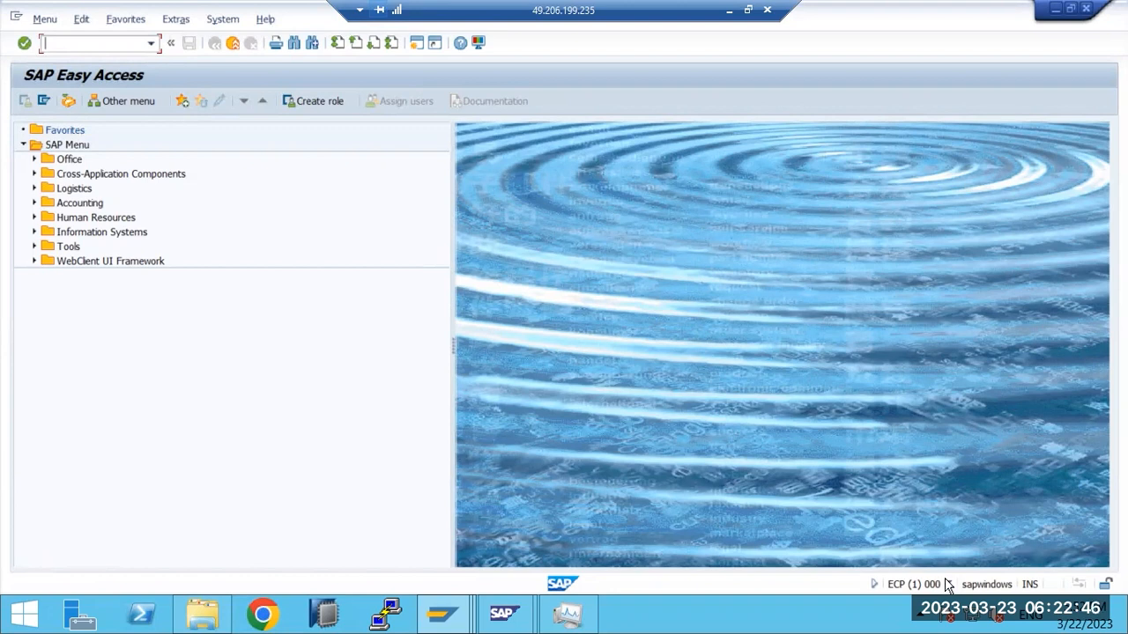
left_click(948, 586)
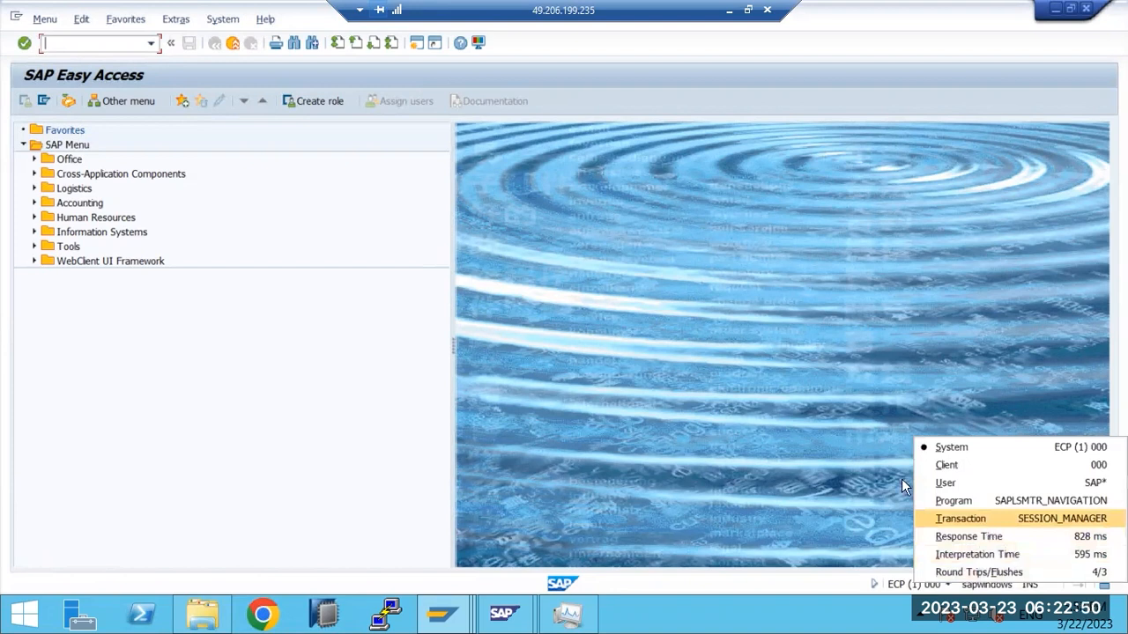
Step: Run transaction SLICENSE in the client 000 session
left_click(118, 42)
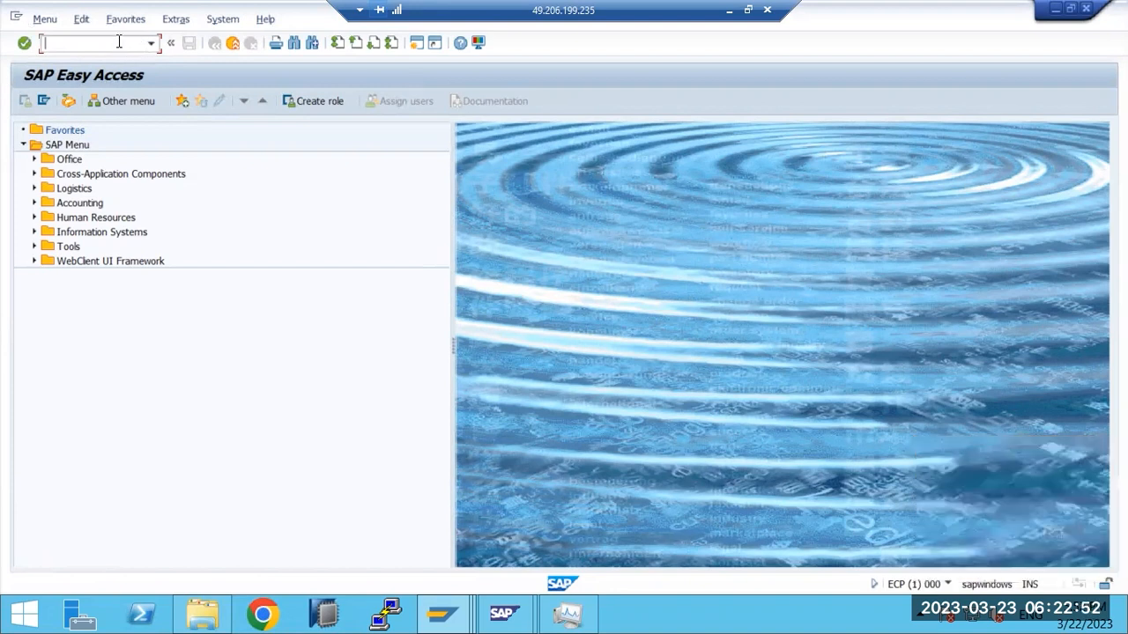
type("slicense")
key("Return")
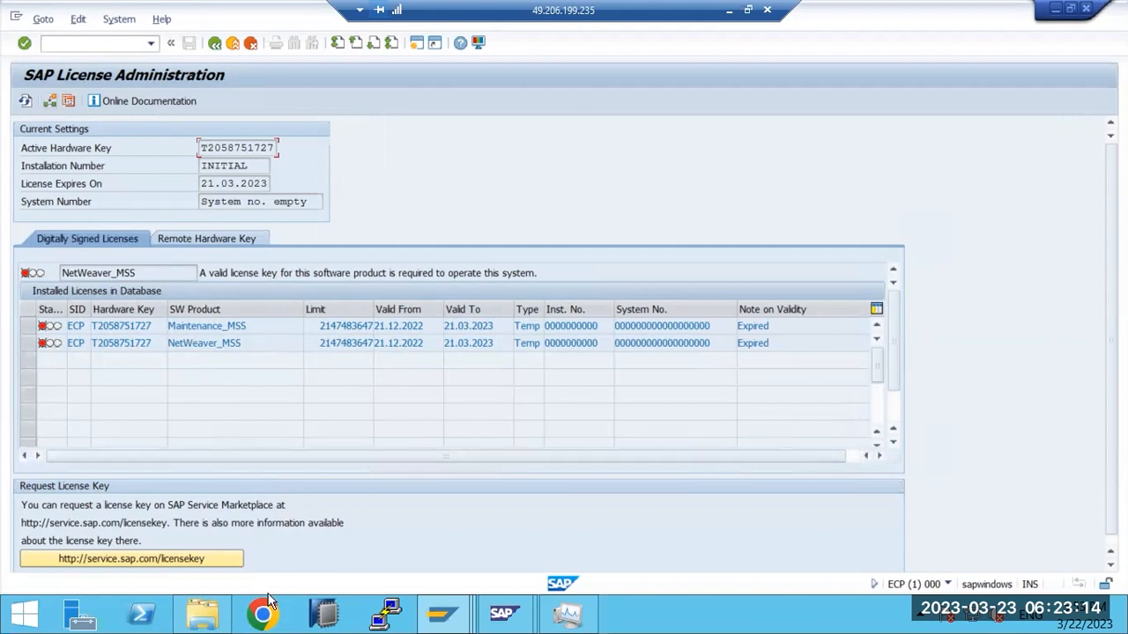
Step: Minimise the remote SAP session so the Paint license notes are visible
left_click(730, 10)
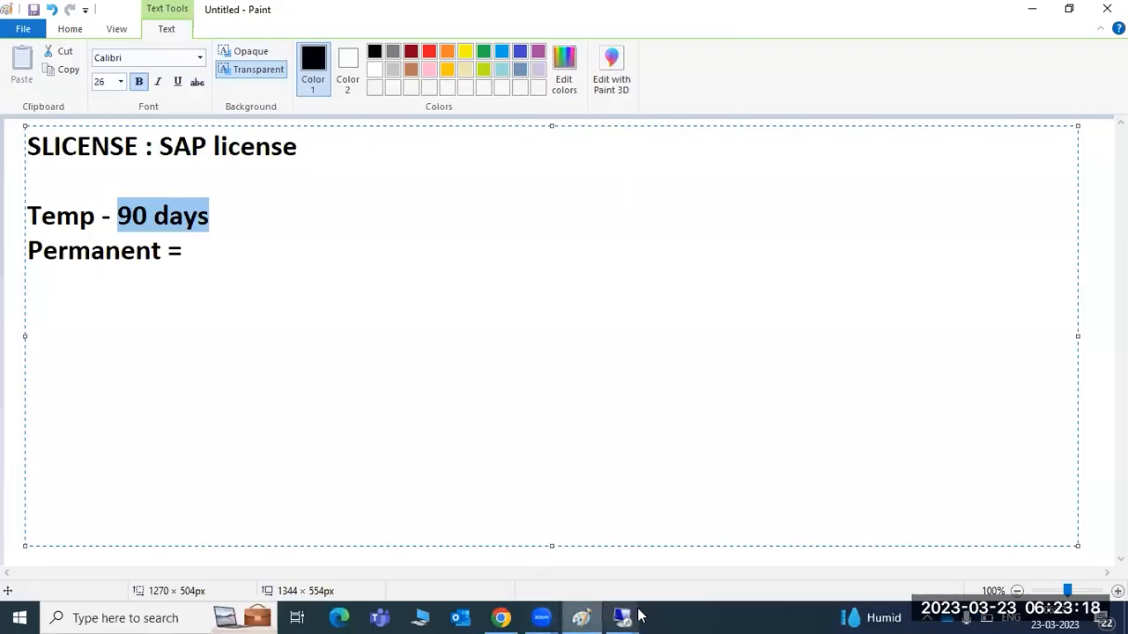
mouse_move(605, 615)
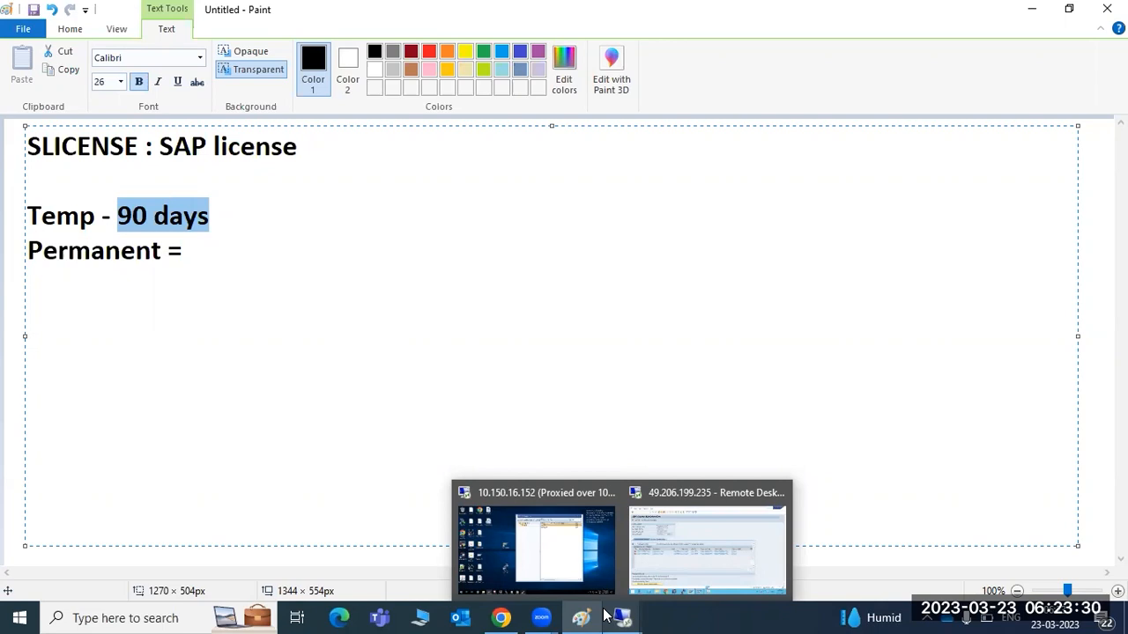
Step: In a new Chrome tab, load service.sap.com and continue to the SAP Support Portal home
left_click(500, 617)
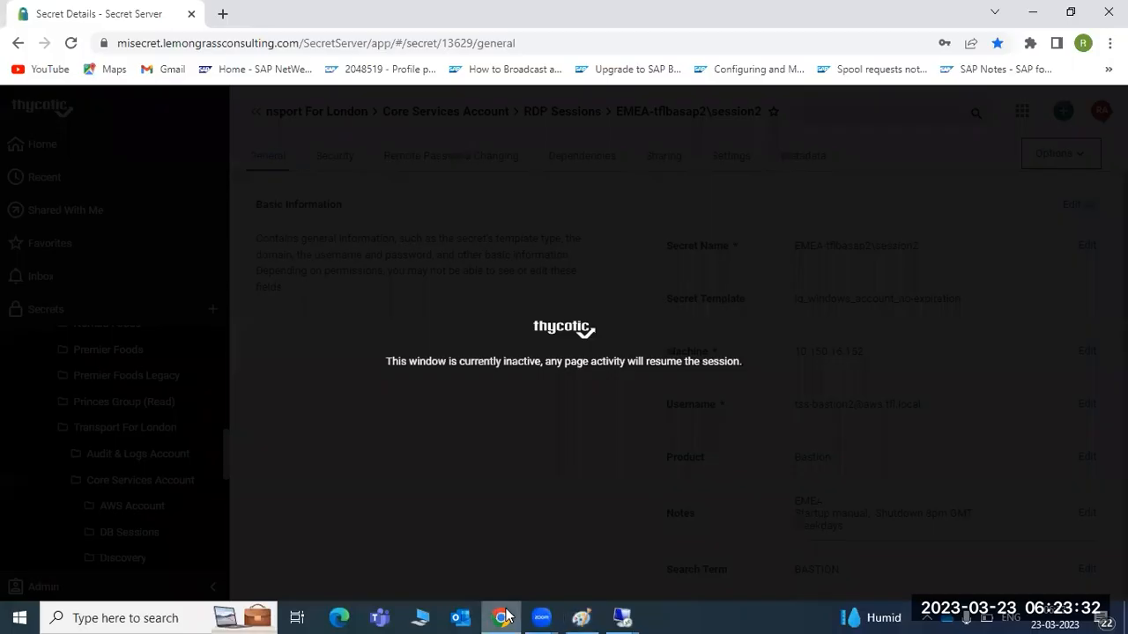
key("ctrl+t")
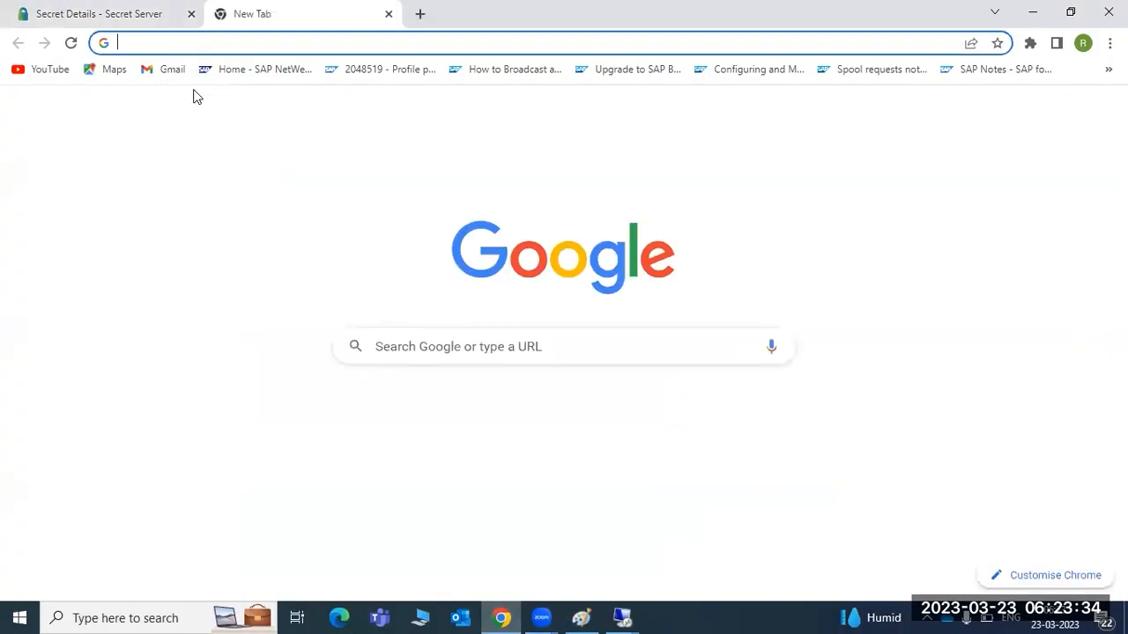
type("ser")
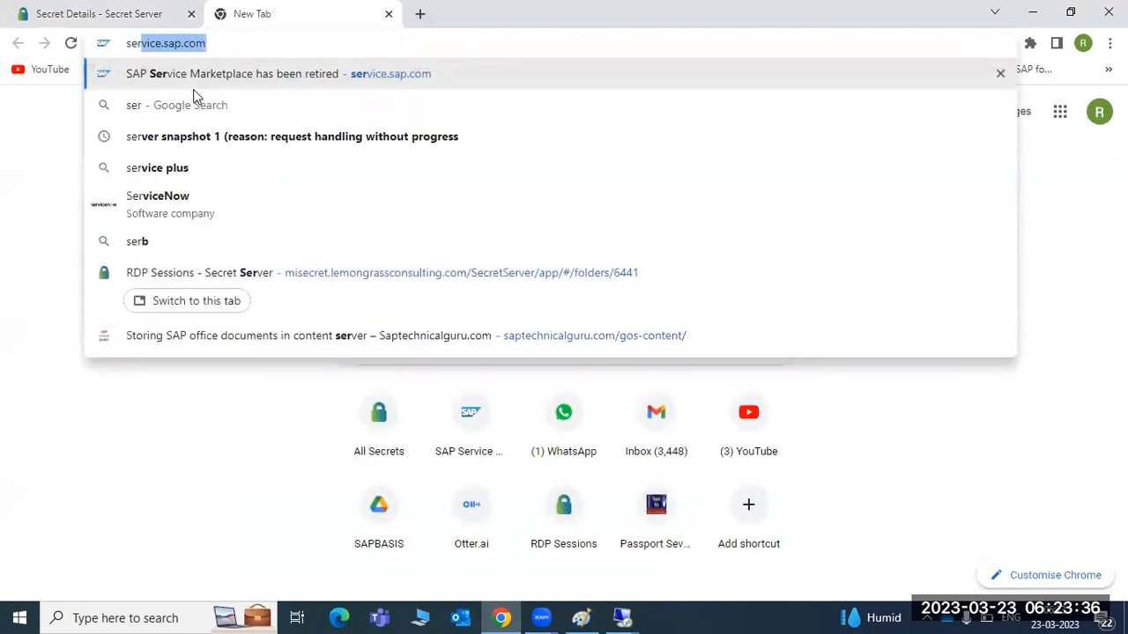
key("Return")
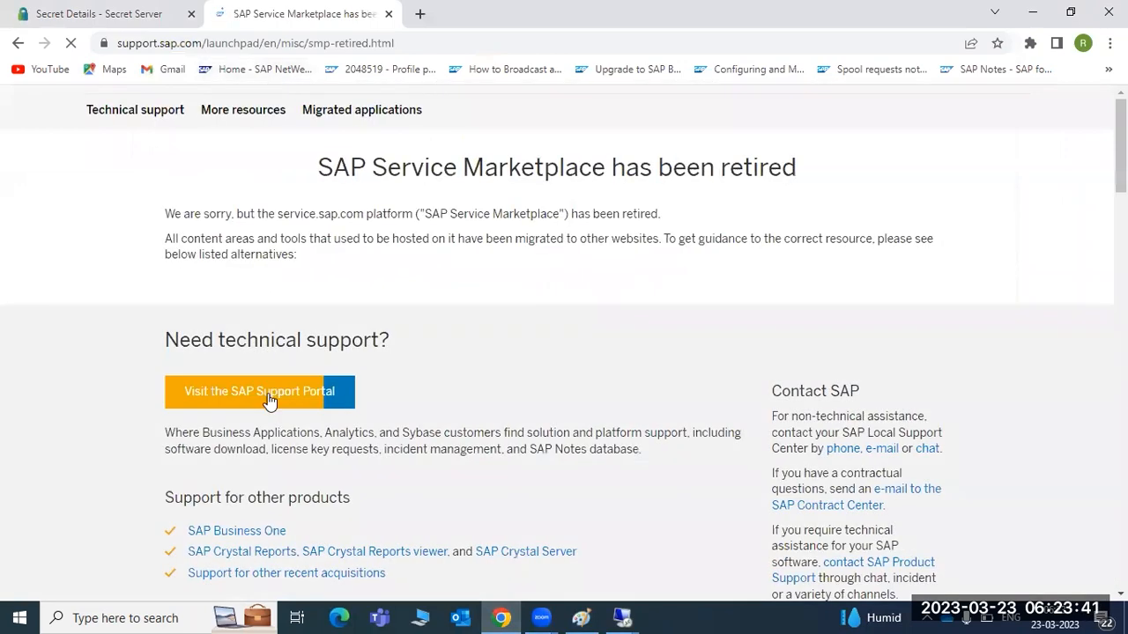
left_click(271, 399)
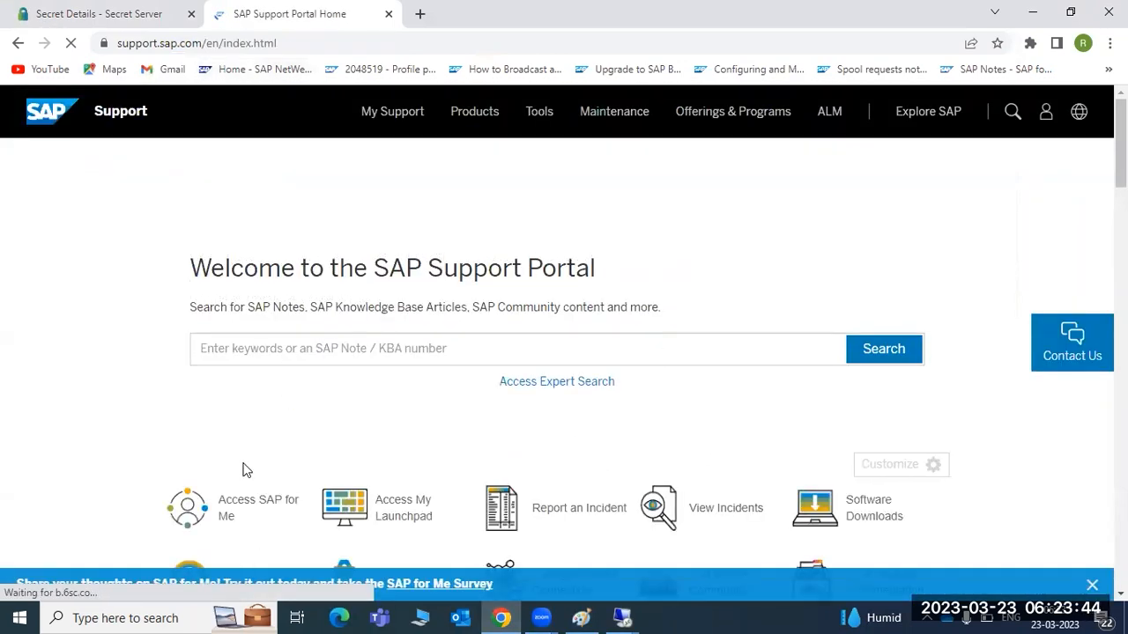
Step: Open the Request Keys license page in a new tab and switch between it and the home tab
scroll(274, 469, "down", 2)
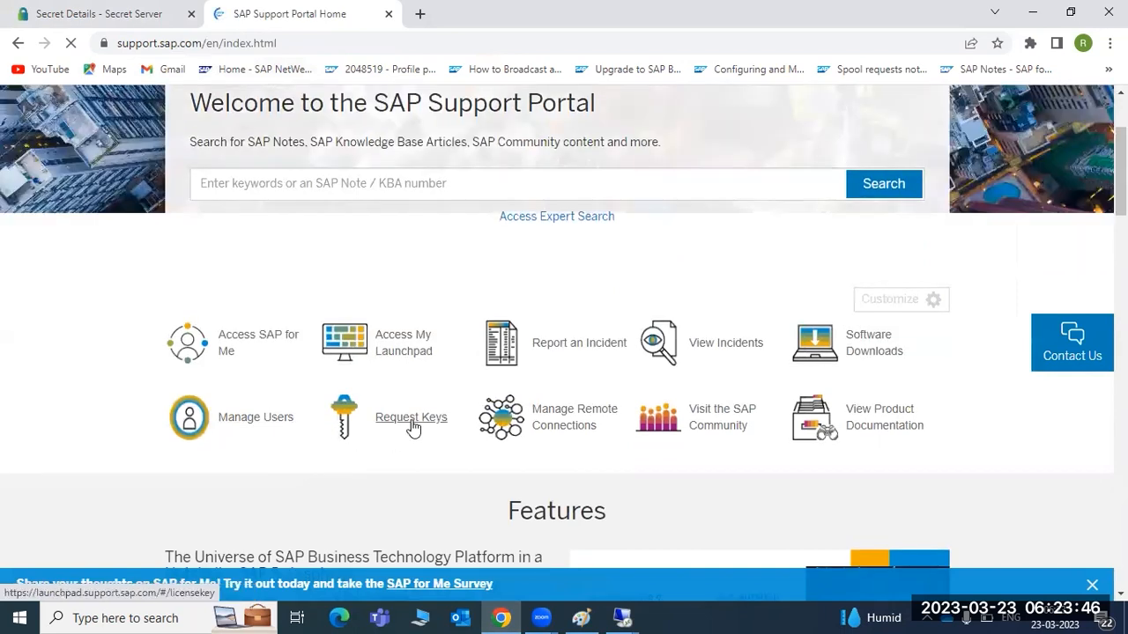
left_click(415, 425)
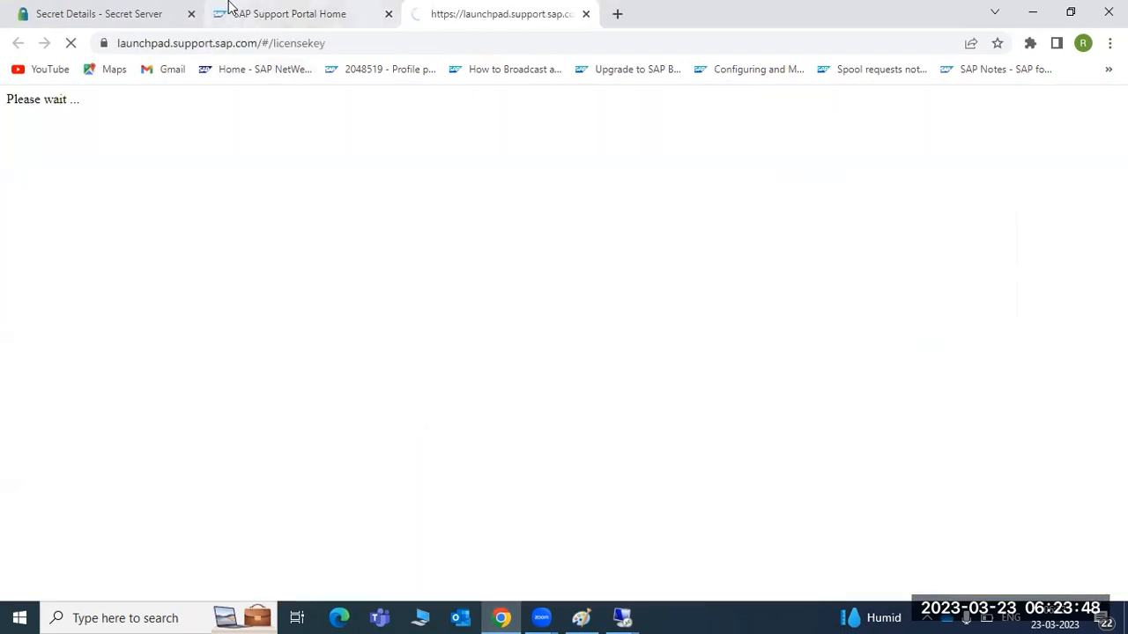
left_click(229, 10)
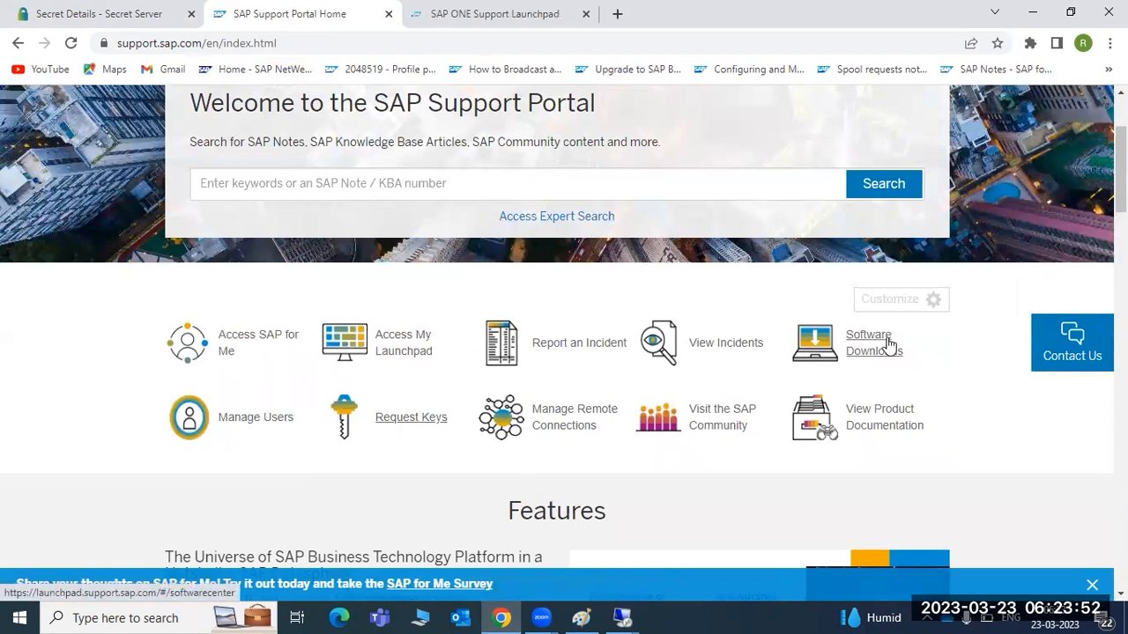
left_click(485, 12)
left_click(306, 9)
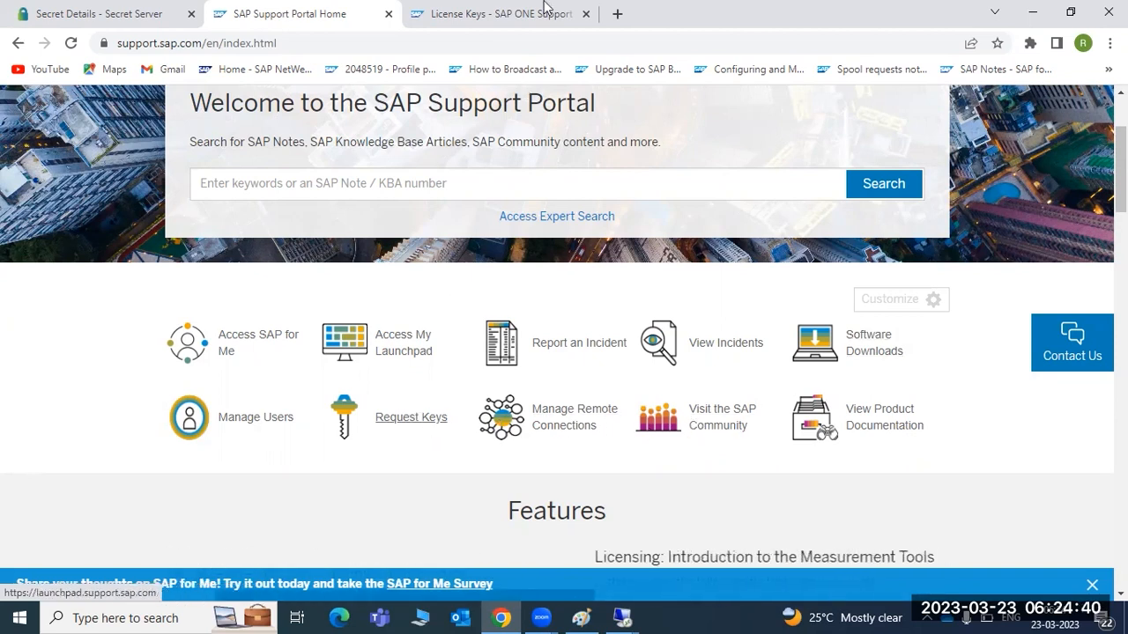
left_click(544, 7)
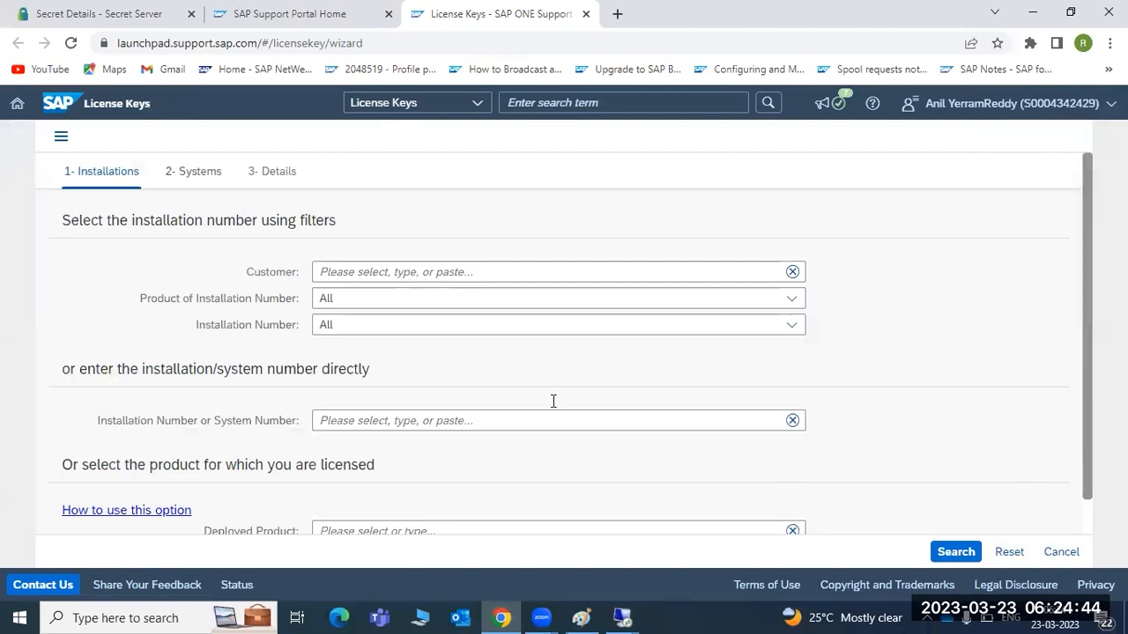
Step: Open the Deployed Product list in the License Keys wizard and scroll through it
left_click(549, 103)
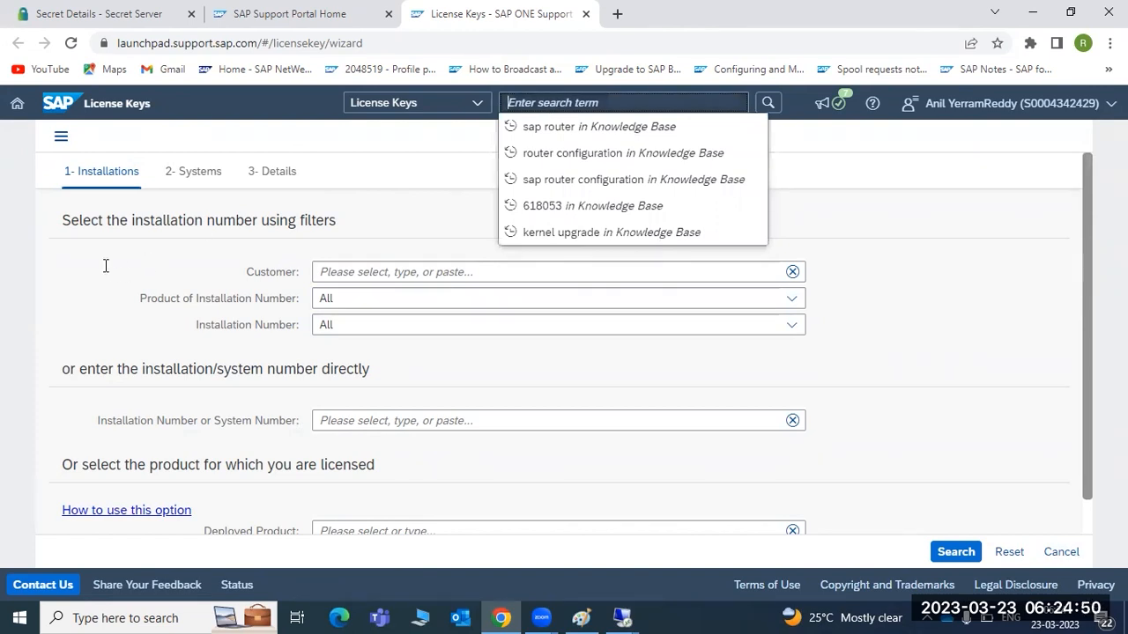
scroll(371, 400, "down", 1)
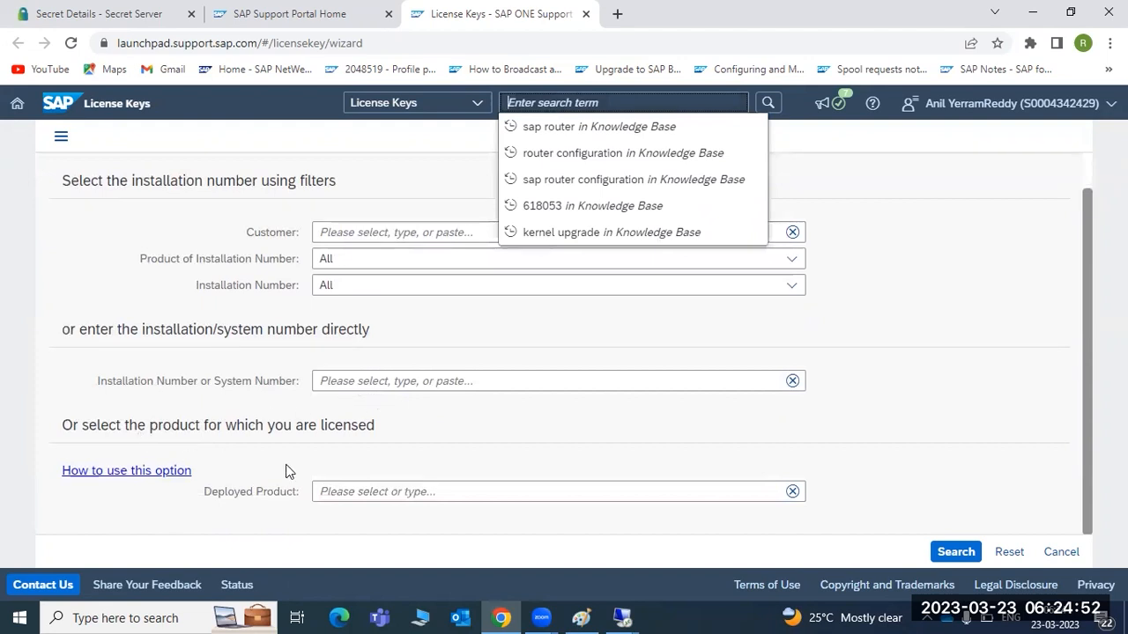
left_click(399, 496)
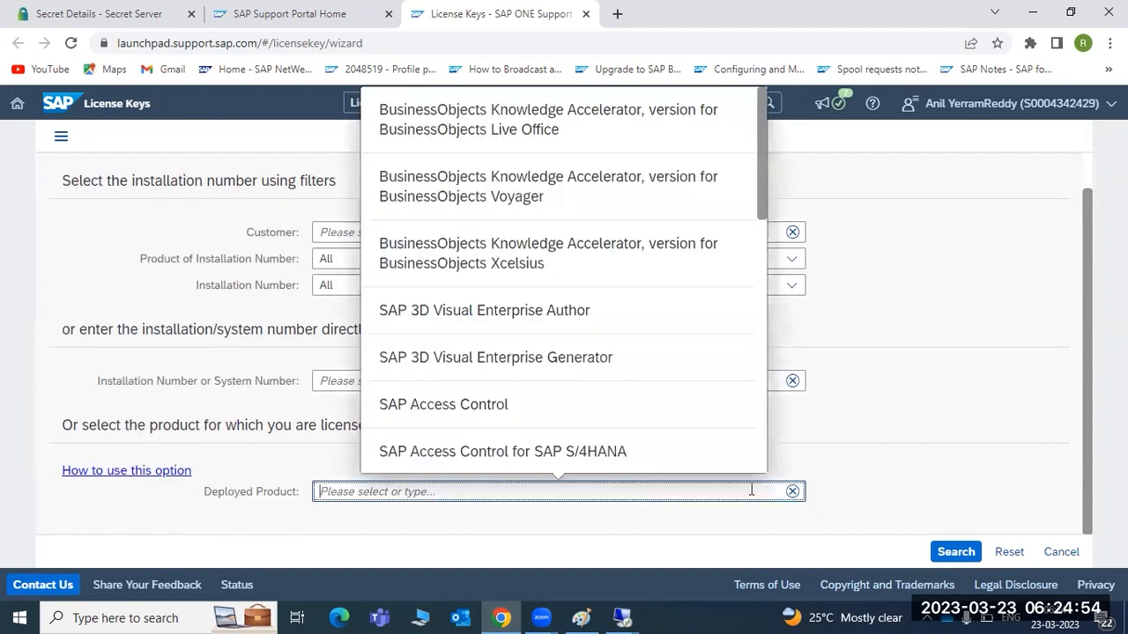
scroll(504, 362, "down", 7)
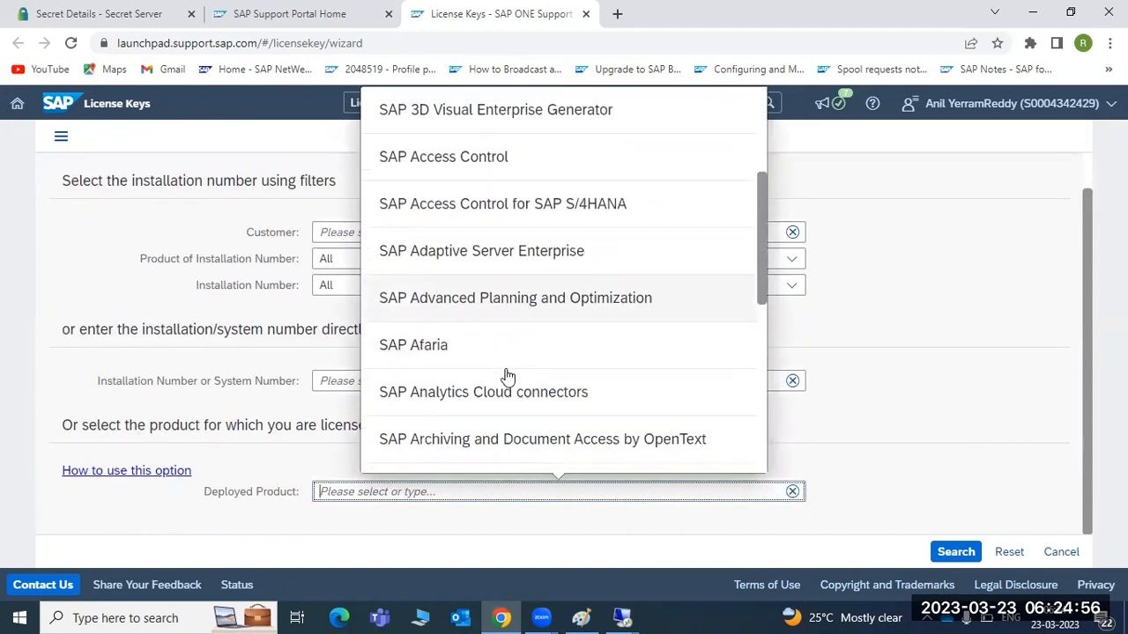
scroll(506, 377, "down", 2)
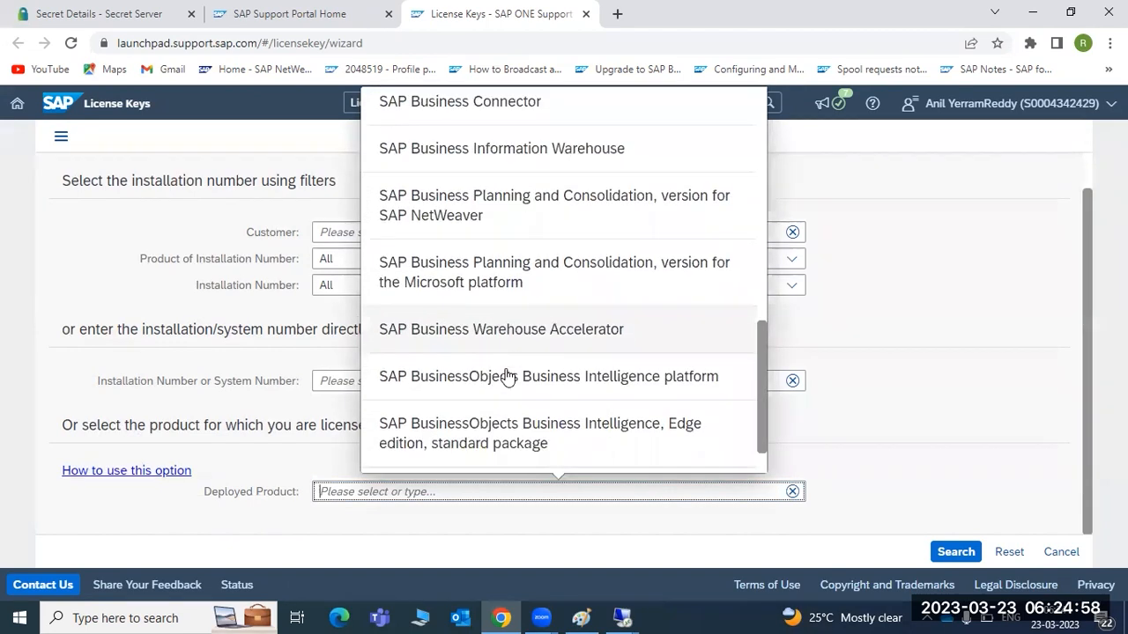
scroll(498, 427, "up", 2)
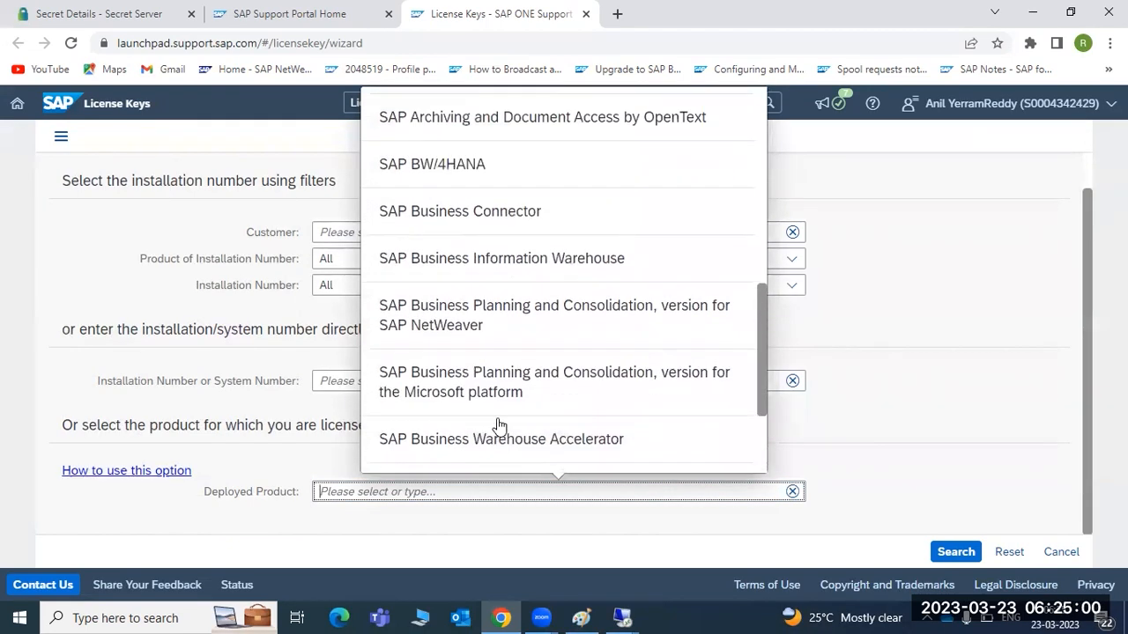
scroll(504, 441, "down", 2)
Step: Load more deployed products, browse them, and close the list without choosing one
left_click(509, 459)
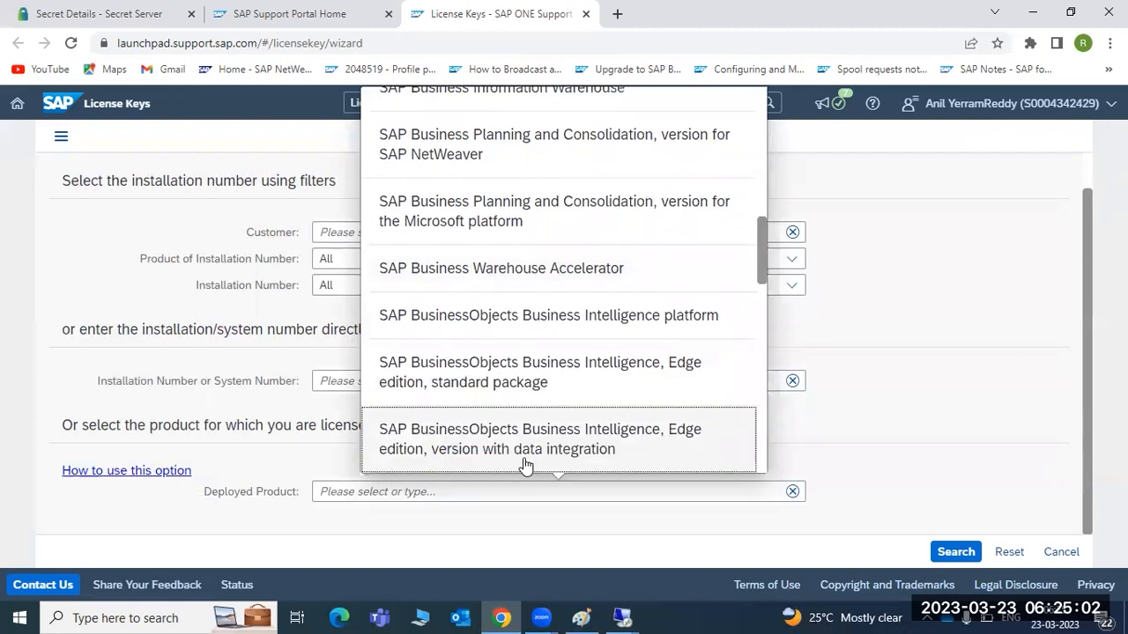
scroll(520, 462, "down", 4)
scroll(525, 464, "down", 5)
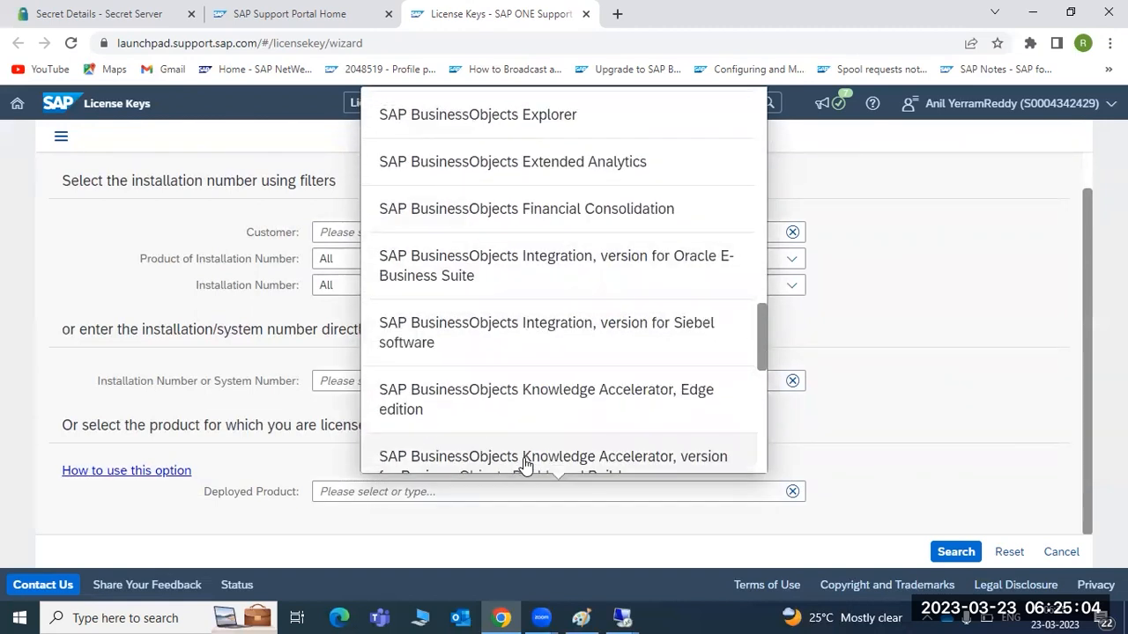
scroll(525, 465, "down", 3)
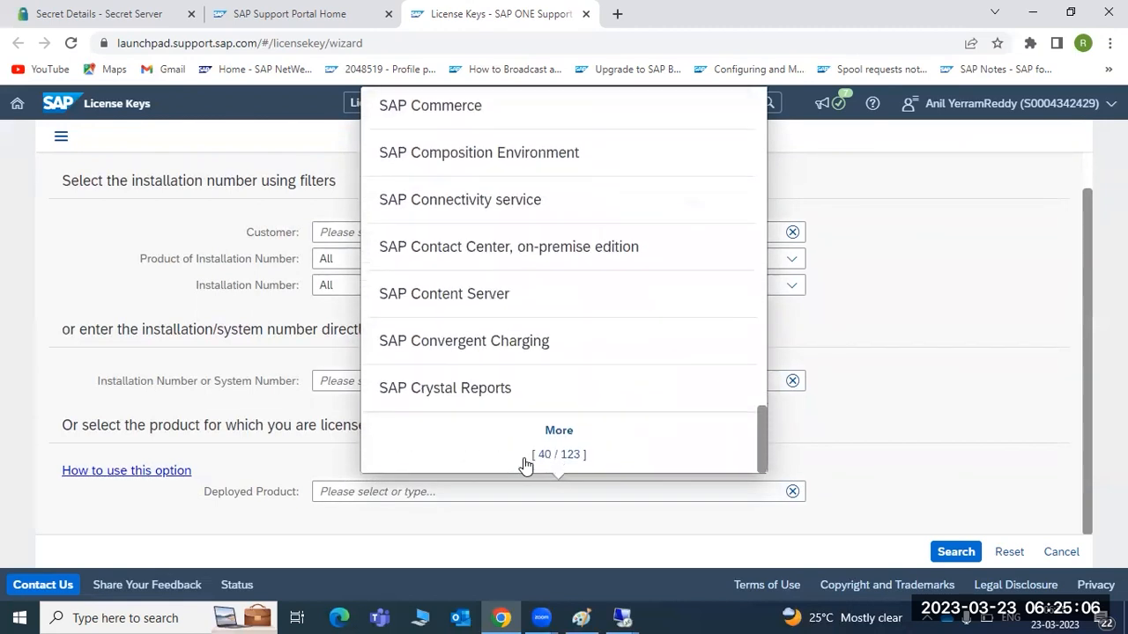
scroll(525, 464, "up", 5)
scroll(525, 464, "up", 3)
scroll(524, 465, "down", 5)
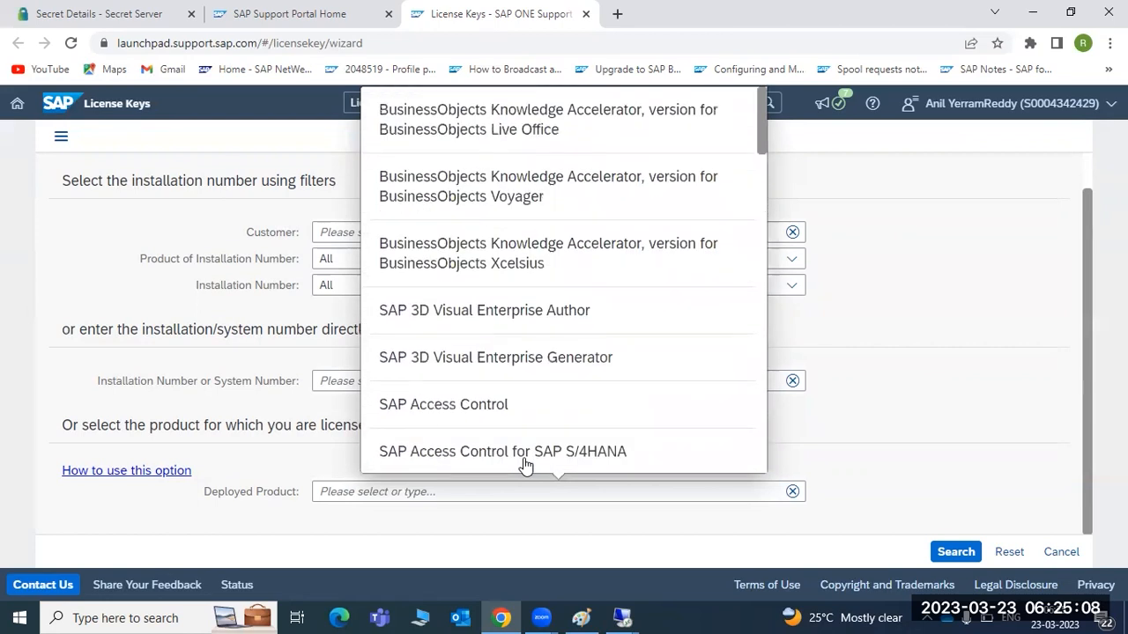
left_click(266, 515)
left_click(356, 382)
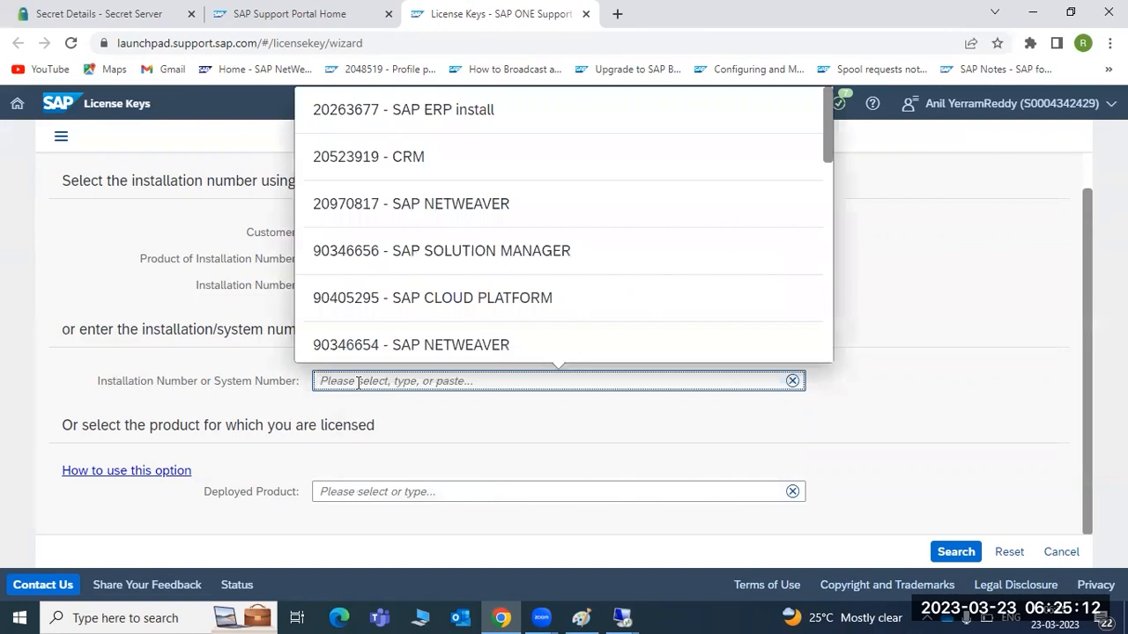
Step: Select the SAP ERP install installation number and scroll its Systems list
left_click(351, 118)
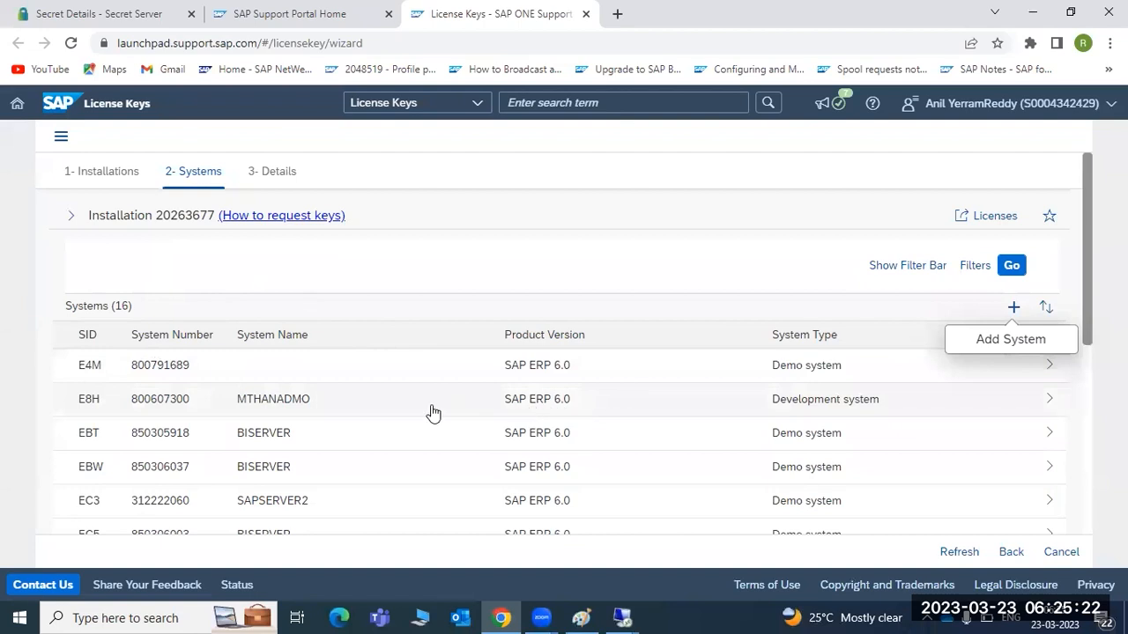
scroll(185, 434, "down", 1)
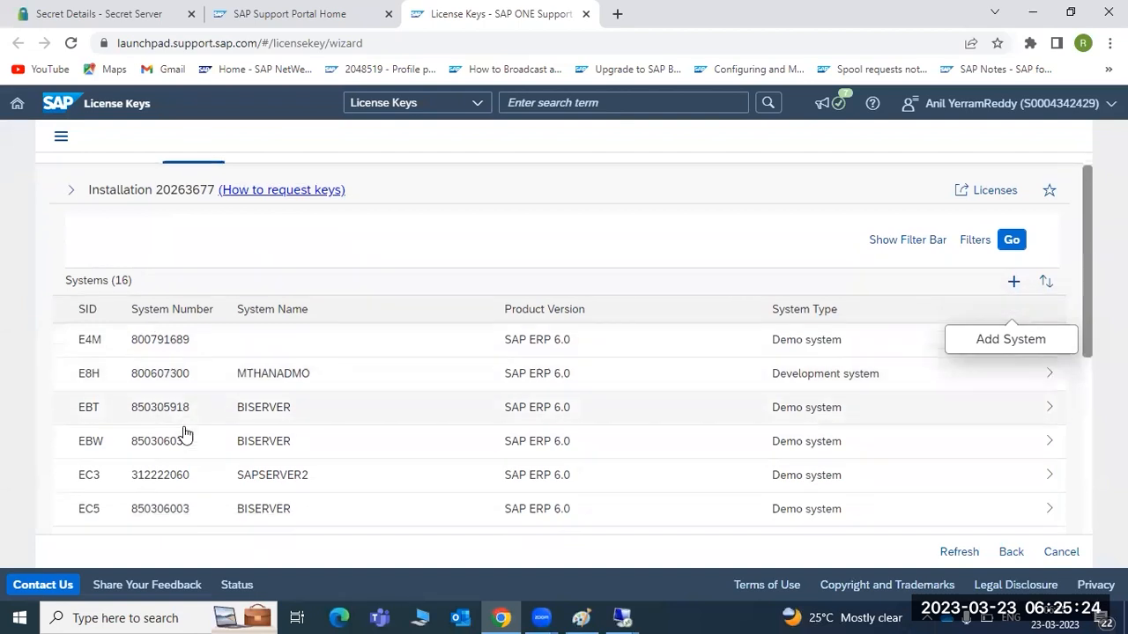
scroll(185, 434, "down", 3)
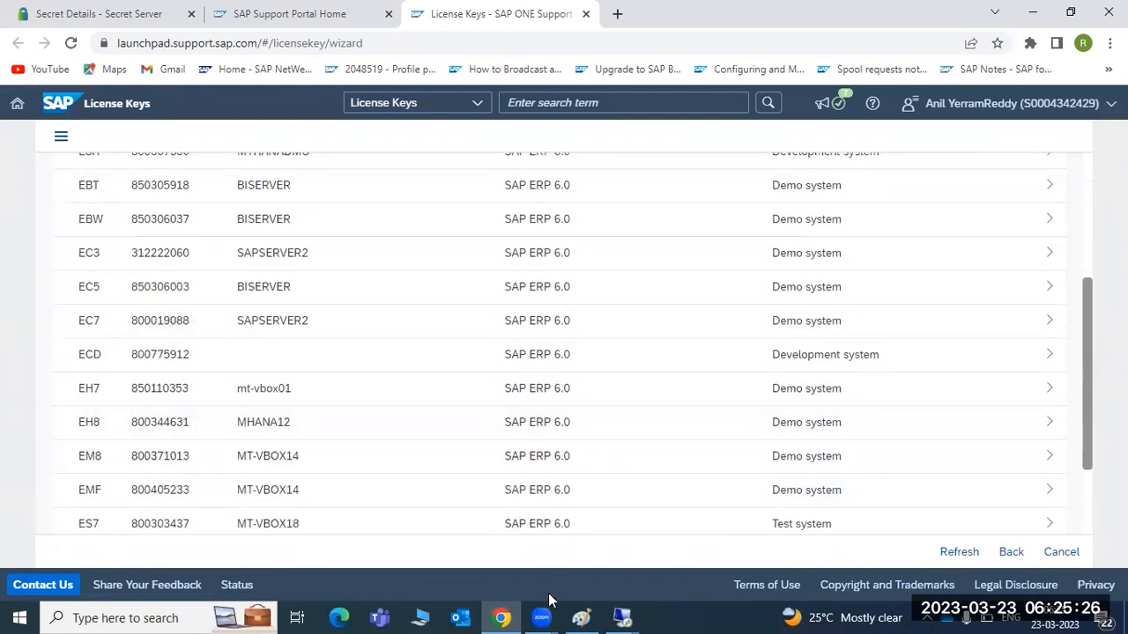
Step: Glance at License Administration in the remote session, then return and scroll the 16 systems
mouse_move(609, 611)
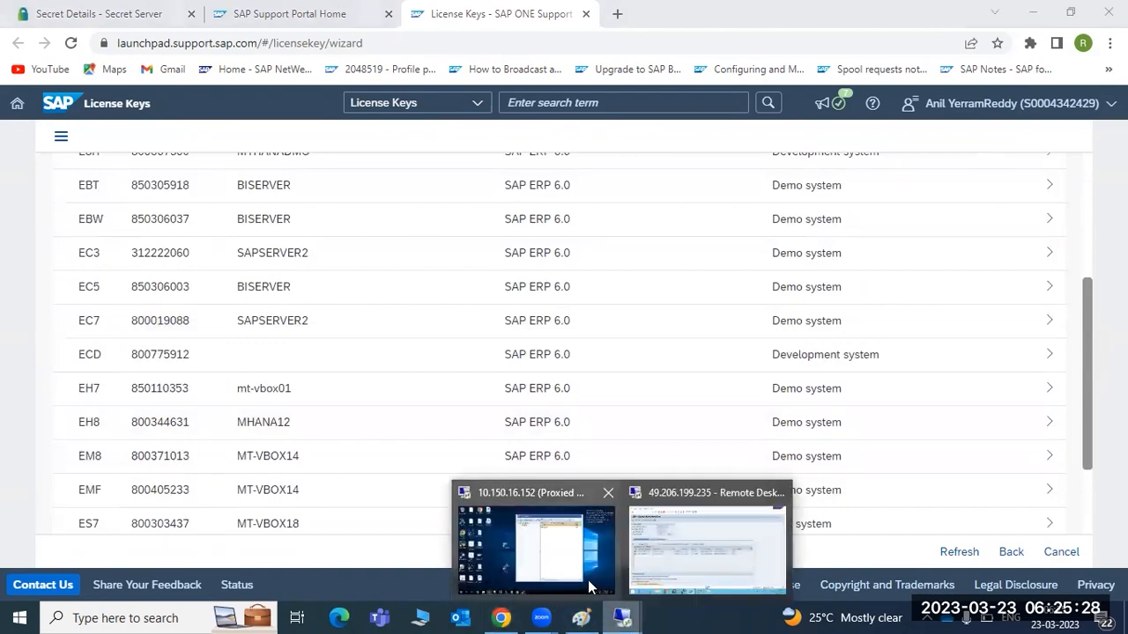
left_click(634, 564)
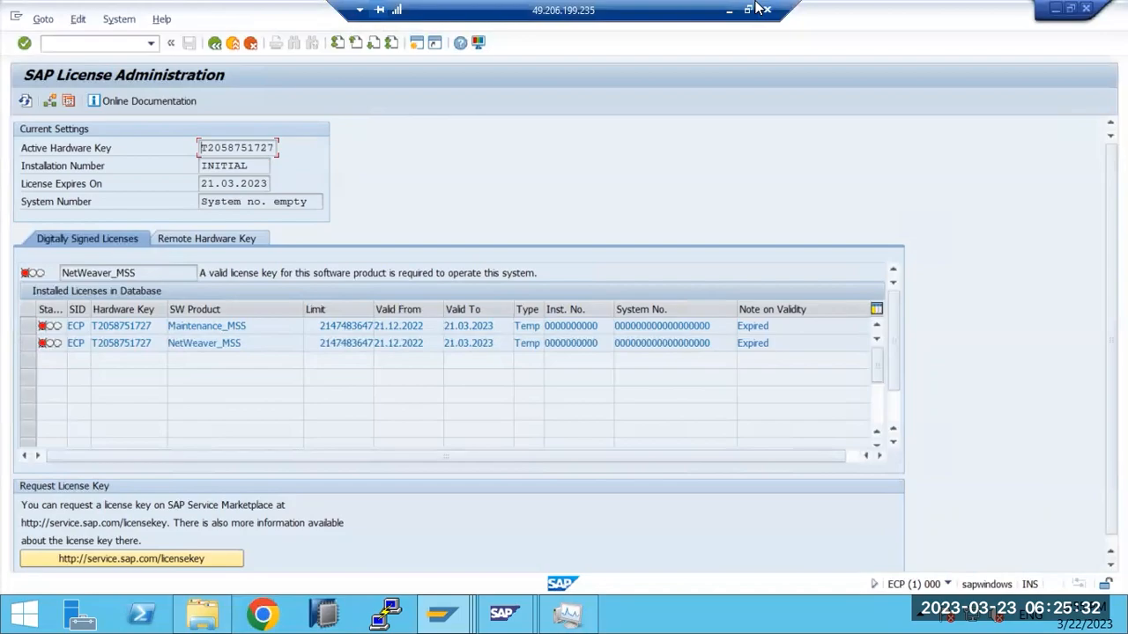
left_click(730, 9)
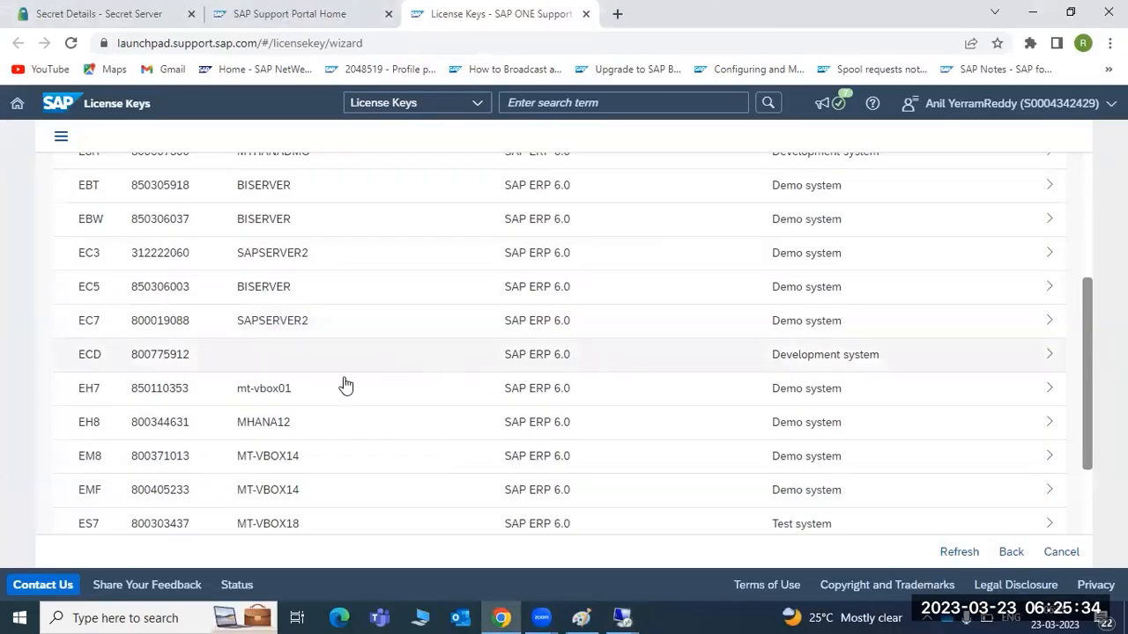
scroll(150, 256, "up", 2)
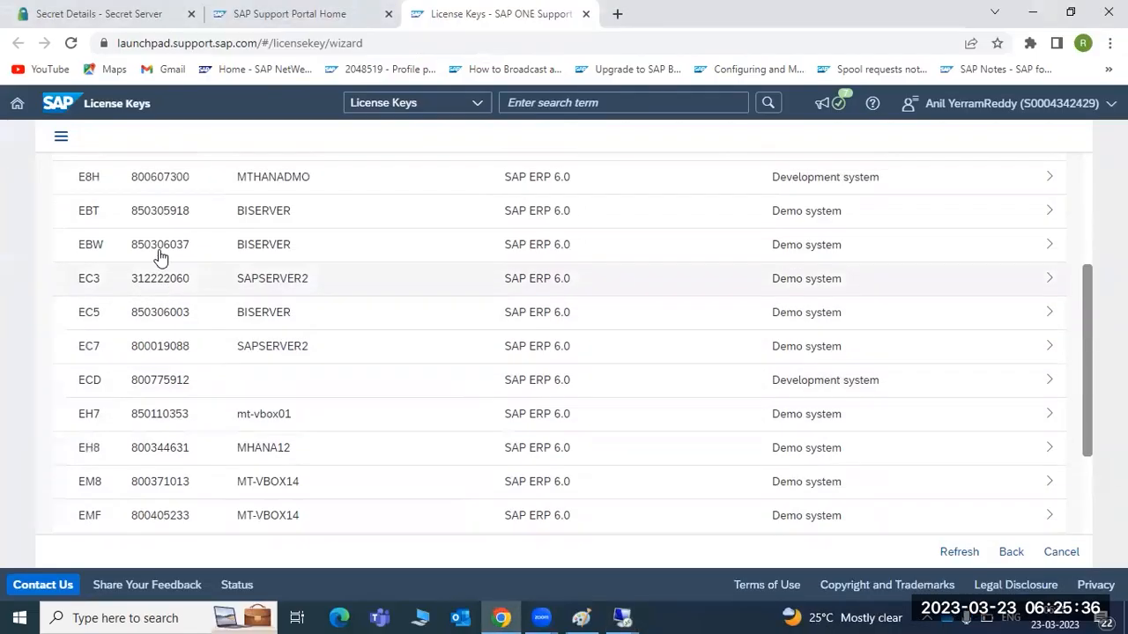
scroll(158, 255, "down", 4)
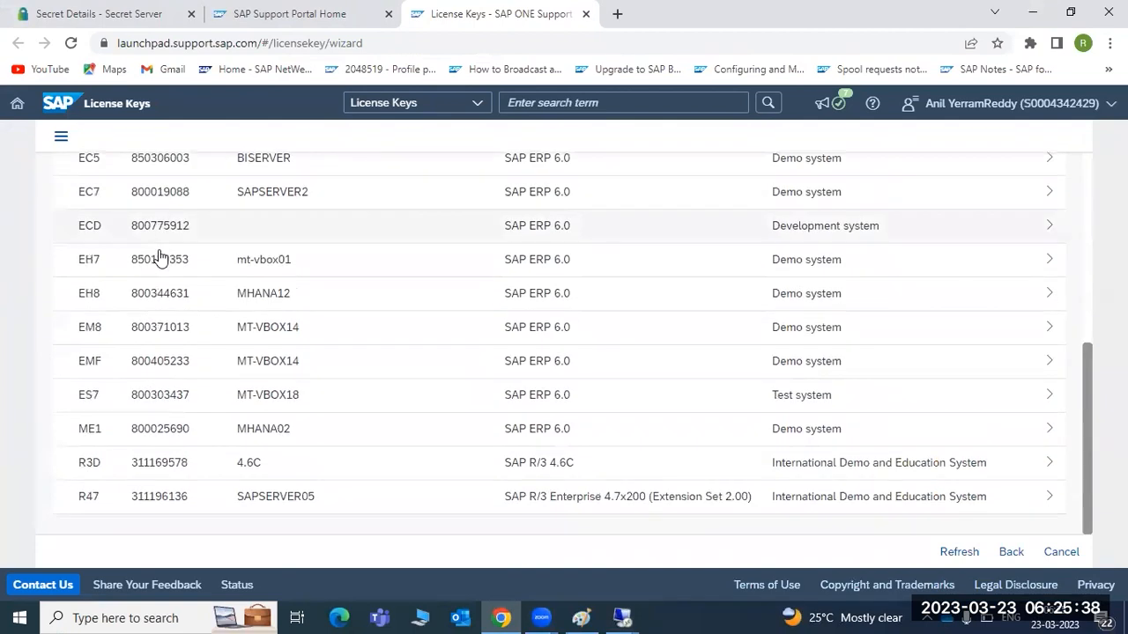
scroll(486, 385, "up", 5)
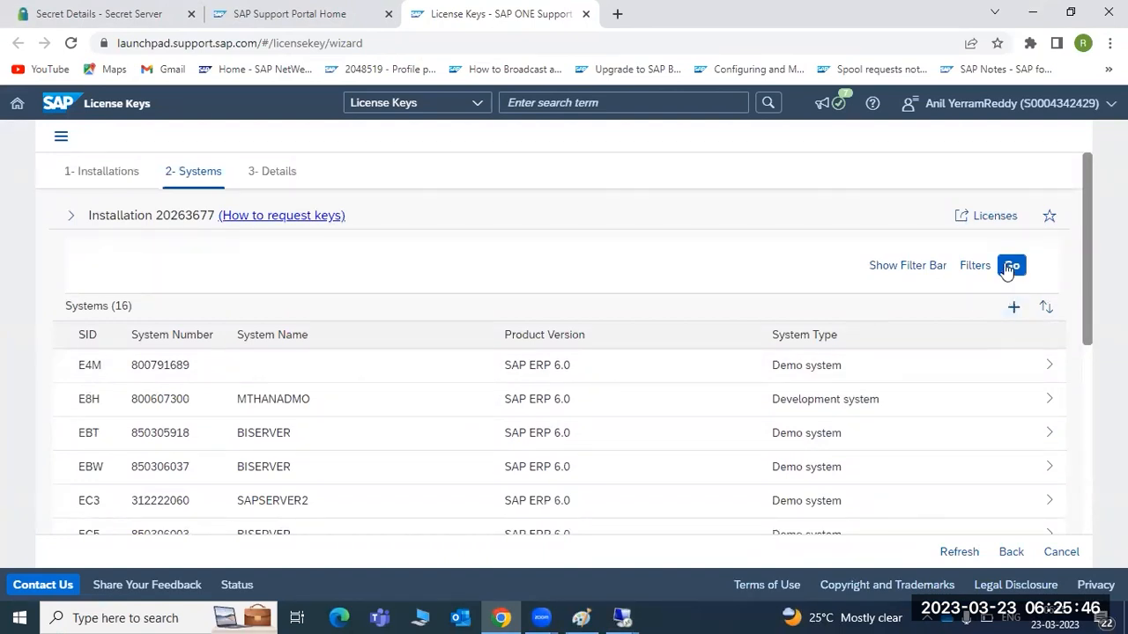
left_click(989, 220)
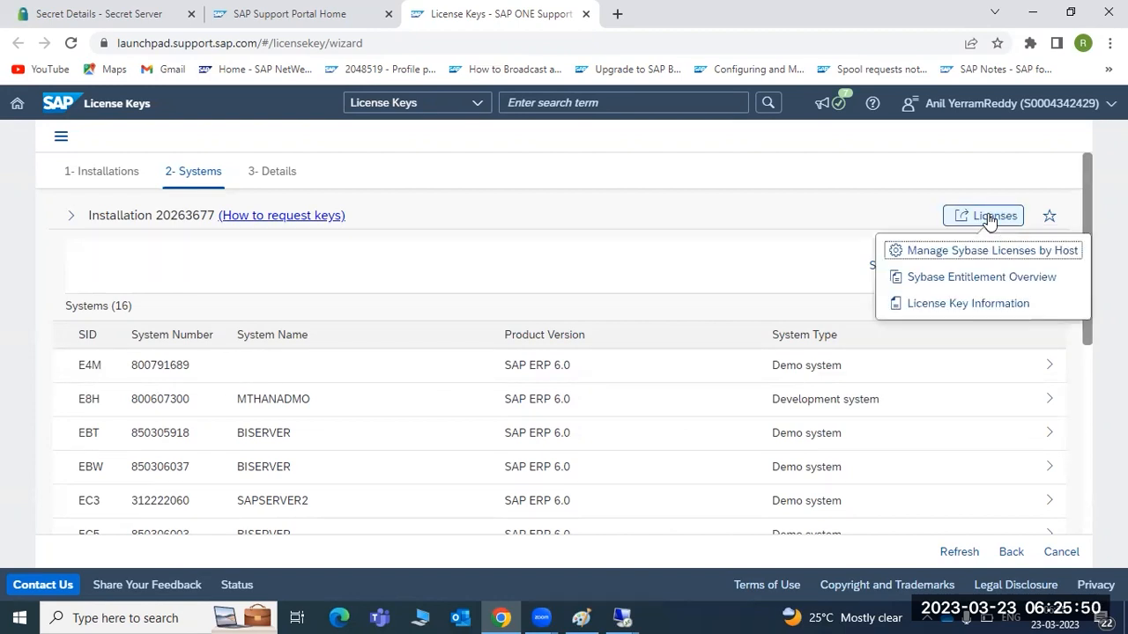
left_click(975, 305)
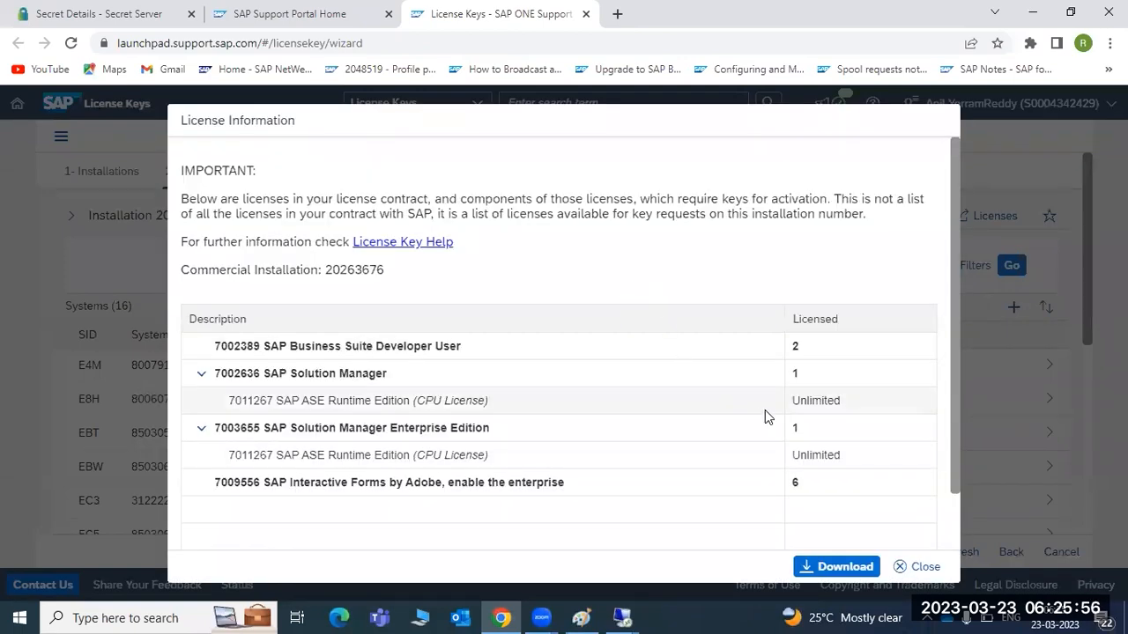
scroll(765, 409, "down", 1)
left_click(917, 574)
Step: Scroll through the installation's existing systems, then open the Add New System dialog with +
scroll(826, 503, "down", 5)
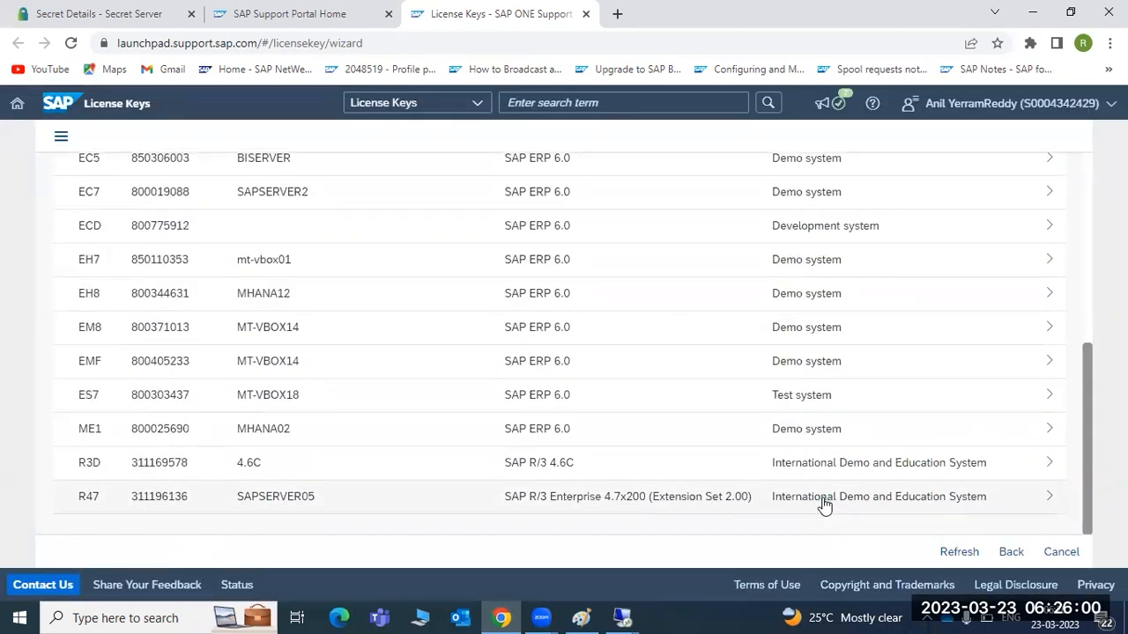
scroll(784, 494, "up", 5)
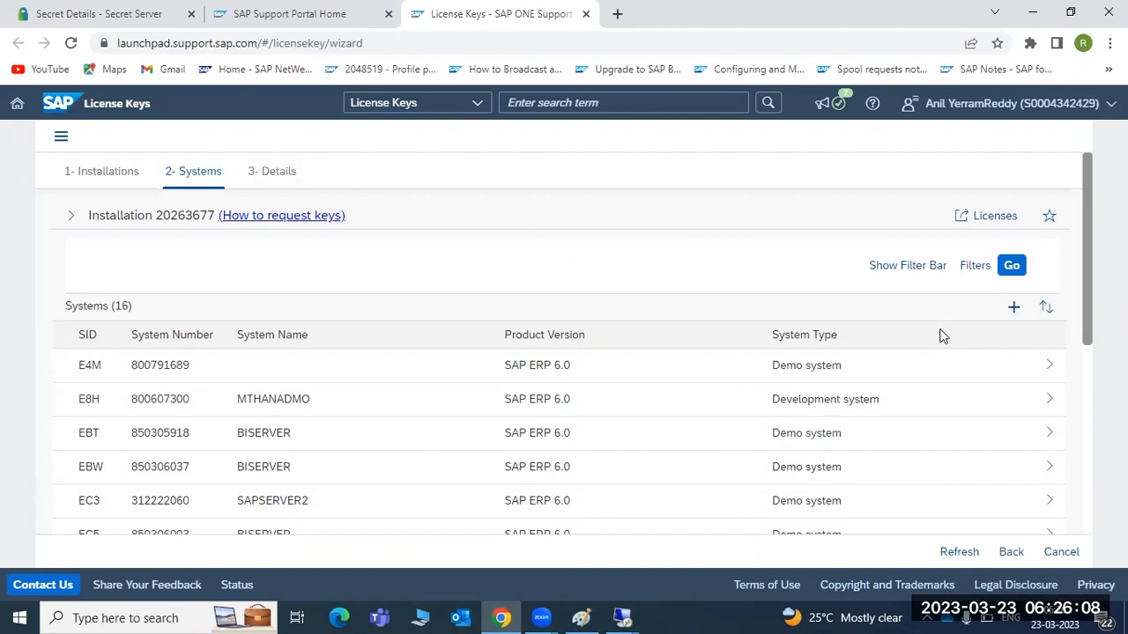
scroll(591, 310, "down", 5)
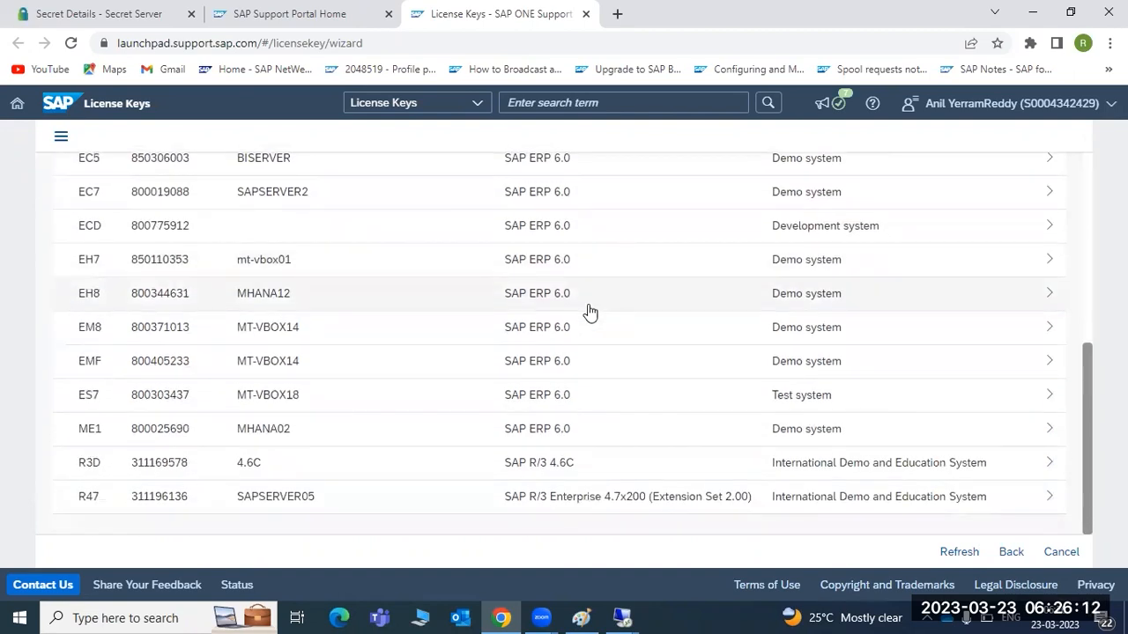
scroll(590, 312, "up", 2)
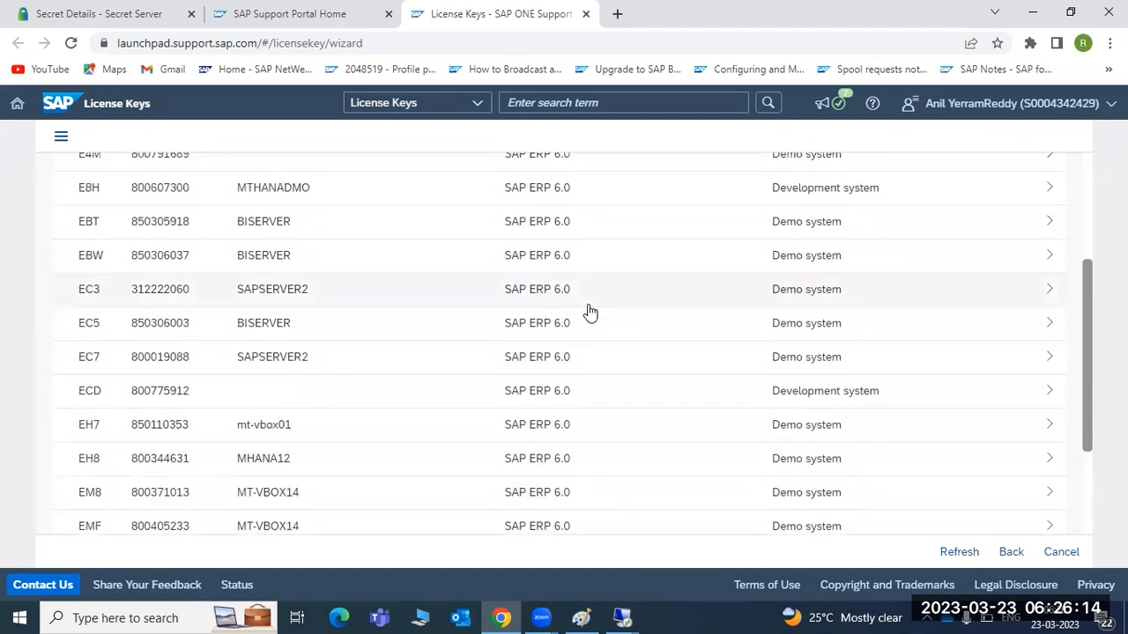
scroll(591, 312, "up", 5)
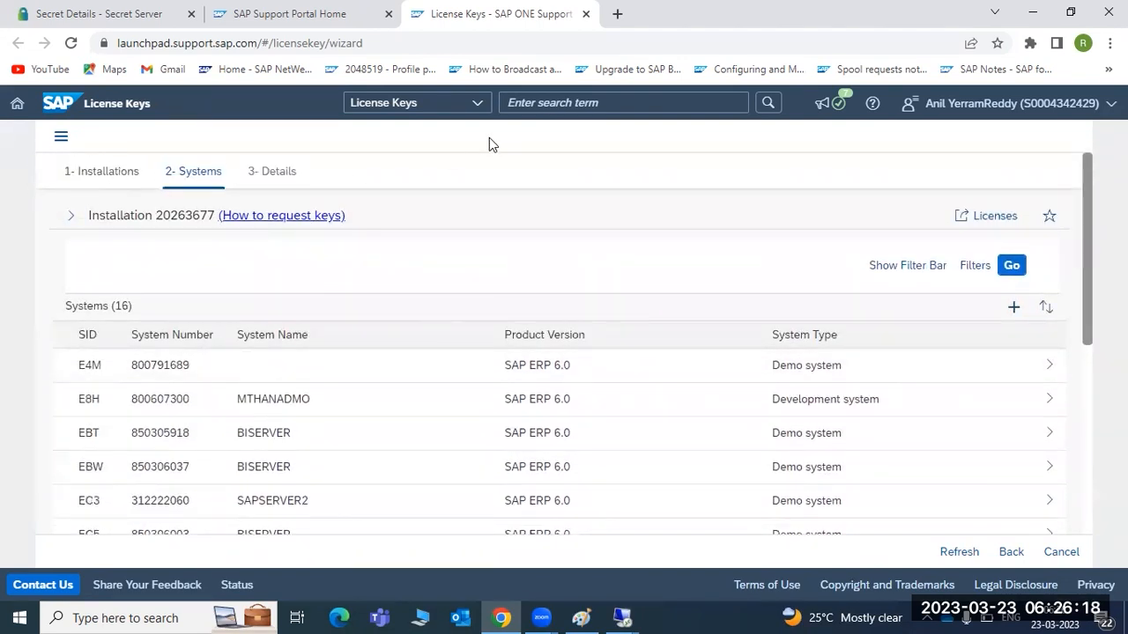
left_click(559, 101)
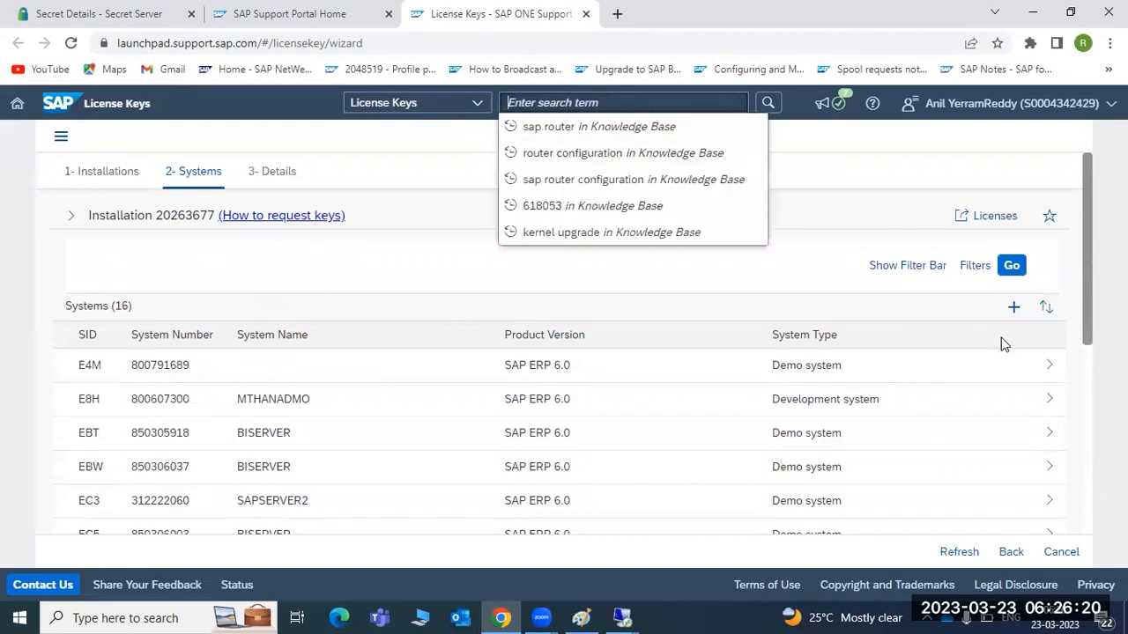
left_click(1010, 308)
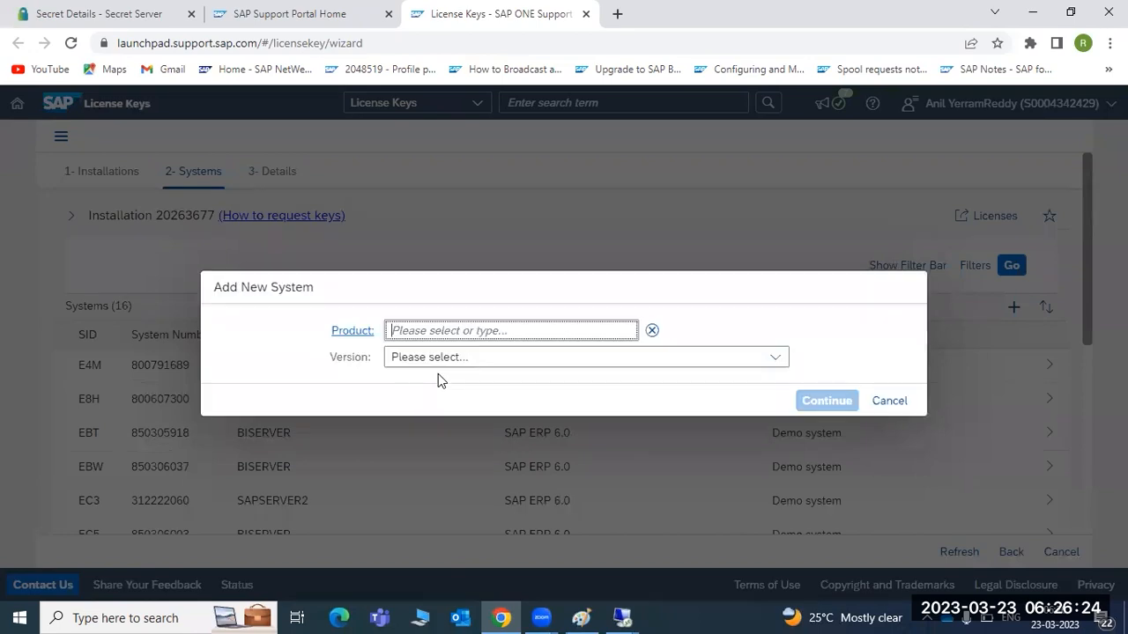
Step: Choose SAP ERP as the new system's product and SAP ERP 6.0 as its version
left_click(568, 329)
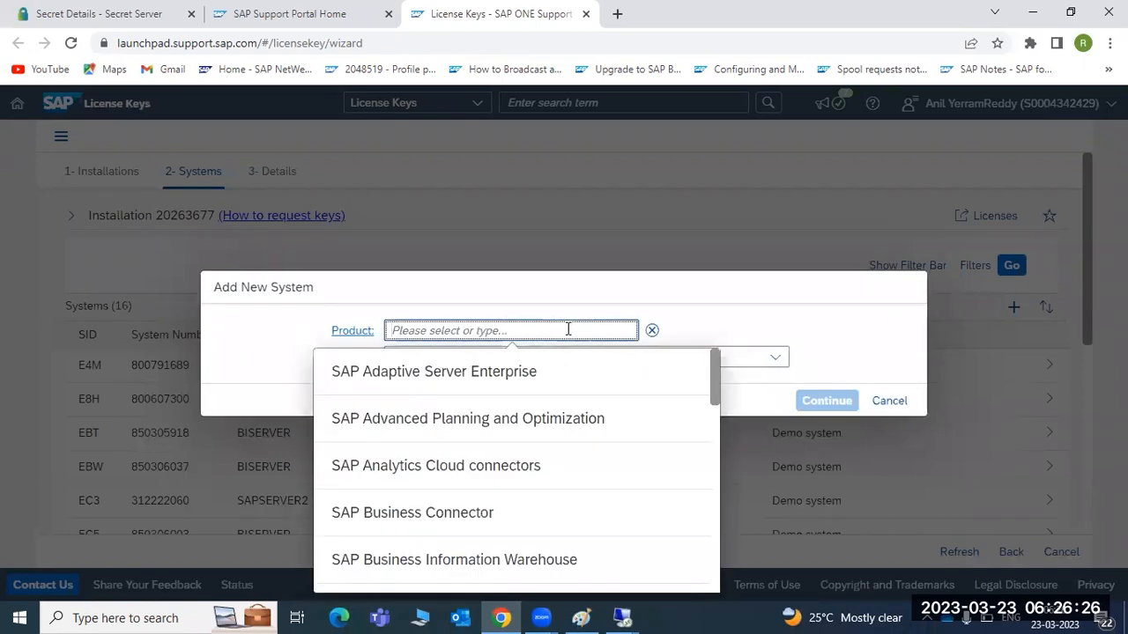
scroll(460, 457, "down", 3)
scroll(460, 458, "down", 5)
scroll(465, 403, "up", 2)
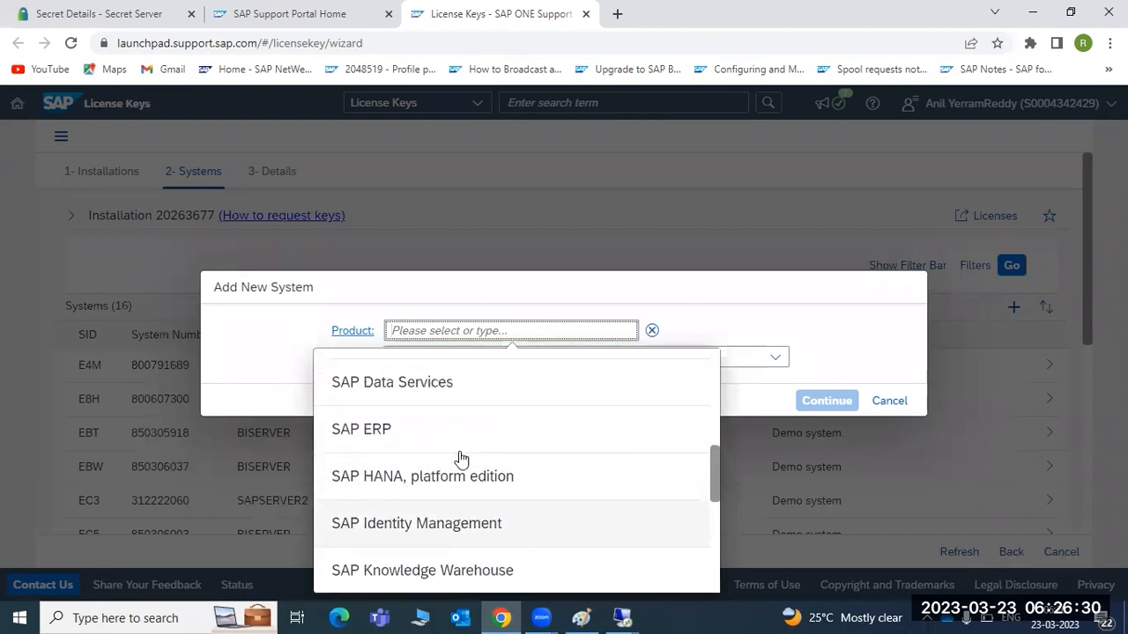
left_click(403, 432)
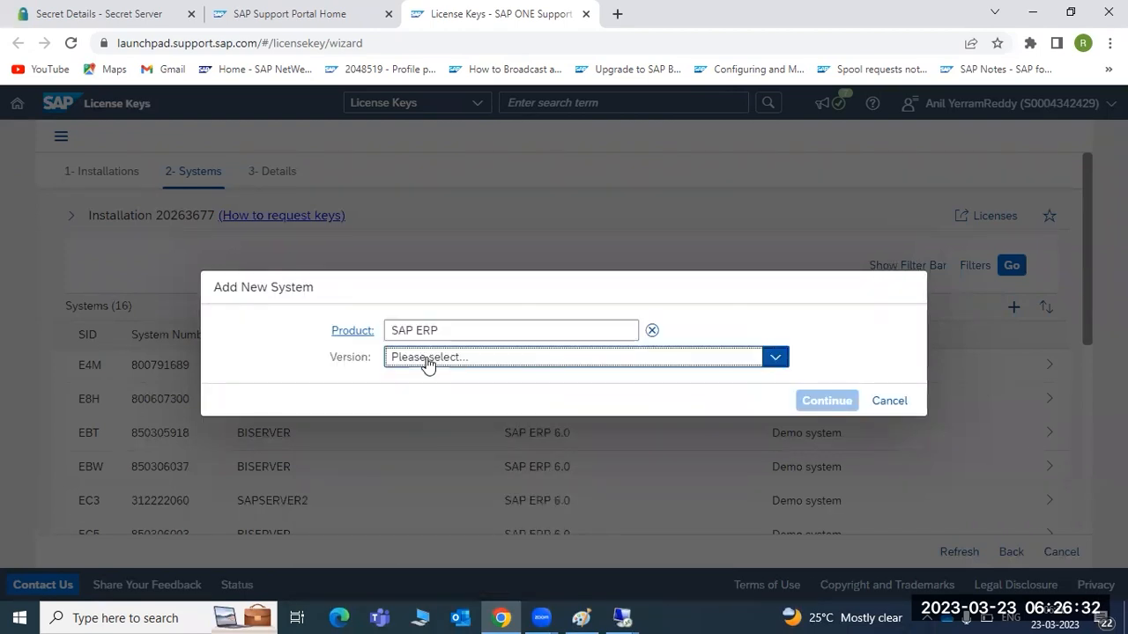
left_click(427, 364)
left_click(435, 408)
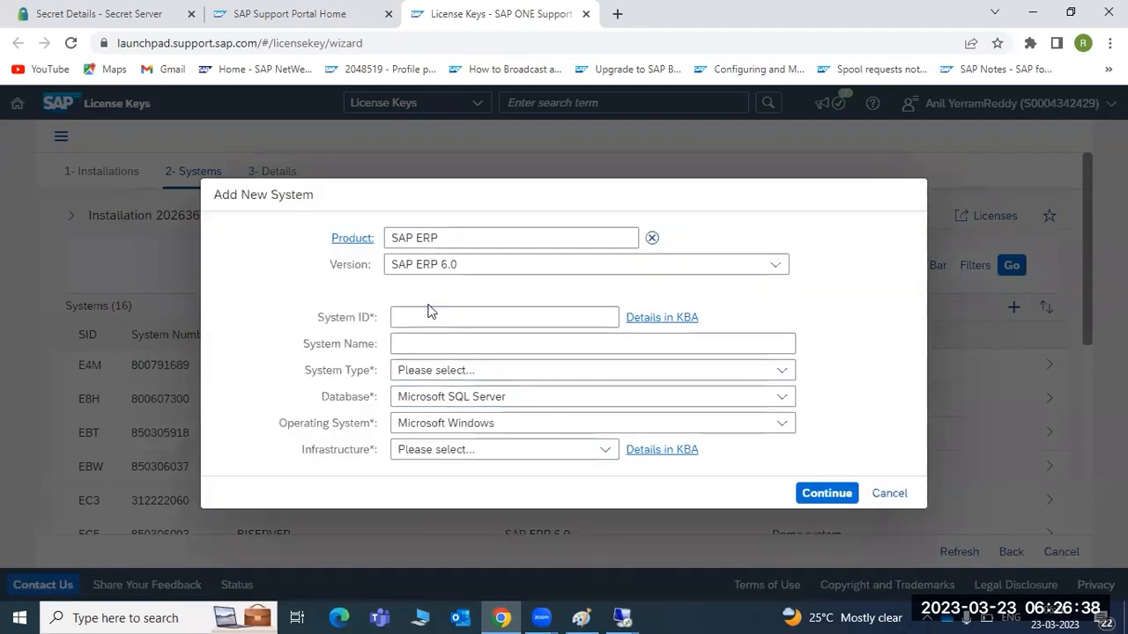
Step: Enter system ID ECP, set system type to Demo system and infrastructure to Private - On Premise
left_click(427, 313)
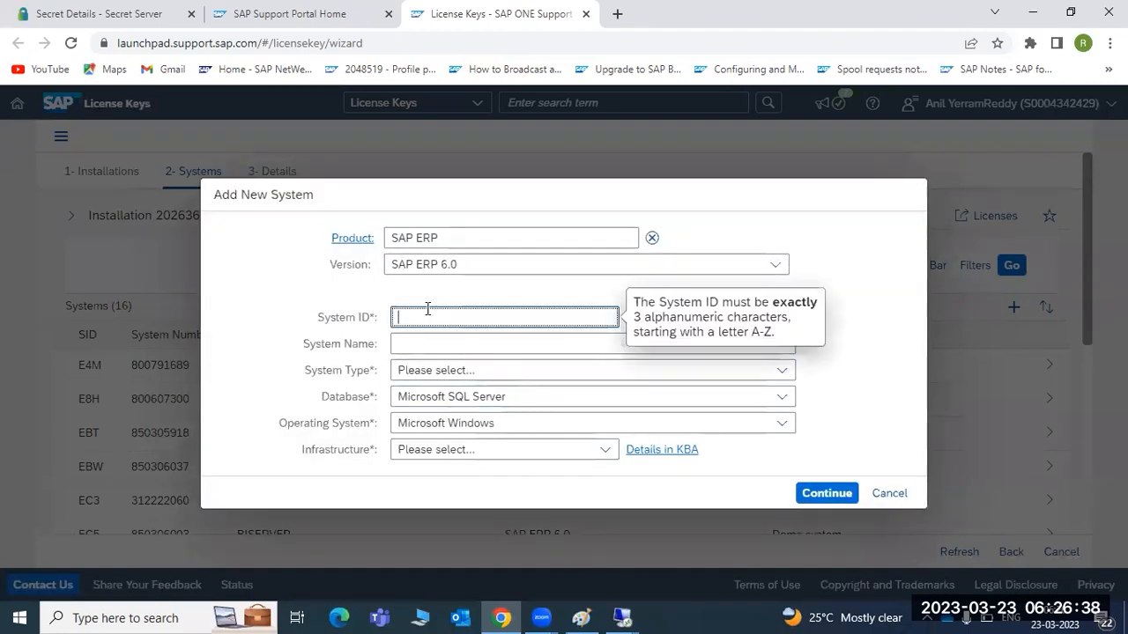
type("ECP")
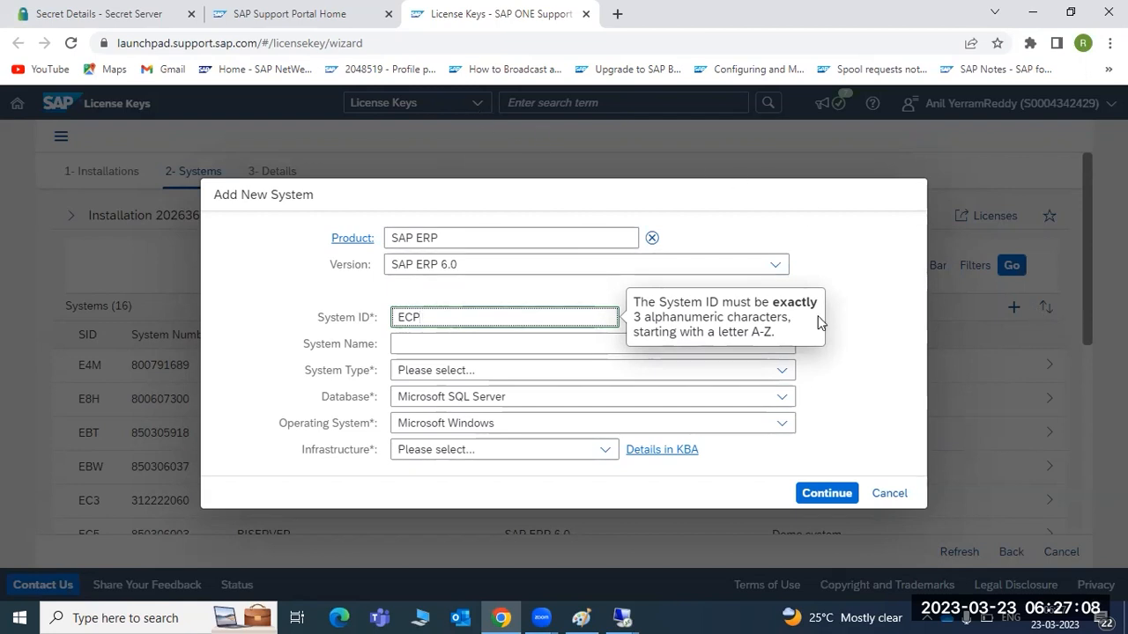
left_click(440, 371)
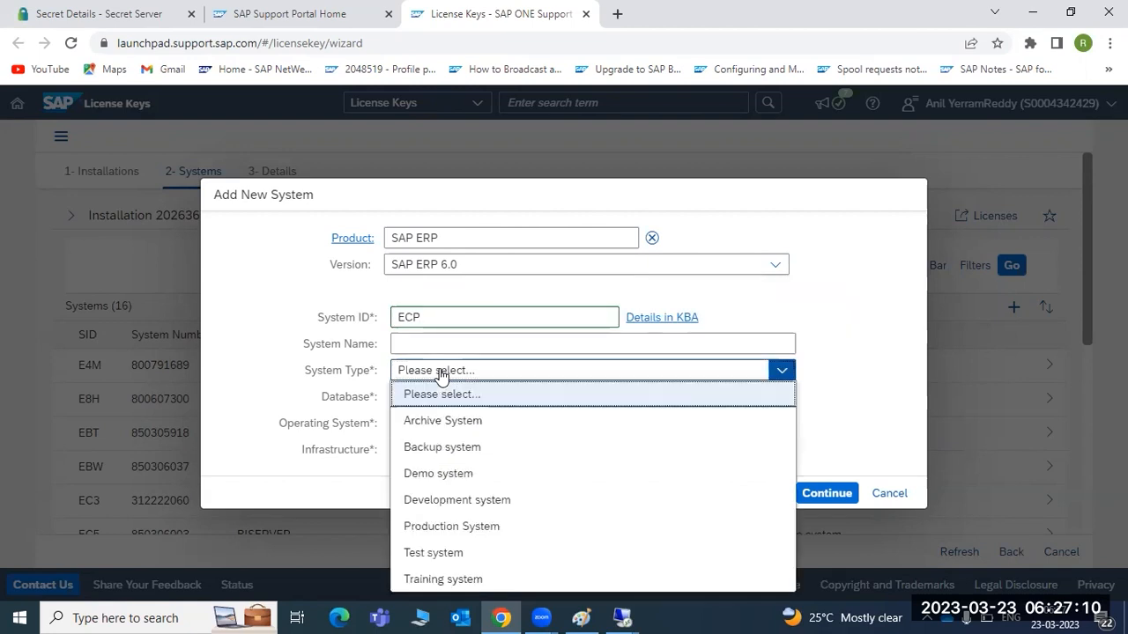
left_click(441, 473)
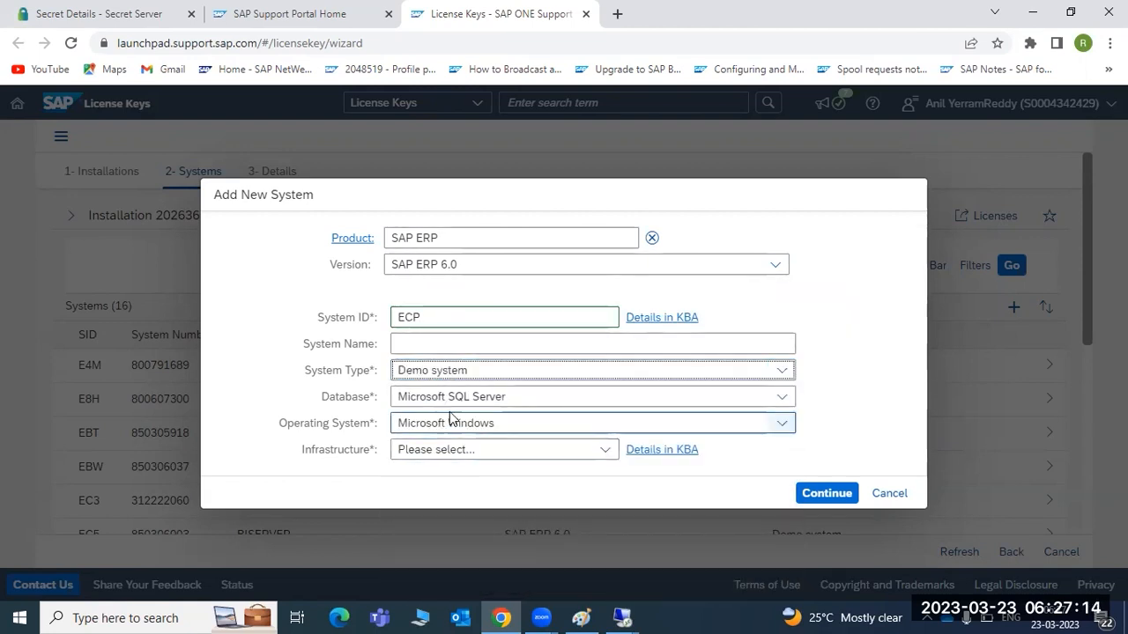
left_click(449, 453)
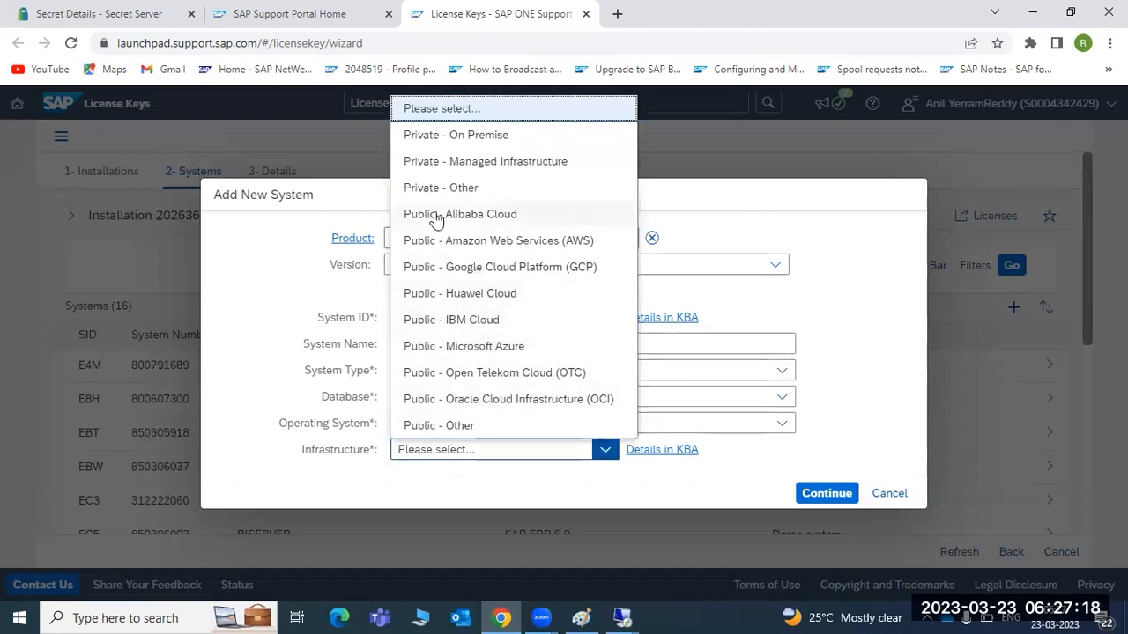
left_click(443, 132)
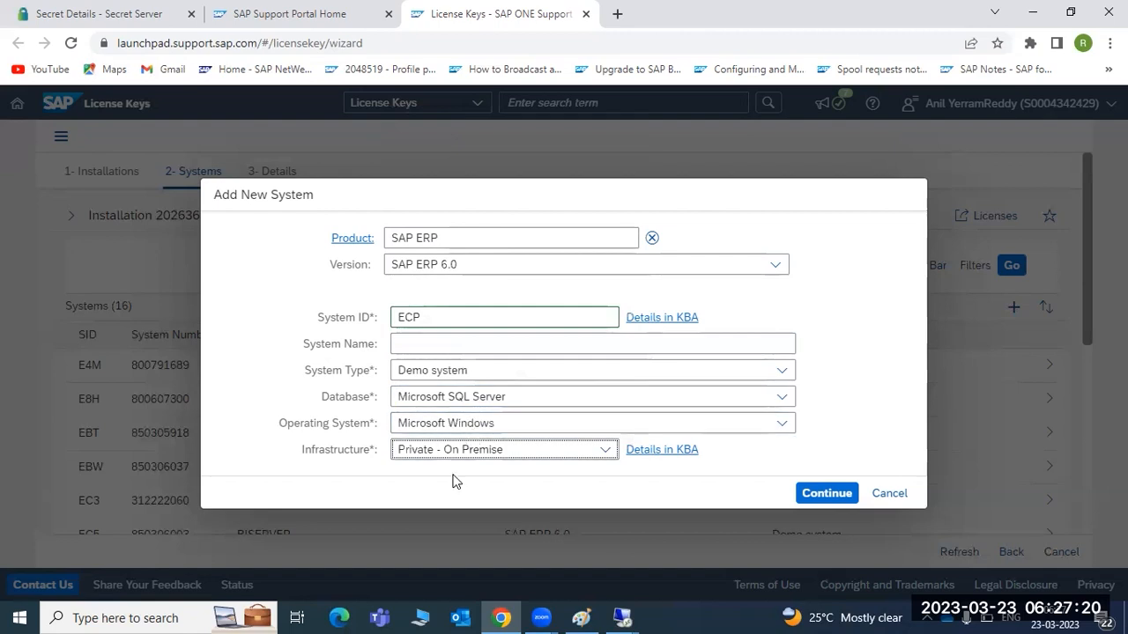
Step: Create system ECP and add a Standard - Web Application Server ABAP or ABAP+JAVA license request
left_click(816, 494)
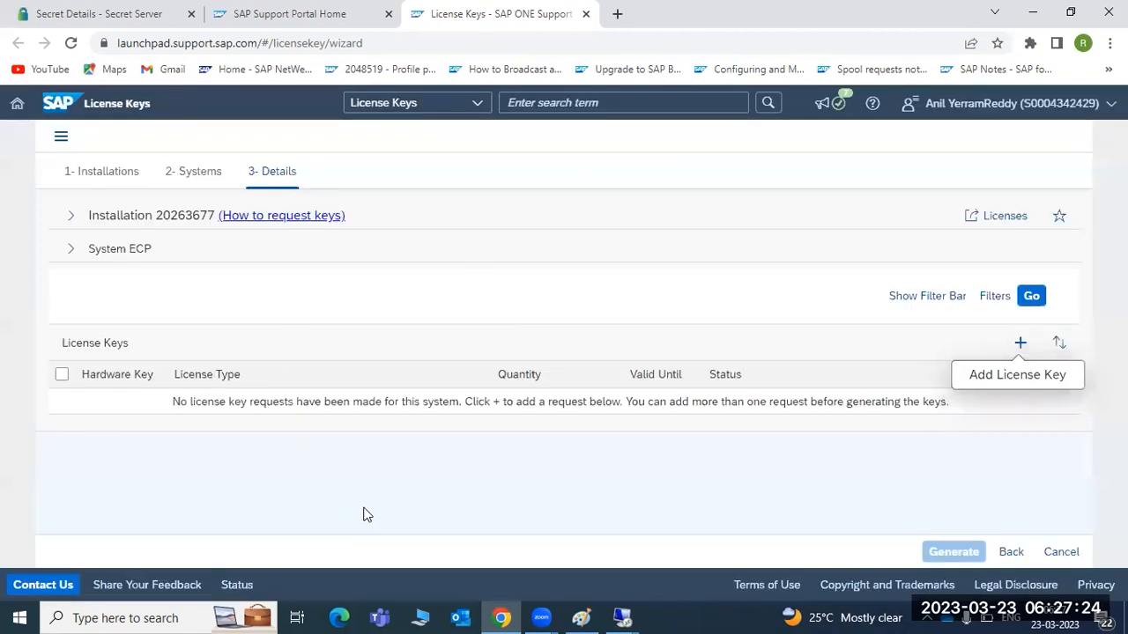
left_click(1020, 344)
left_click(608, 342)
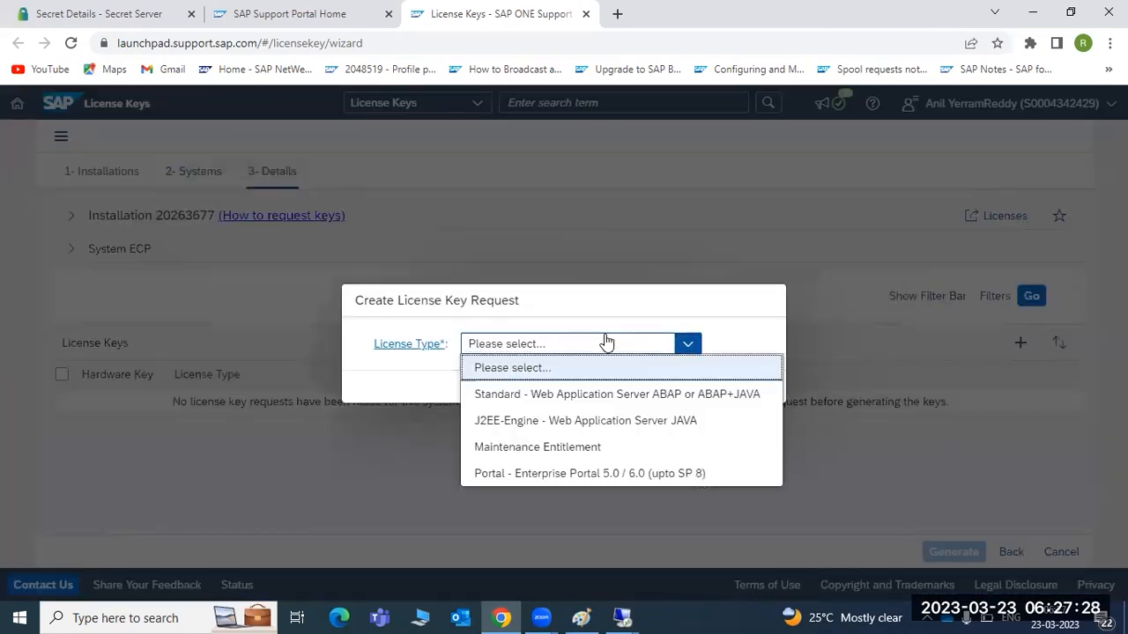
left_click(579, 397)
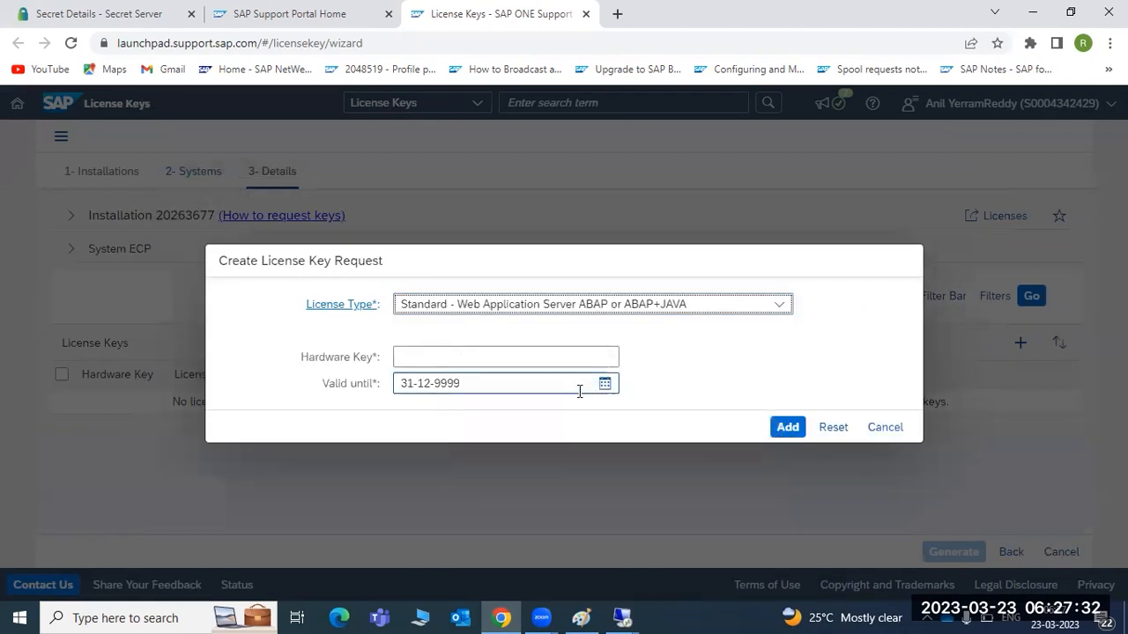
Step: Put the cursor in the Hardware Key field and switch to the remote License Administration screen
left_click(427, 359)
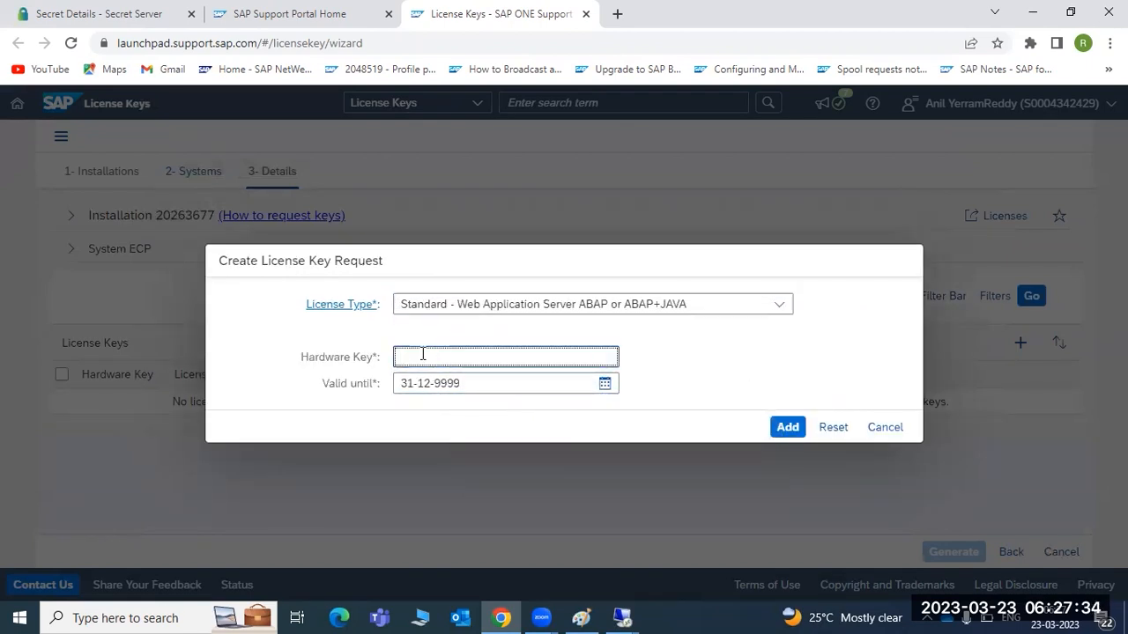
left_click(622, 618)
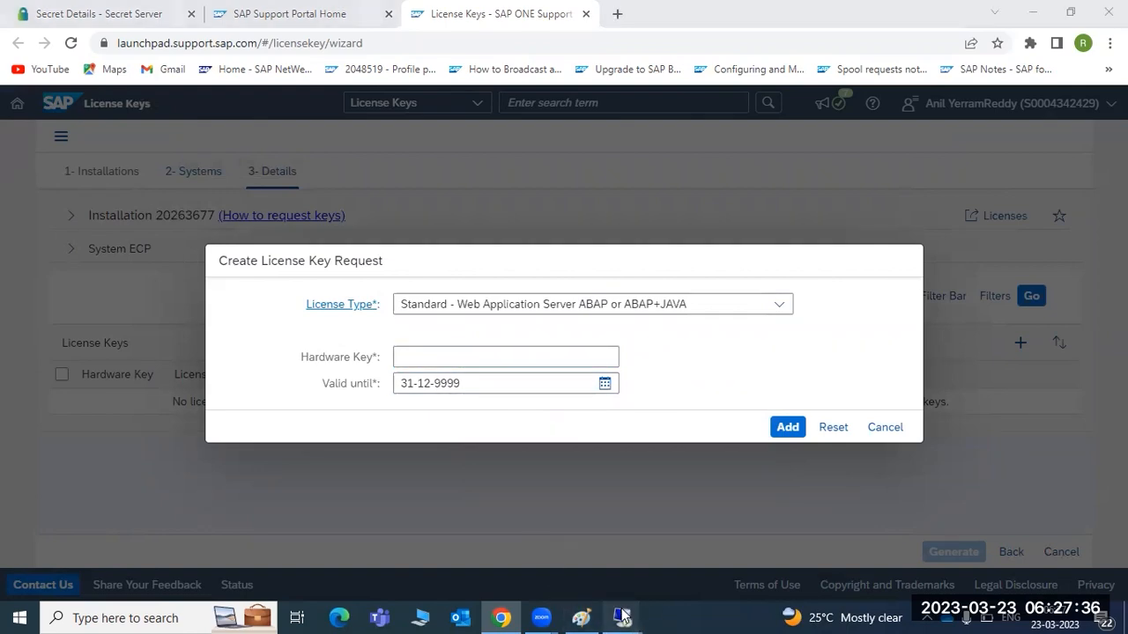
left_click(682, 522)
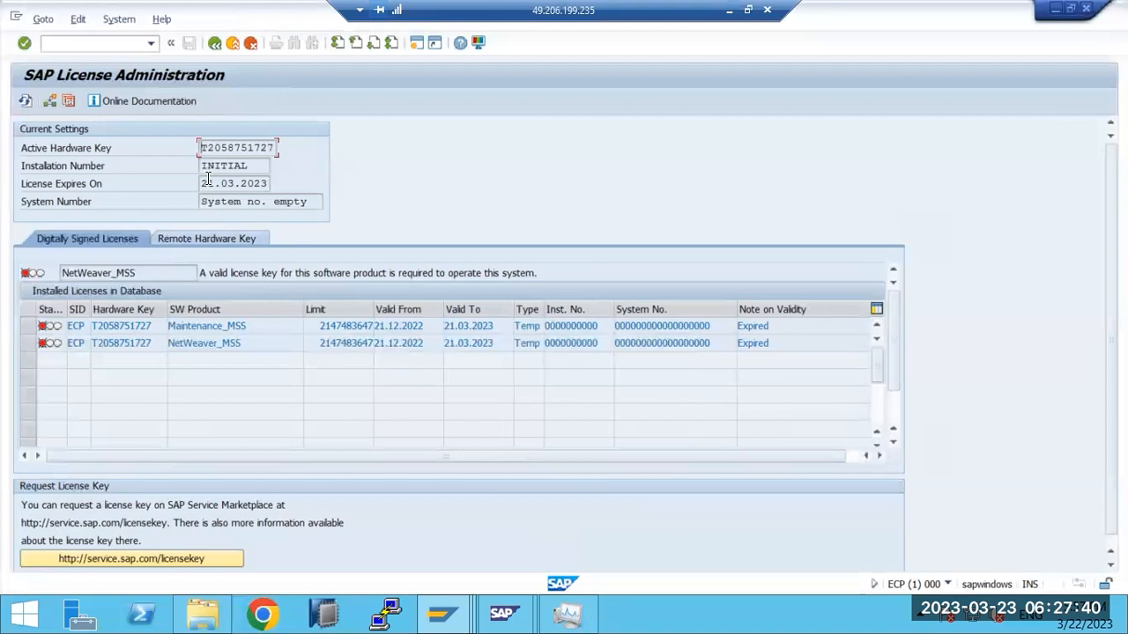
Step: Copy the Active Hardware Key value from SLICENSE and return to the browser's license request
left_click_drag(202, 147, 275, 148)
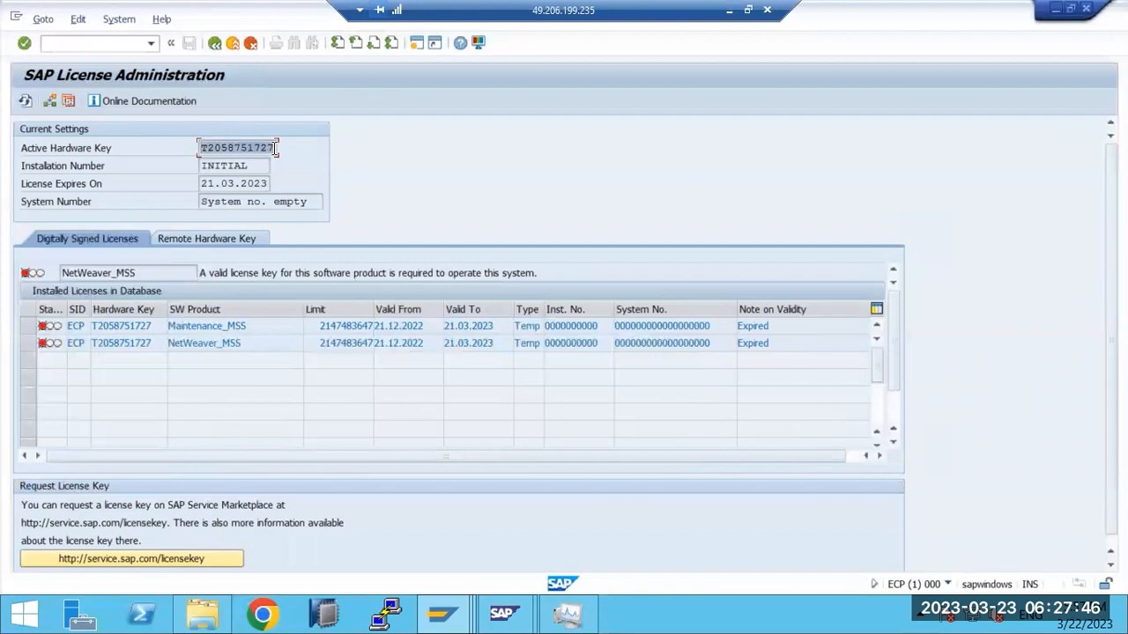
left_click(275, 148)
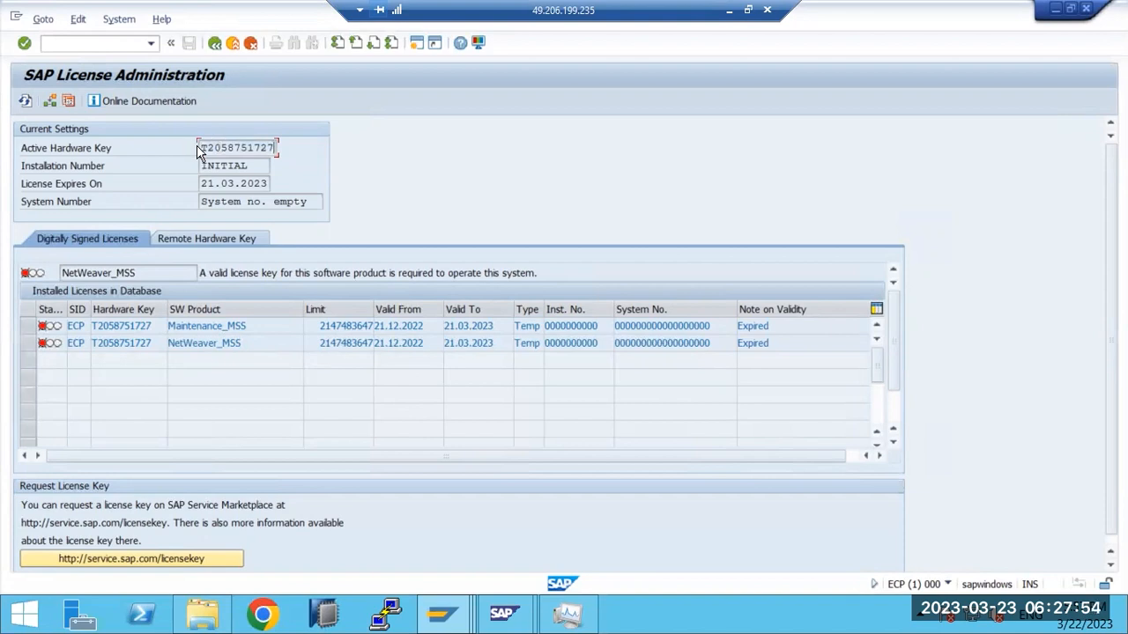
left_click_drag(200, 148, 276, 150)
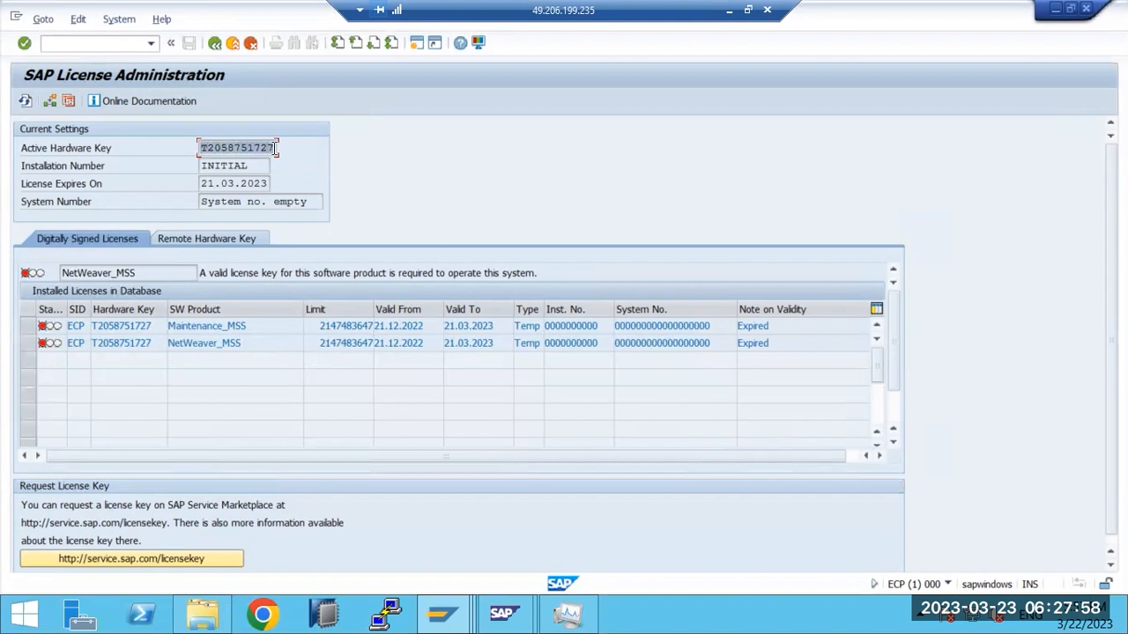
key("ctrl+c")
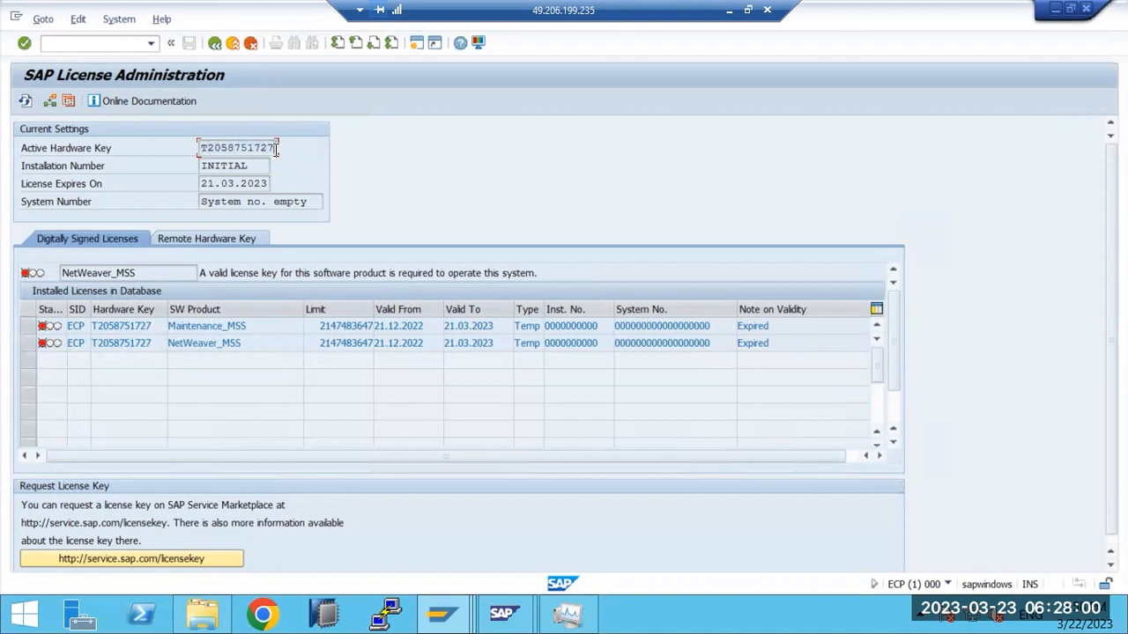
left_click(728, 11)
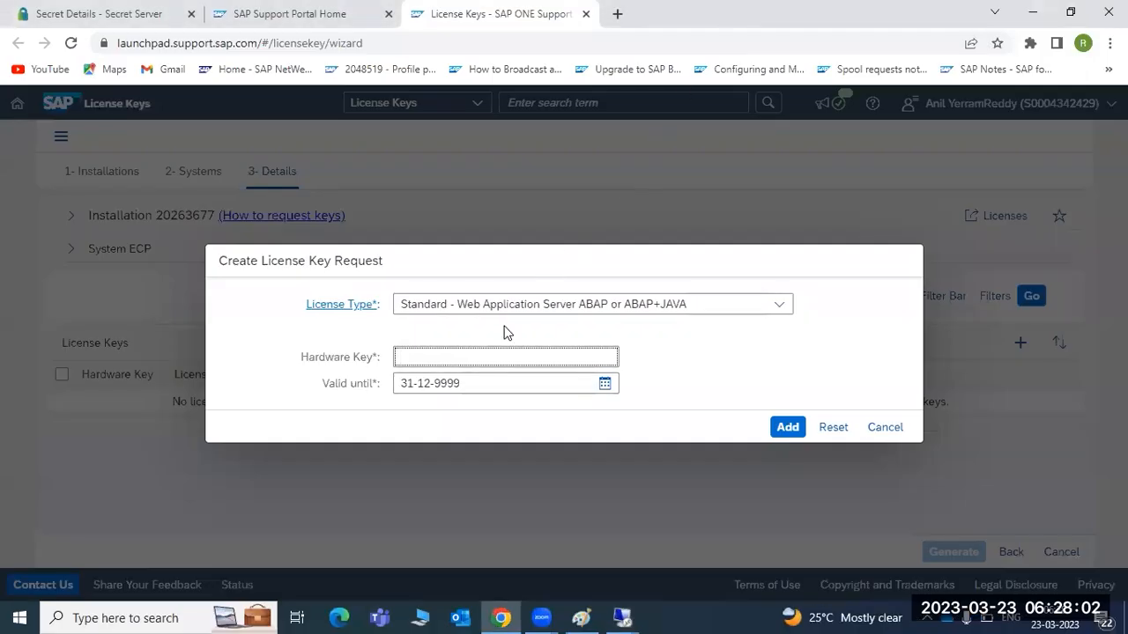
Step: Paste the hardware key, add the ECP license request, and select both key requests
key("ctrl+v")
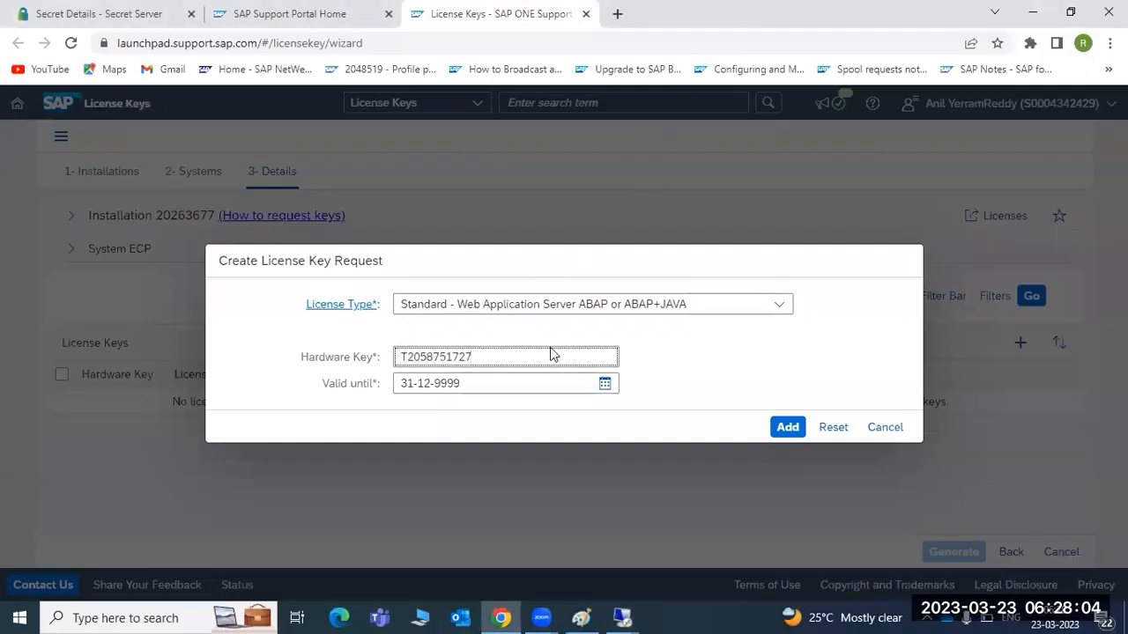
left_click(784, 429)
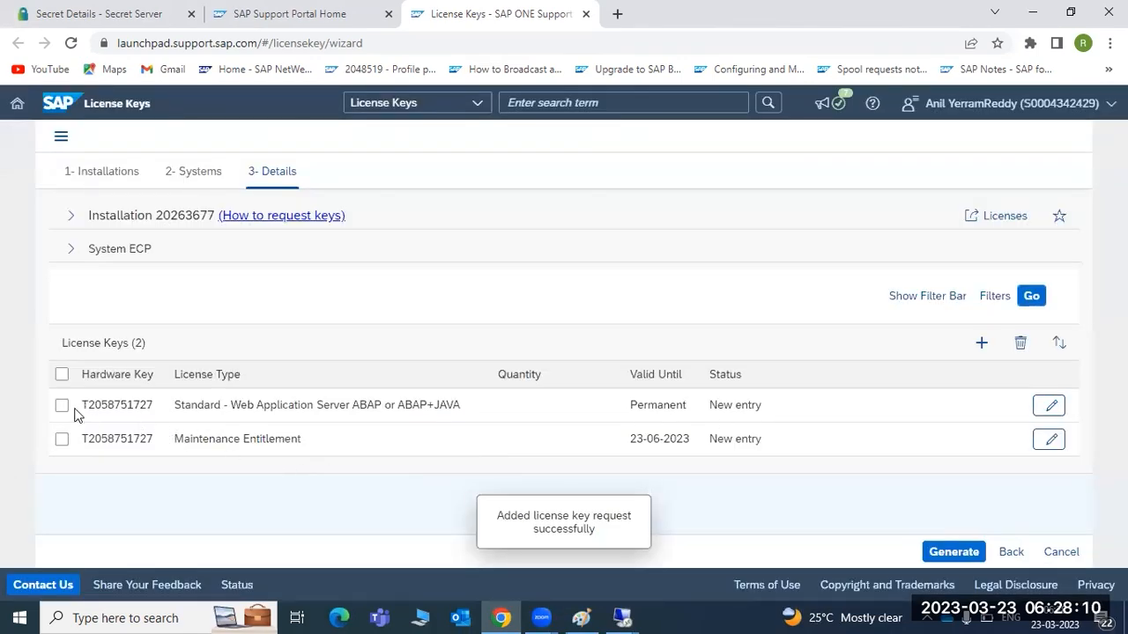
left_click(62, 375)
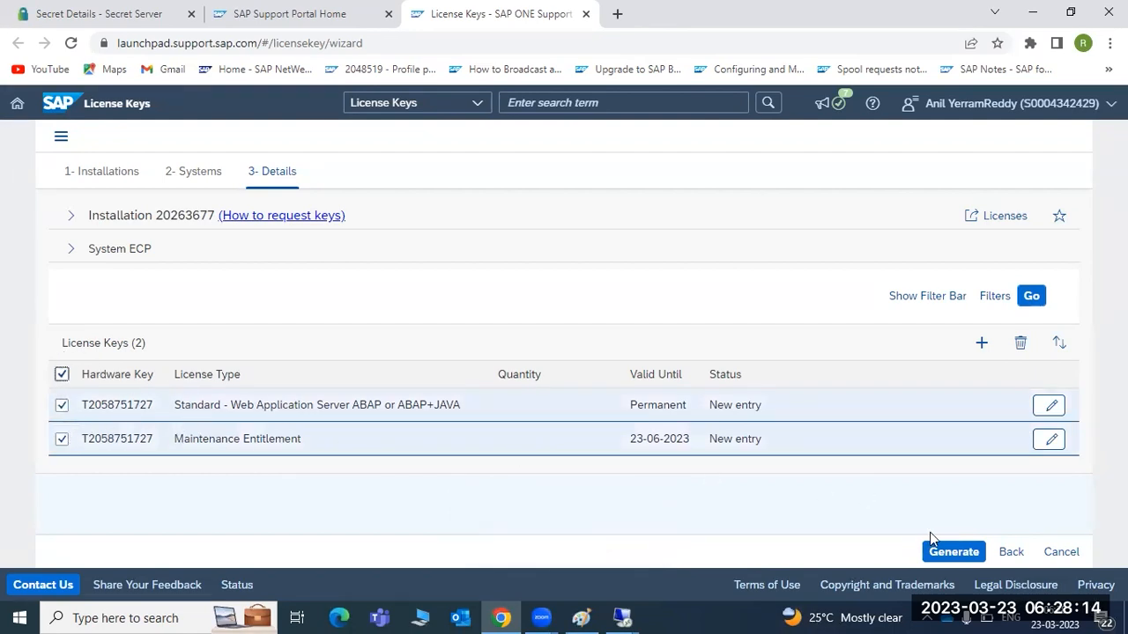
Step: Generate both license keys and check their validity: 23-06-2023 and Permanent
left_click(951, 555)
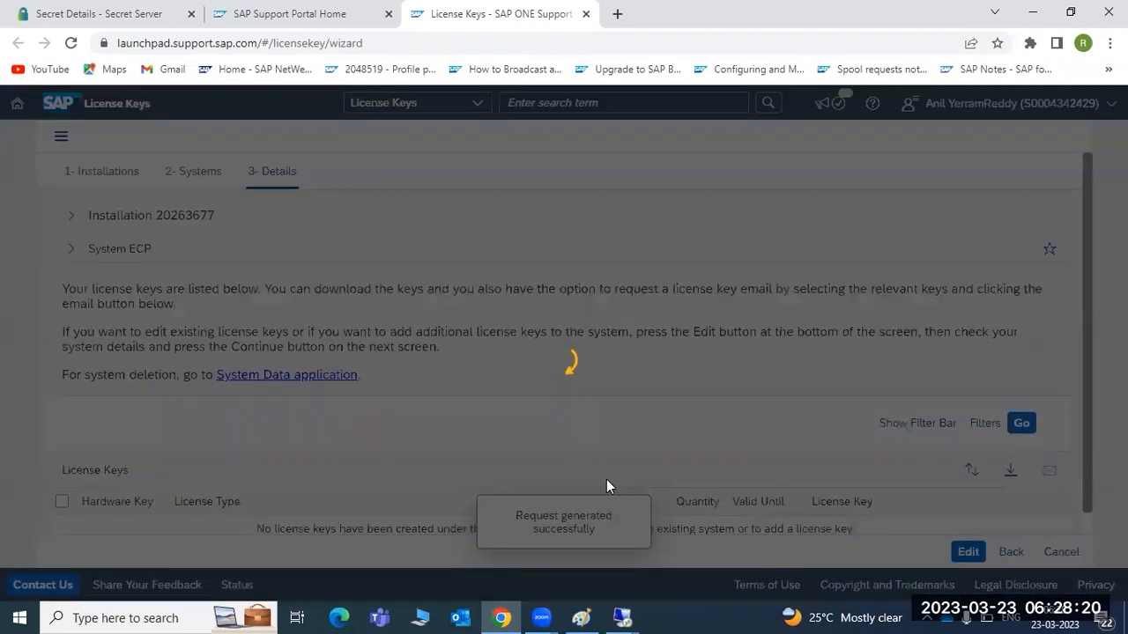
scroll(591, 448, "down", 1)
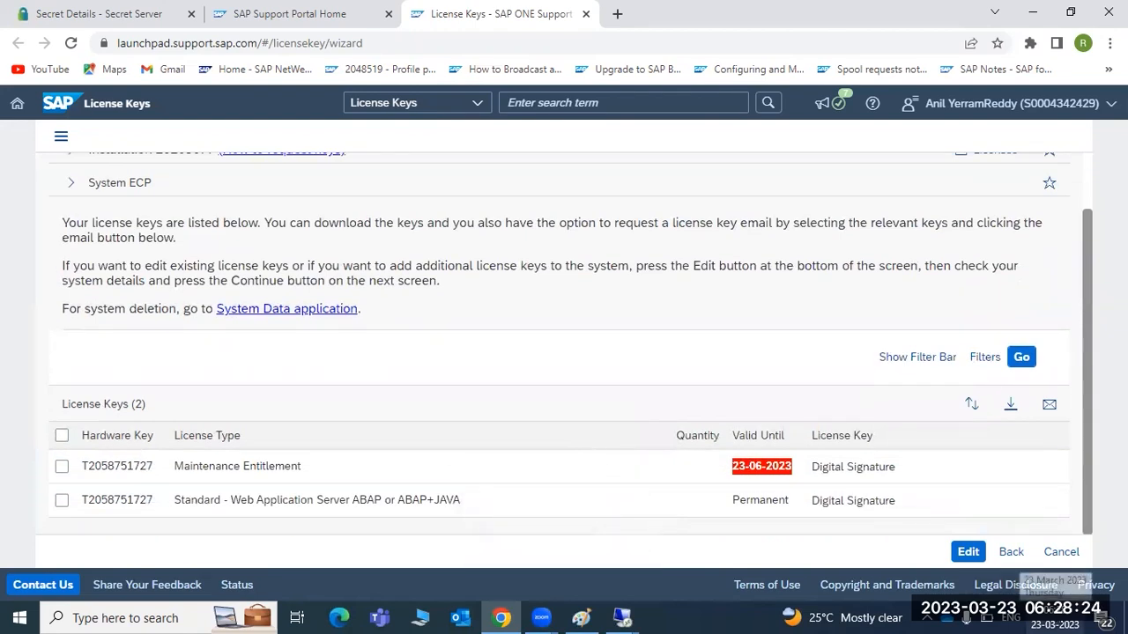
left_click(759, 470)
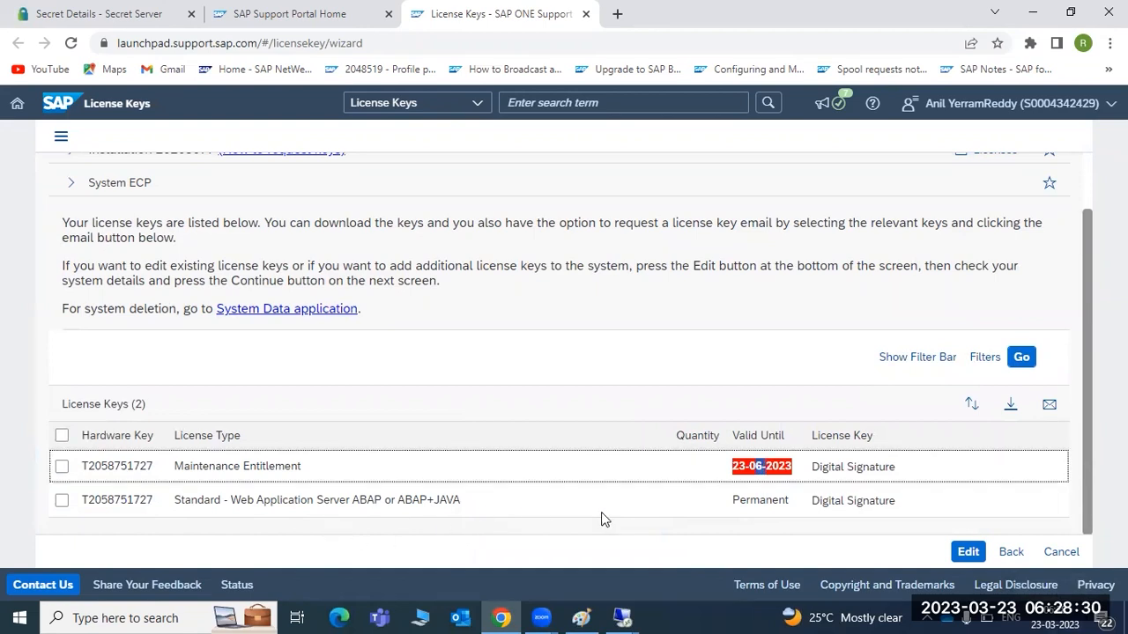
left_click_drag(736, 506, 779, 502)
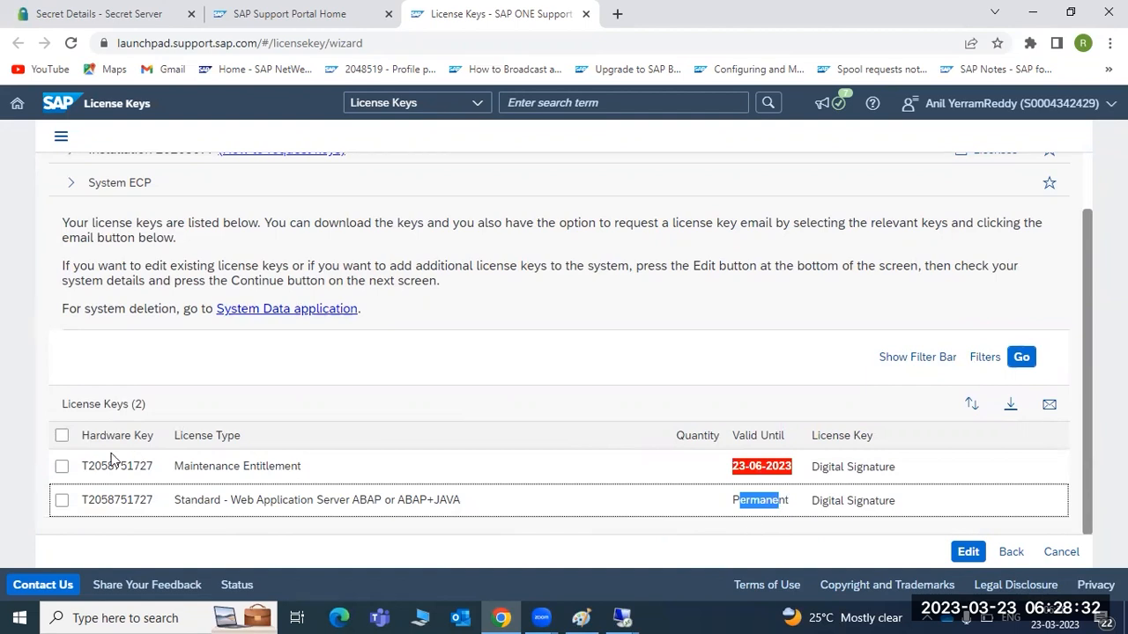
Step: Select both generated license keys and download them as ECP.txt
left_click(61, 435)
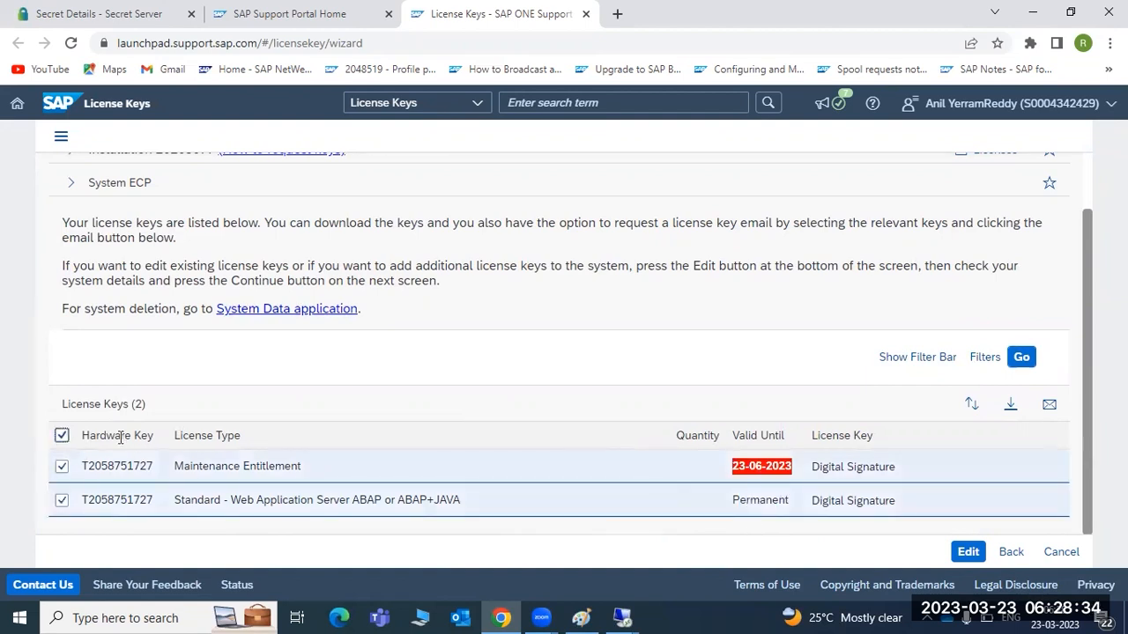
left_click(1009, 405)
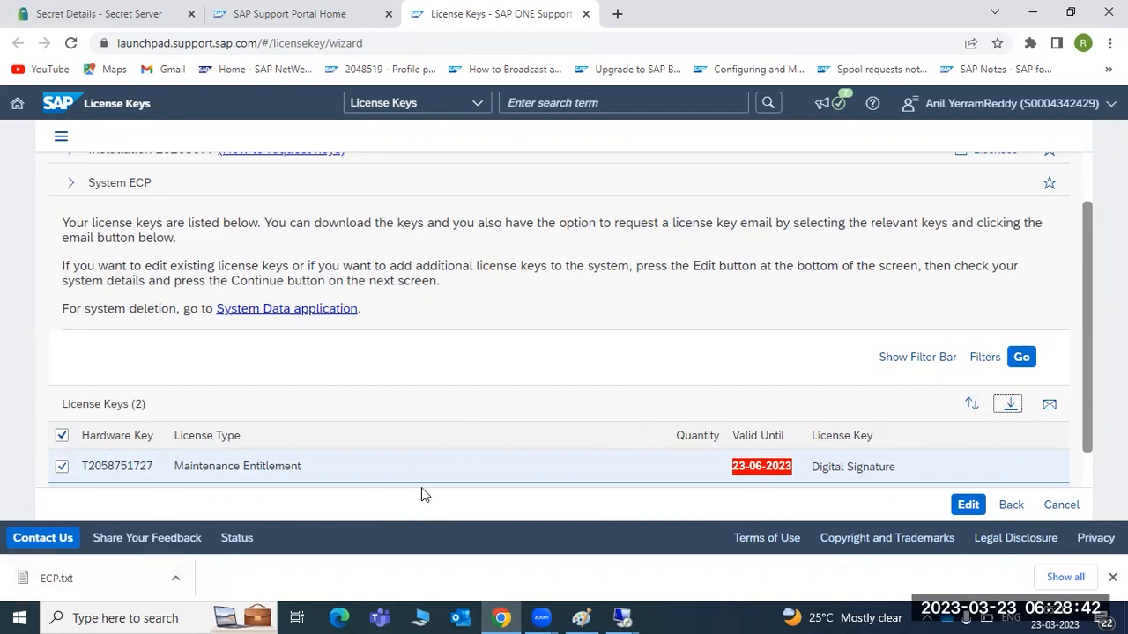
left_click(421, 617)
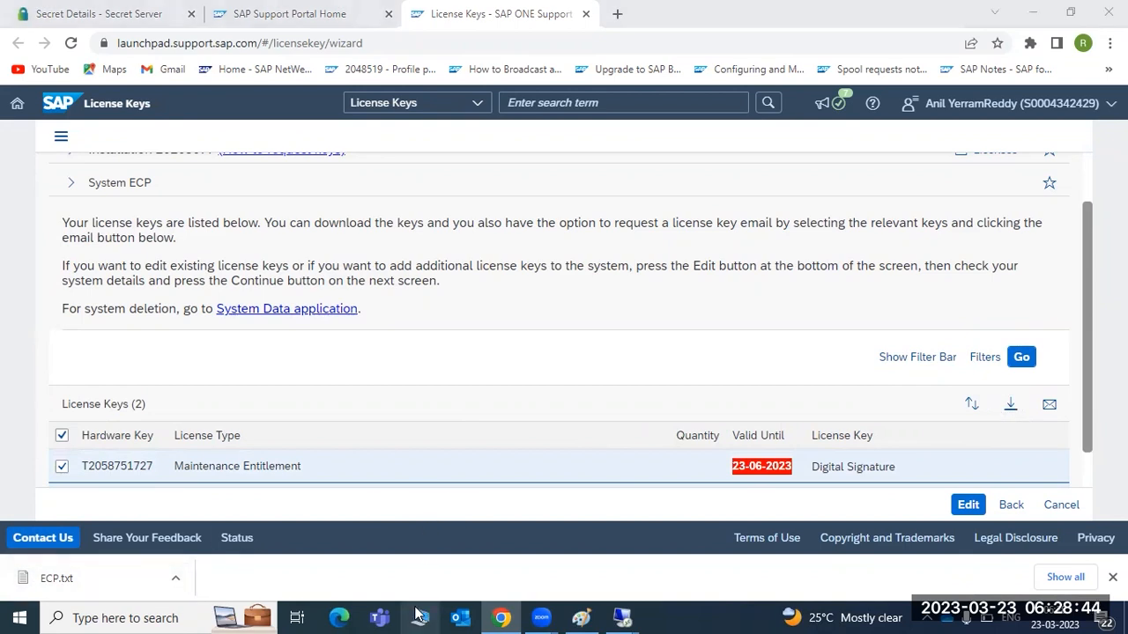
Step: Copy the ECP key file from the local Downloads folder
left_click(90, 139)
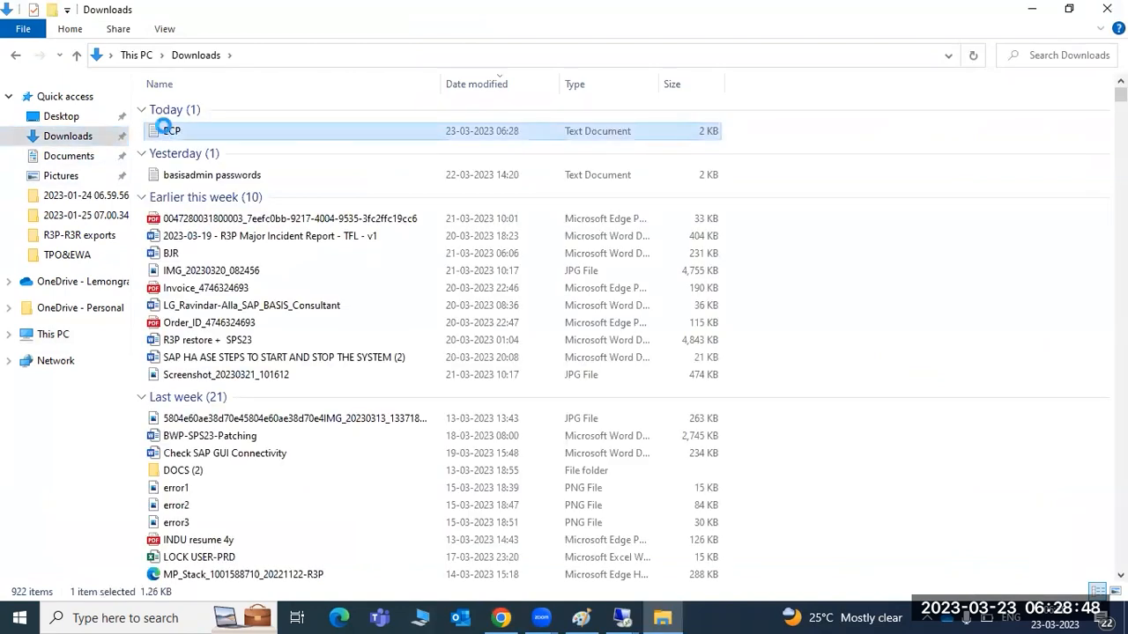
right_click(170, 128)
left_click(205, 356)
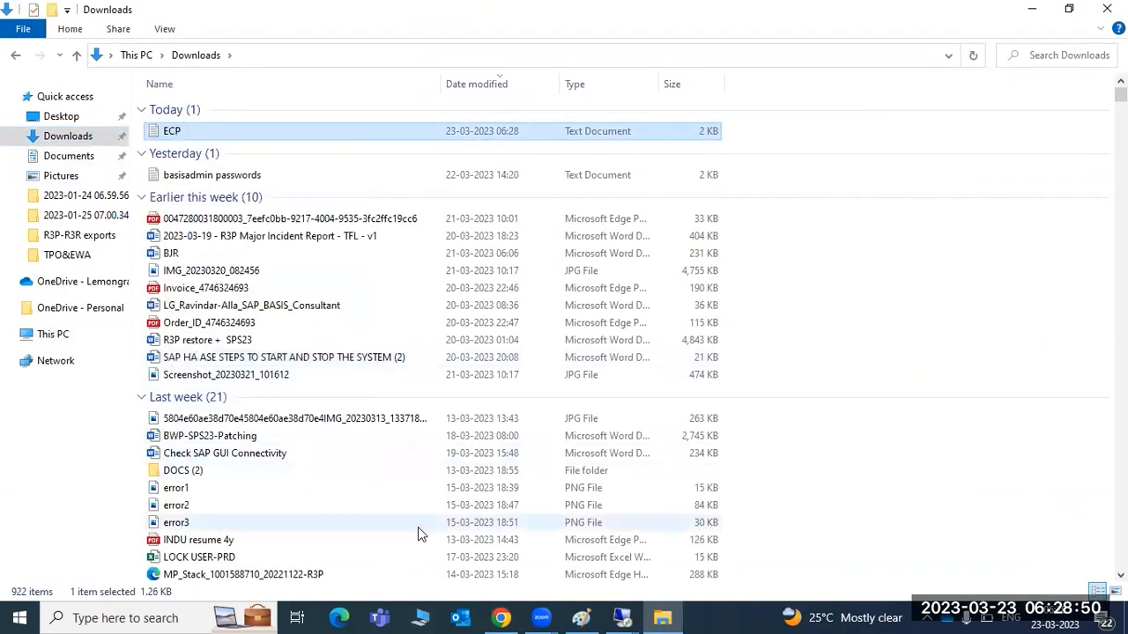
Step: Paste the ECP key file onto the remote server's Desktop
left_click(623, 614)
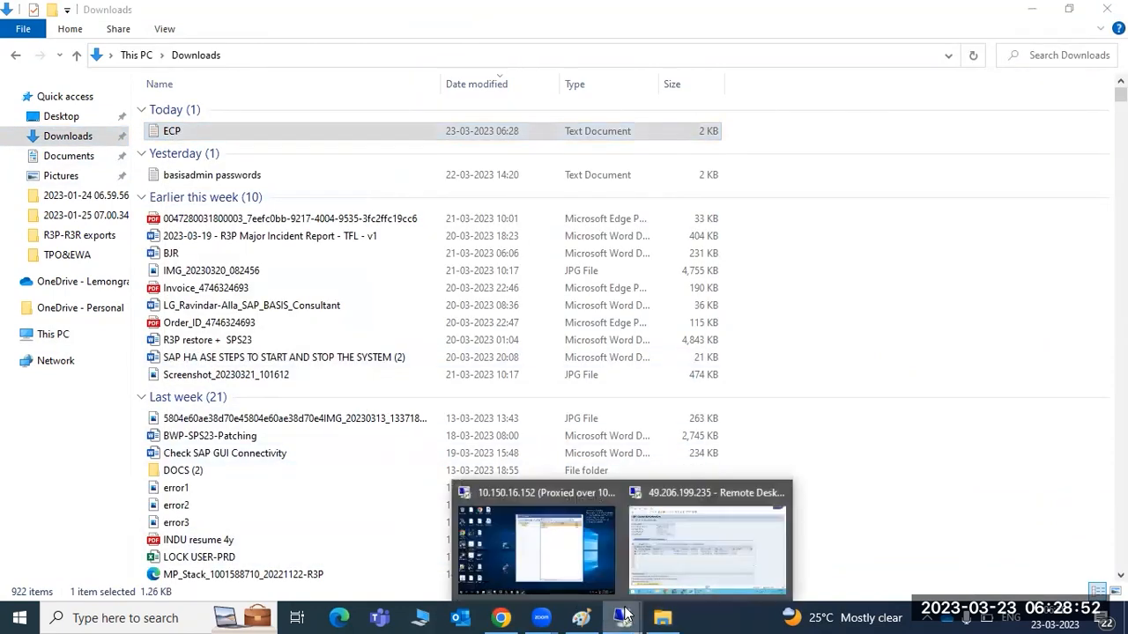
left_click(667, 527)
left_click(196, 621)
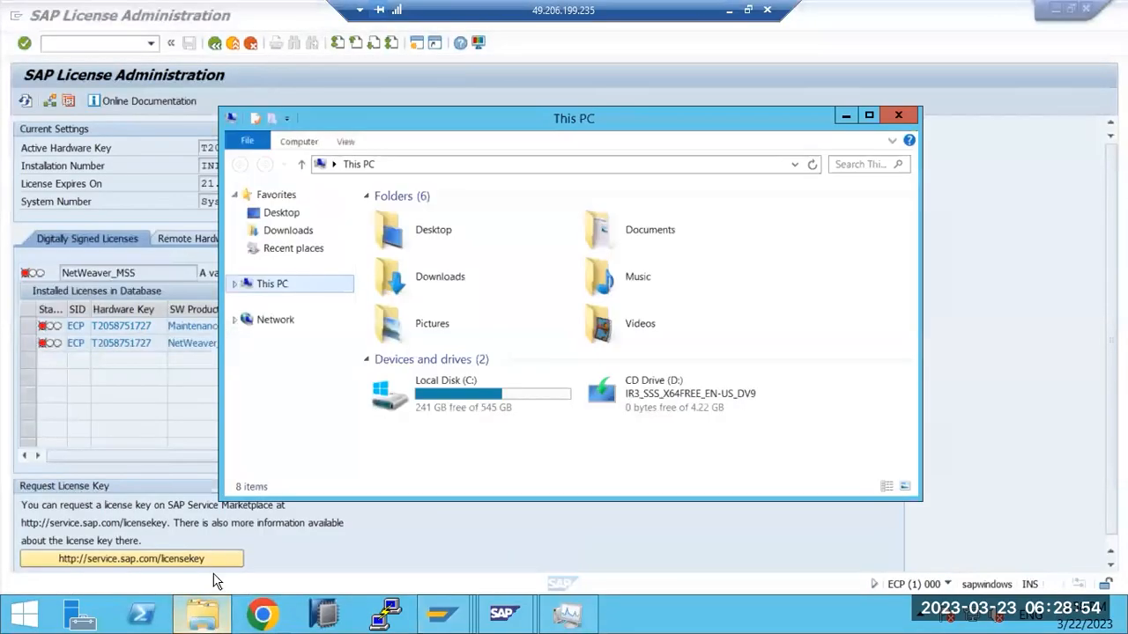
left_click(278, 216)
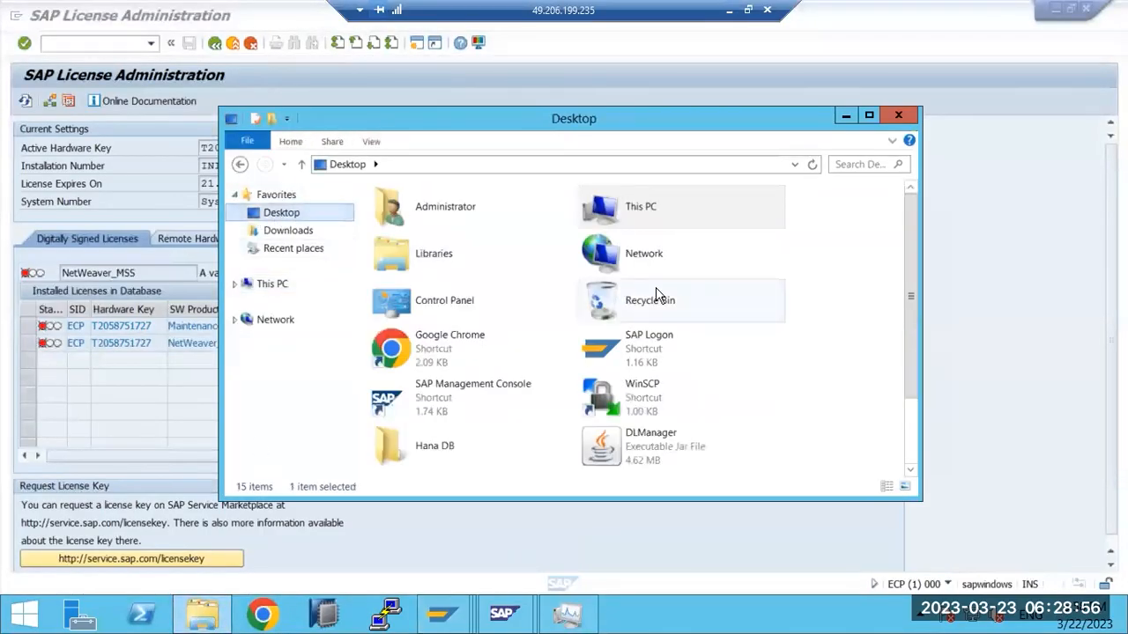
left_click(852, 324)
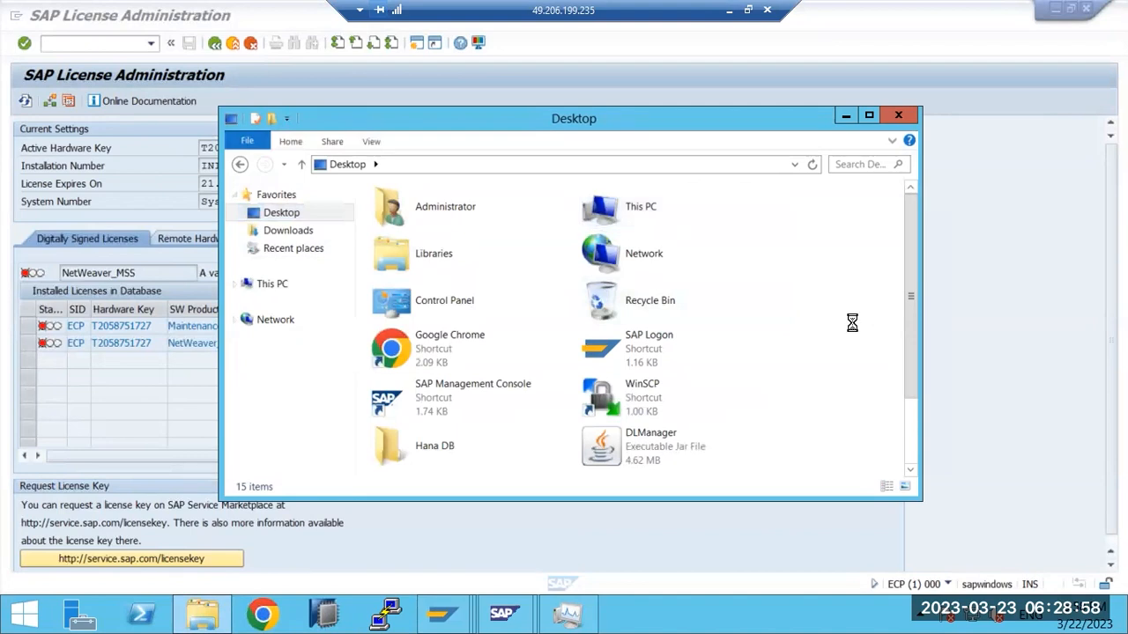
key("ctrl+v")
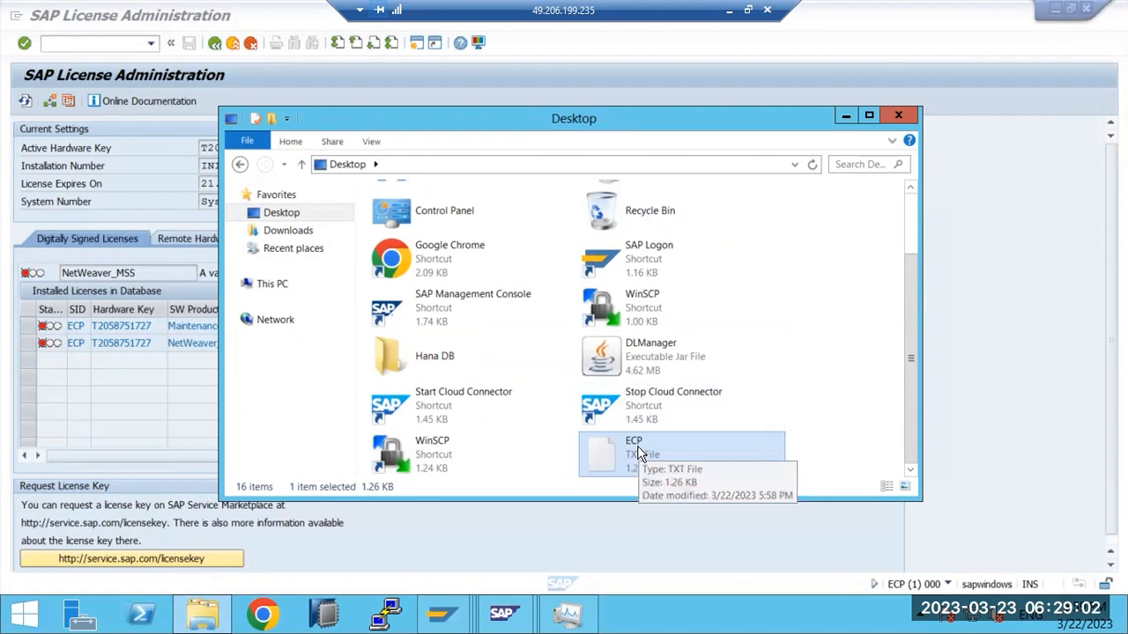
Step: Install the license keys from Desktop\ECP.txt in SLICENSE and acknowledge the success message
left_click(106, 390)
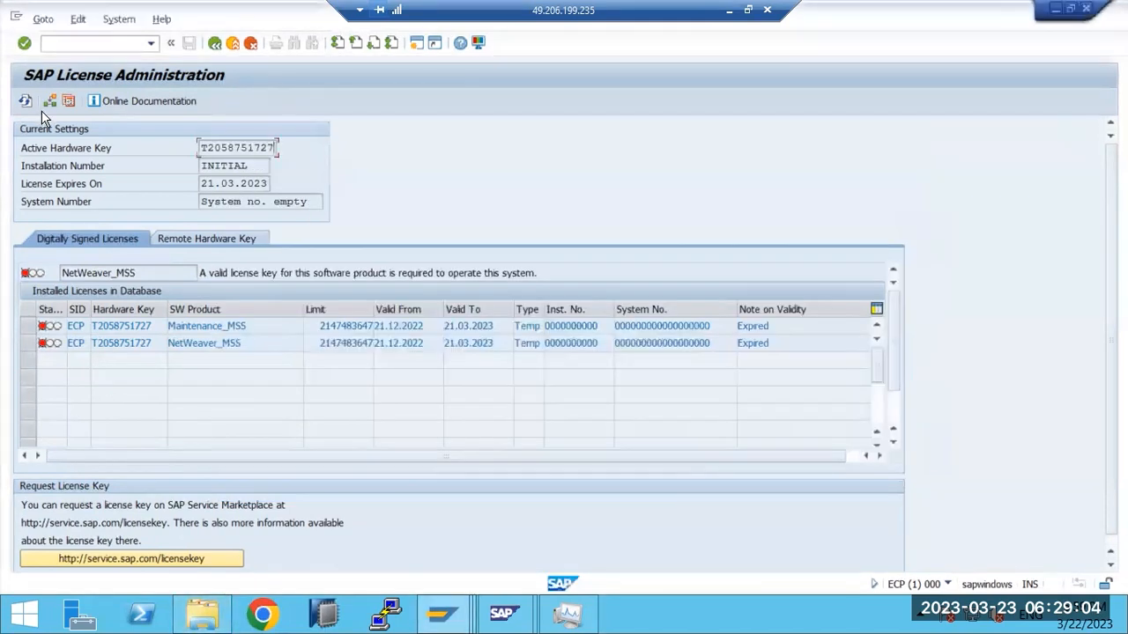
left_click(48, 101)
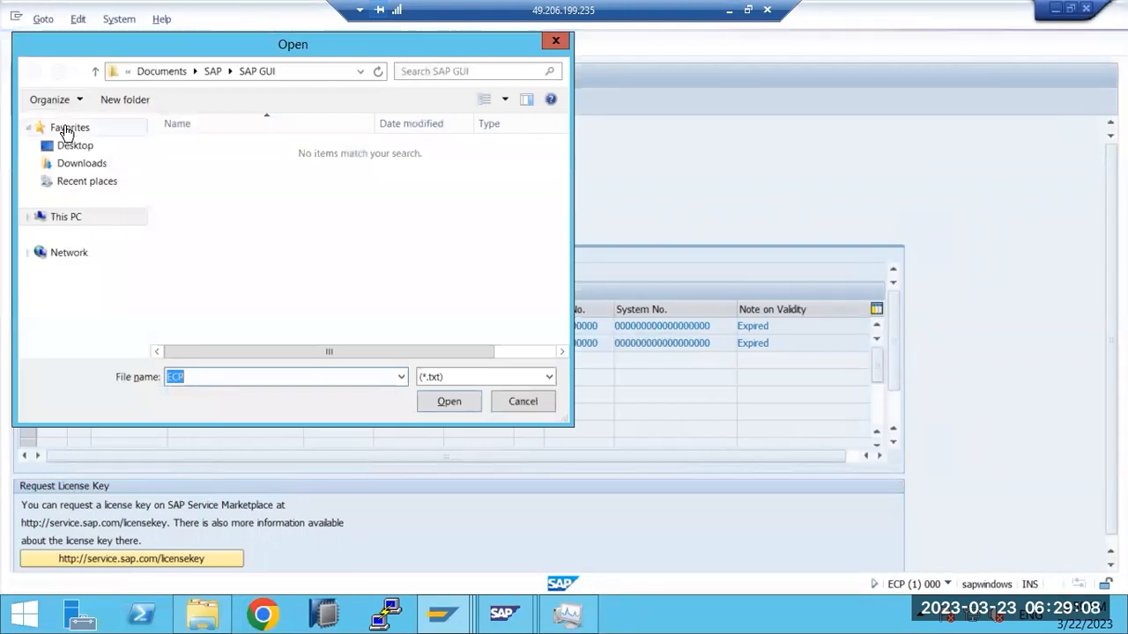
left_click(72, 146)
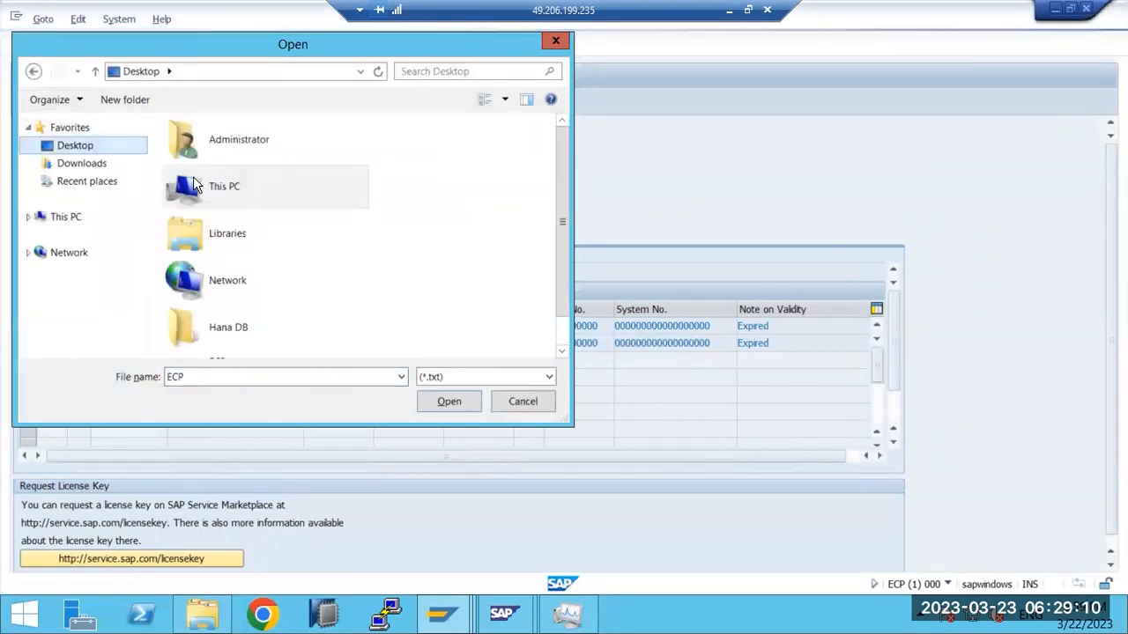
scroll(558, 335, "down", 1)
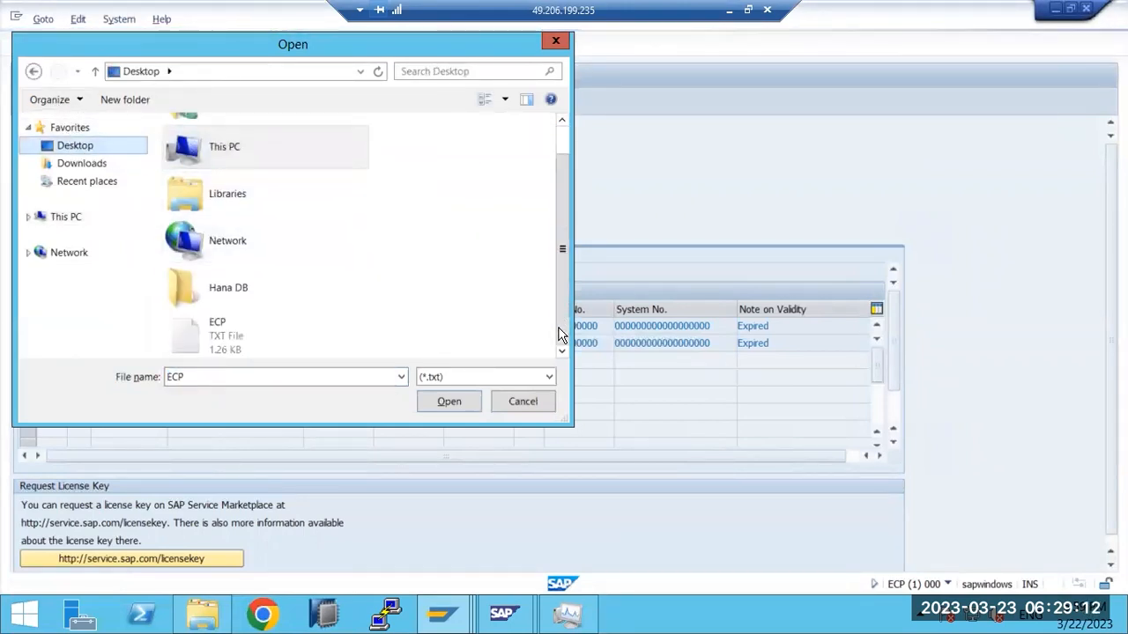
double_click(259, 333)
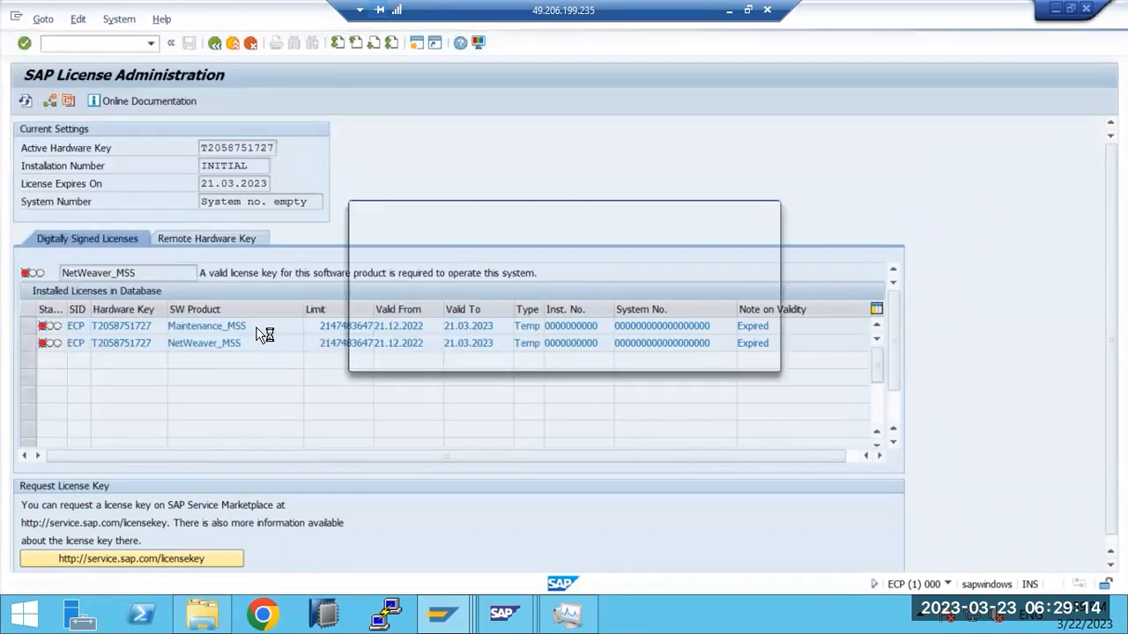
left_click(406, 342)
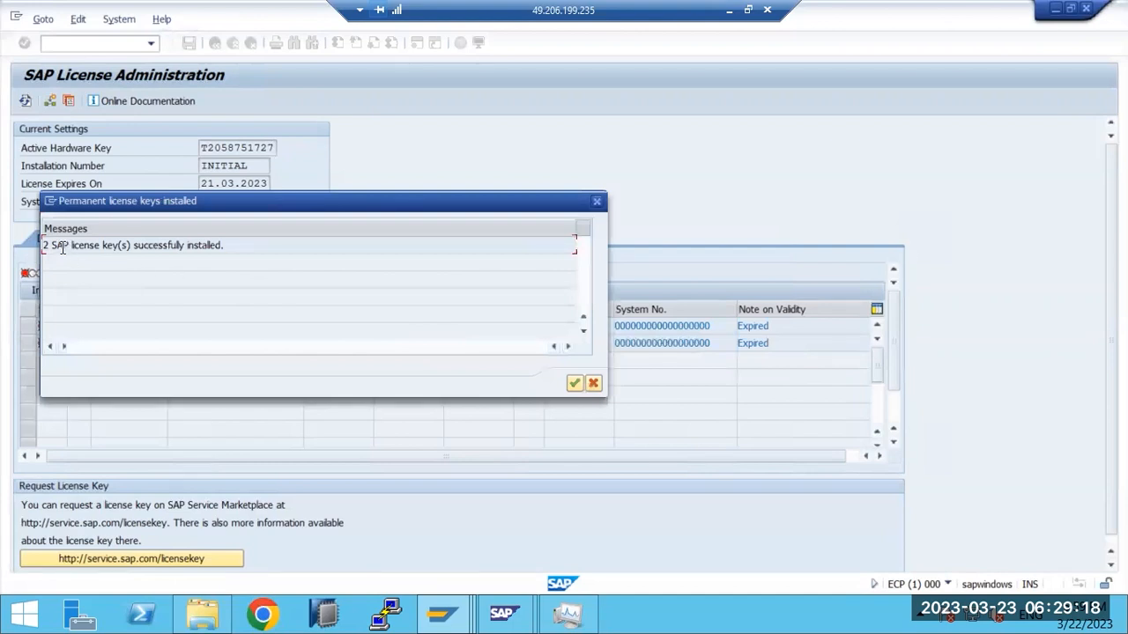
left_click_drag(51, 247, 279, 253)
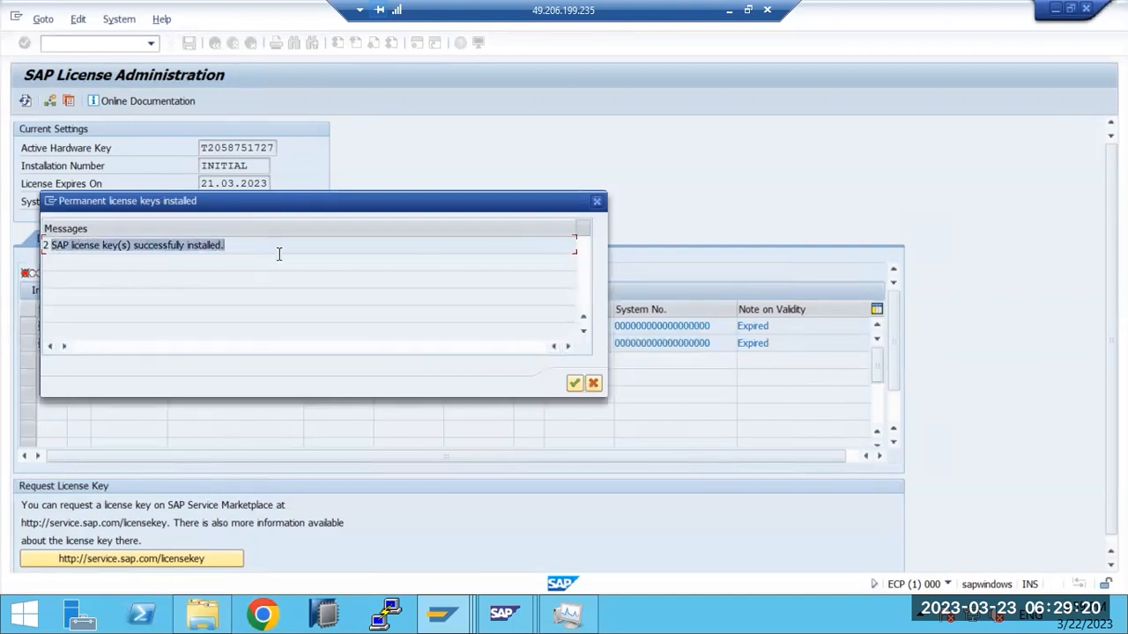
left_click(574, 382)
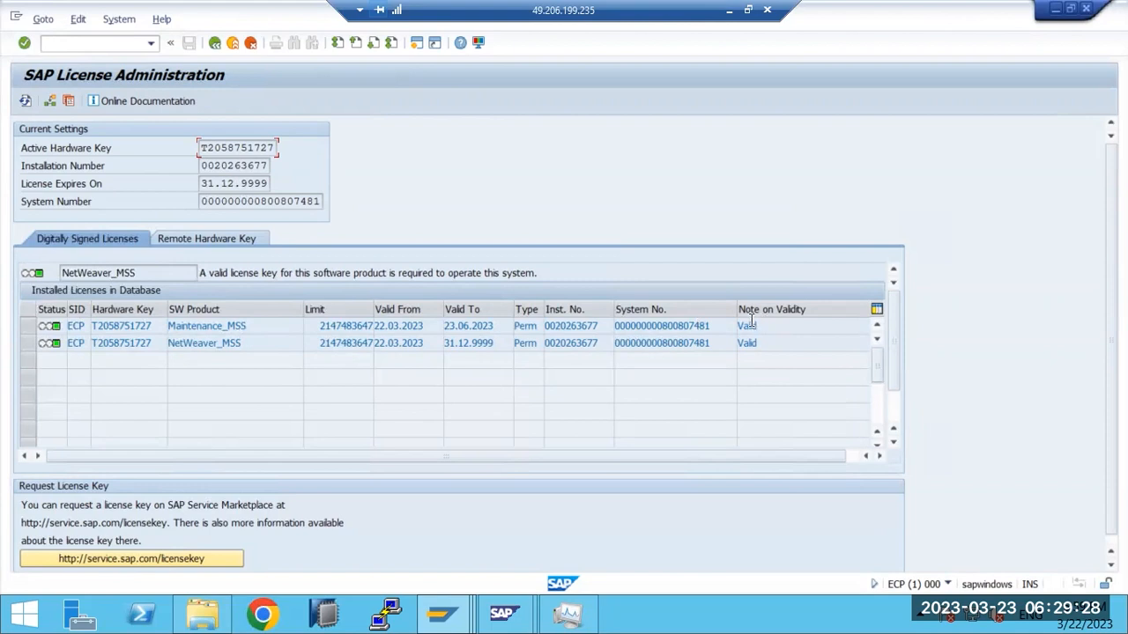
left_click_drag(750, 342, 761, 340)
left_click_drag(515, 326, 536, 327)
left_click_drag(527, 343, 533, 343)
left_click(450, 325)
left_click_drag(443, 343, 494, 326)
left_click(202, 182)
left_click_drag(202, 182, 271, 182)
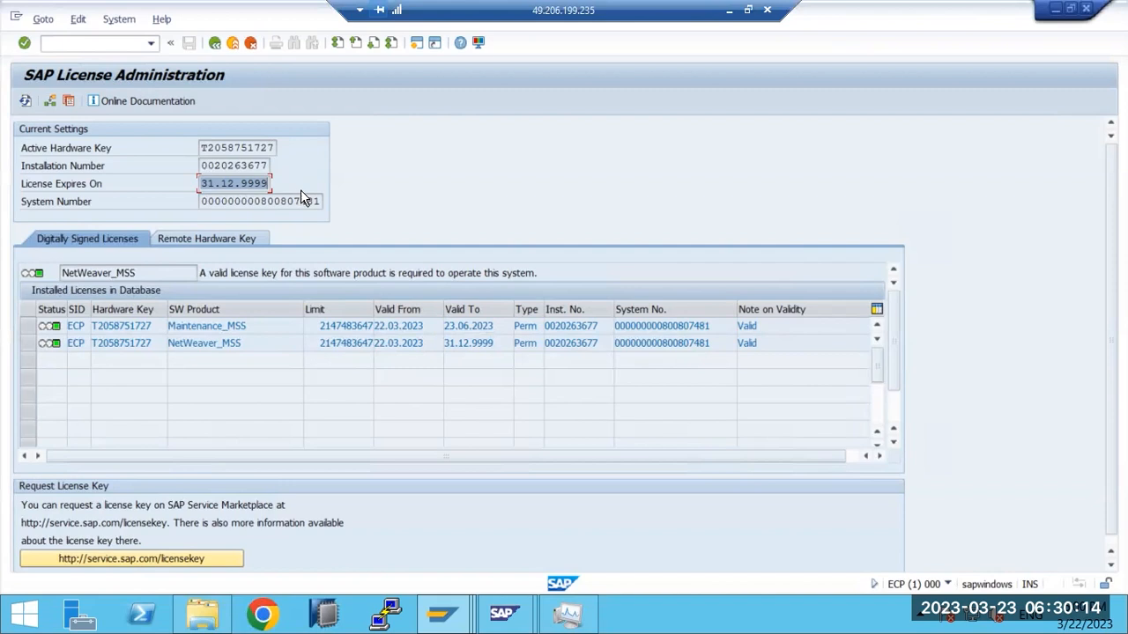
left_click_drag(176, 326, 274, 329)
left_click_drag(191, 344, 218, 345)
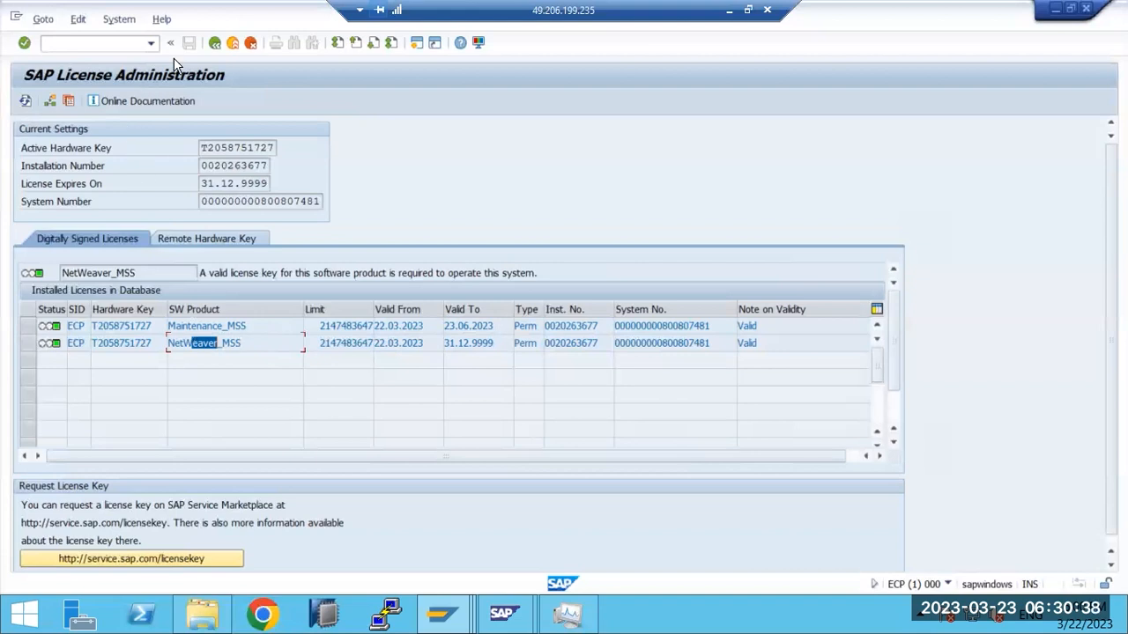
mouse_move(439, 602)
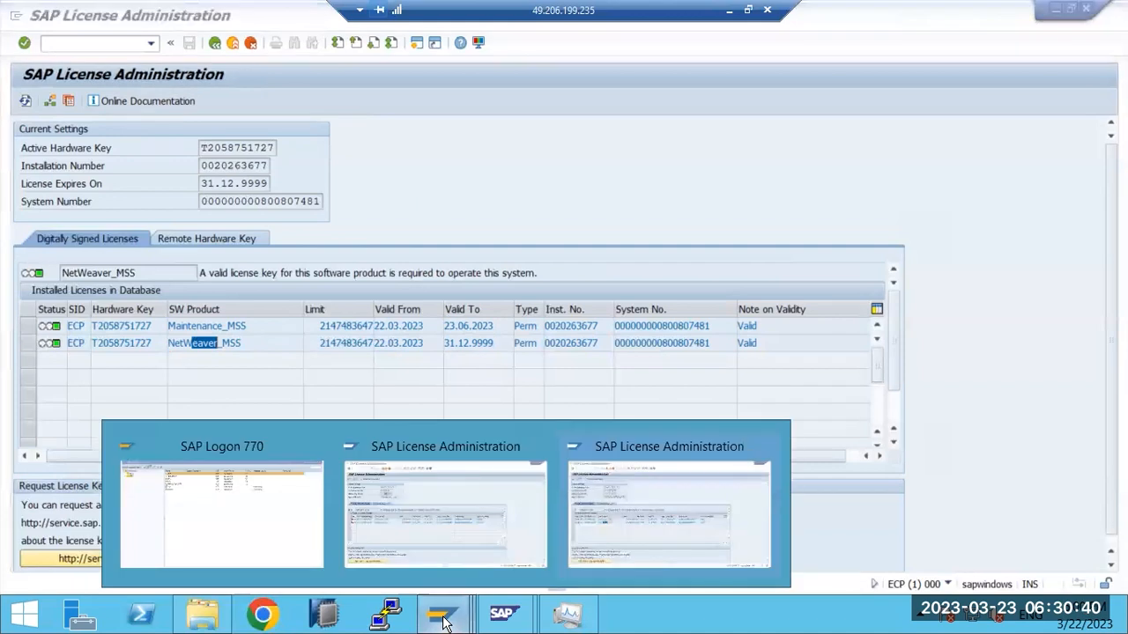
Step: Log on to ECP client 100 with the user name and password, then bring back the Paint notes
left_click(214, 496)
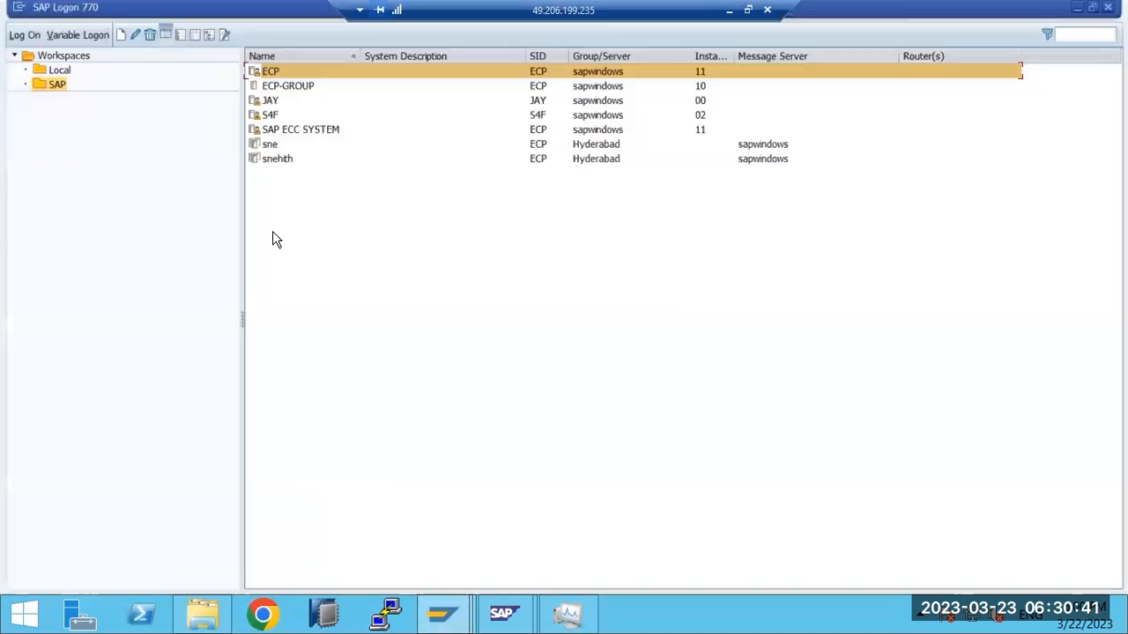
double_click(287, 86)
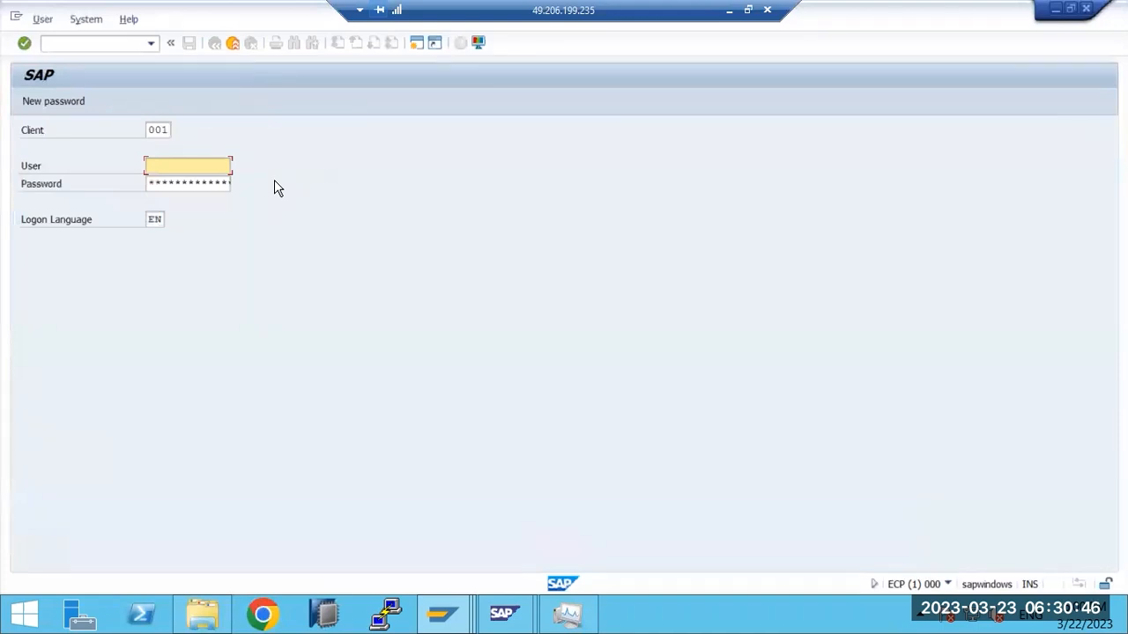
key("shift+Tab")
type("100")
key("Tab")
type("basis")
key("Tab")
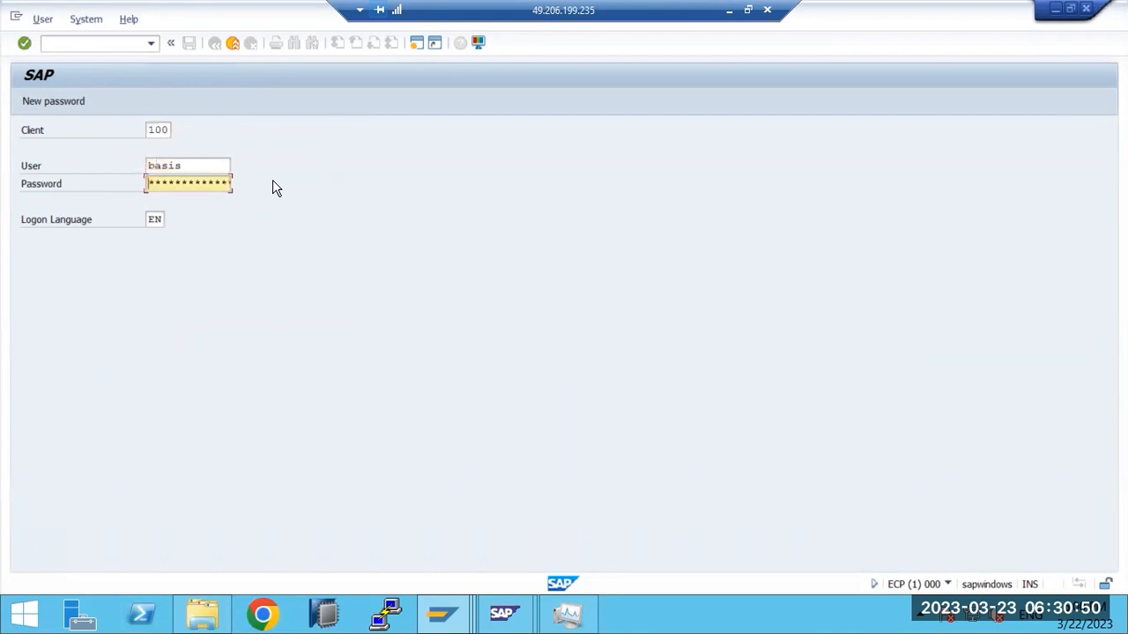
type("*********")
key("Return")
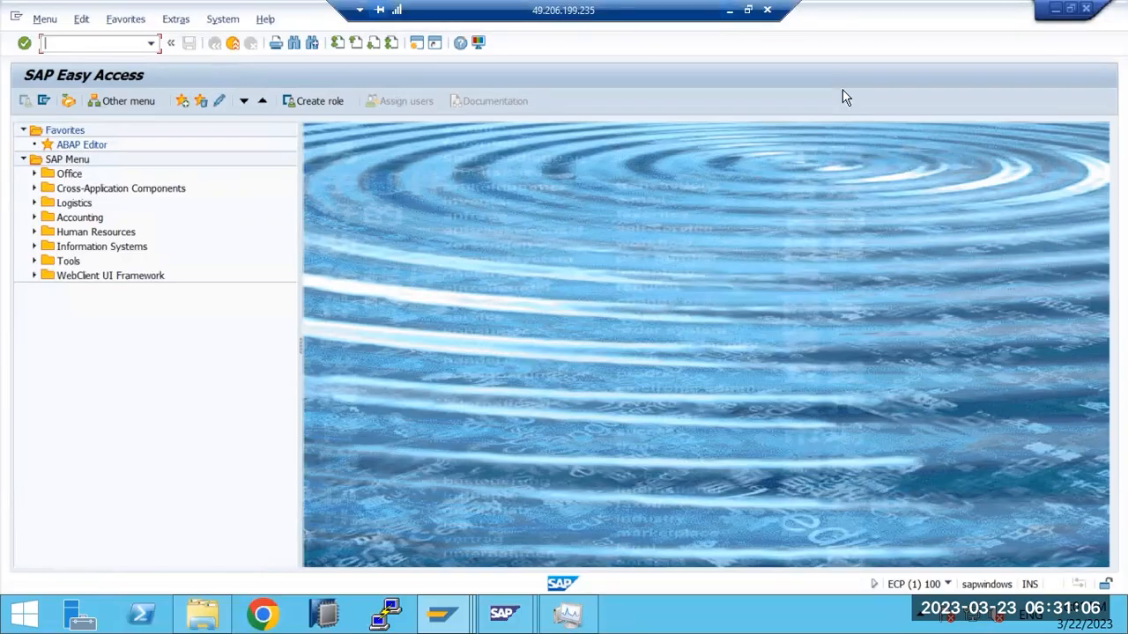
left_click(730, 10)
left_click(581, 618)
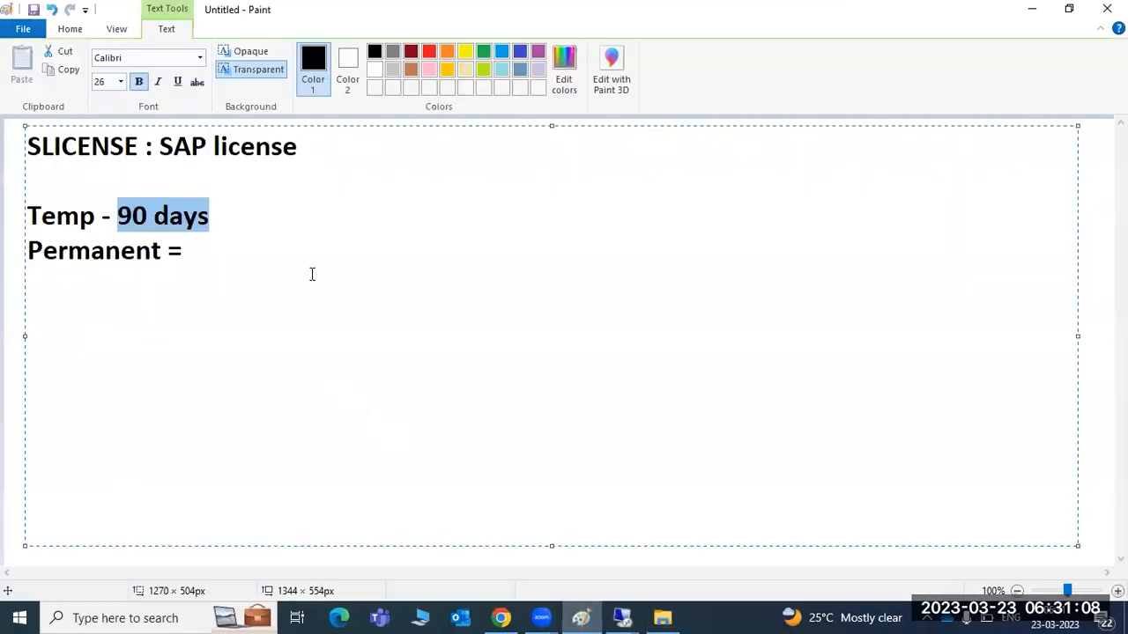
Step: Delete the 'Temp - 90 days' and 'Permanent =' lines, leaving 'SLICENSE : SAP license'
left_click_drag(160, 147, 200, 253)
left_click(200, 253)
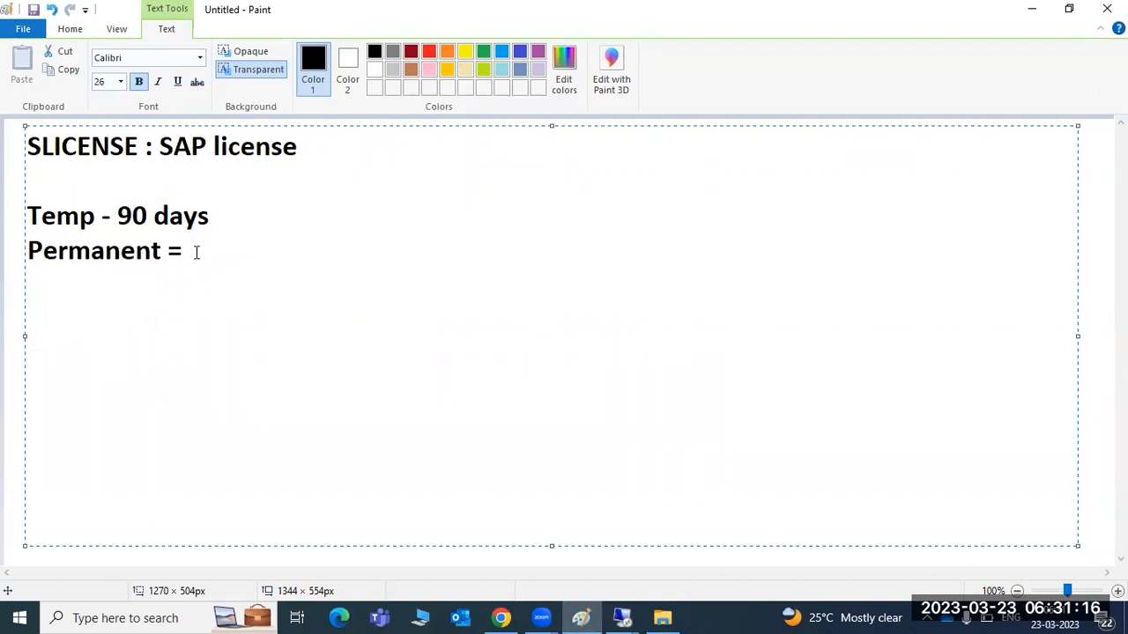
left_click(28, 148)
mouse_move(28, 148)
left_mouse_down()
mouse_move(135, 157)
mouse_move(20, 150)
left_mouse_up()
left_click_drag(269, 279, 14, 213)
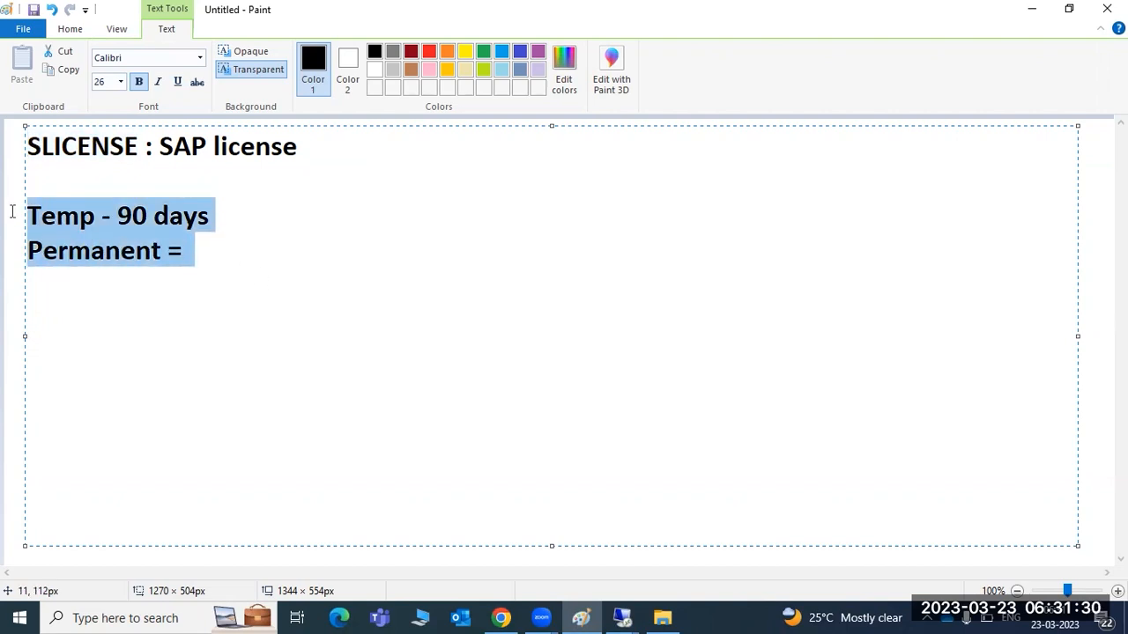
key("Delete")
key("BackSpace")
key("BackSpace")
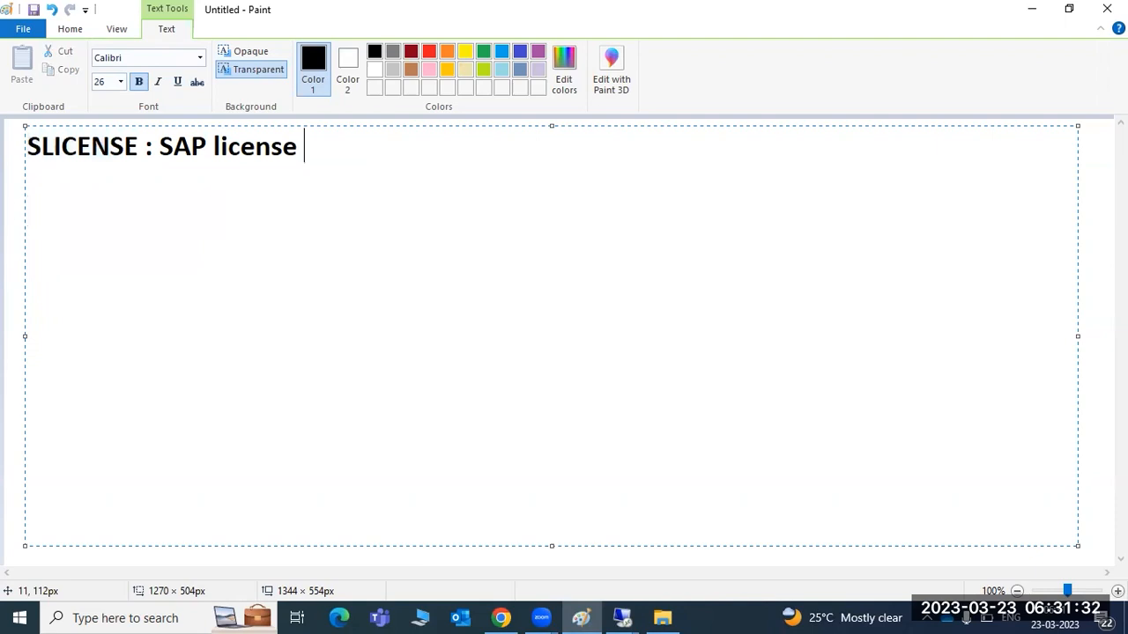
key("Return")
key("Return")
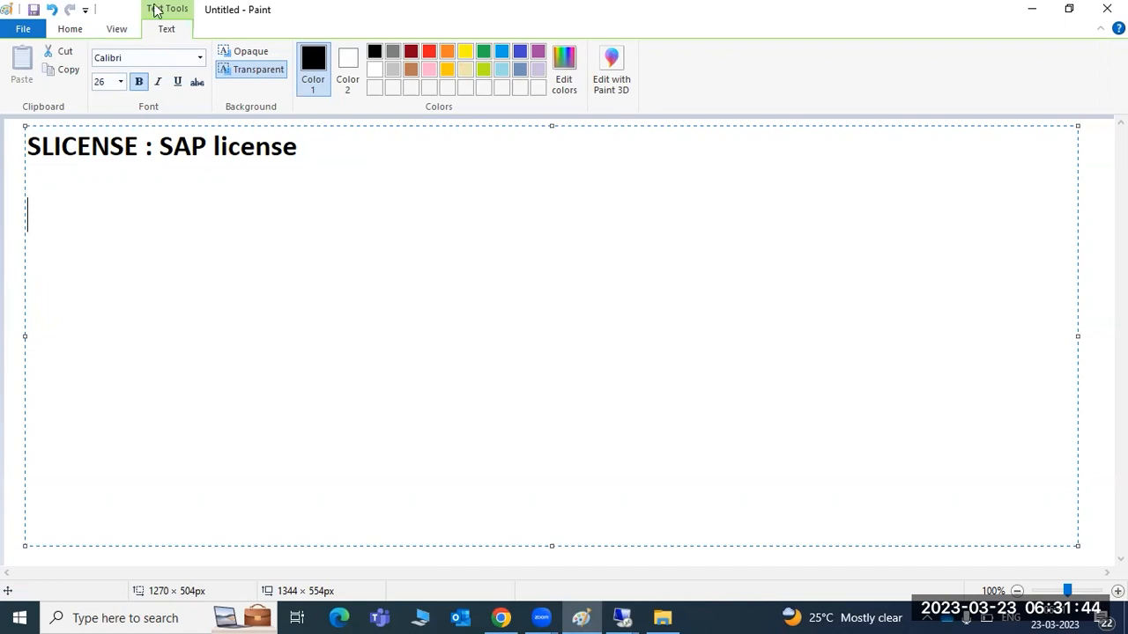
Step: In the remote session, launch Command Prompt by searching 'cmd' from Start
mouse_move(622, 617)
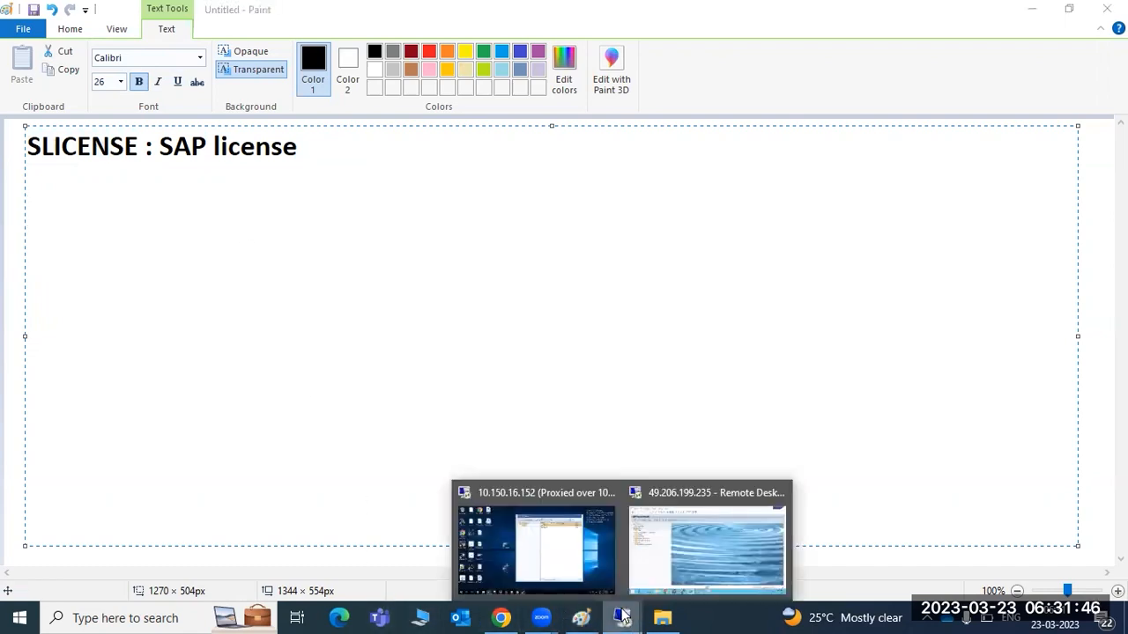
left_click(656, 565)
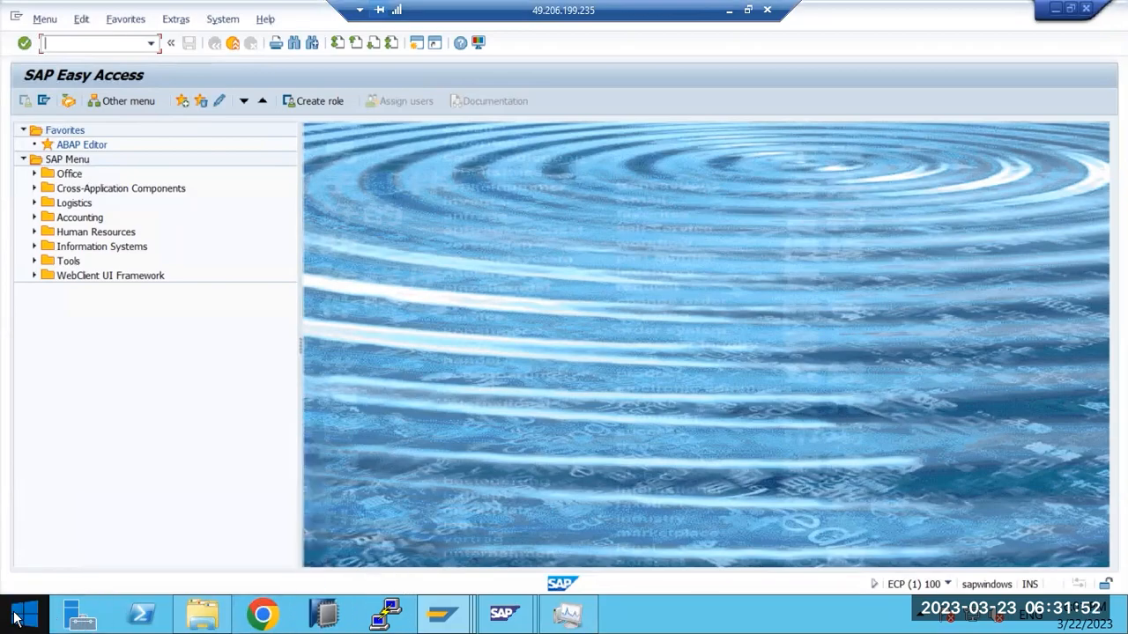
left_click(16, 619)
left_click(1072, 67)
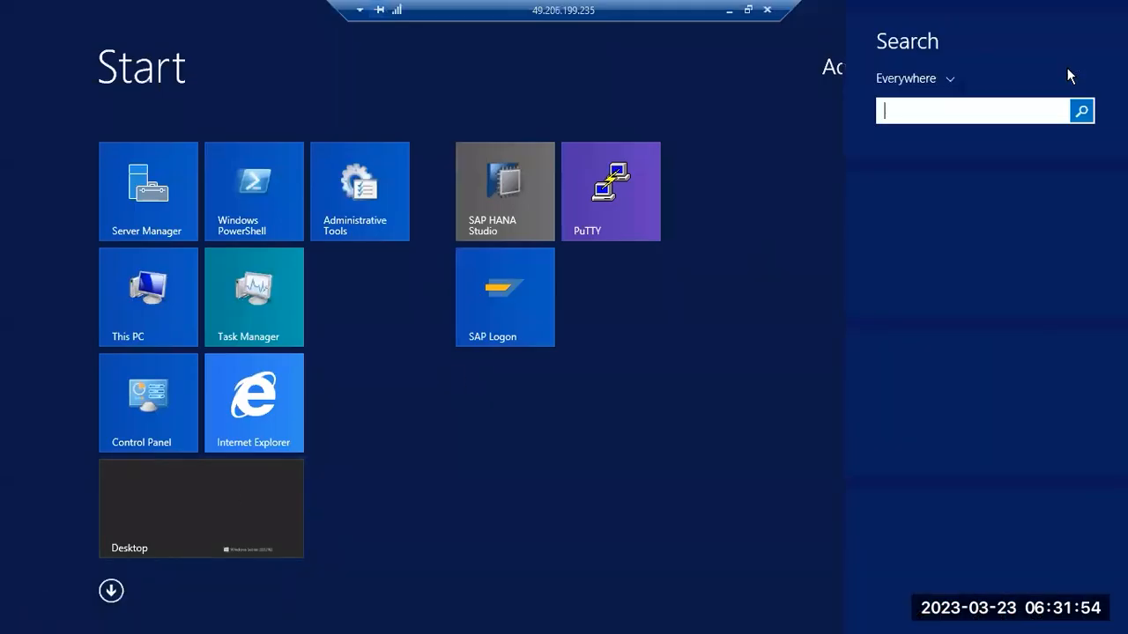
type("cmd")
key("Return")
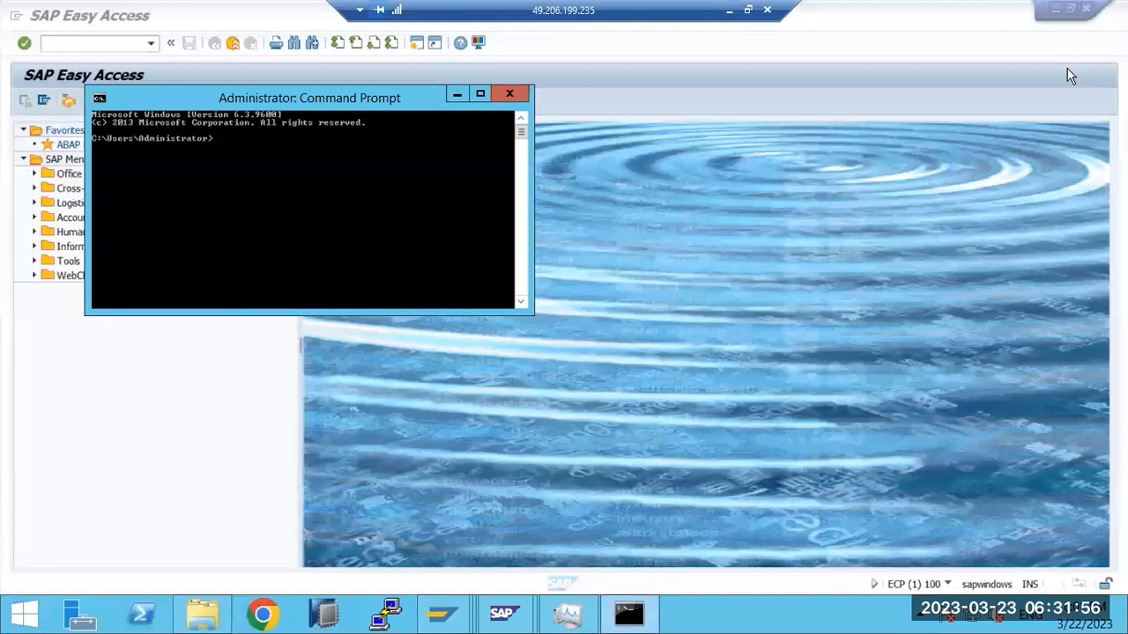
Step: Run saplicense and slicense, both unrecognized, then close the prompt and minimize the remote session
type("saplicense")
key("Return")
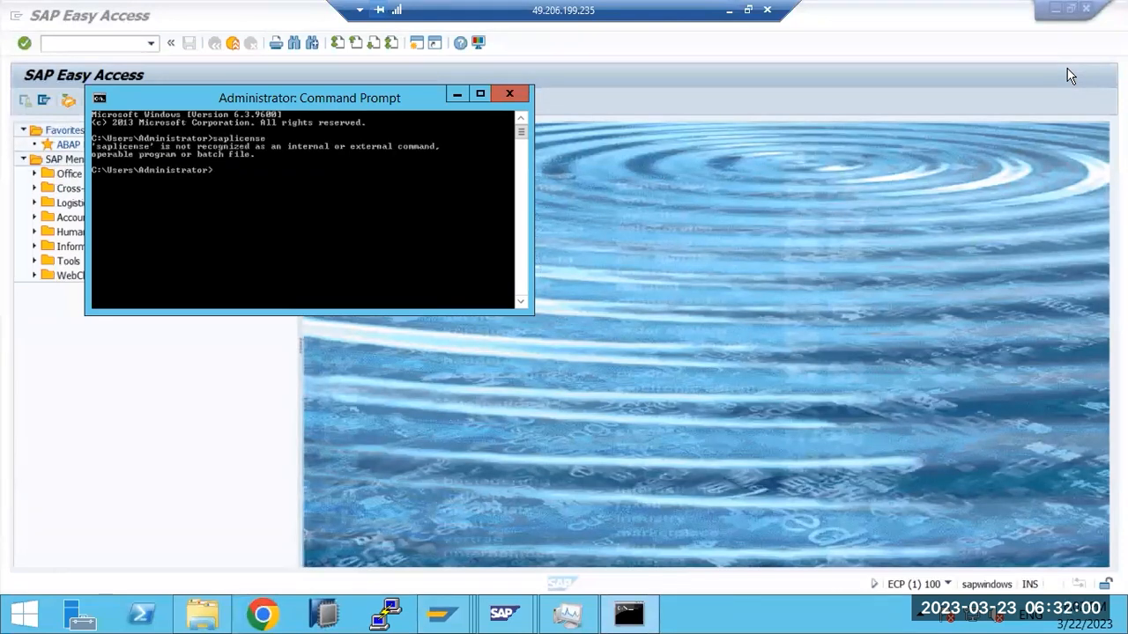
type("slicense")
key("Return")
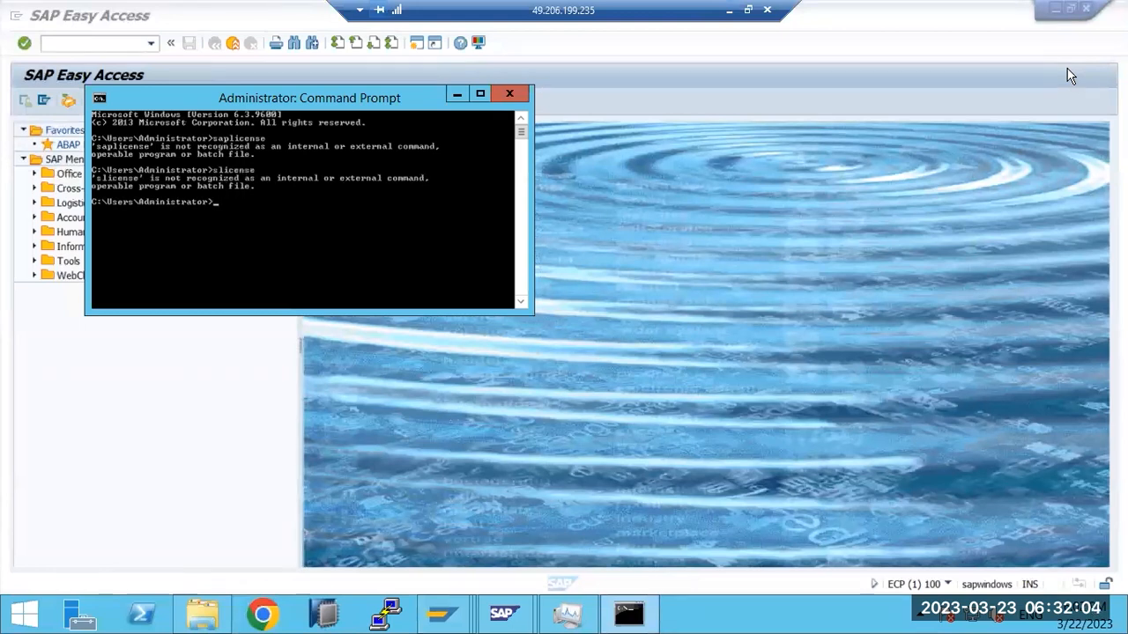
left_click(508, 94)
left_click(728, 11)
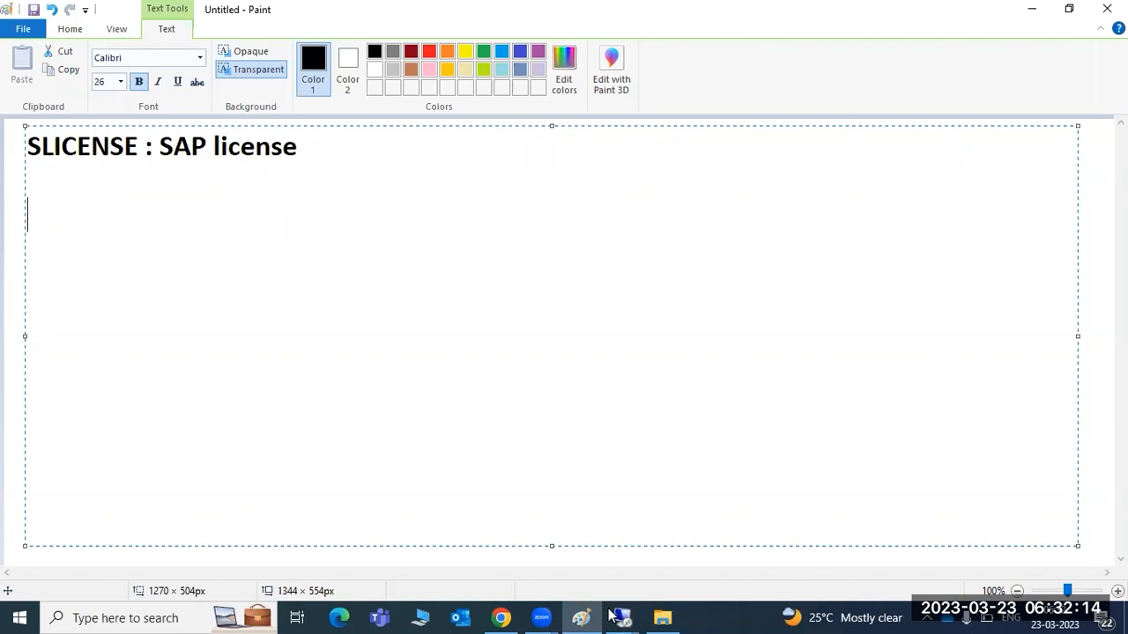
Step: Restore the remote SAP session, check its system information and recent transactions history
mouse_move(622, 617)
left_click(689, 542)
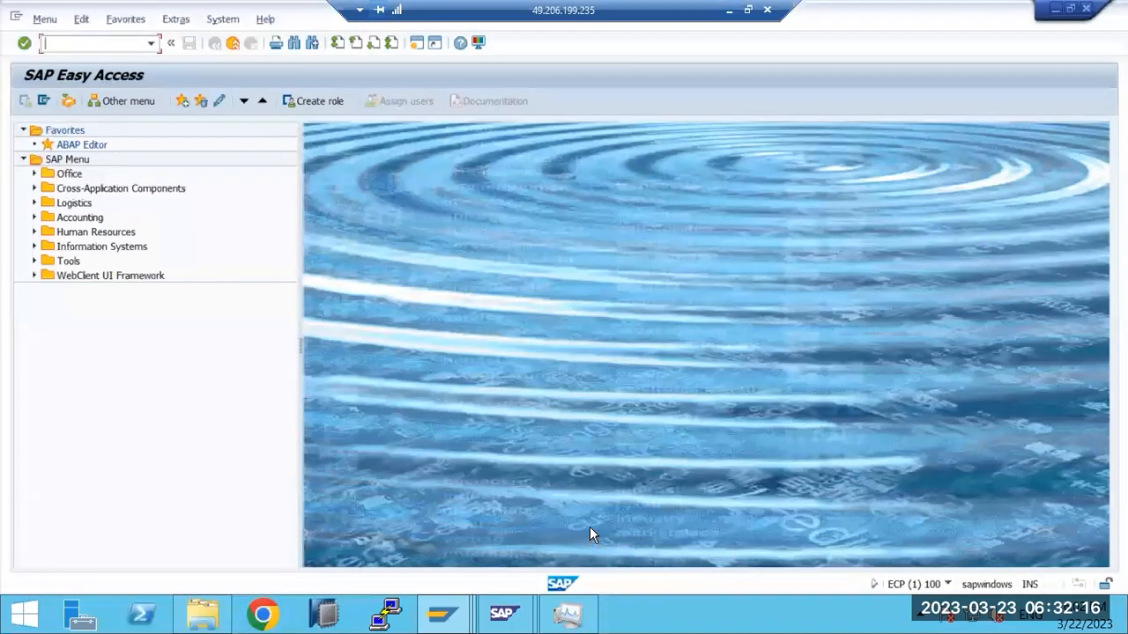
left_click(950, 584)
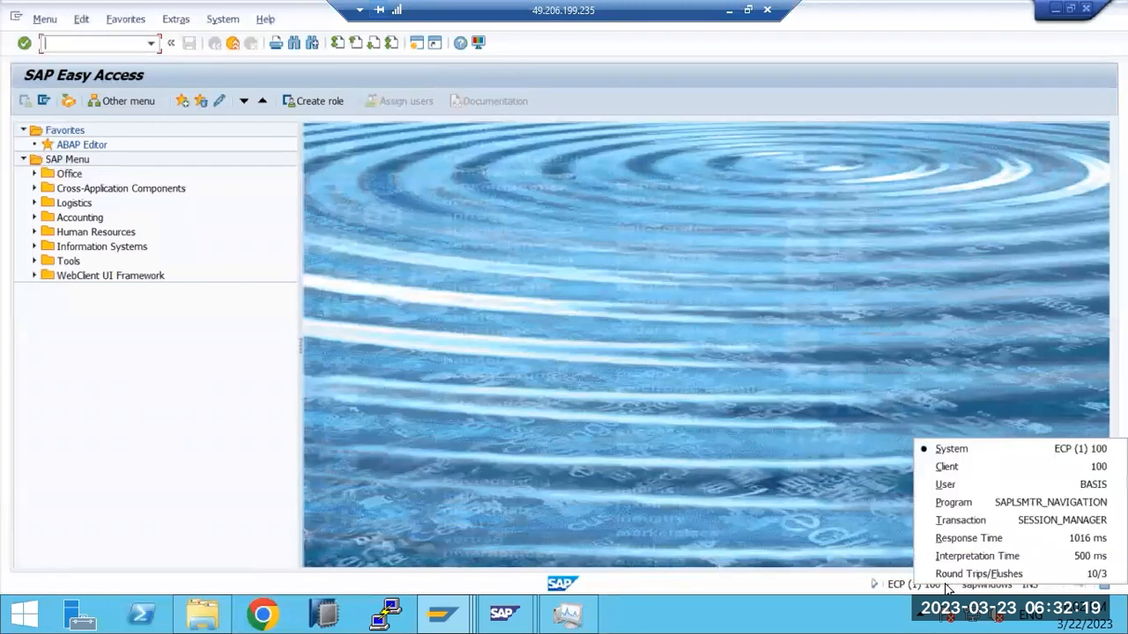
left_click(716, 391)
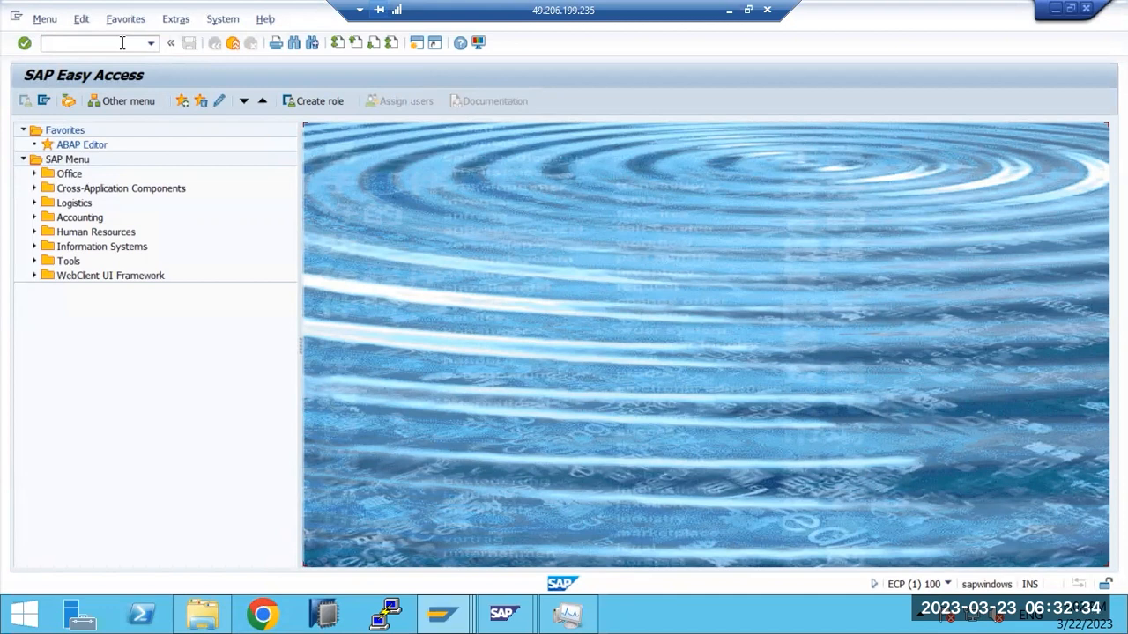
left_click(151, 44)
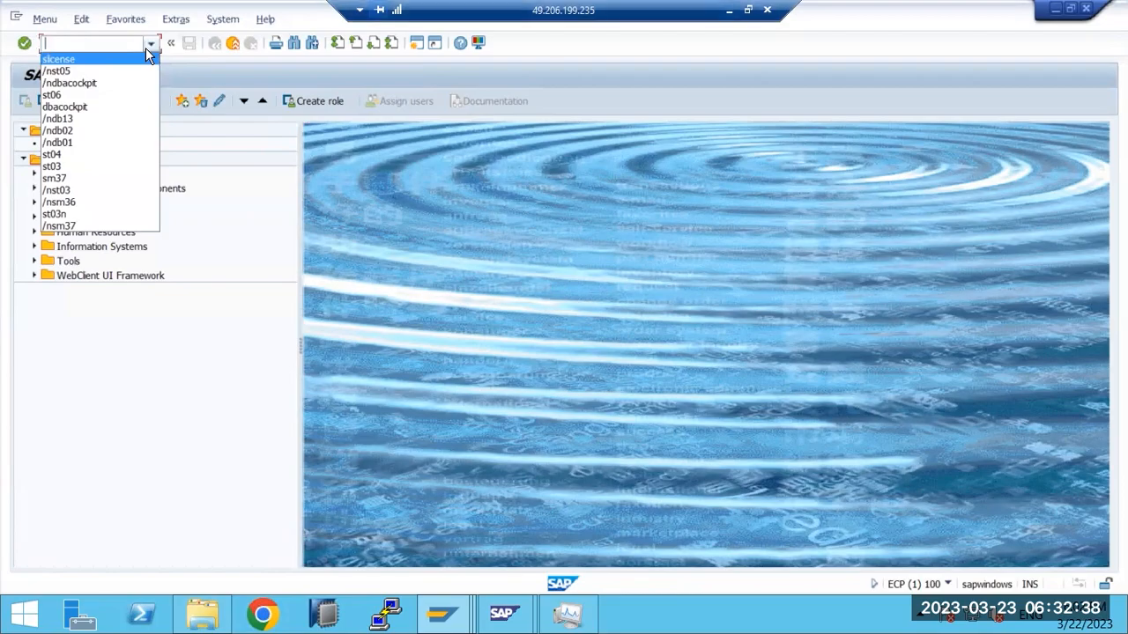
key("alt+Tab")
Step: Review the ECP License Keys page, go to Launchpad home, close that tab, minimize Chrome
left_click(496, 616)
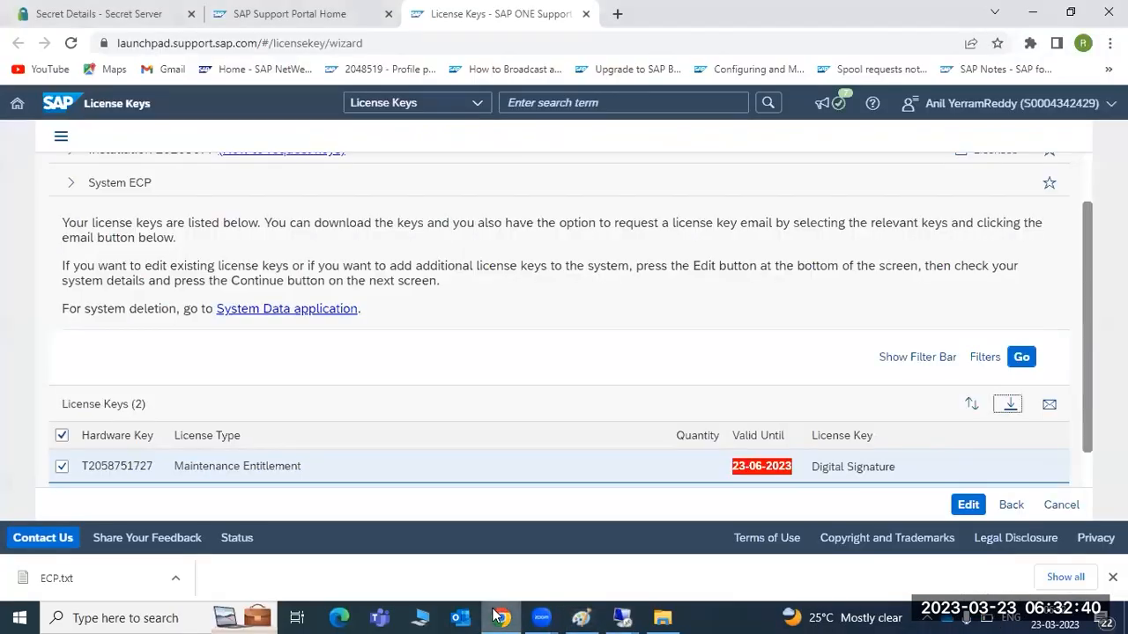
scroll(370, 407, "up", 2)
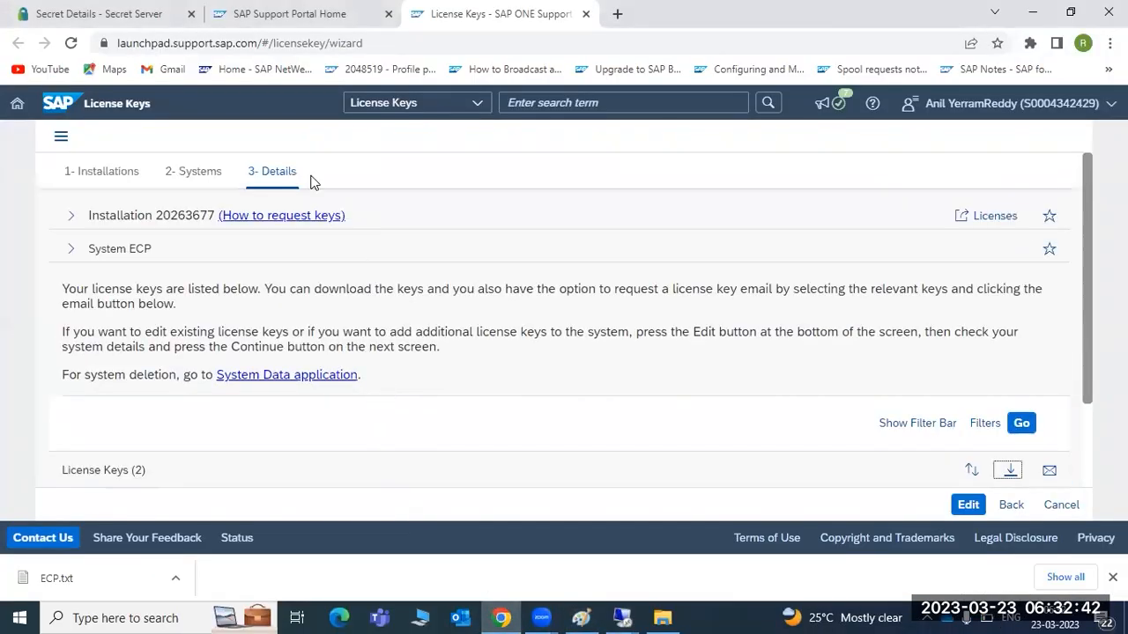
left_click(265, 12)
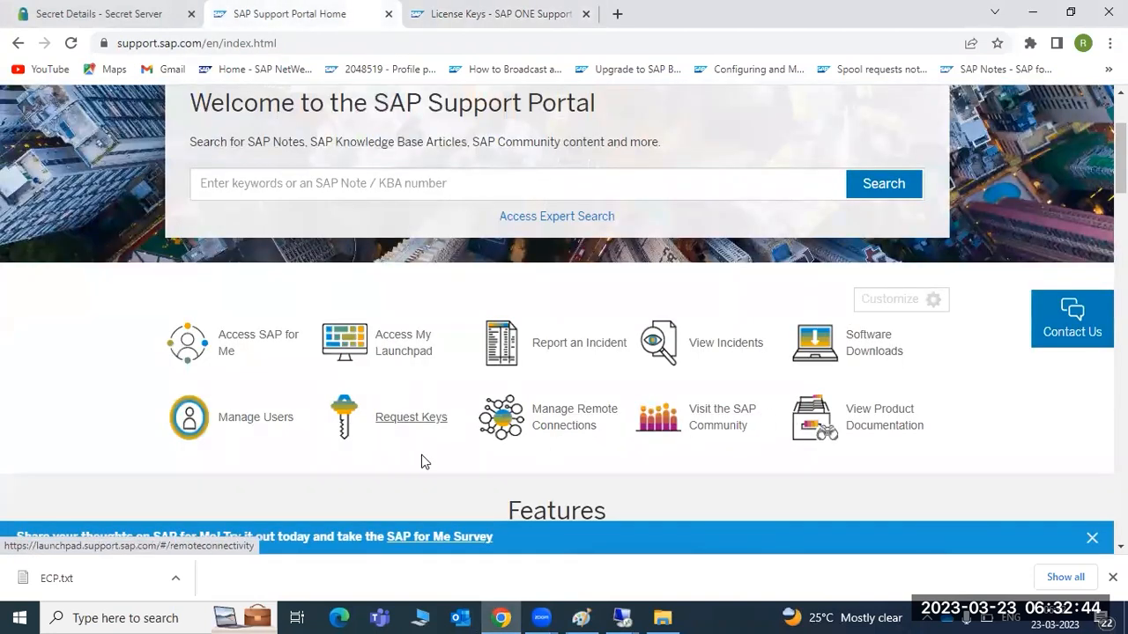
left_click(467, 9)
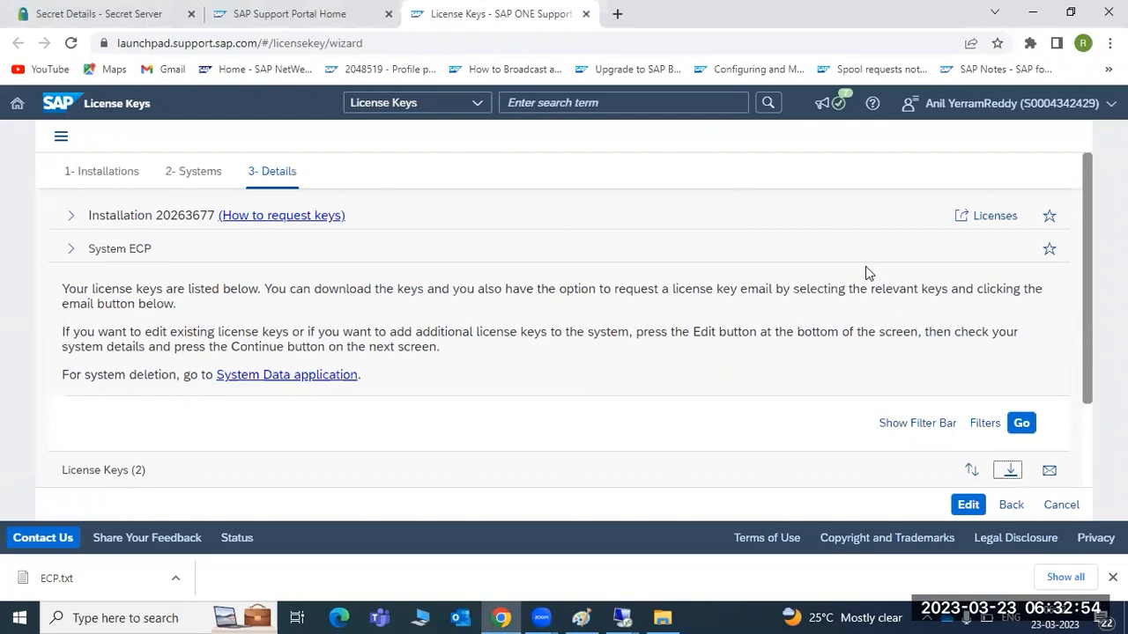
left_click(16, 103)
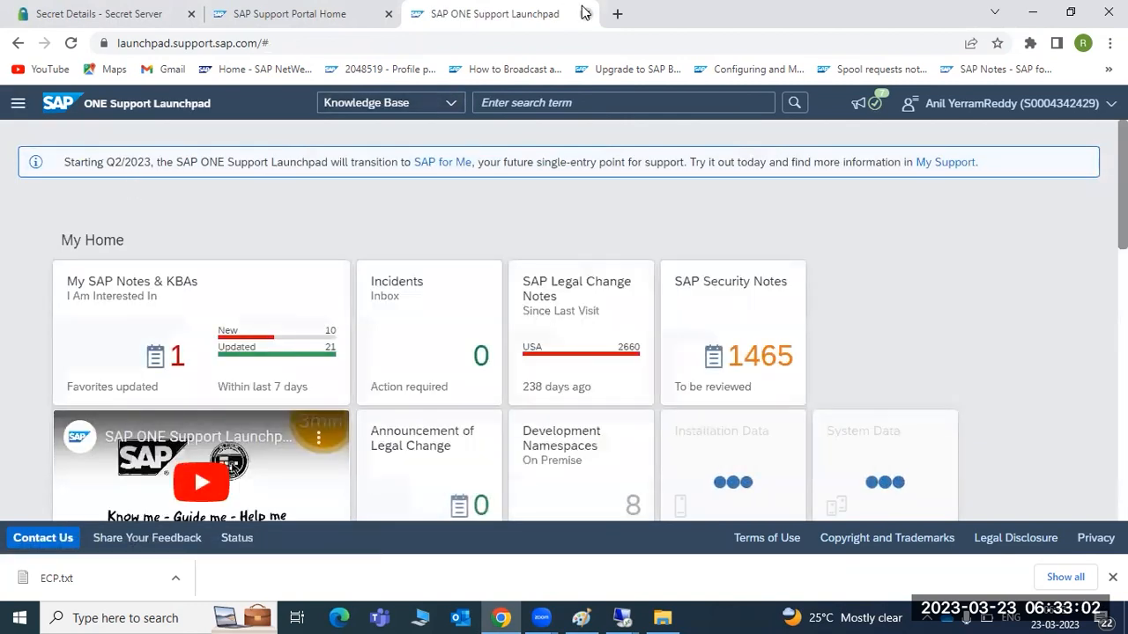
left_click(585, 14)
left_click(1033, 9)
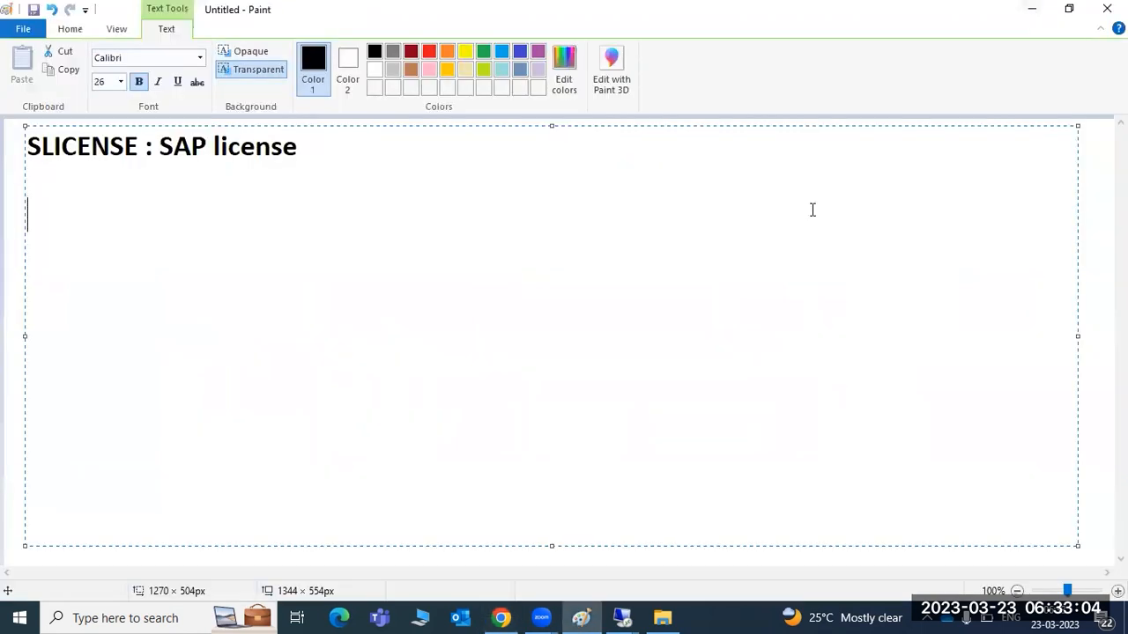
Step: Glance at the remote SAP session, then bring the Paint notes window back
left_click(622, 616)
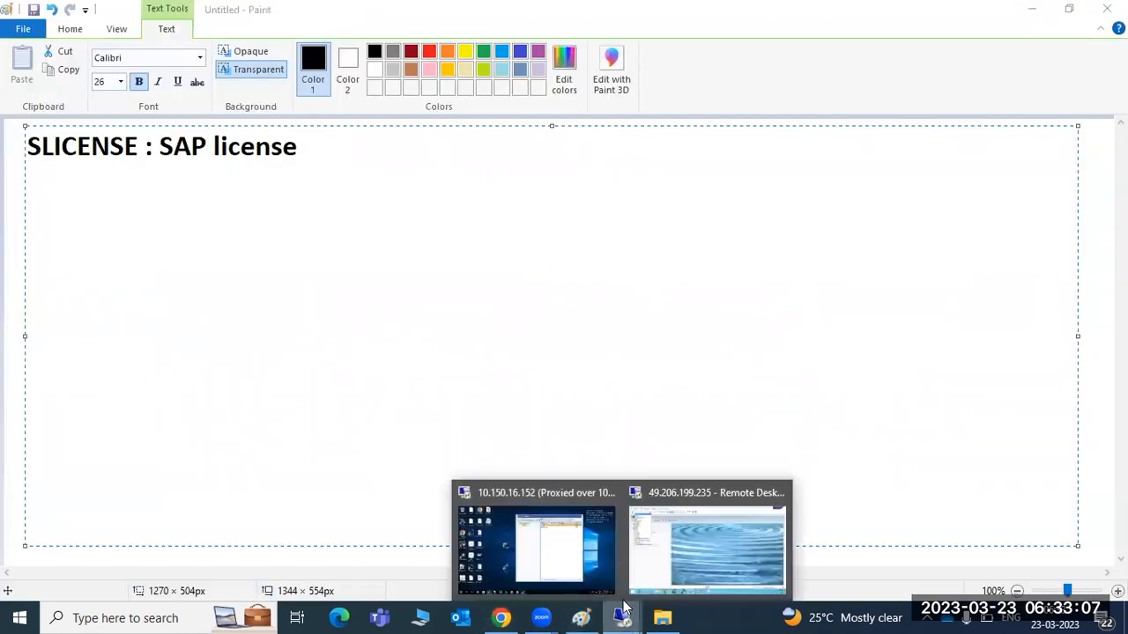
left_click(712, 532)
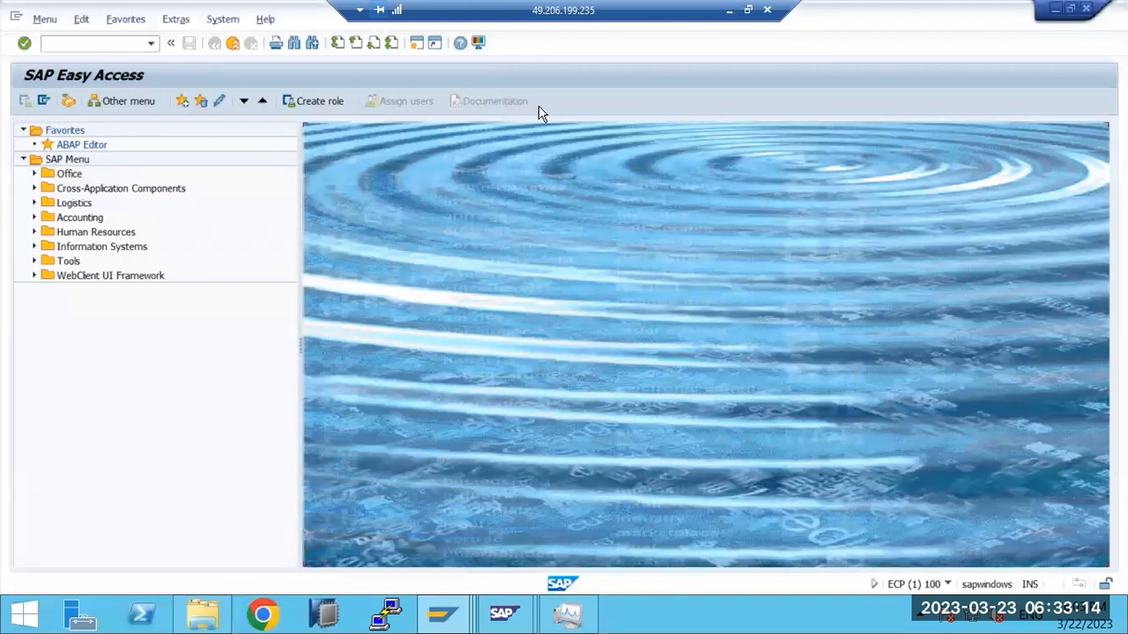
left_click(724, 10)
left_click(583, 618)
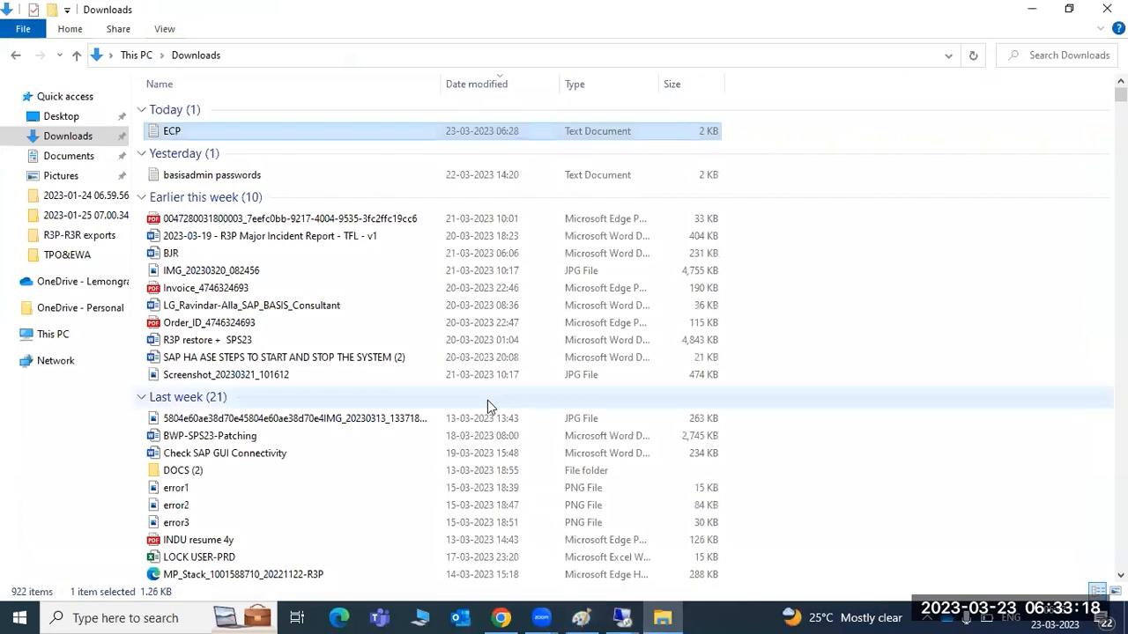
left_click(585, 617)
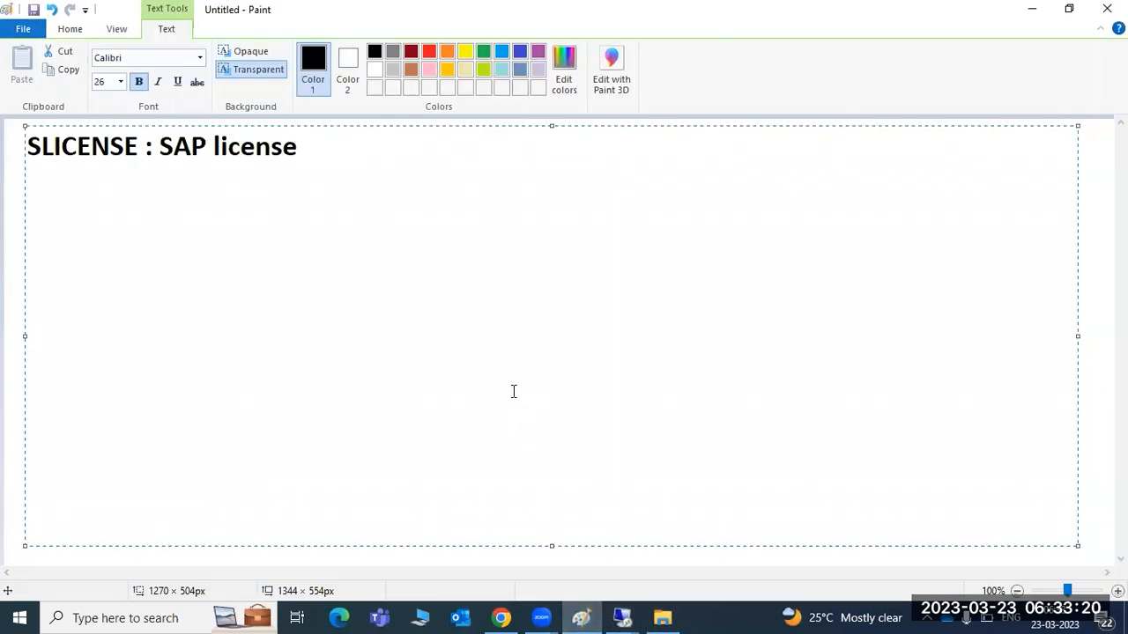
Step: Add SCOT, SOST and SOIN on separate lines in the Paint note
type("SCOT")
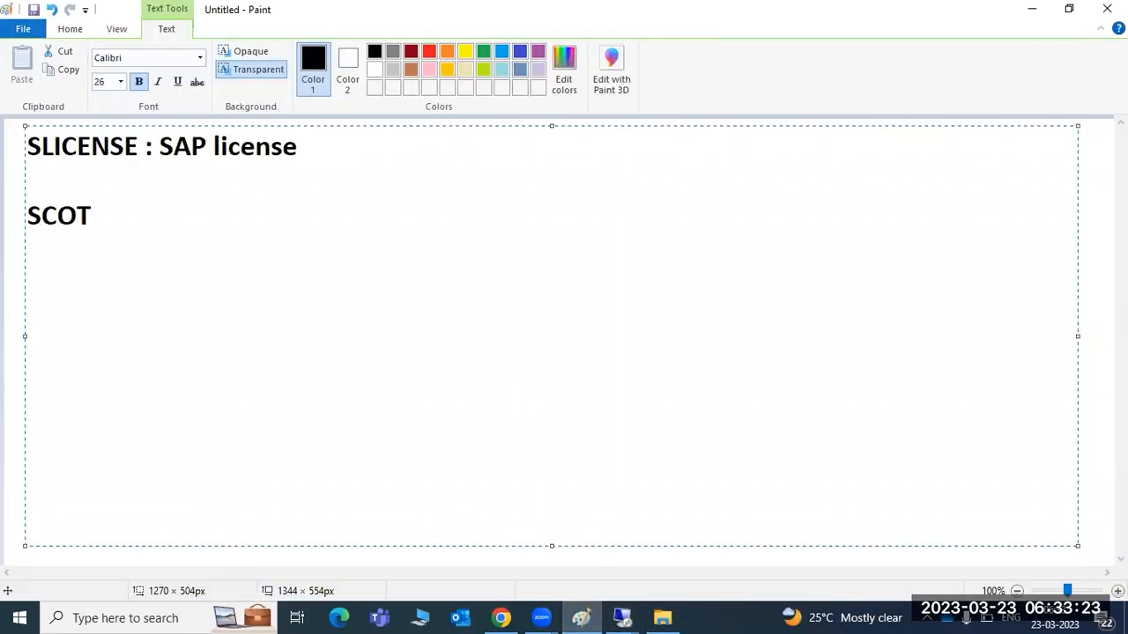
key("Return")
type("SOST")
key("Return")
type("SOIN")
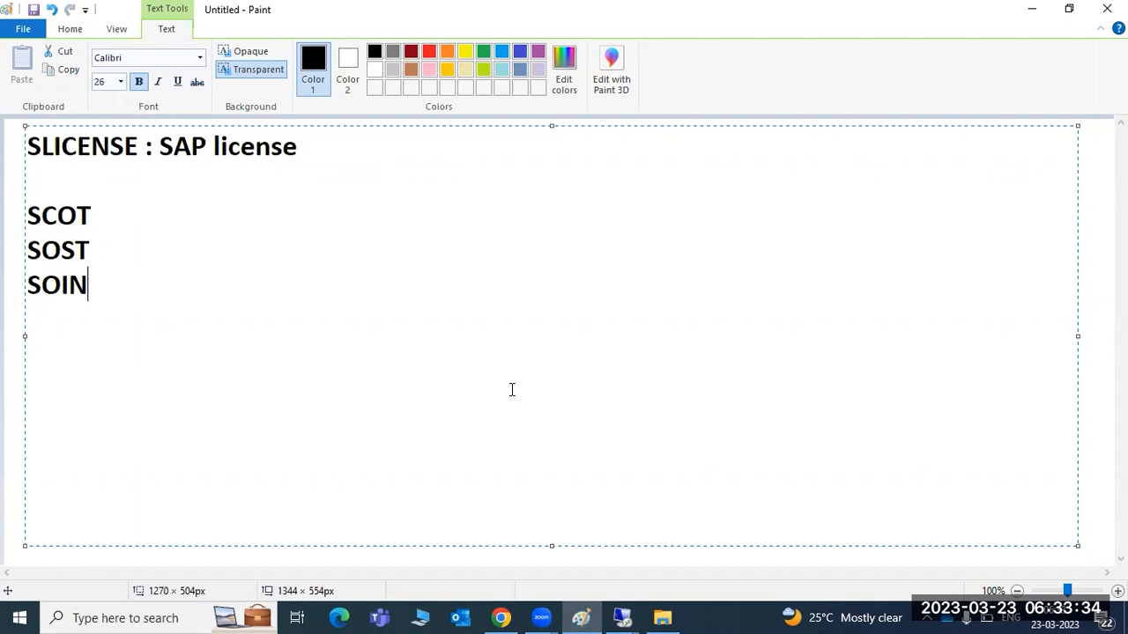
left_click(627, 613)
Step: Return to the remote SAP Easy Access session and focus the command field
left_click(688, 556)
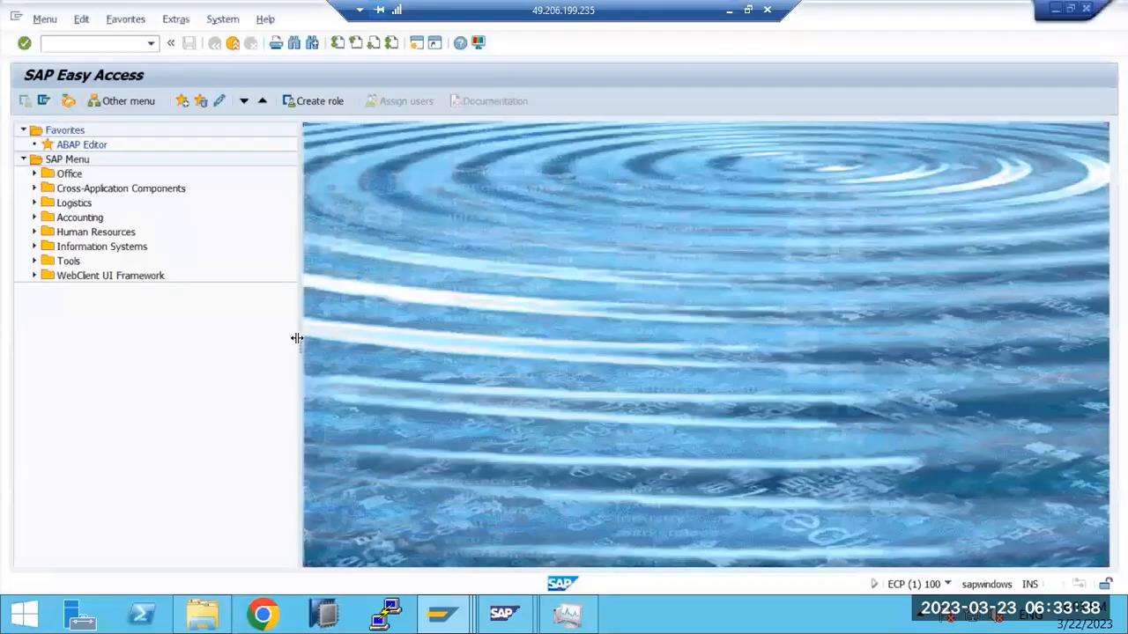
left_click(59, 41)
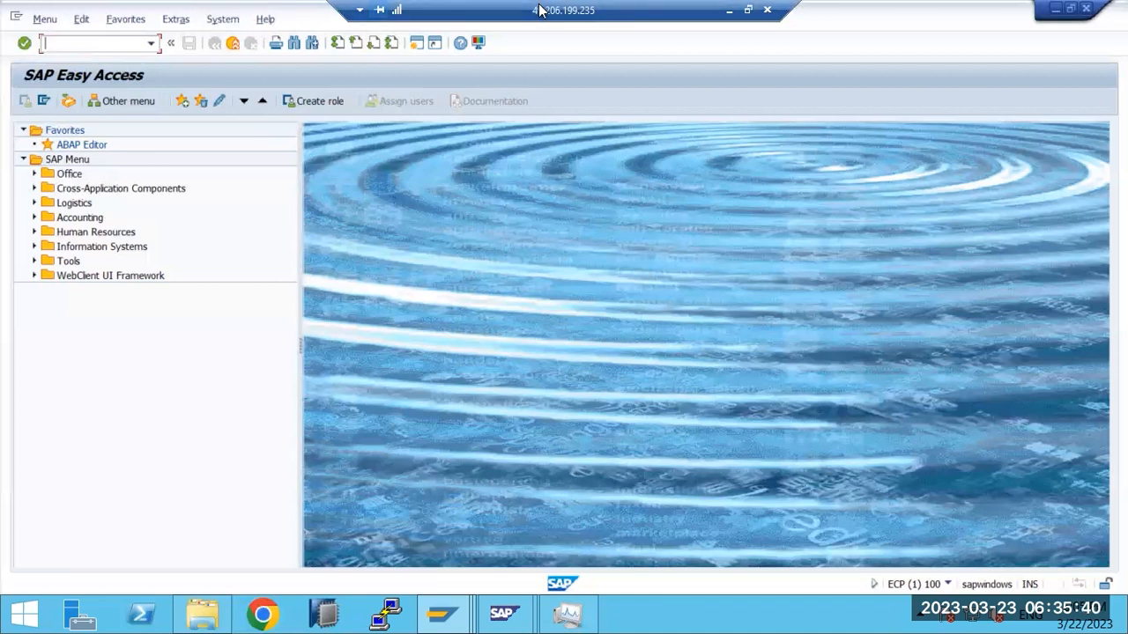
Step: Check the Paint notes, then run transaction SCOT in the remote SAP session
left_click(730, 11)
left_click(125, 211)
mouse_move(622, 618)
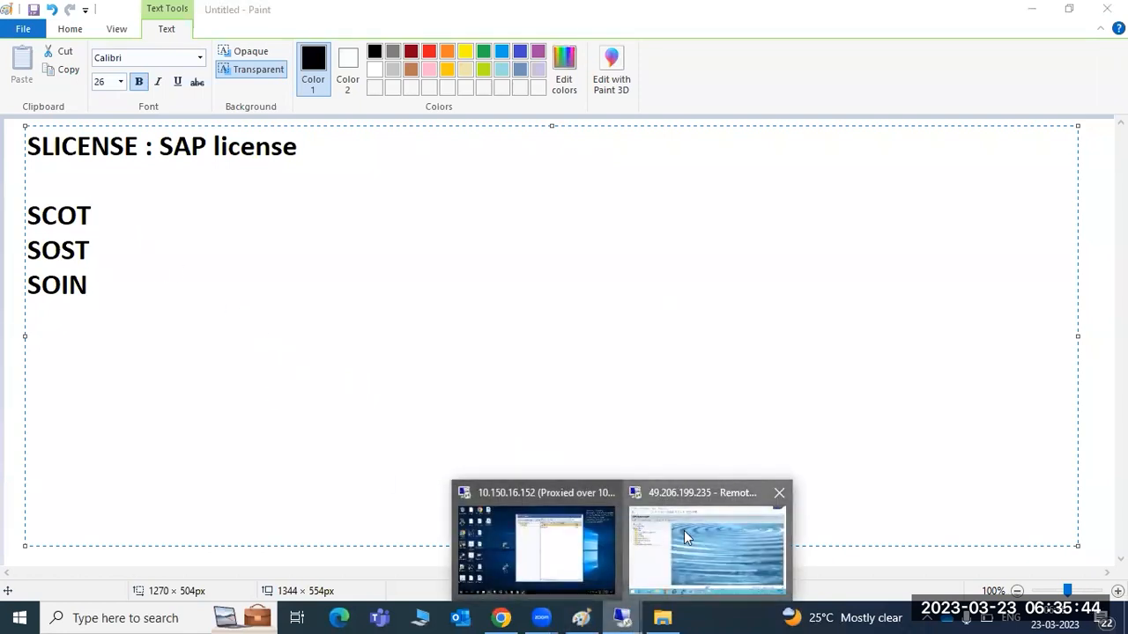
left_click(684, 530)
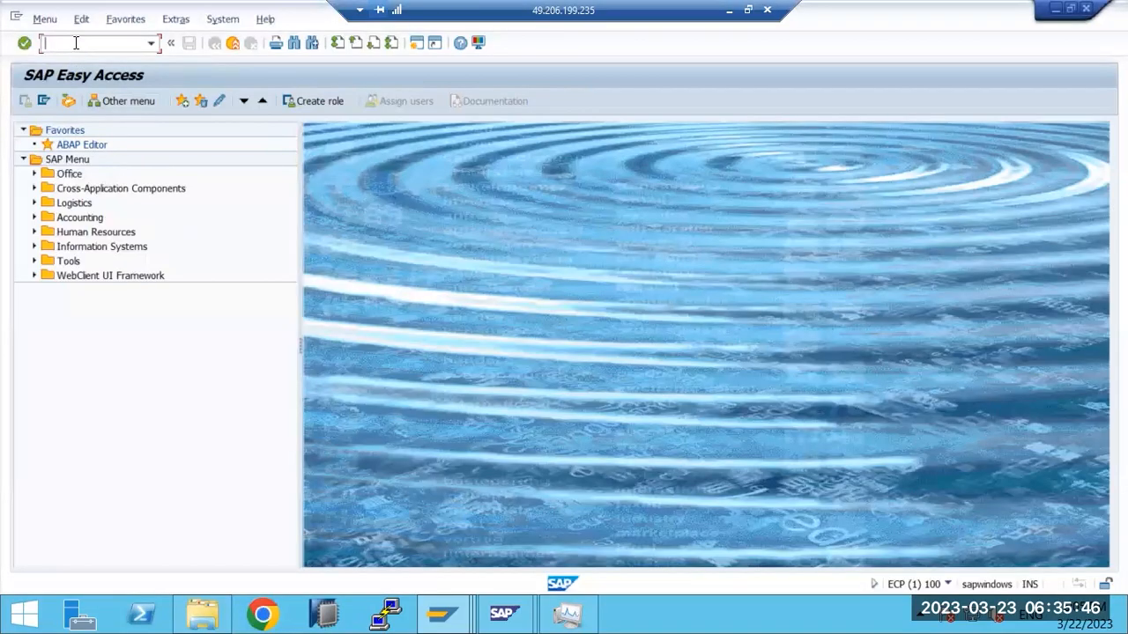
type("sos")
key("BackSpace")
key("BackSpace")
type("cot")
key("Return")
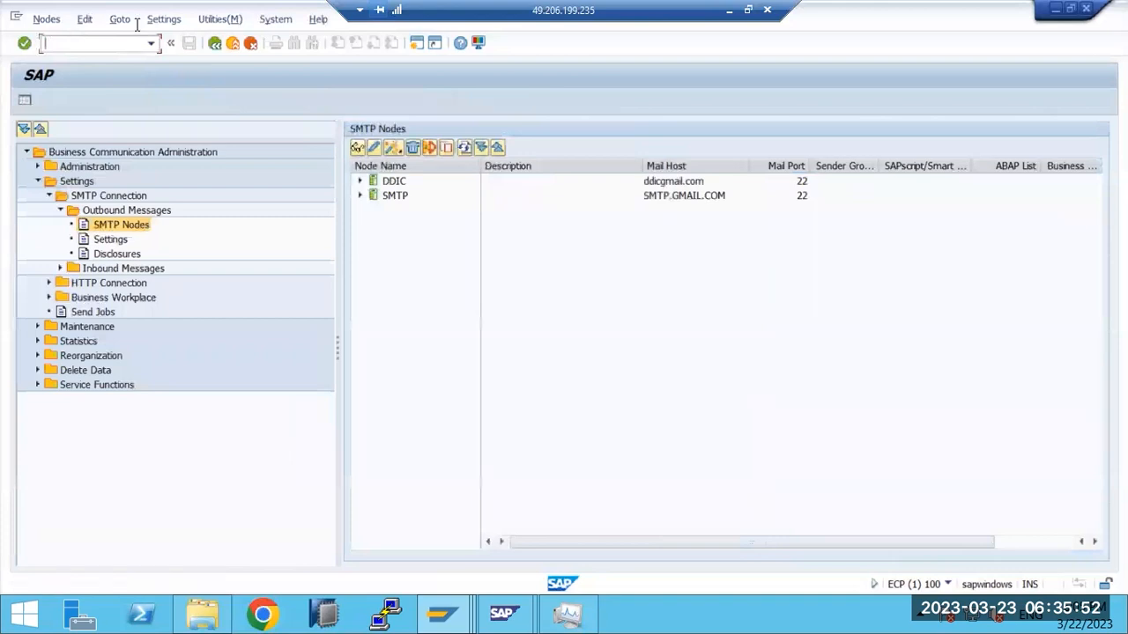
Step: Mark the SCOT line in Paint with a dash and return to SAP
key("alt+Tab")
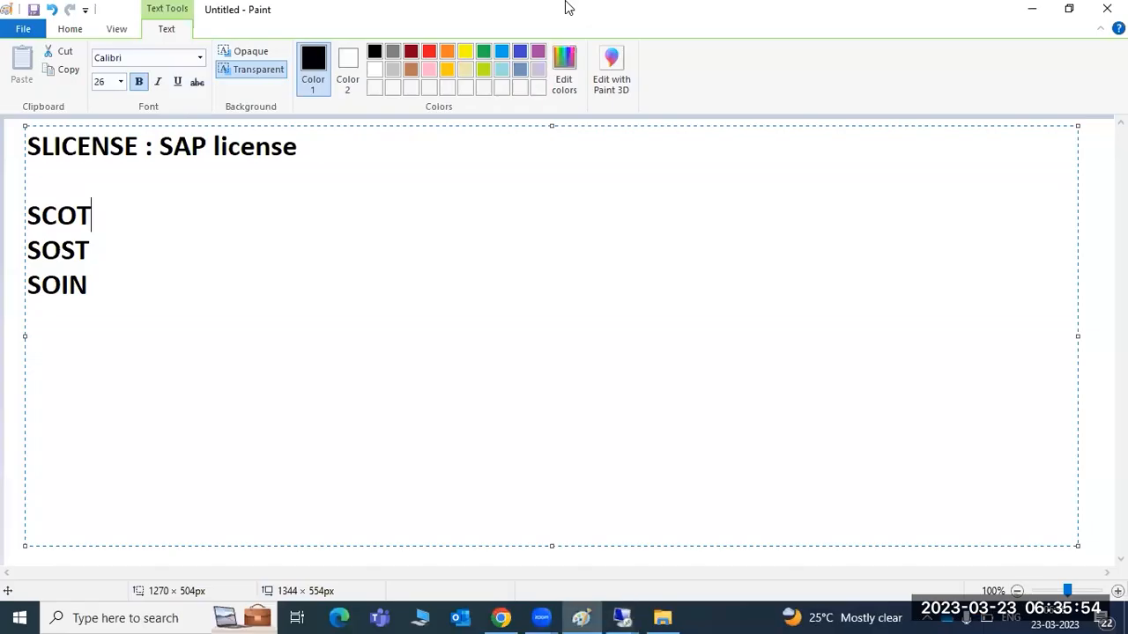
type("-")
mouse_move(622, 617)
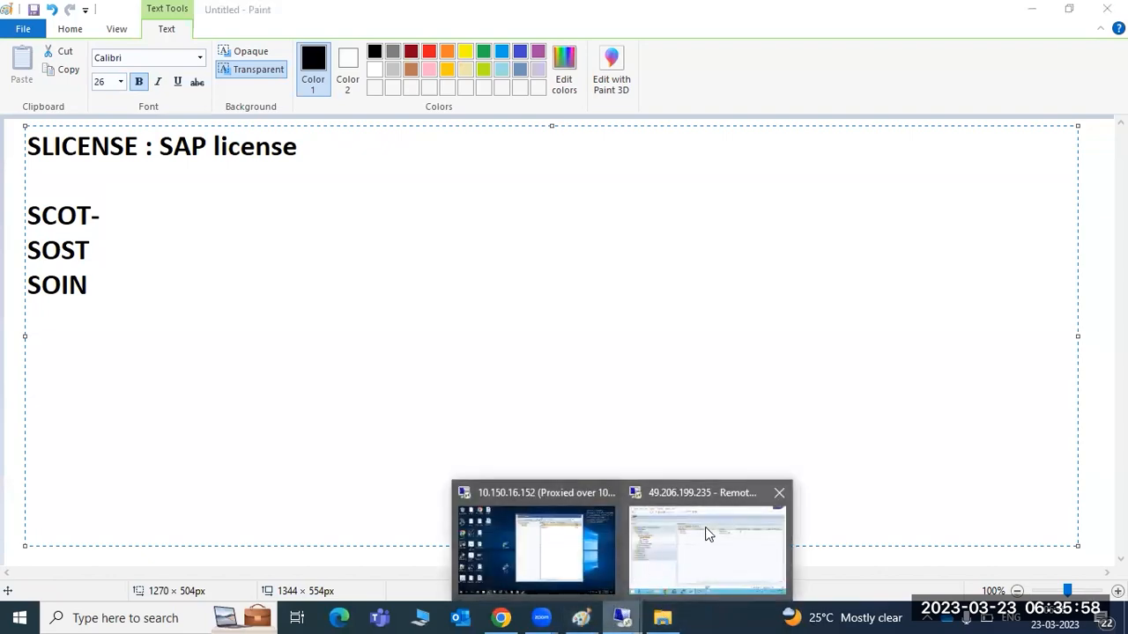
left_click(705, 534)
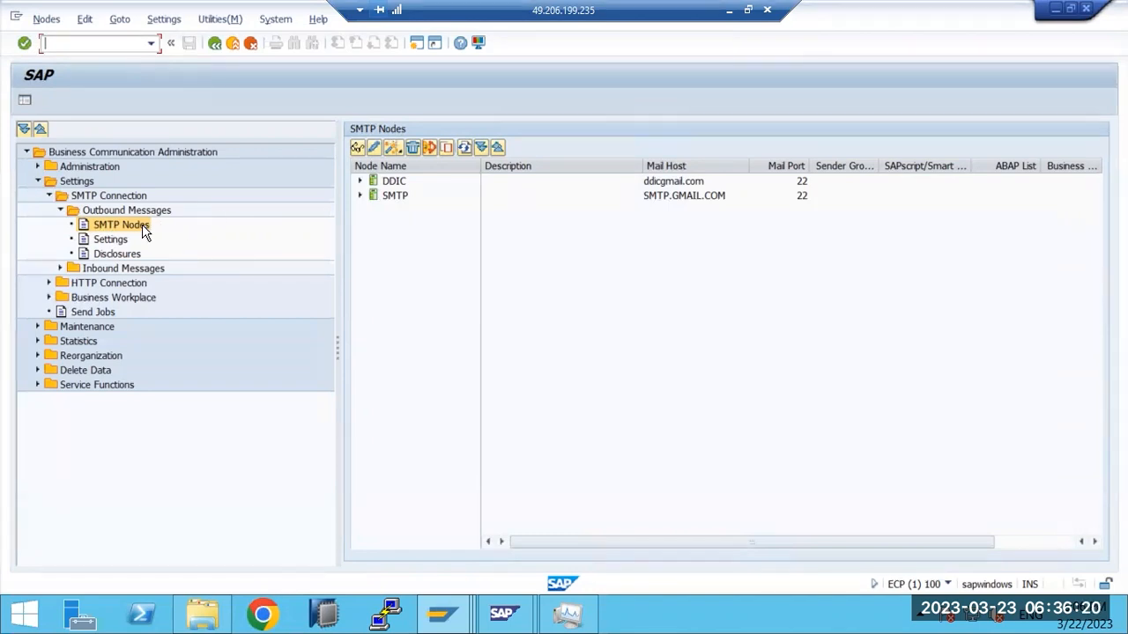
Step: Delete the SMTP and DDIC nodes, confirming each and dismissing the security warnings
right_click(396, 196)
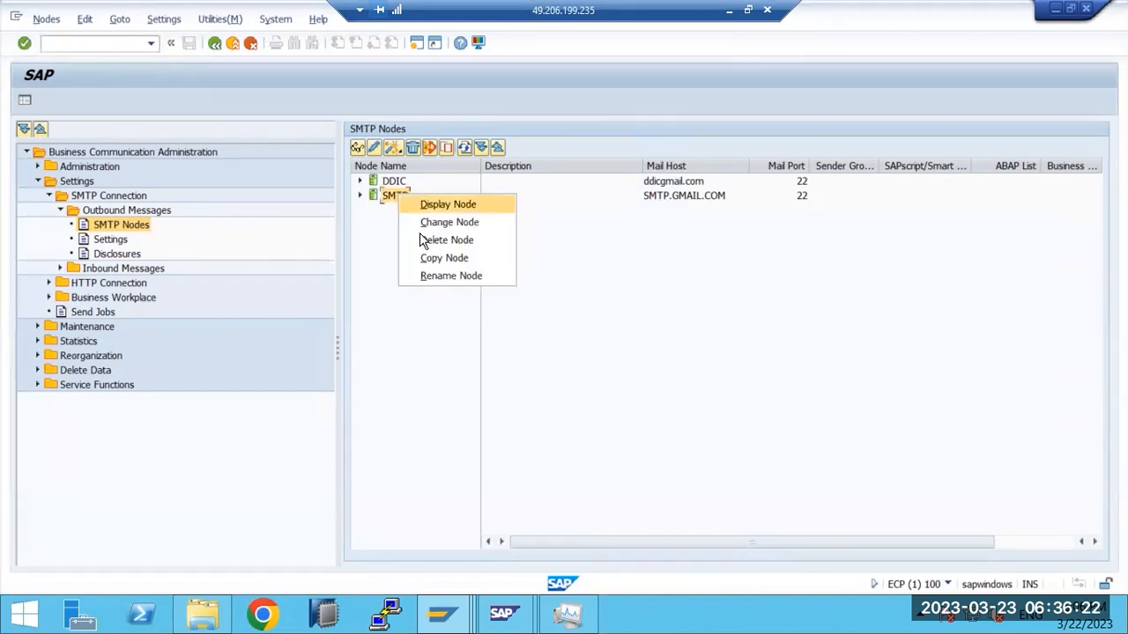
left_click(432, 240)
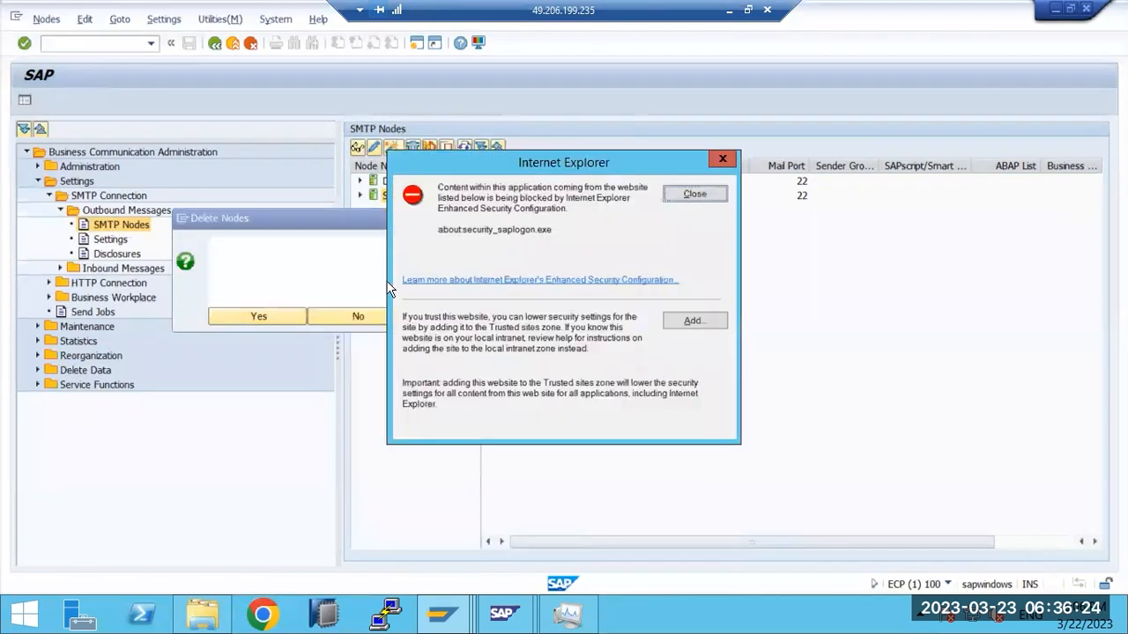
left_click(290, 316)
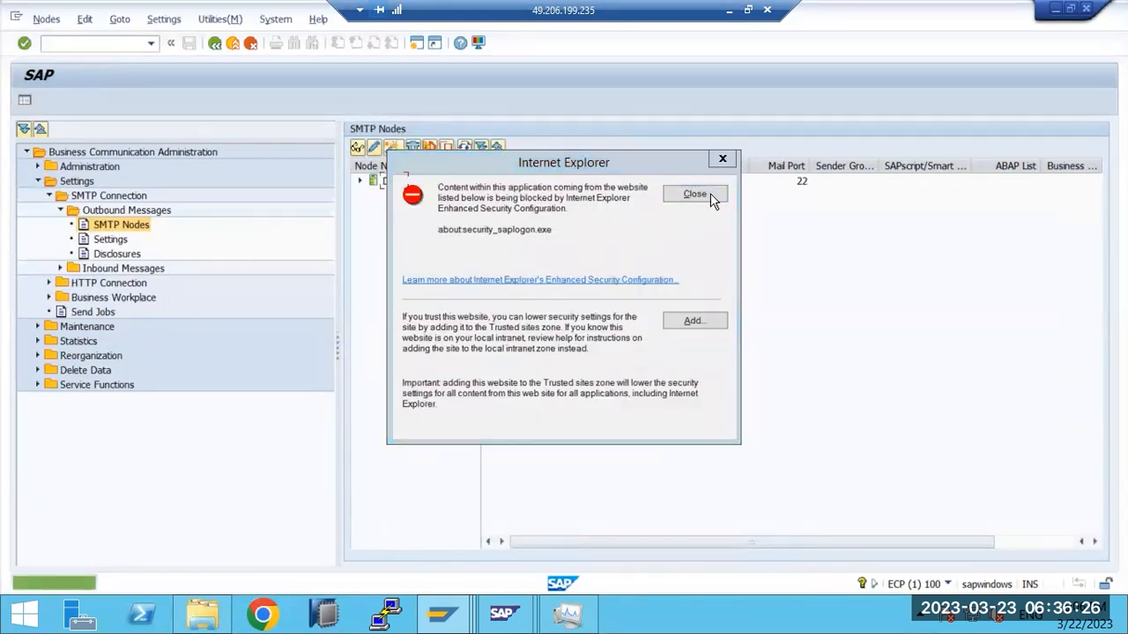
left_click(711, 194)
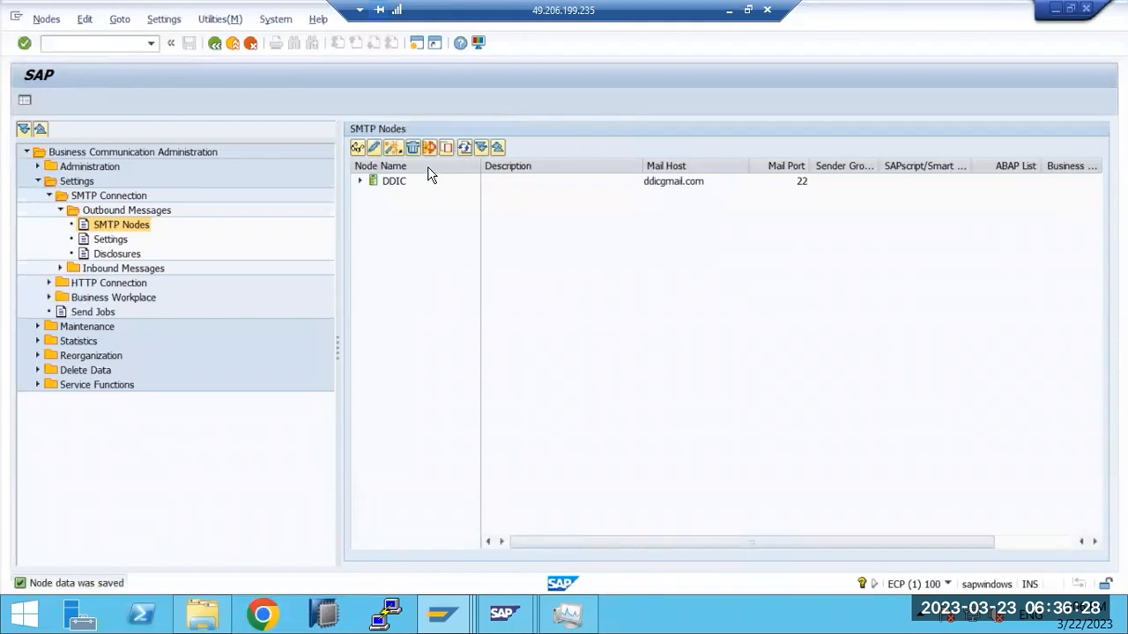
right_click(403, 183)
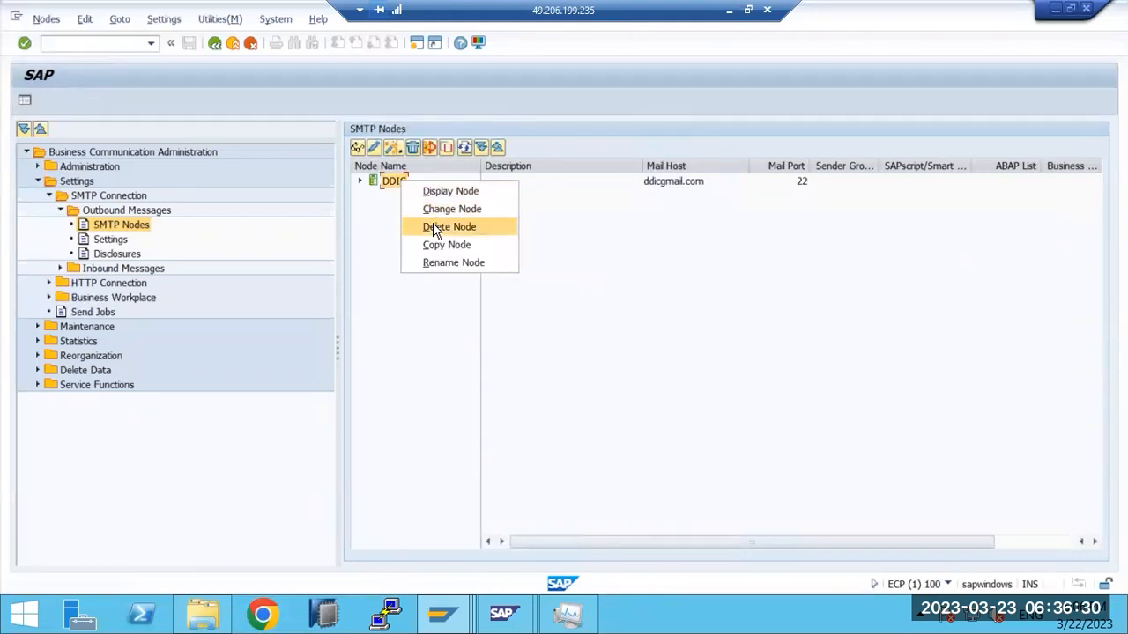
left_click(436, 231)
left_click(284, 320)
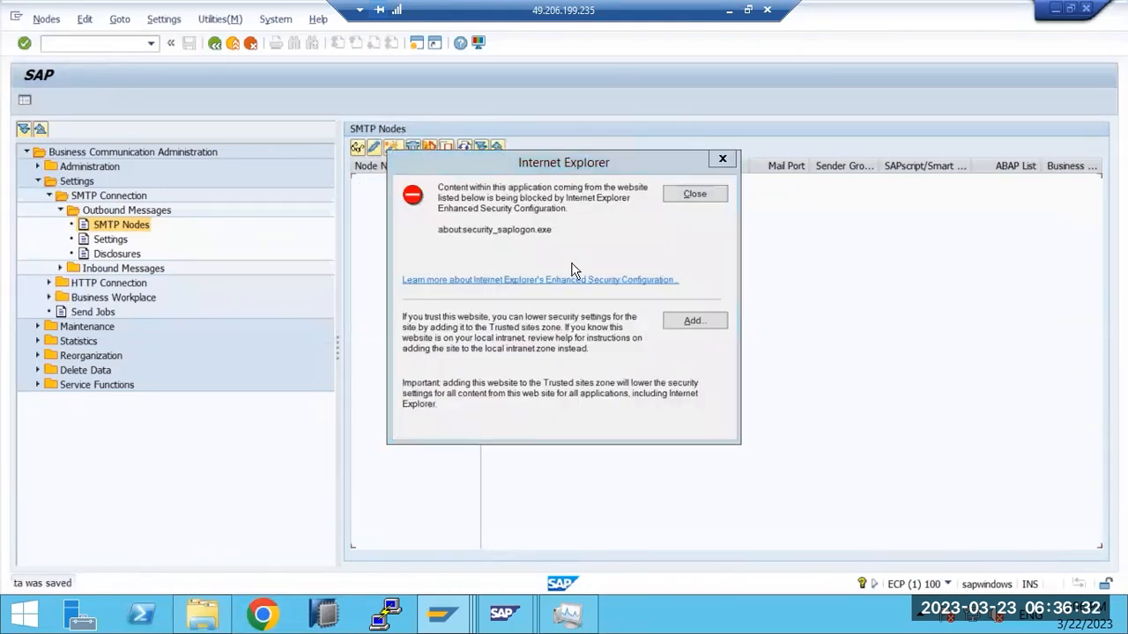
left_click(716, 198)
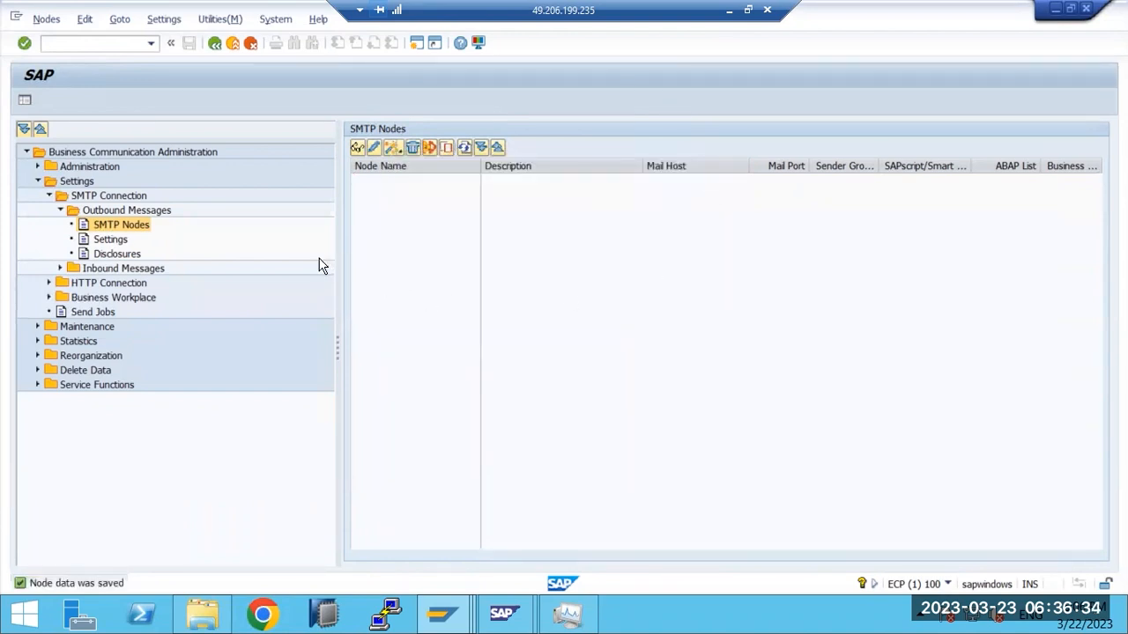
left_click(374, 149)
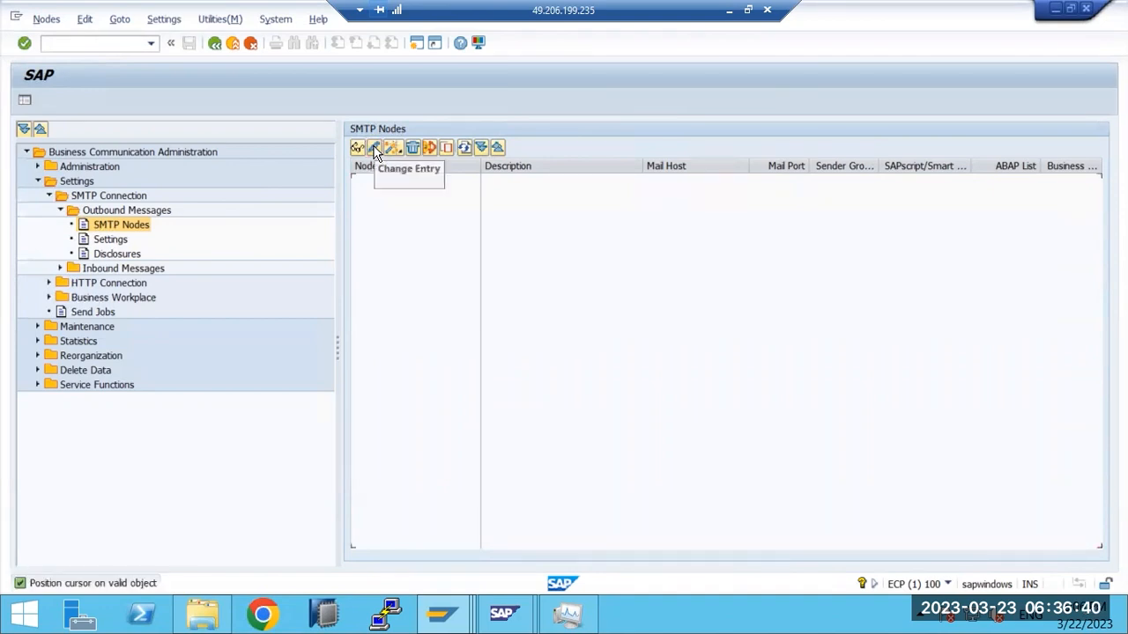
Step: Leave the nodes screen and rerun scot from the transaction history
key("F3")
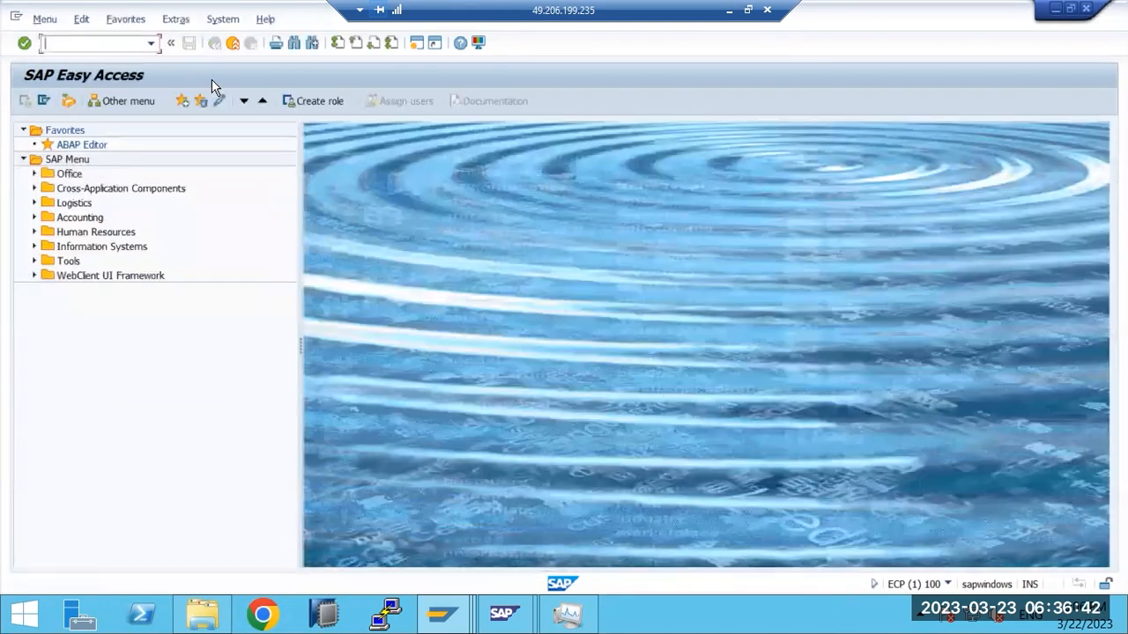
left_click(153, 44)
left_click(73, 65)
key("Return")
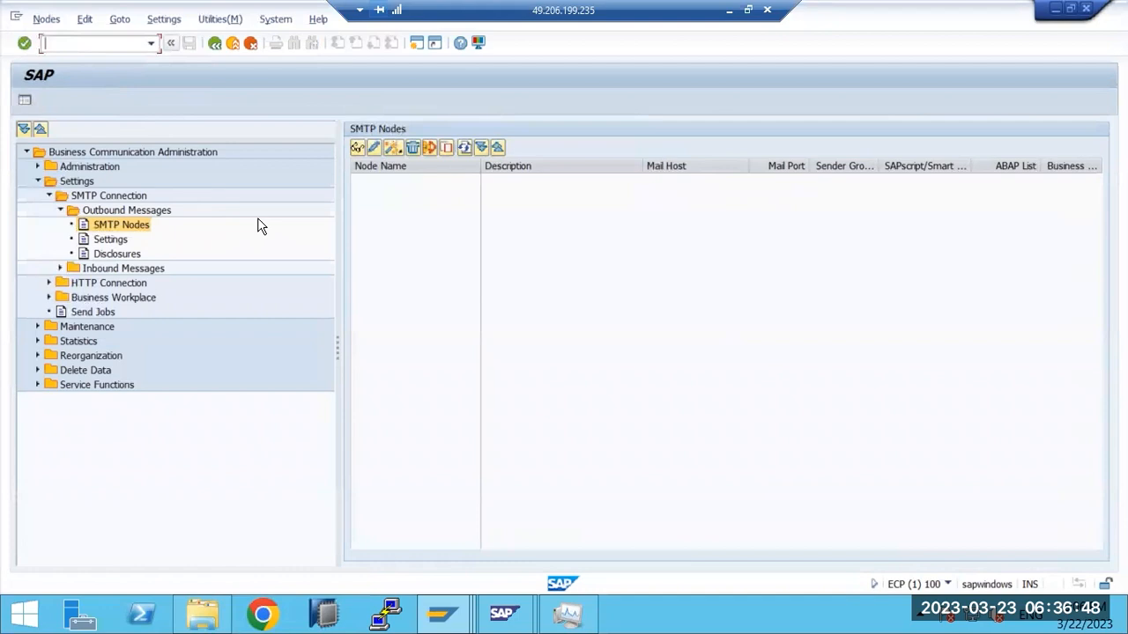
Step: Start the node creation wizard and name the new node SMTP
left_click(393, 150)
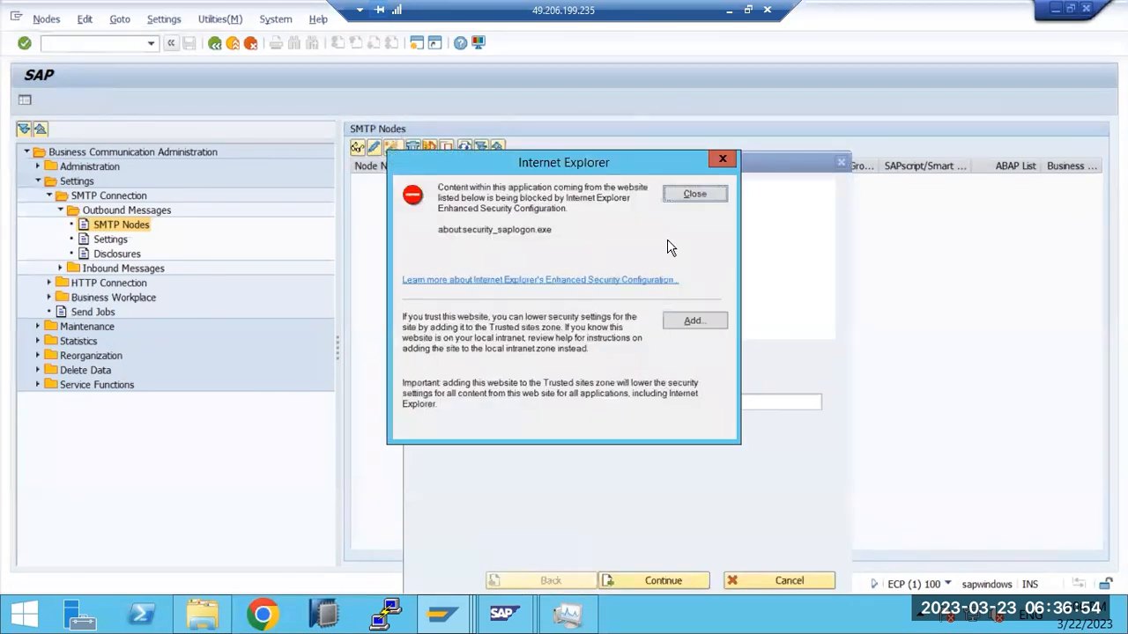
left_click(691, 193)
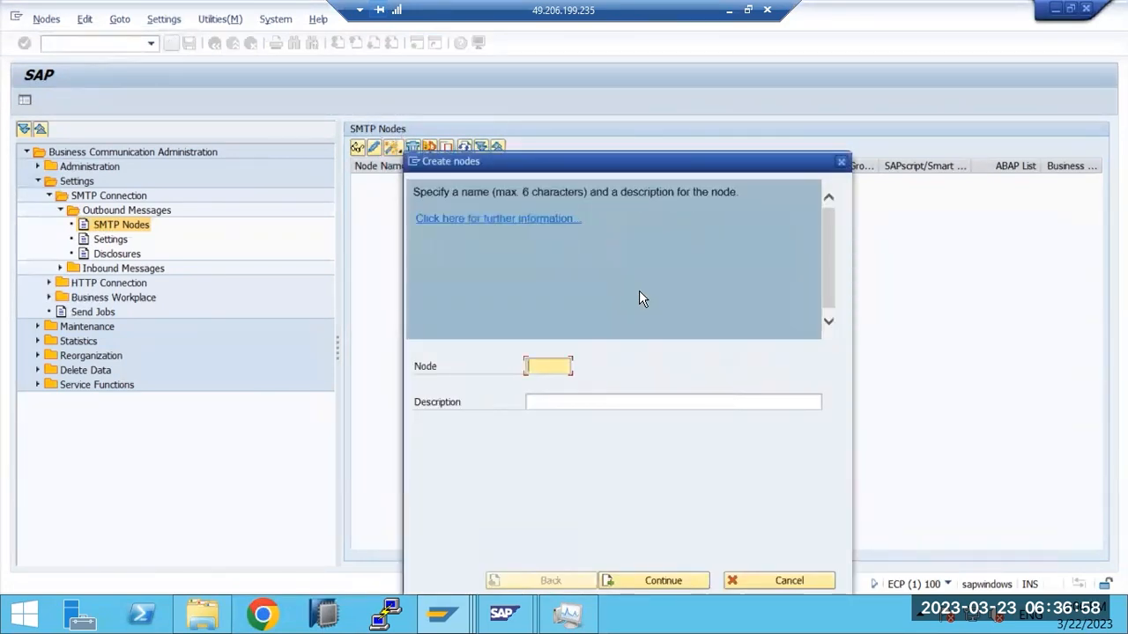
type("SMTP")
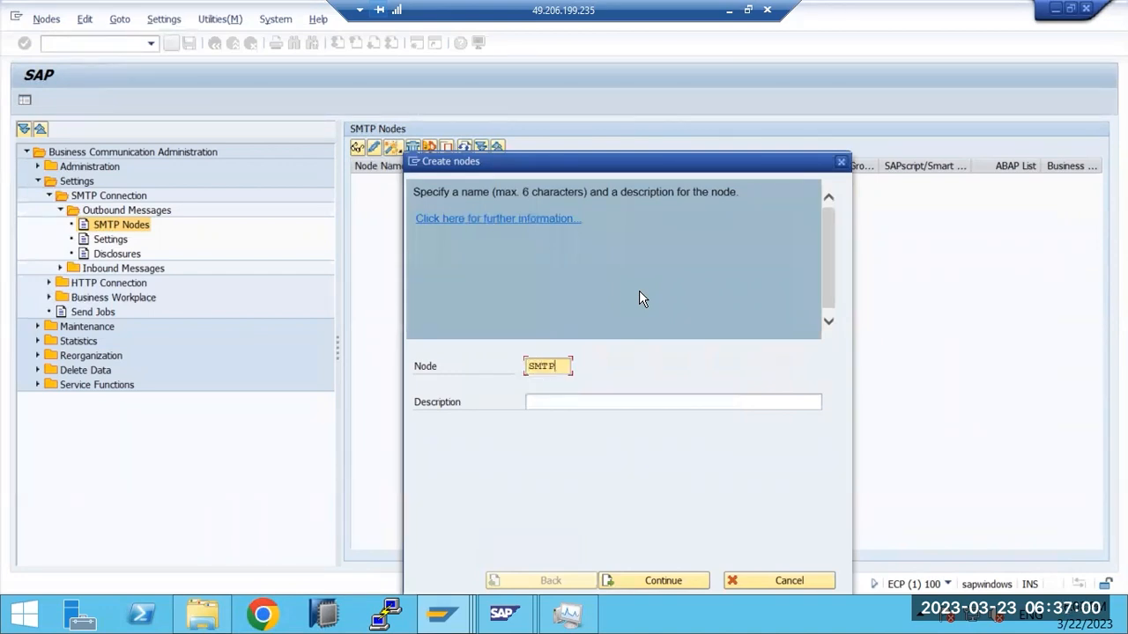
left_click(649, 581)
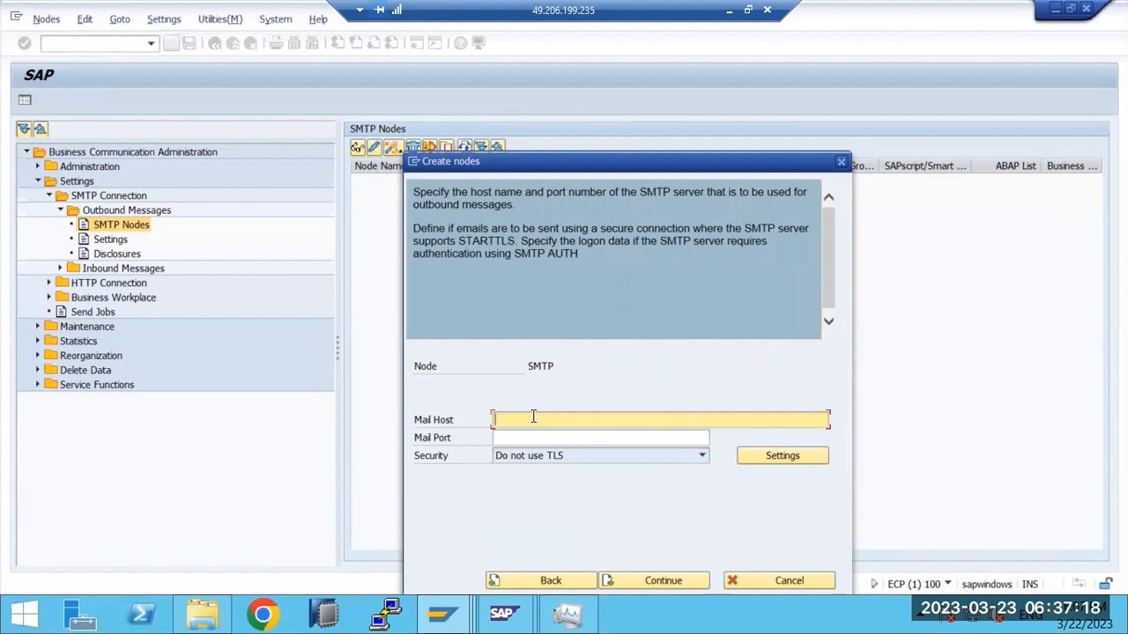
Step: Set mail host smtp.gmail.com and mail port 25, then continue
type("smtp.gmail.com")
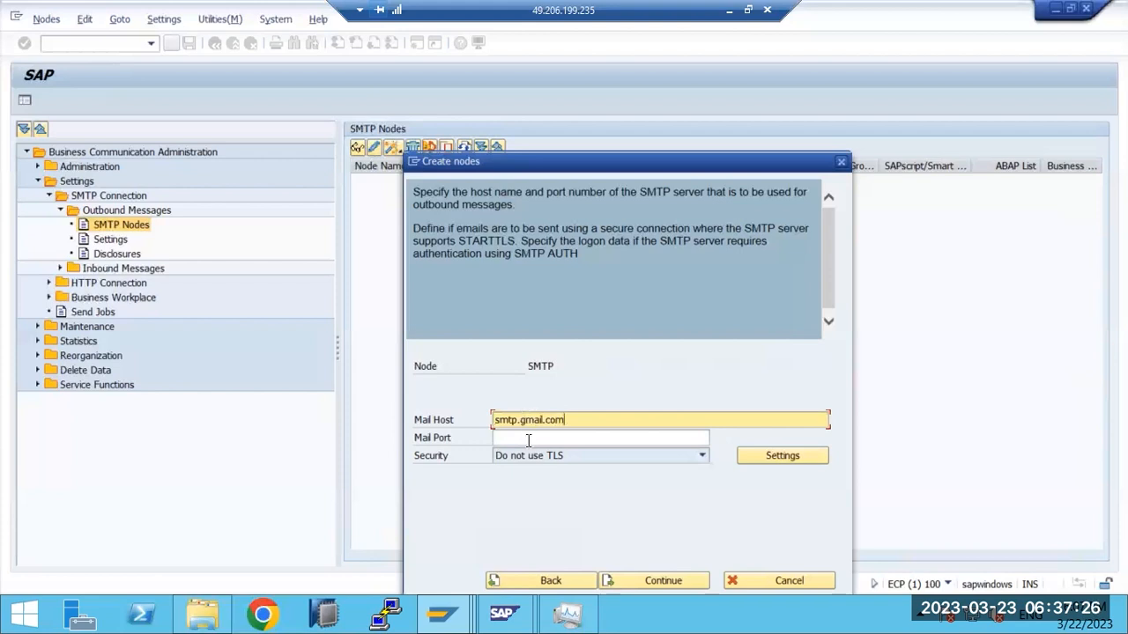
left_click(529, 439)
type("25")
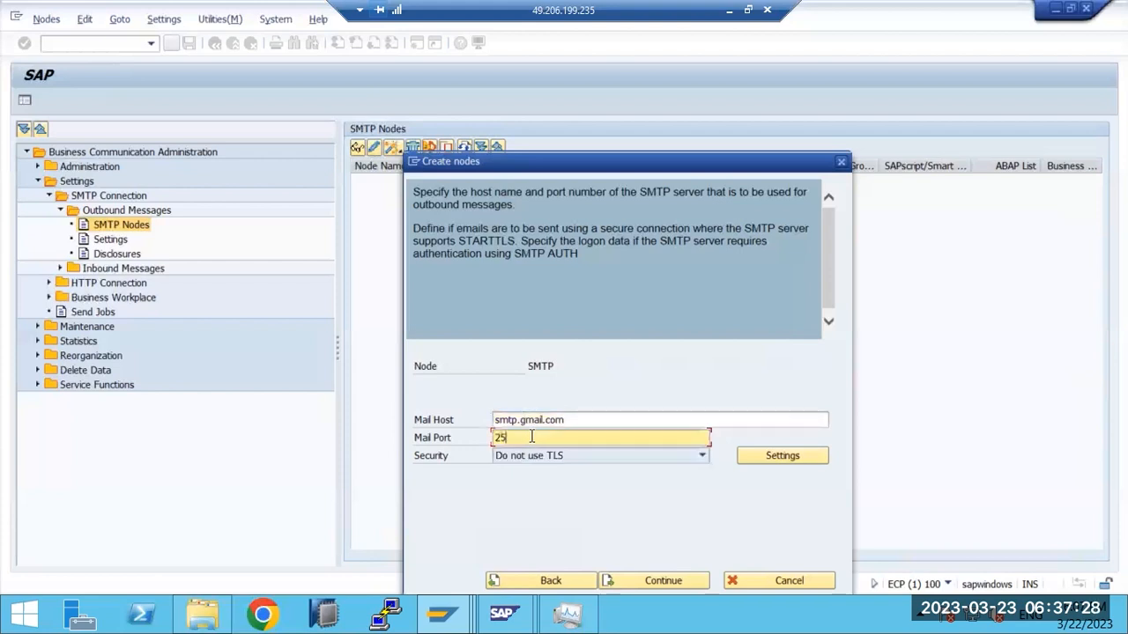
left_click(660, 579)
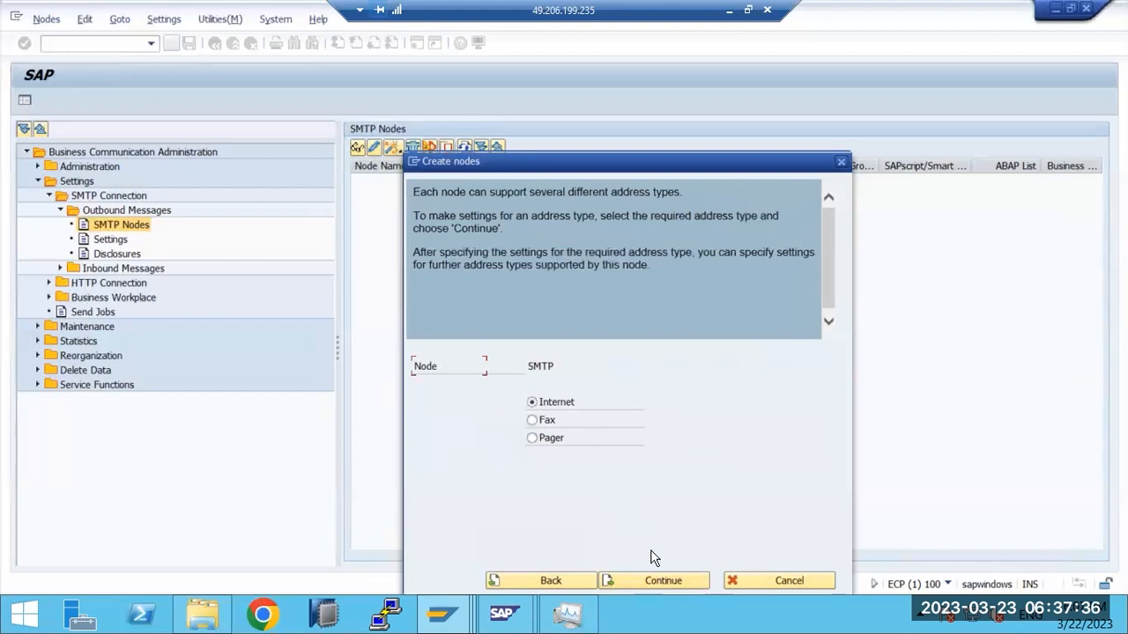
Step: Enter *.GMAIL.COM as the Internet address area for the new SMTP node
left_click(665, 577)
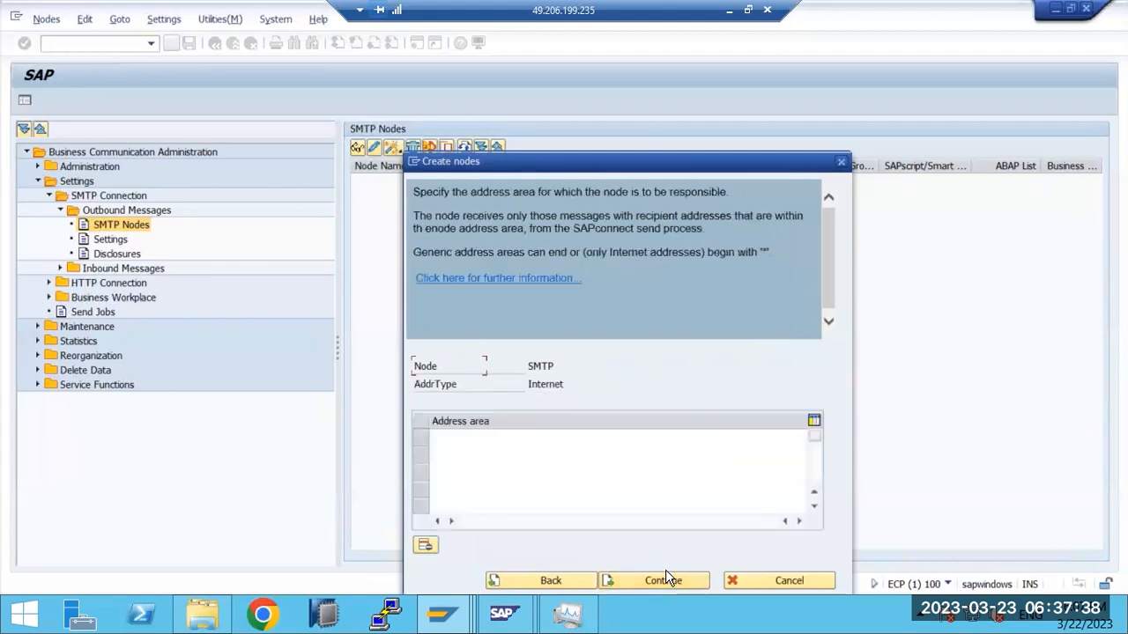
left_click(449, 438)
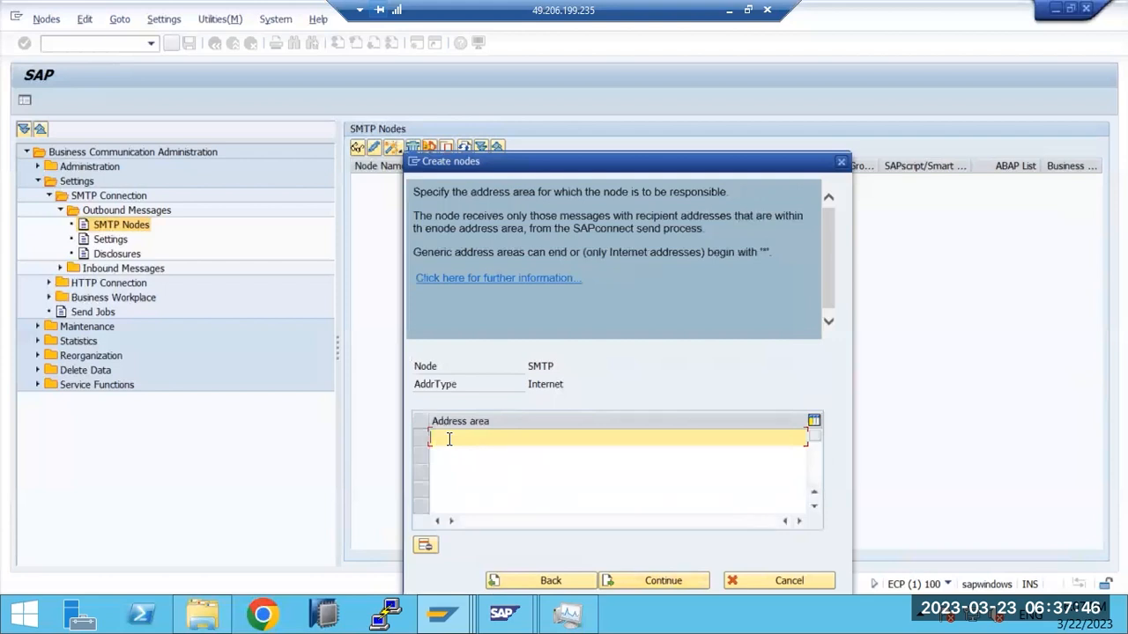
type("*")
type(".GMAIL.COM")
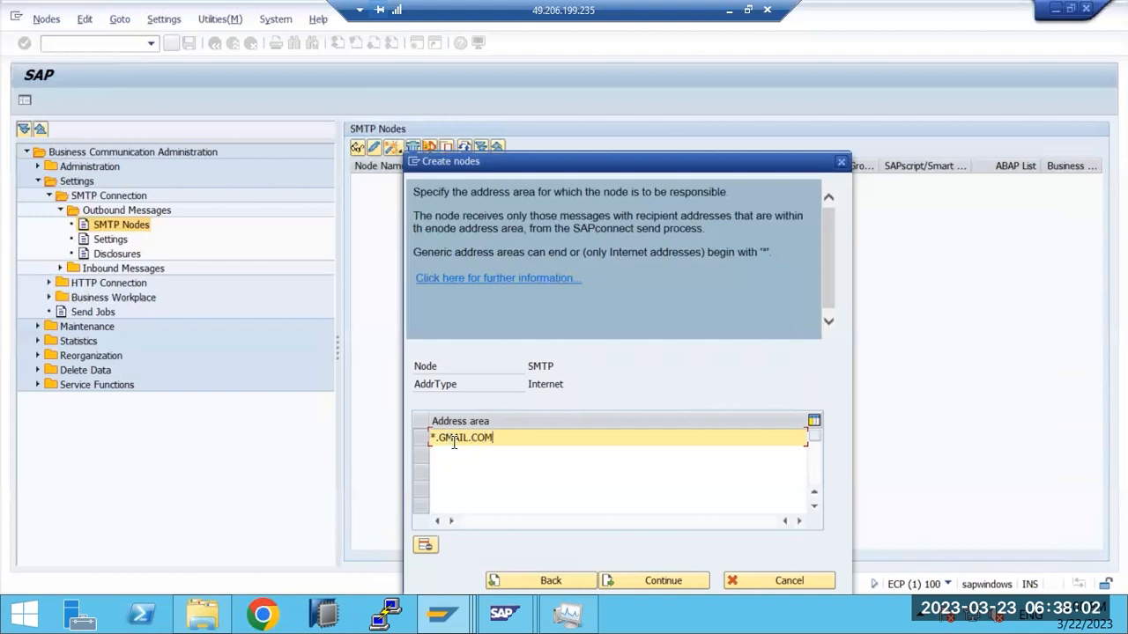
left_click_drag(444, 438, 511, 434)
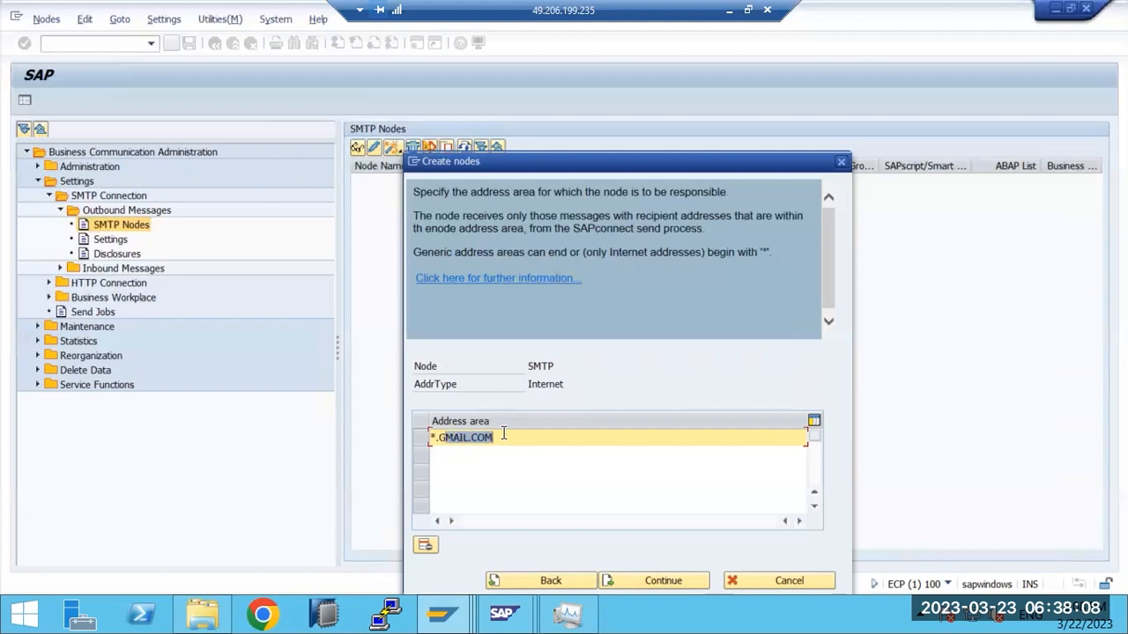
Step: Accept the *.GMAIL.COM address area and default output formats, declining further address types
left_click(628, 574)
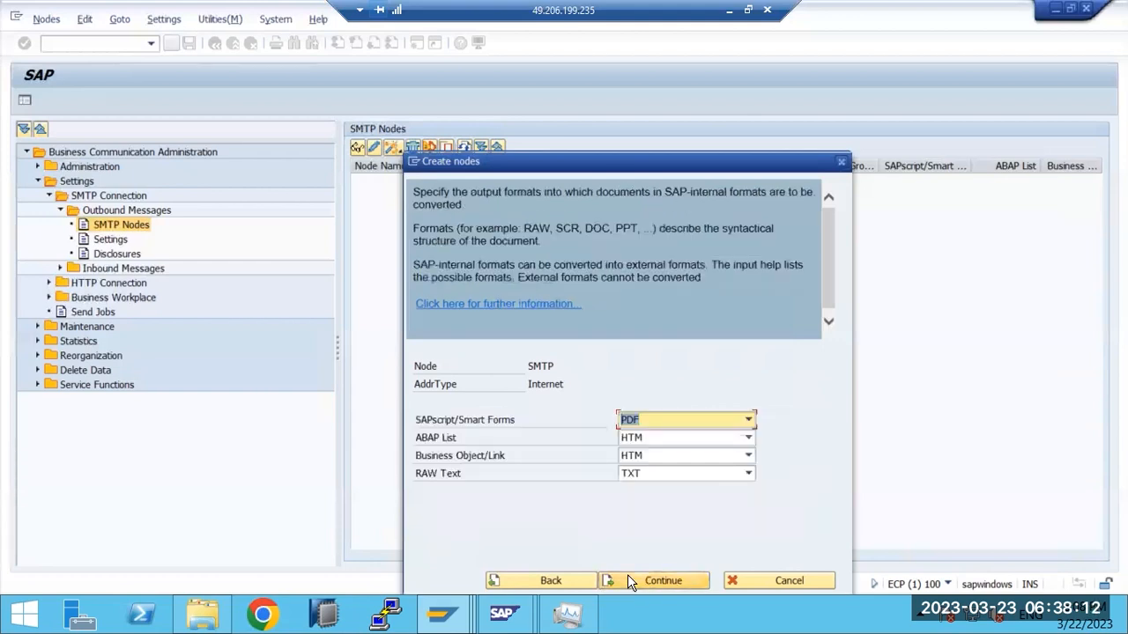
left_click(628, 575)
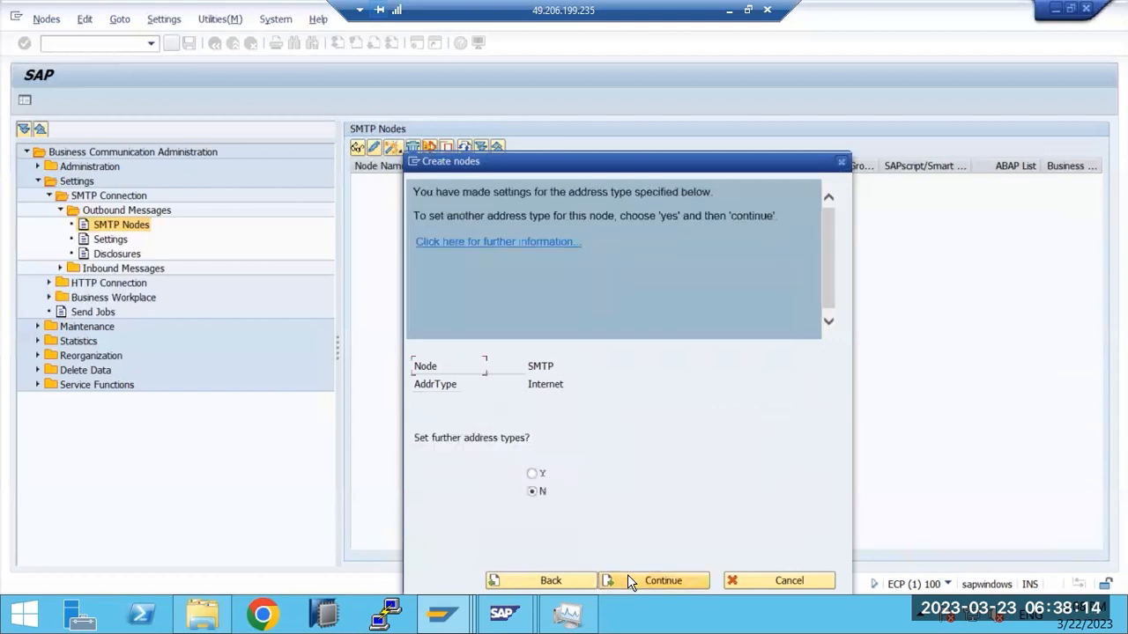
left_click(627, 574)
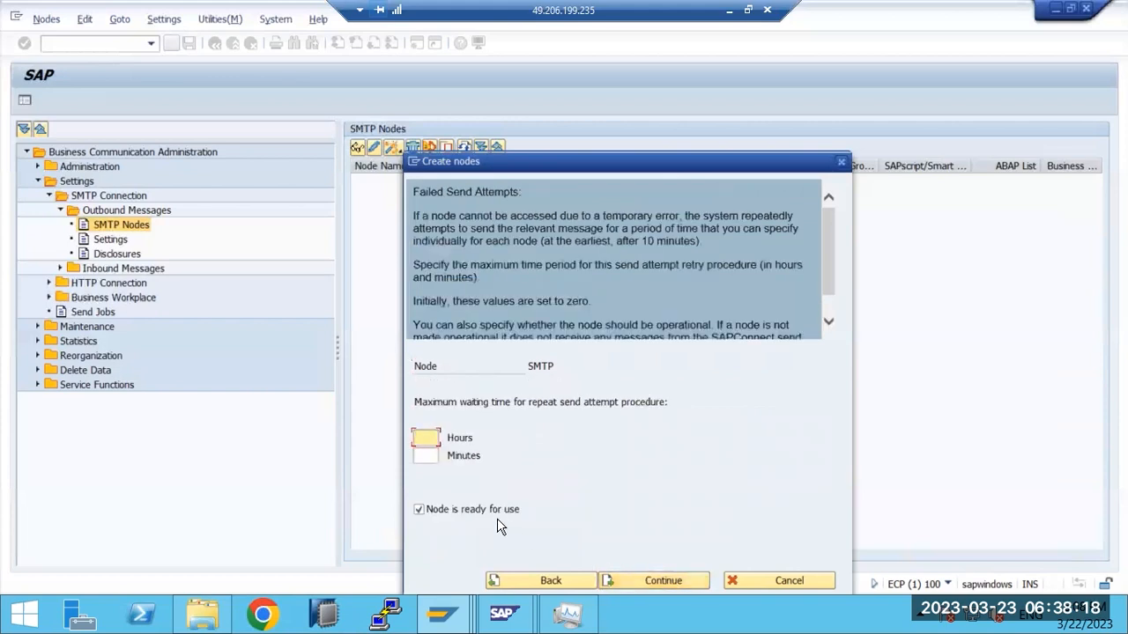
left_click(472, 398)
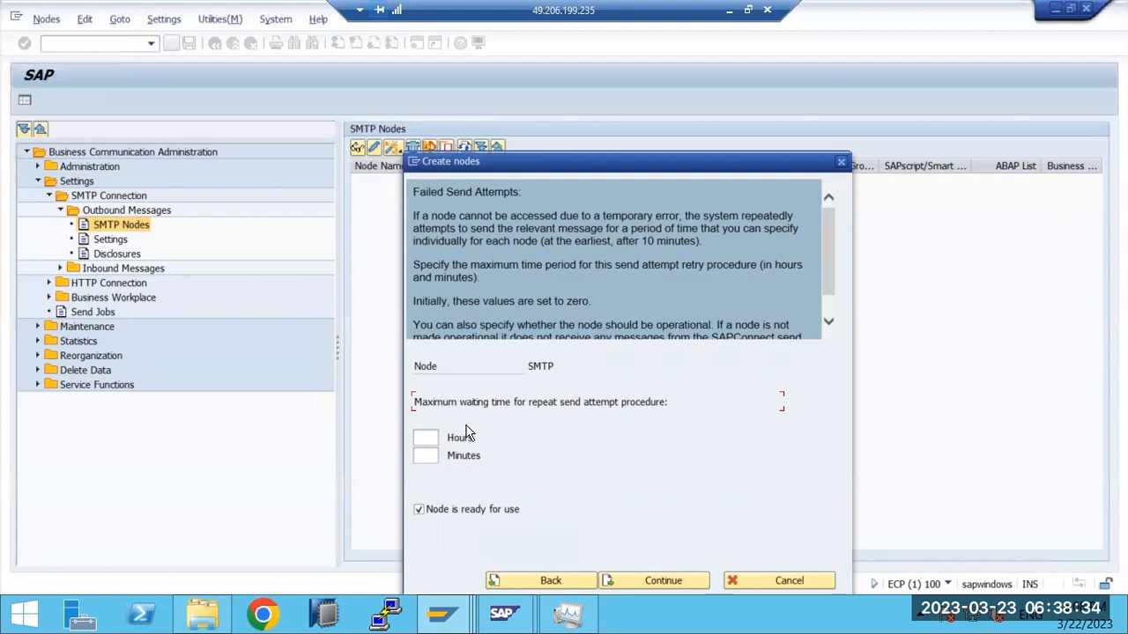
Step: Set the retry time to 0 hours 2 minutes, create the node, and expand it
left_click(433, 441)
type("0")
key("Tab")
type("2")
left_click(677, 584)
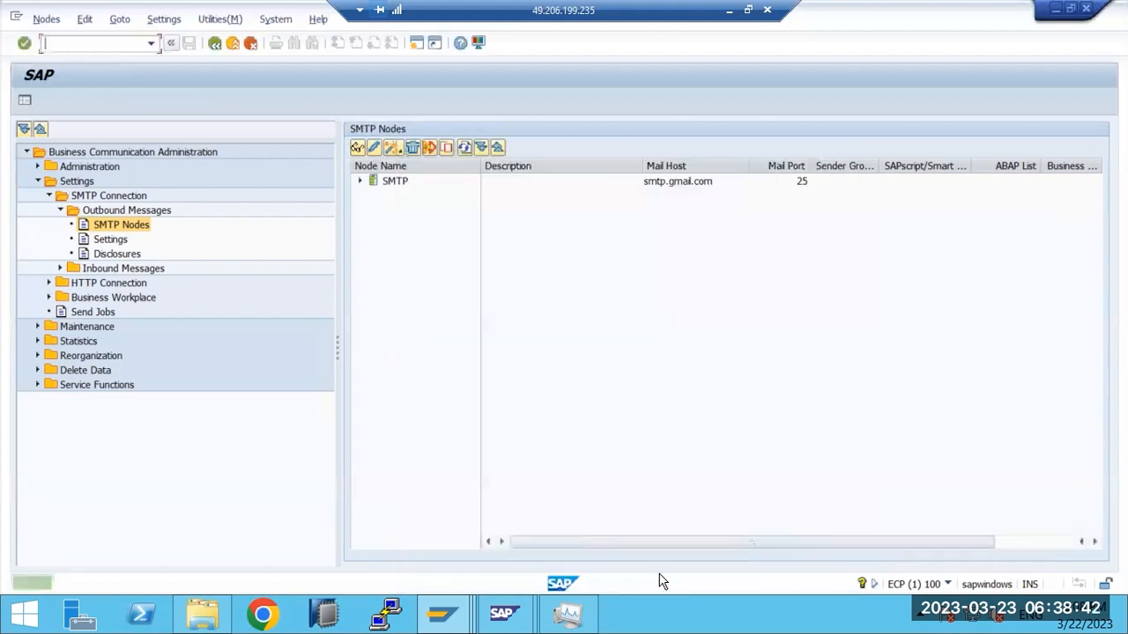
left_click(360, 181)
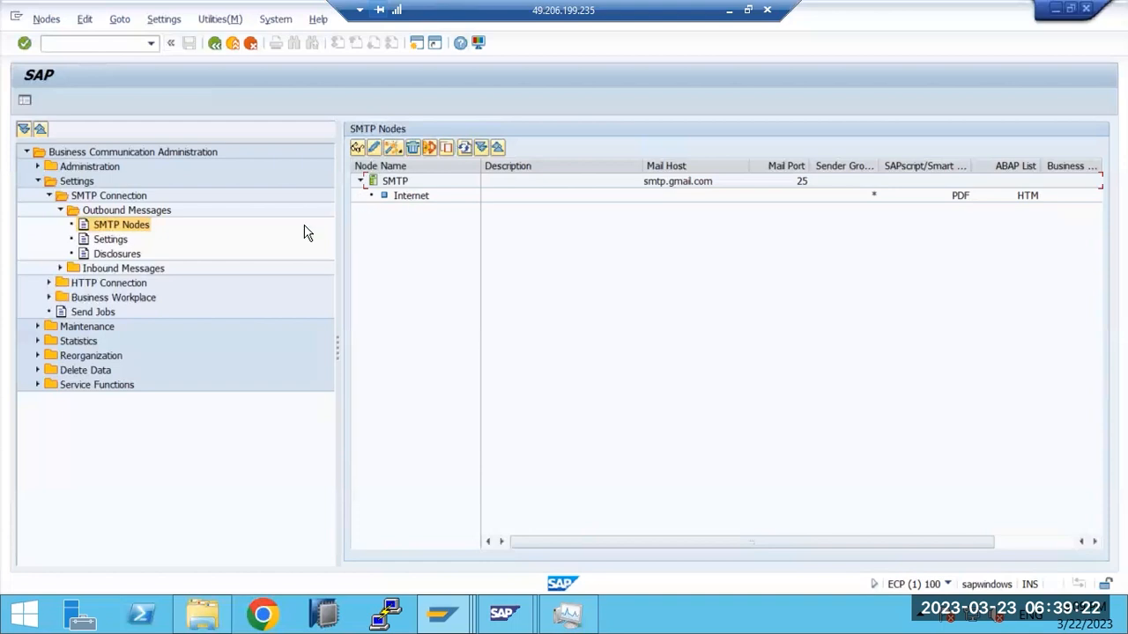
left_click(102, 240)
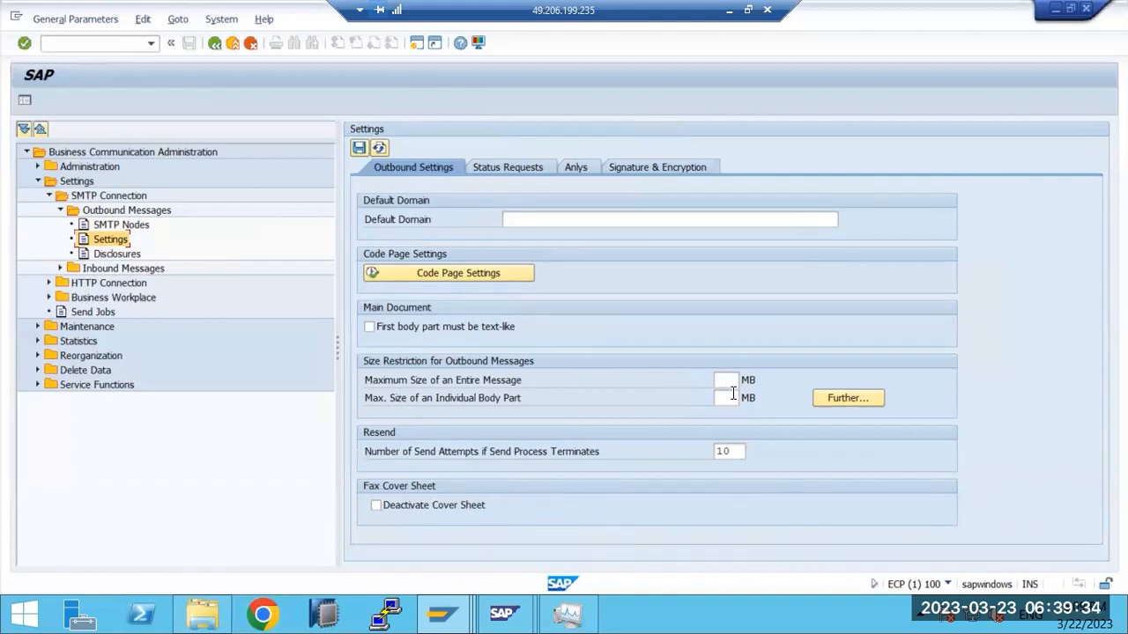
left_click(508, 170)
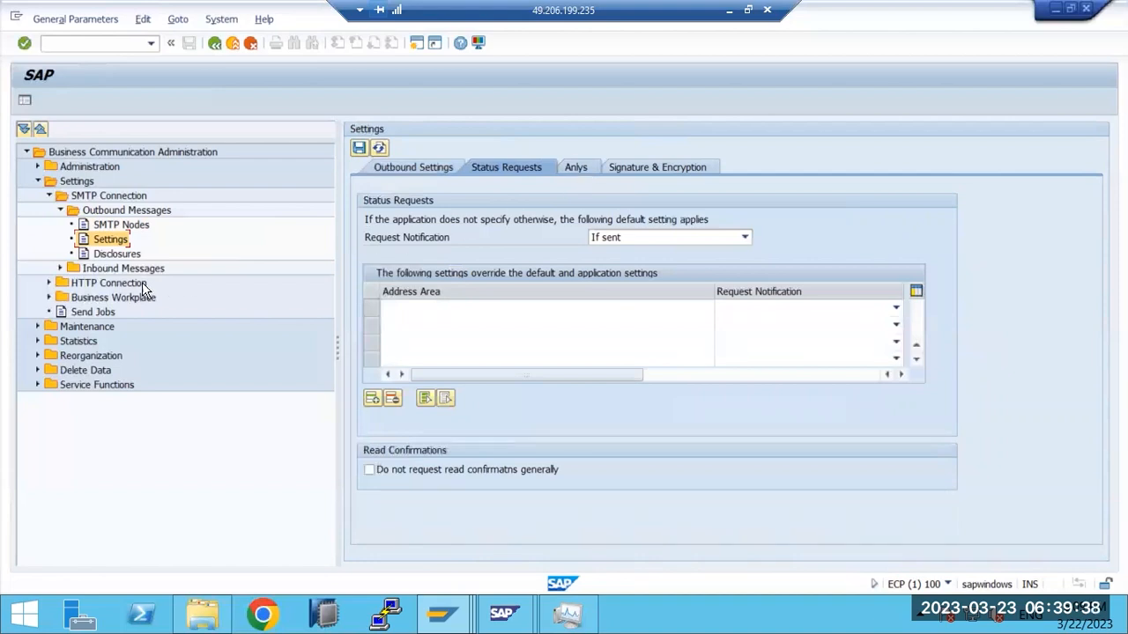
left_click(101, 226)
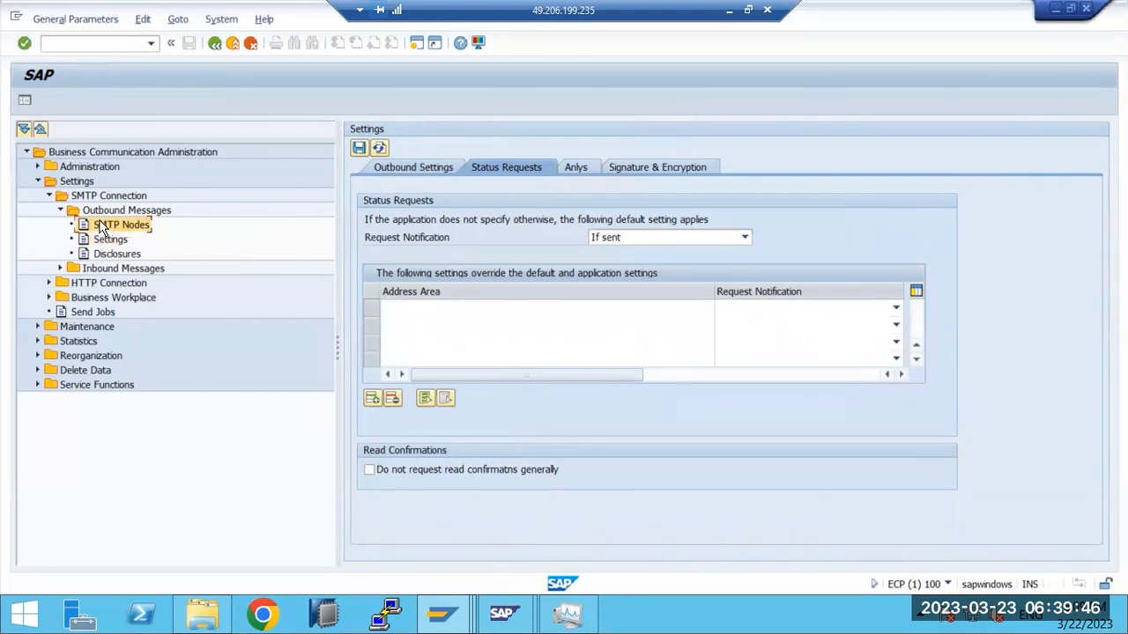
left_click(58, 269)
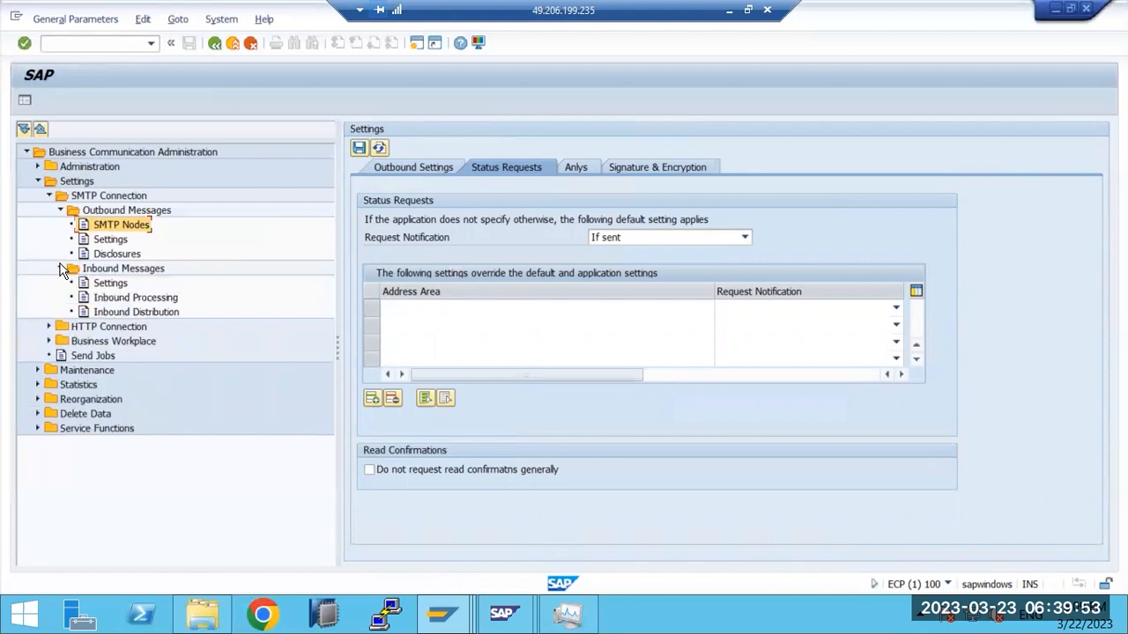
left_click(106, 285)
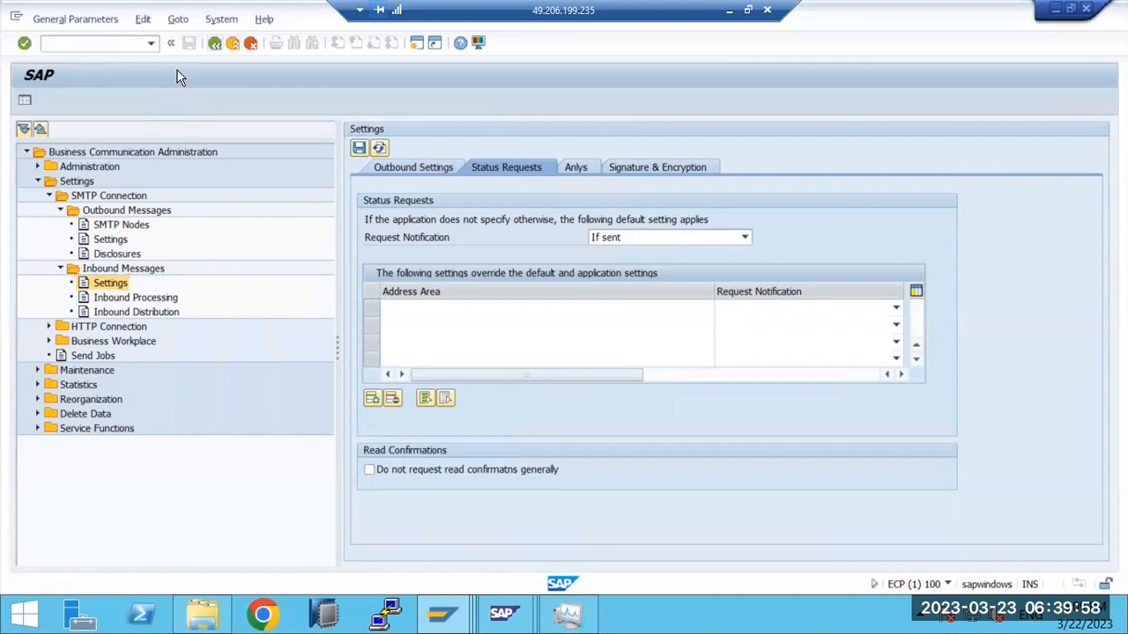
key("F3")
key("F3")
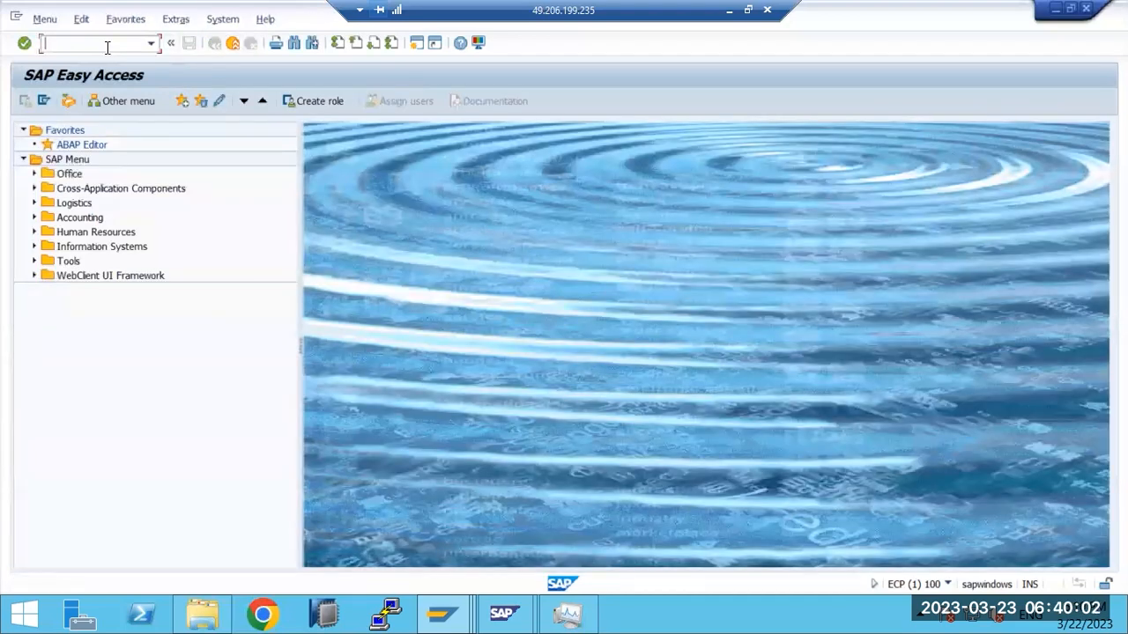
type("scot")
key("Return")
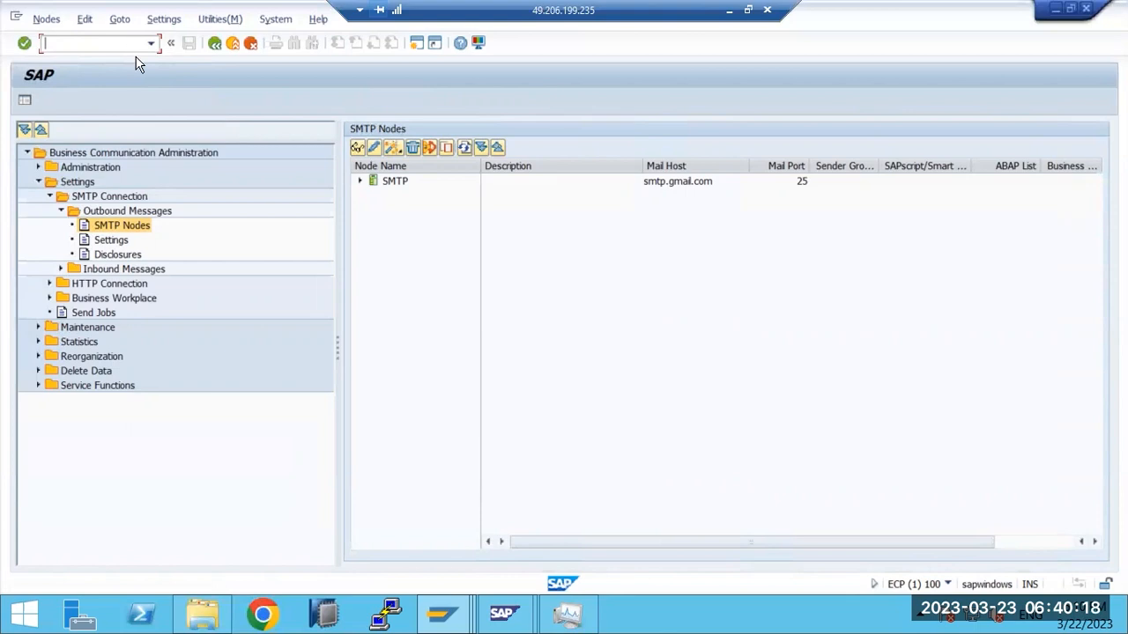
Step: Add *.MYCOMPANY.COM as a second address area in the SMTP node's Internet settings
left_click(394, 182)
left_click(681, 186)
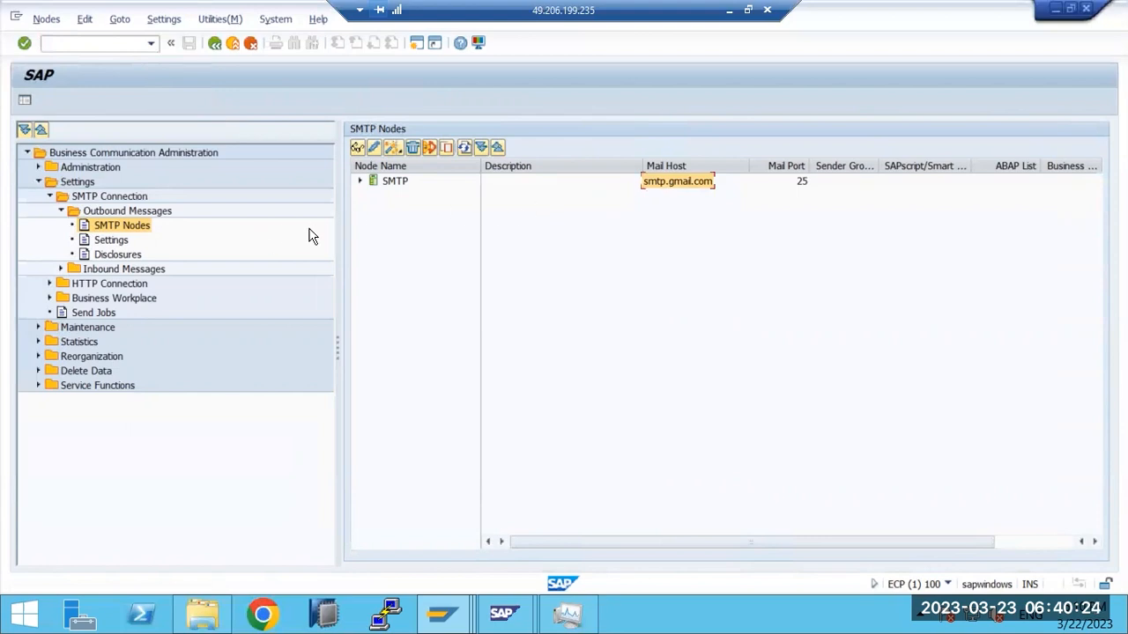
double_click(396, 182)
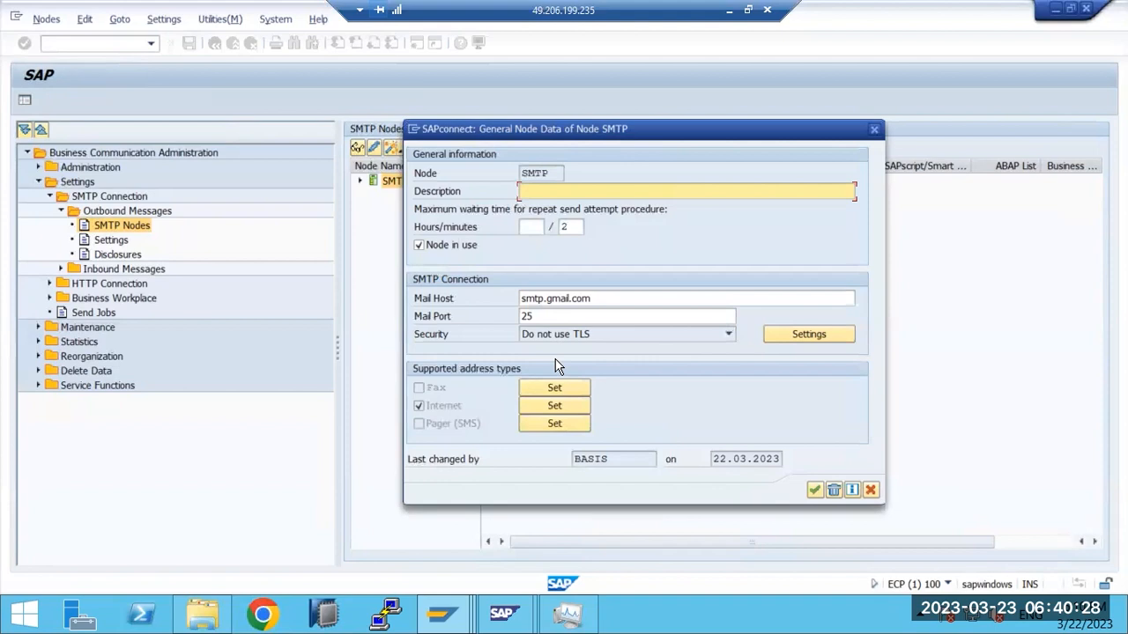
left_click(558, 404)
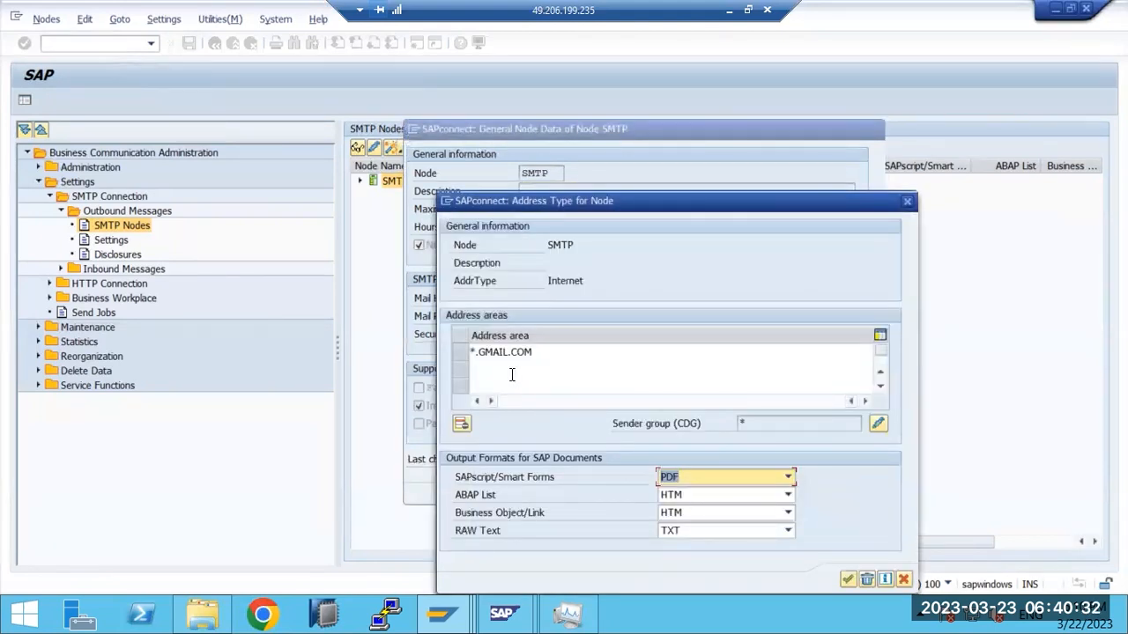
left_click(505, 368)
type("*.M")
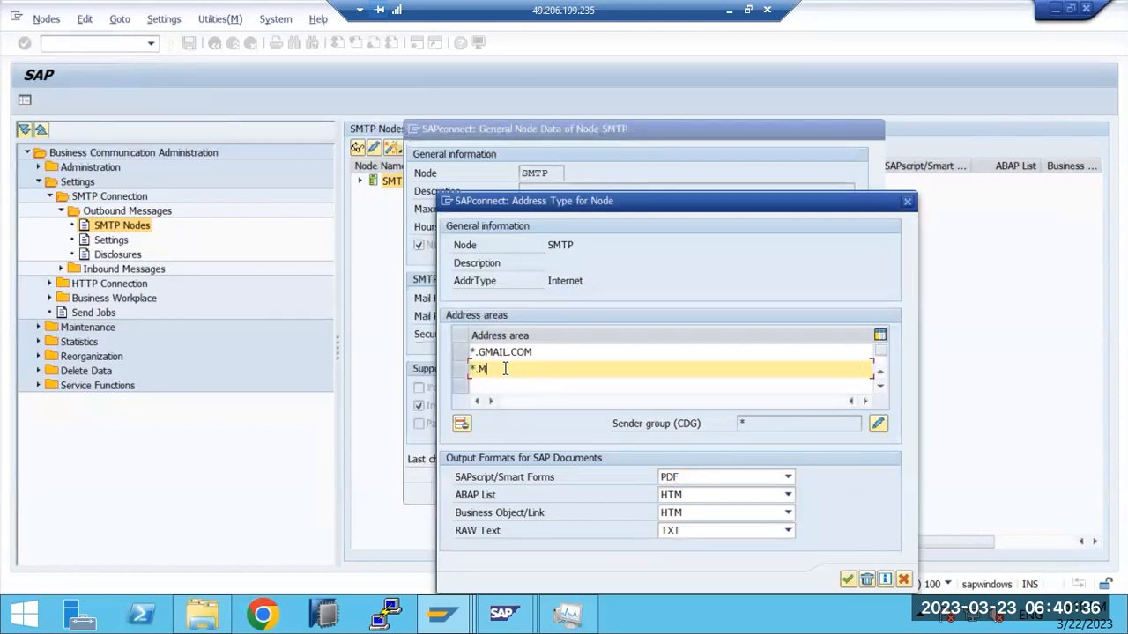
type("YCOMPANY.CO")
type("M")
left_click(849, 579)
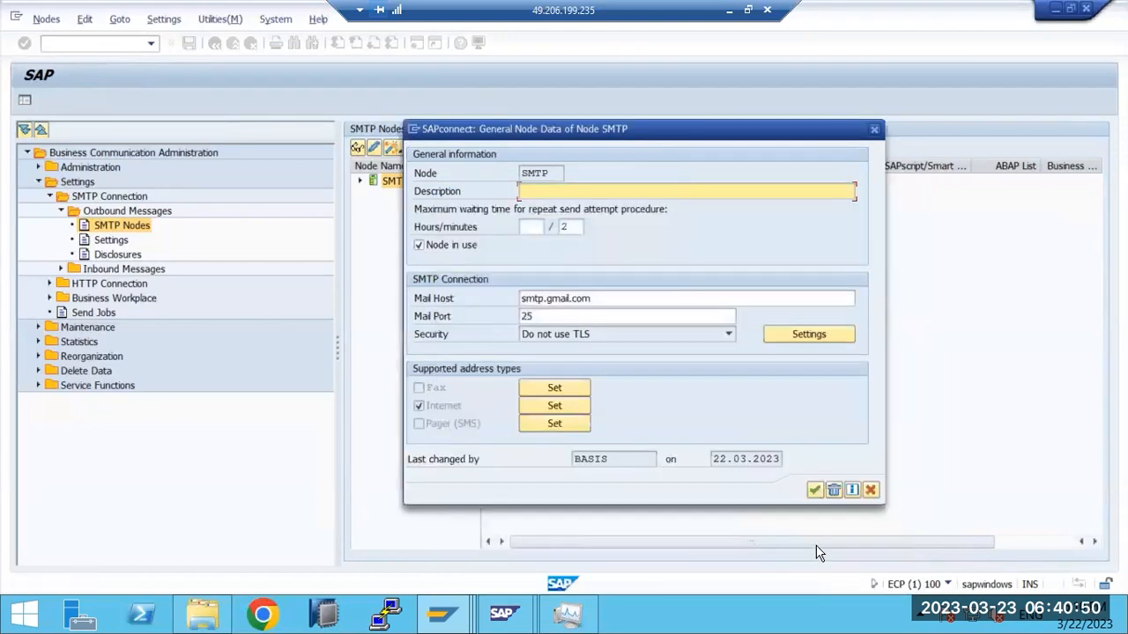
left_click(812, 490)
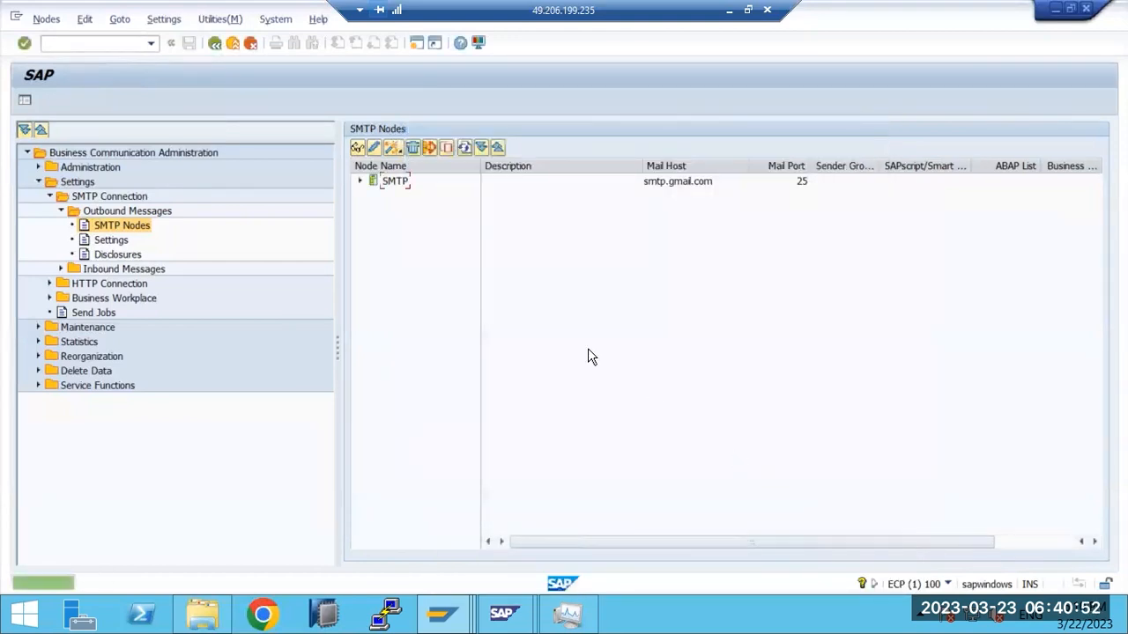
Step: Reopen the SMTP node settings, make sure it is marked in use, and close them
double_click(389, 183)
left_click(419, 244)
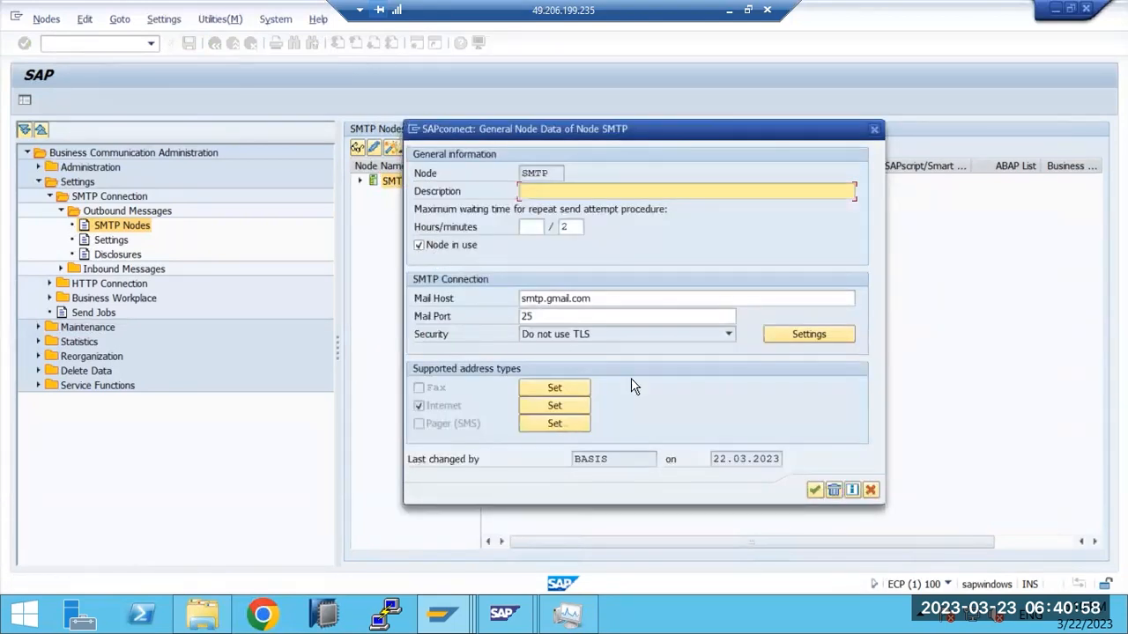
left_click(812, 490)
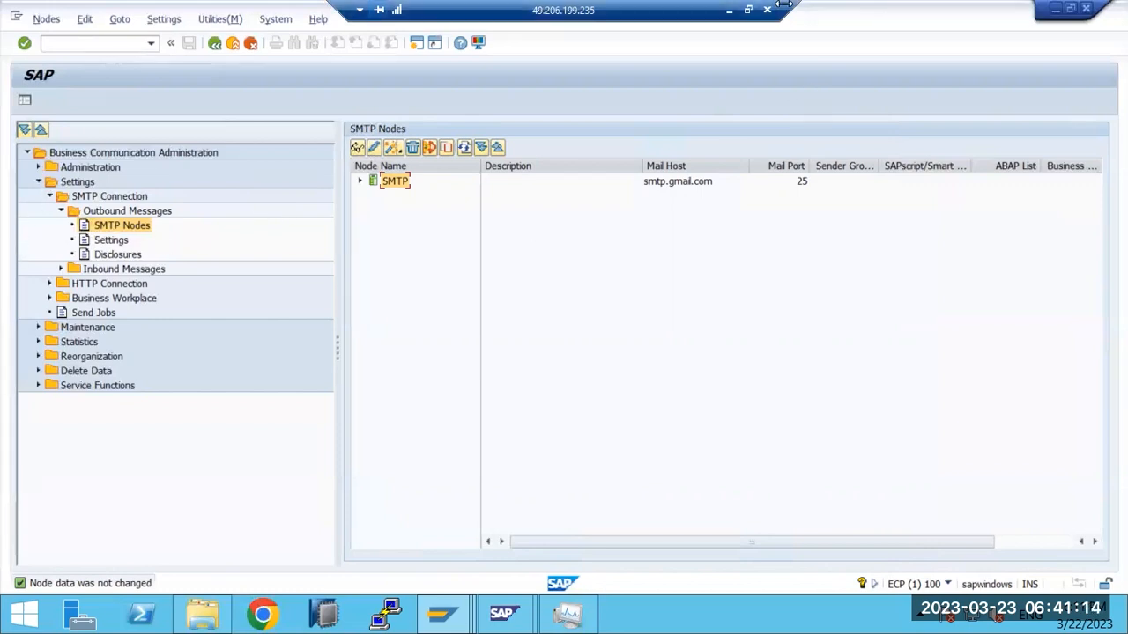
Step: Add note lines 'JOb : SAPCONNECT*', 'SMTP - service' and 'SMTP port -' in Paint
left_click(729, 10)
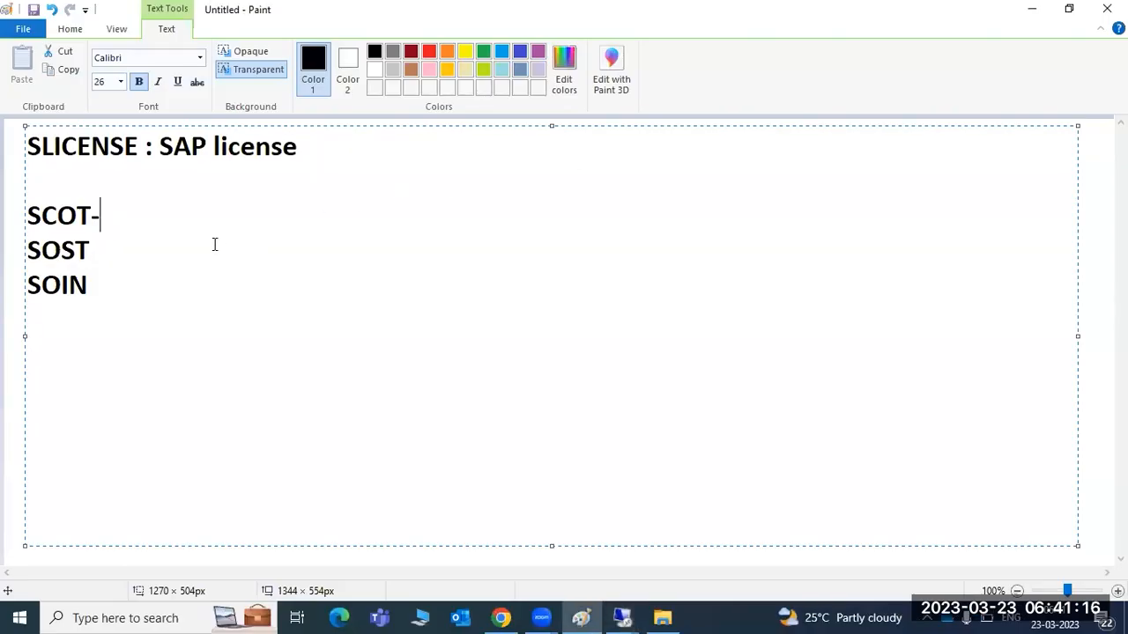
key("Return")
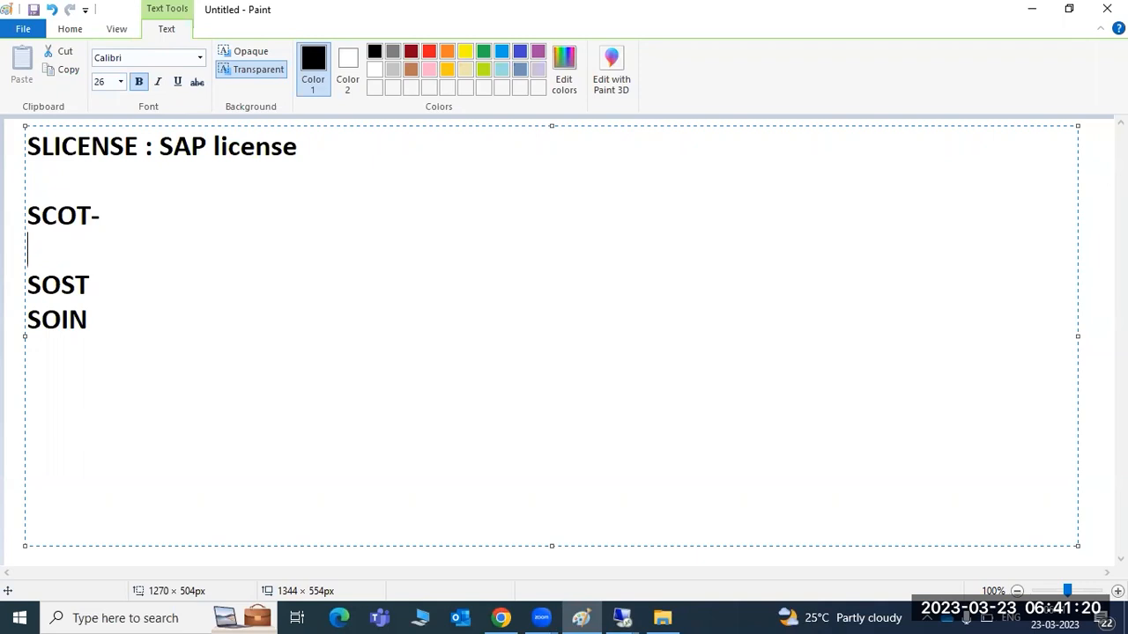
type("JOb :")
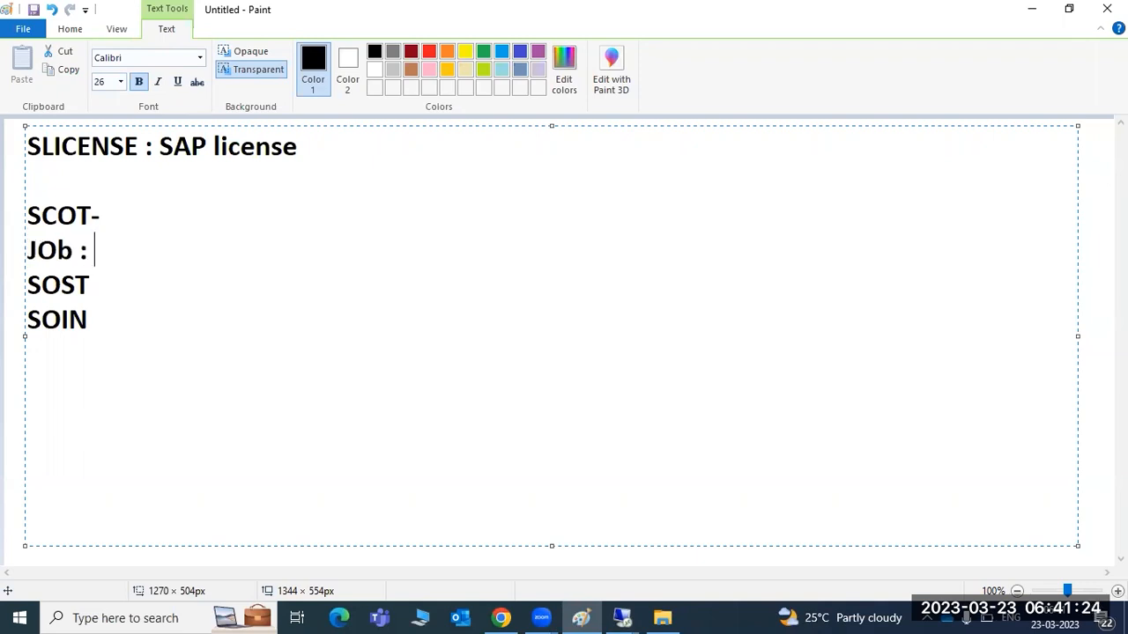
type(" SAPCONNECT*")
key("Return")
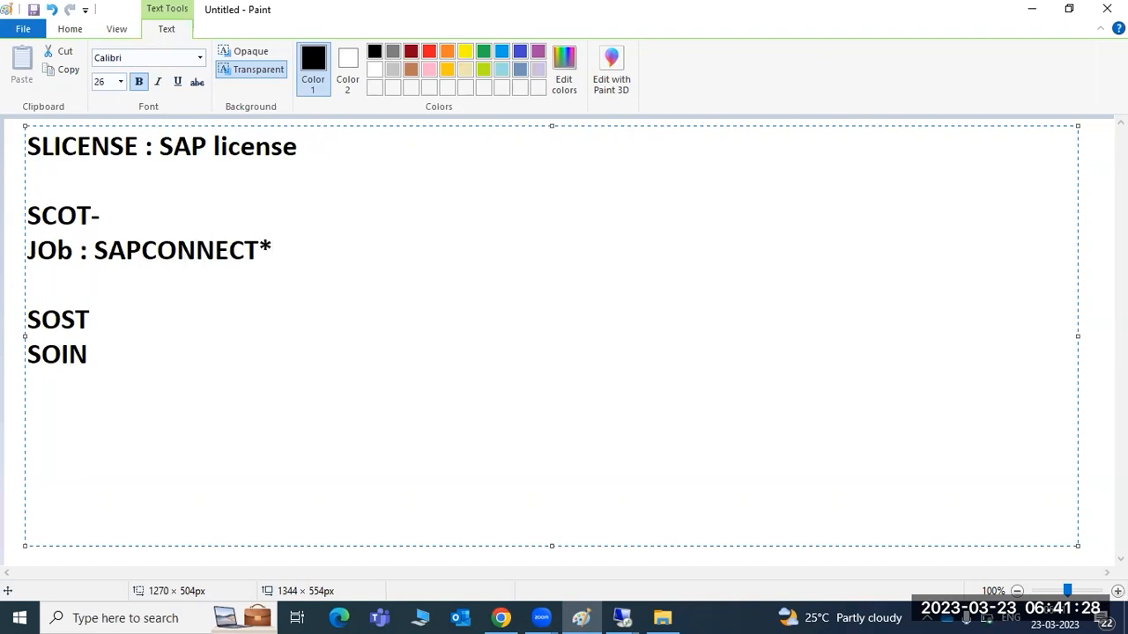
type("SMTP - service")
key("Return")
type("SMTP port ")
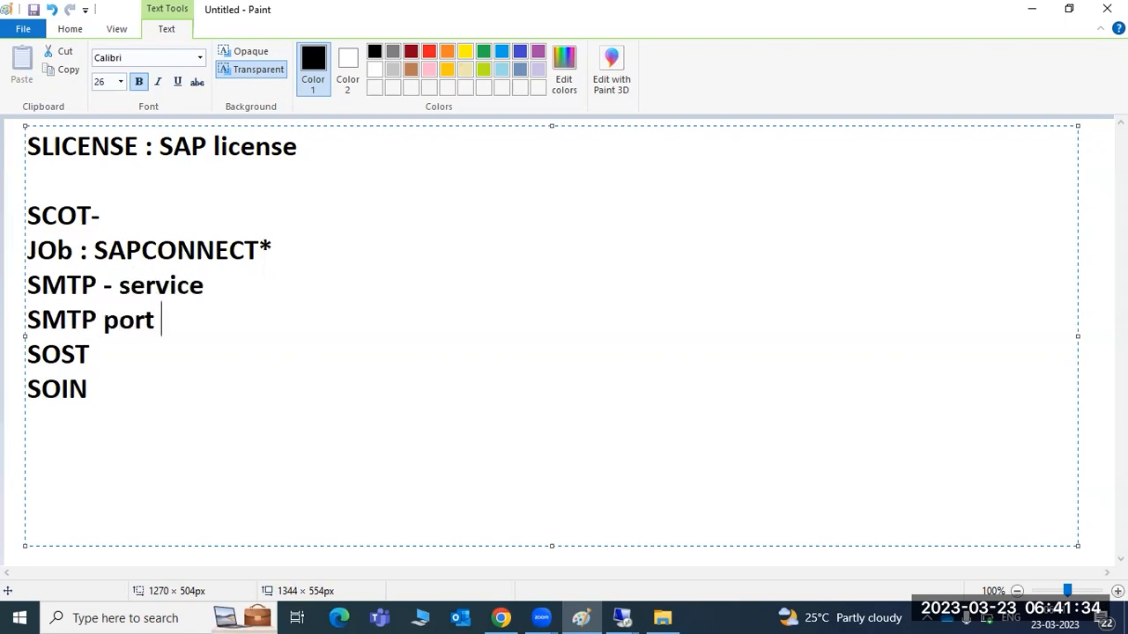
type("-")
key("Return")
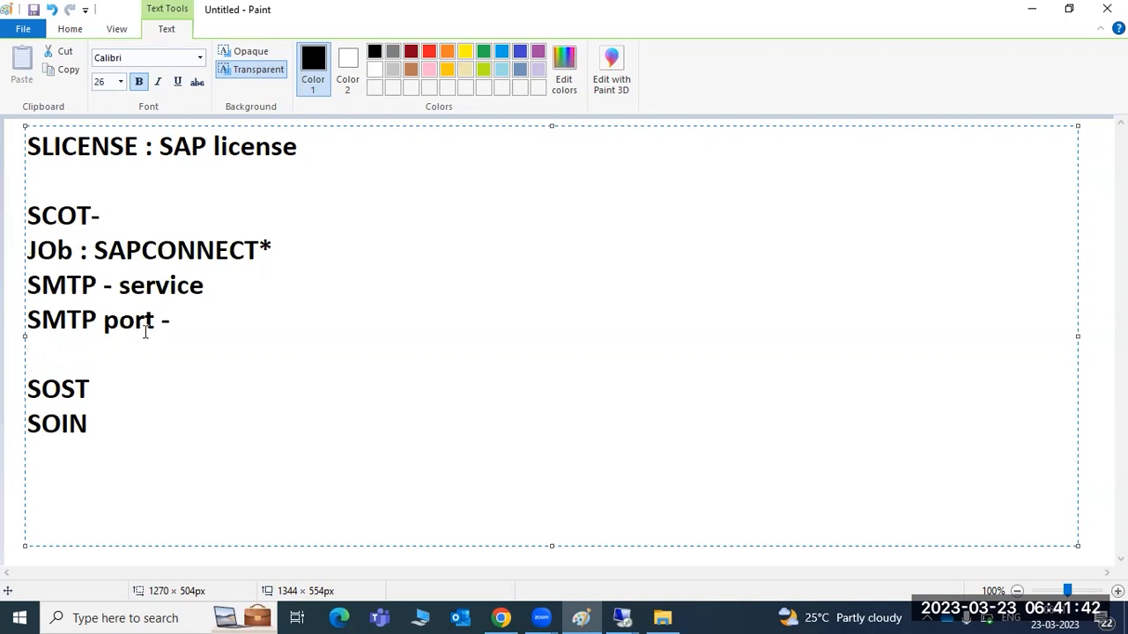
Step: Highlight the SCOT, SAPCONNECT job and SMTP note lines, then return to SAP
left_click_drag(186, 317, 27, 322)
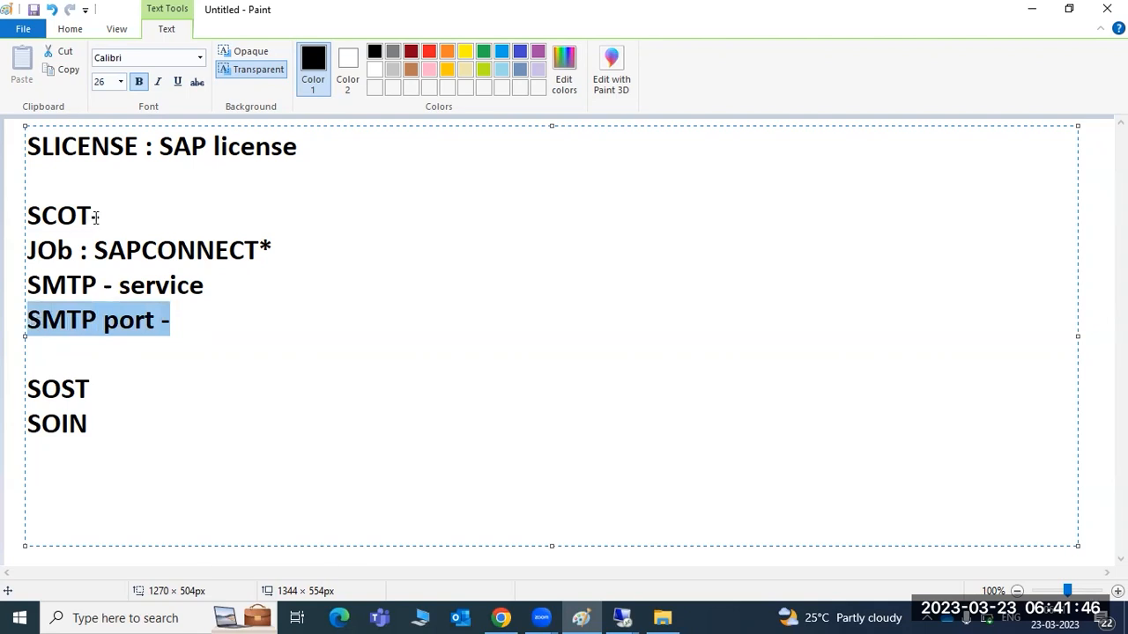
left_click_drag(124, 217, 25, 217)
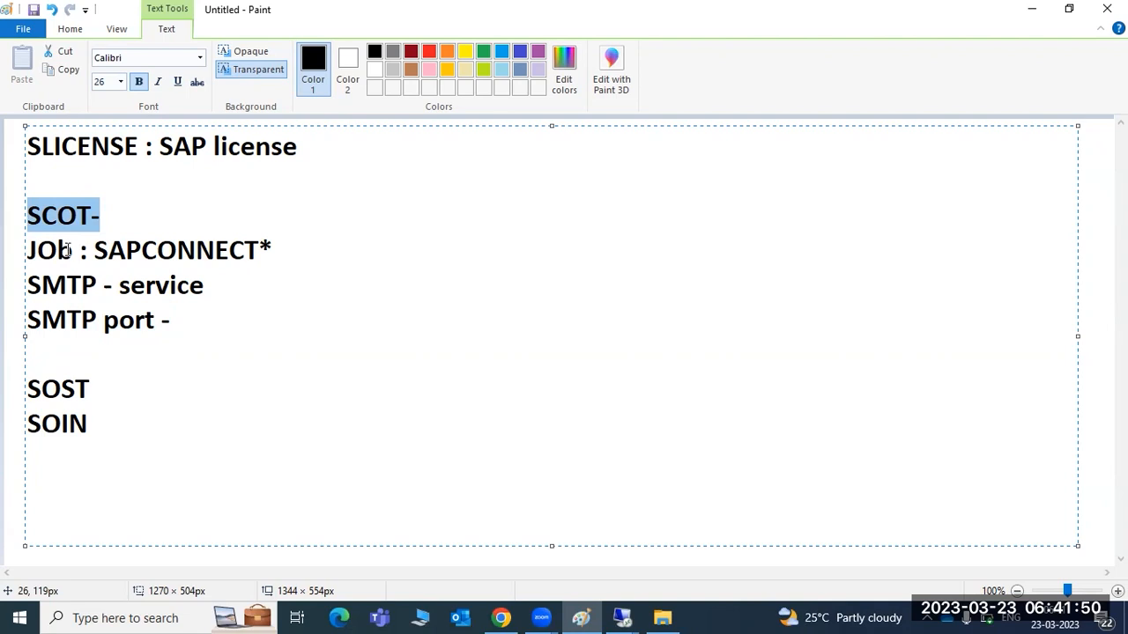
left_click(110, 251)
left_click_drag(113, 248, 243, 250)
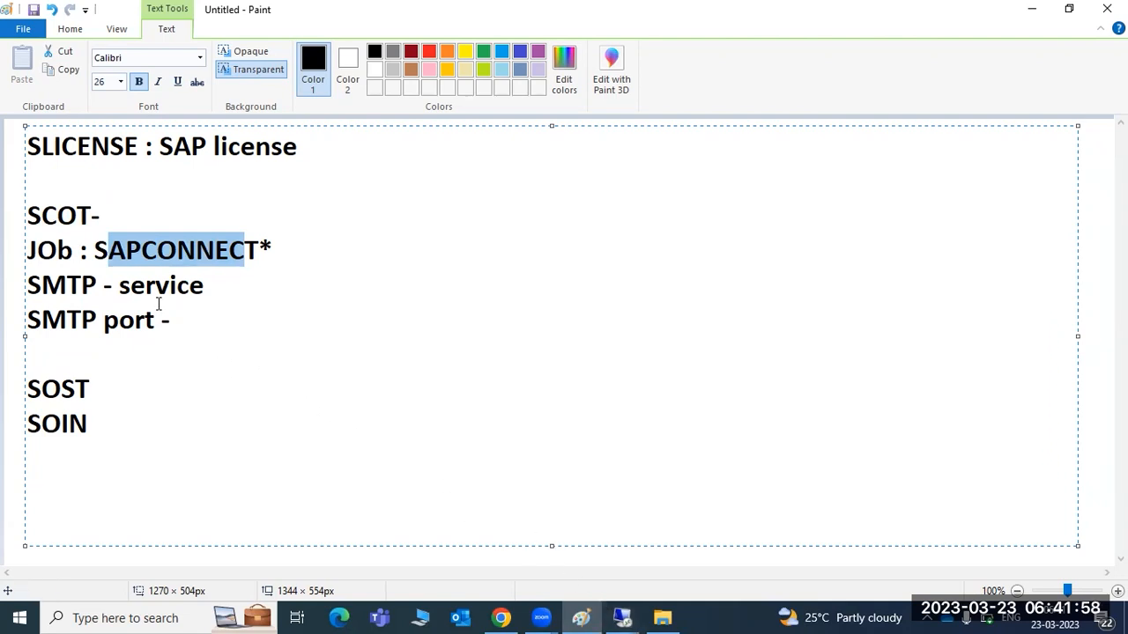
left_click_drag(168, 324, 116, 284)
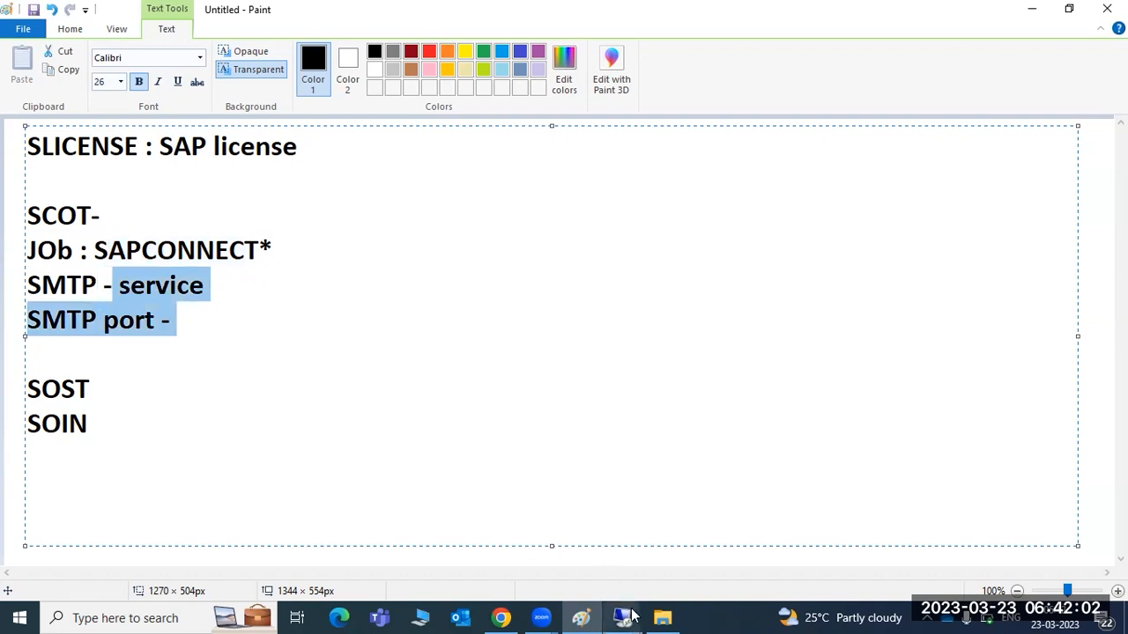
mouse_move(632, 614)
left_click(674, 542)
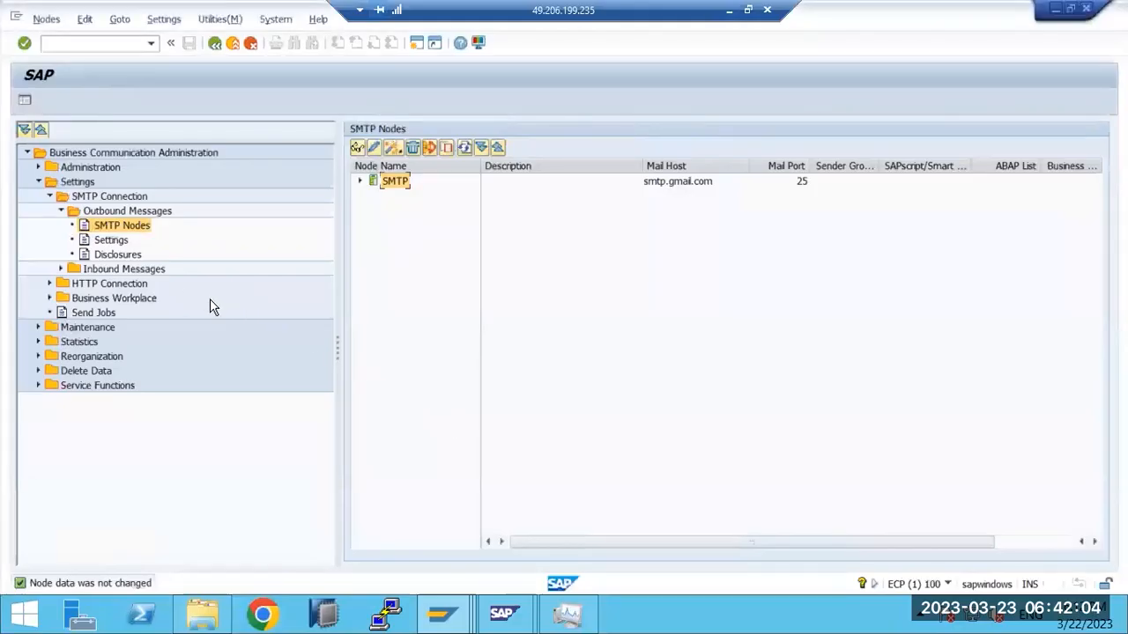
Step: Run /nsmicm to open the ICM Monitor for sapwindows_ECP_11, then minimise the remote session
left_click(97, 45)
type("/nsmicm")
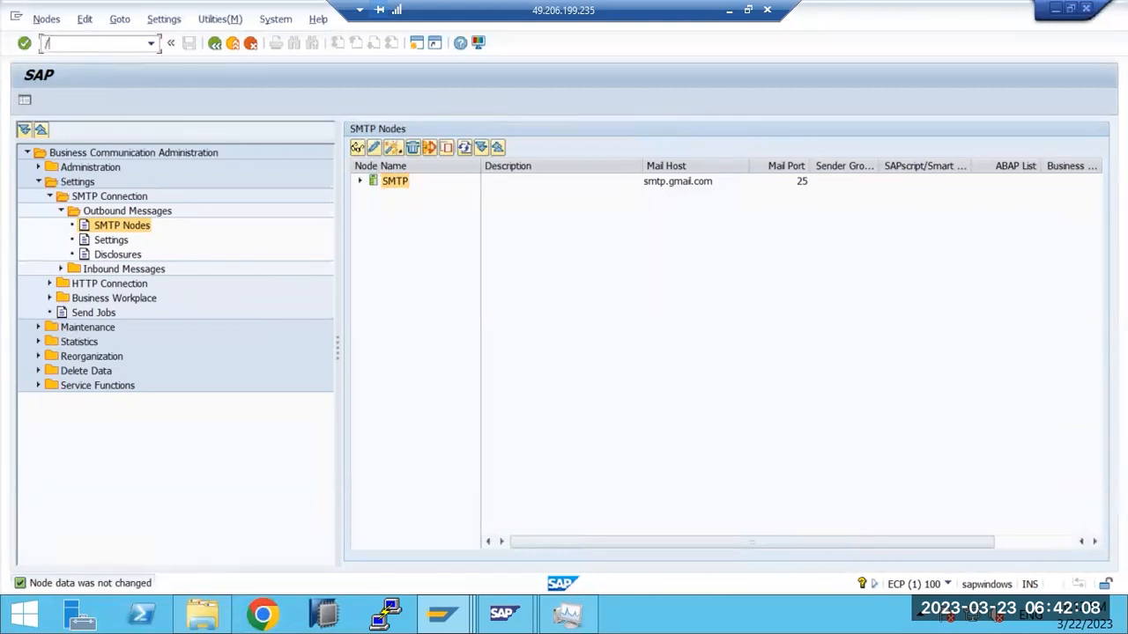
key("Return")
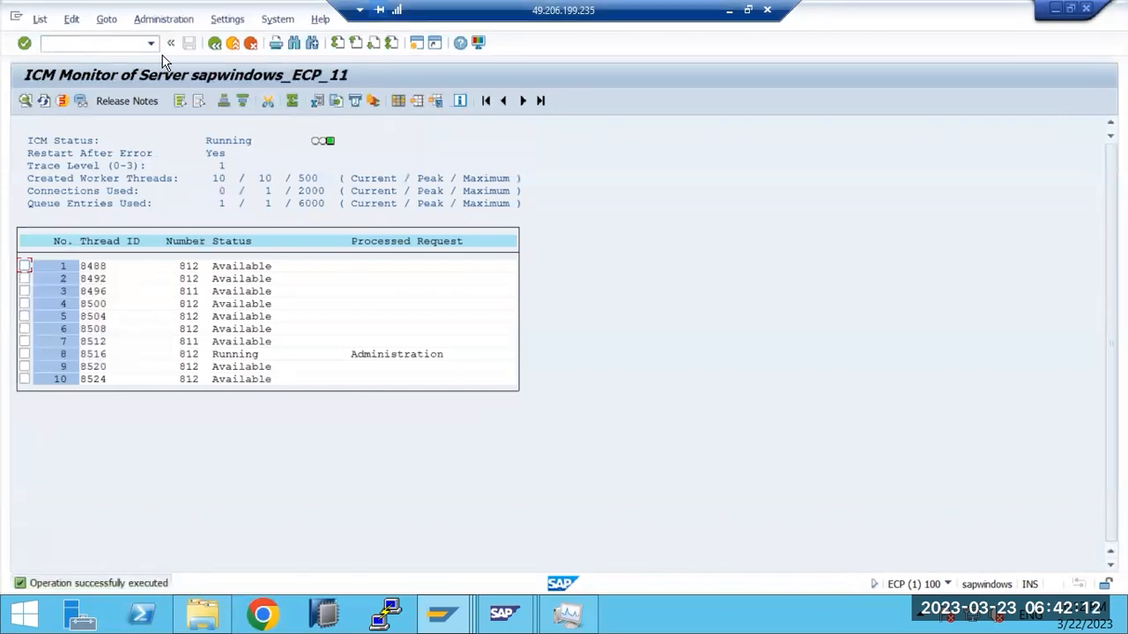
left_click(729, 9)
Step: Replace the 'SMTP port -' note line with 'SMICM -' and switch to Chrome's SAP Support Portal
left_click(168, 320)
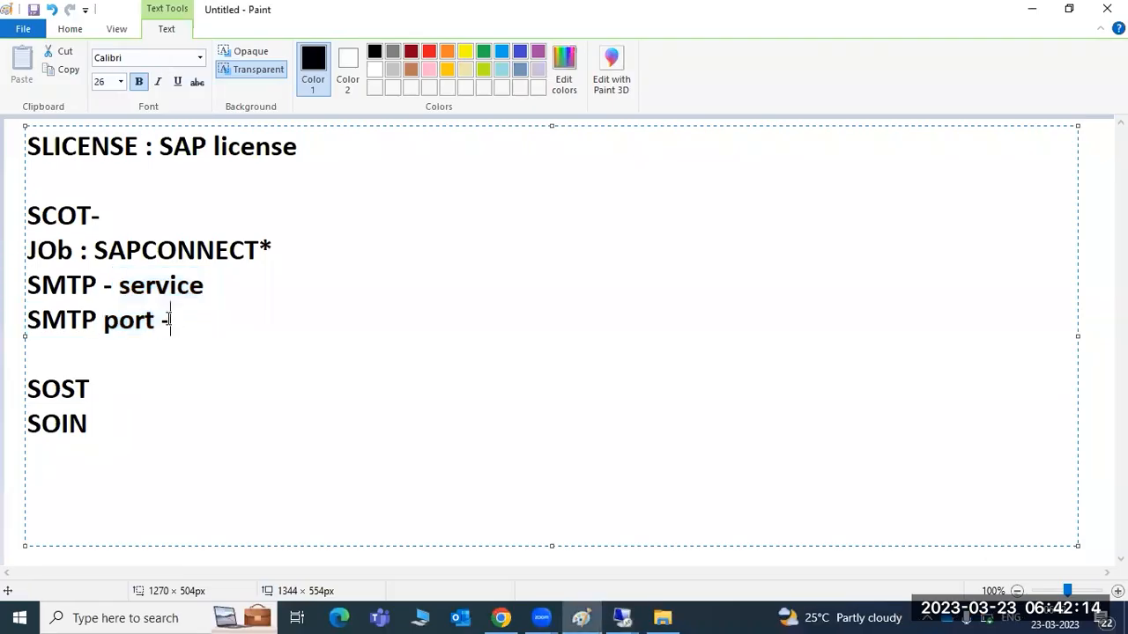
left_click_drag(168, 320, 31, 321)
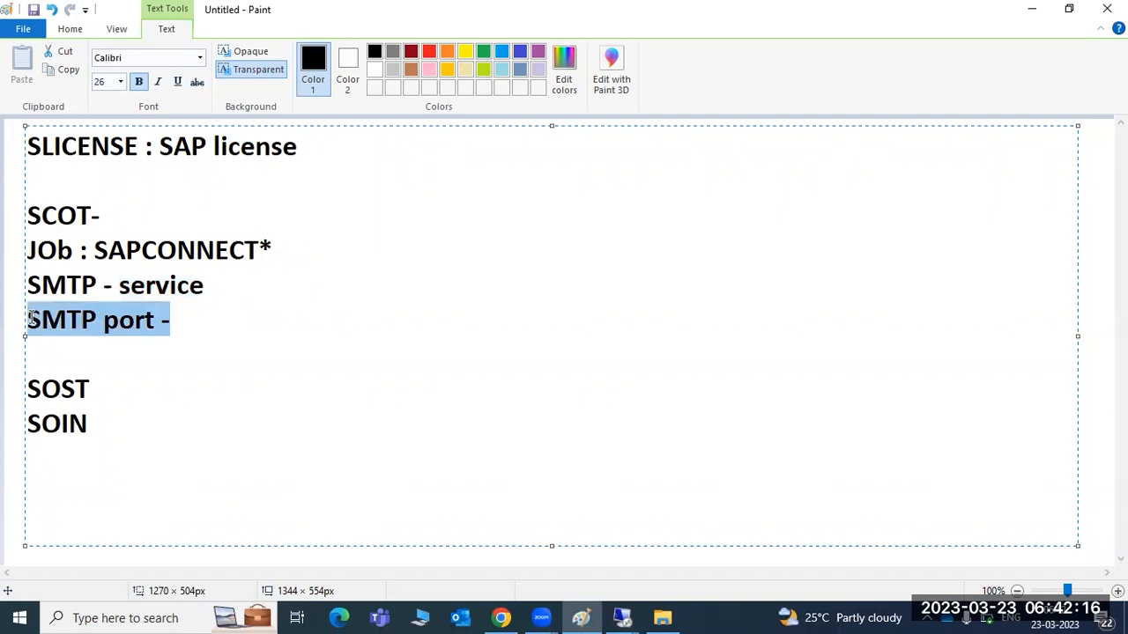
key("Return")
key("Return")
type("SMICM -")
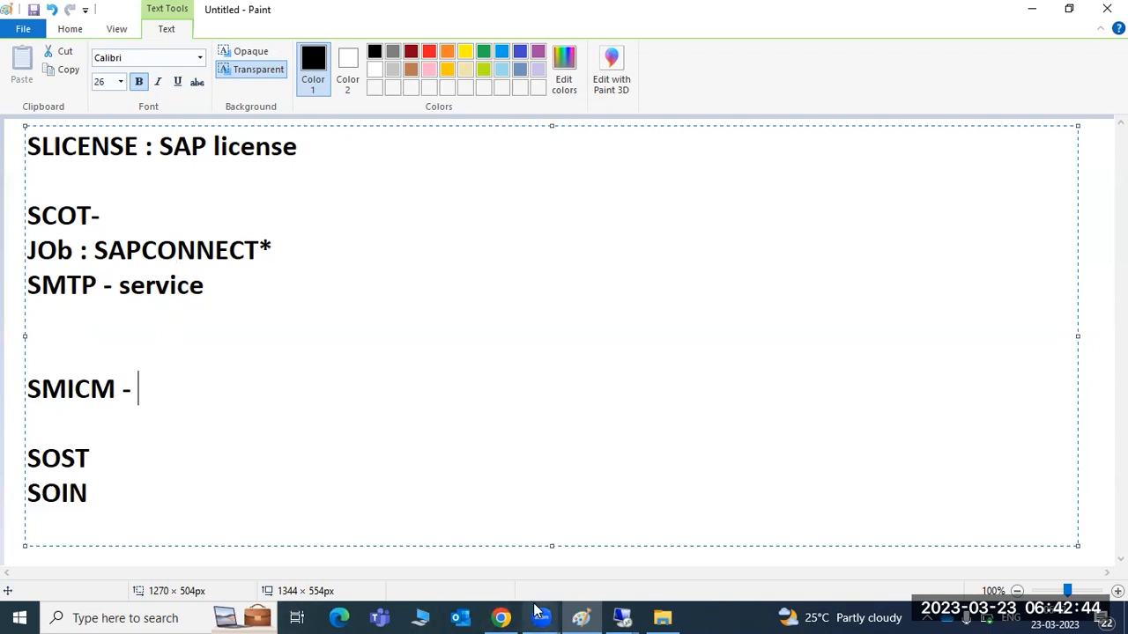
left_click(500, 617)
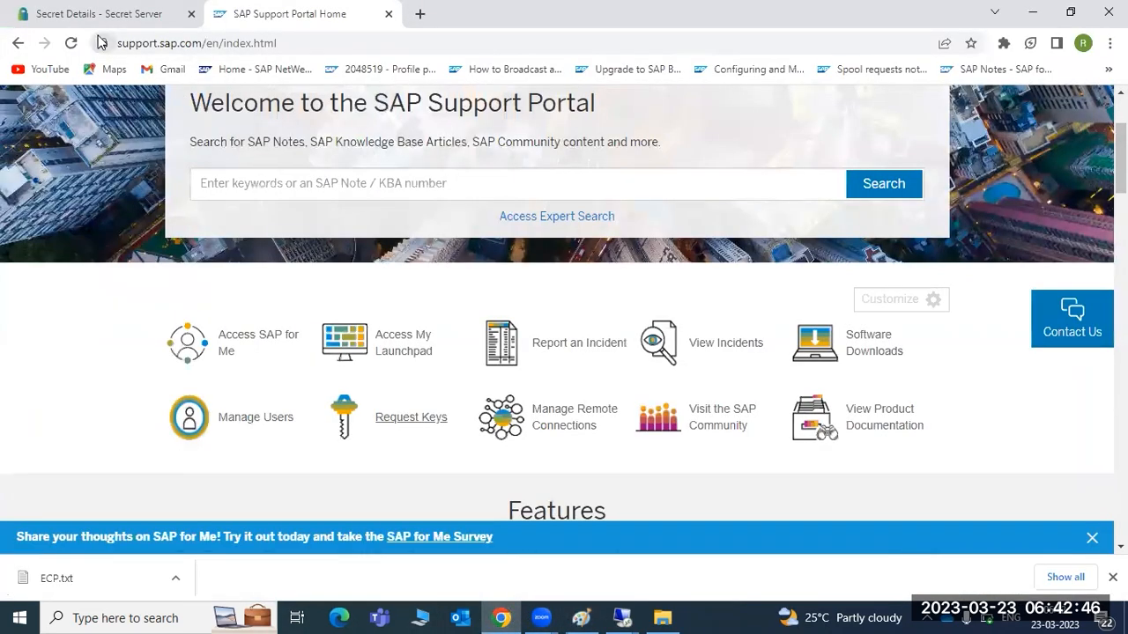
Step: Open a blank Chrome tab, highlight the SMICM note line in Paint, and return to SAP
left_click(420, 13)
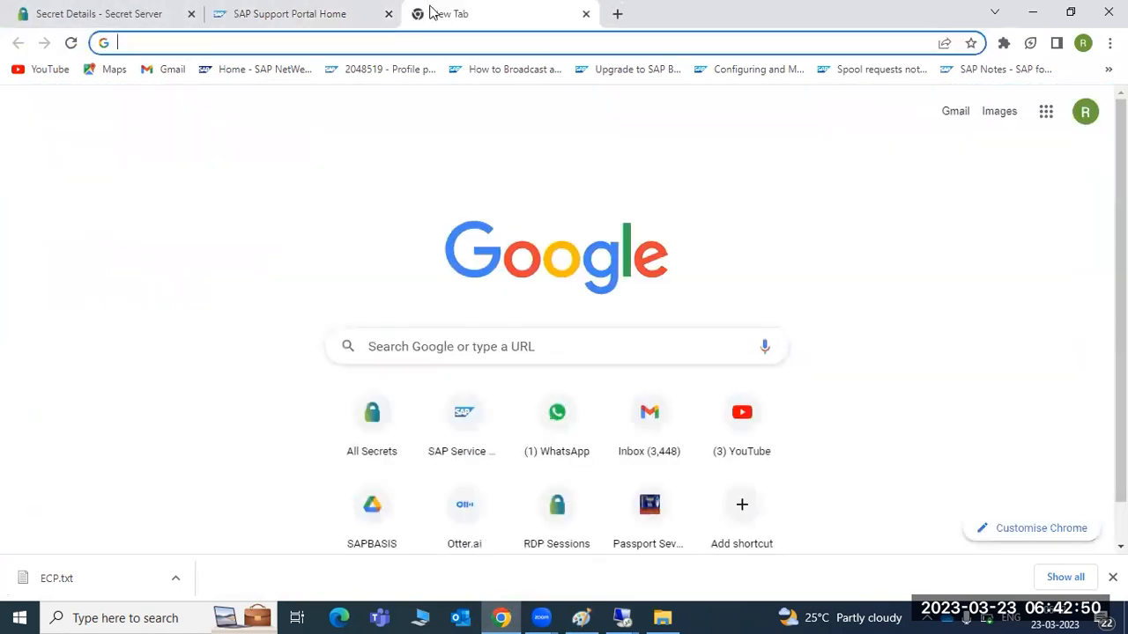
left_click(581, 617)
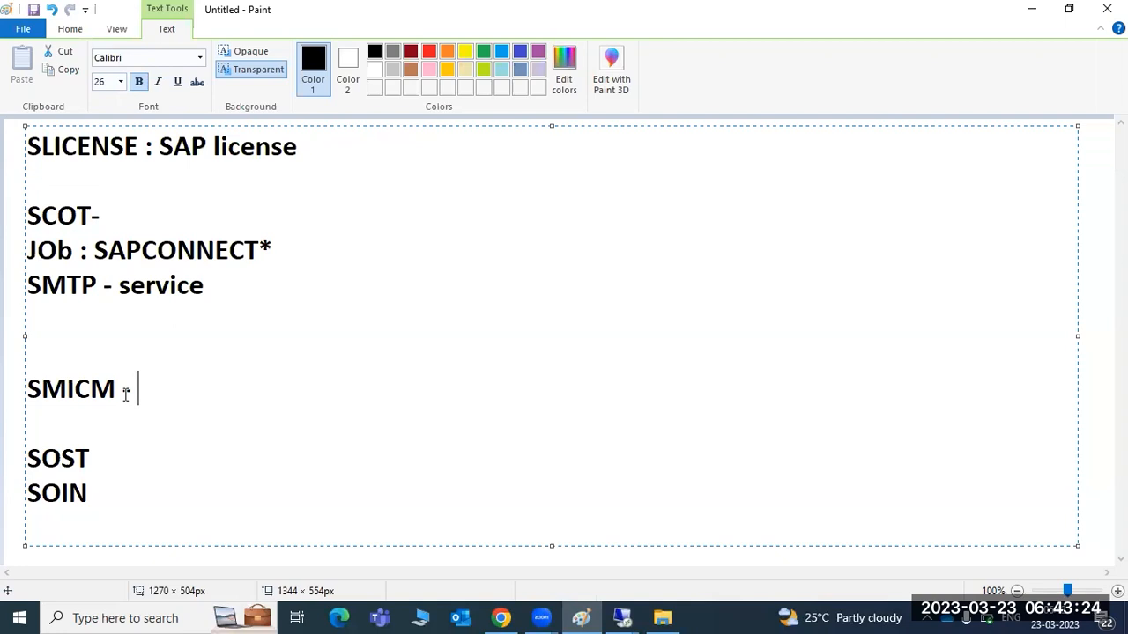
left_click_drag(140, 406, 44, 389)
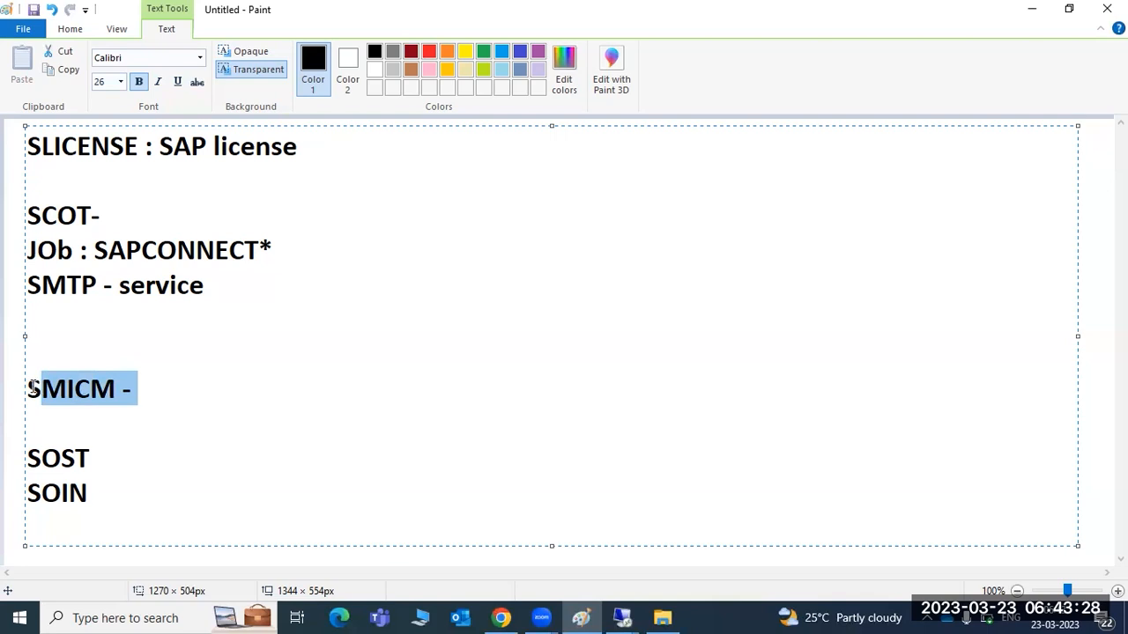
mouse_move(629, 614)
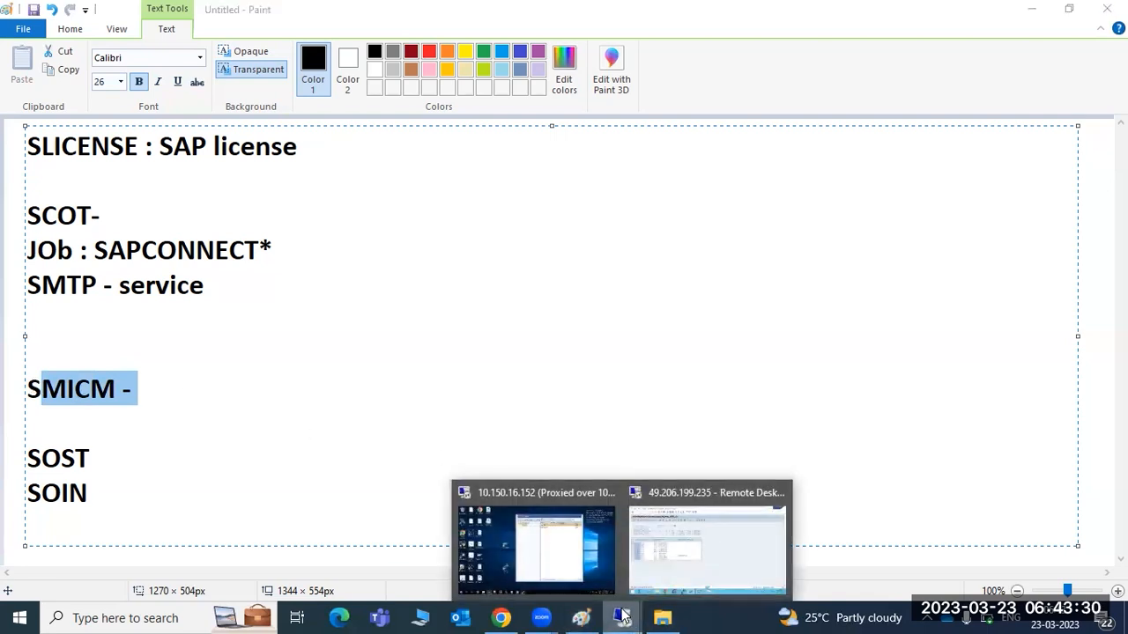
left_click(680, 525)
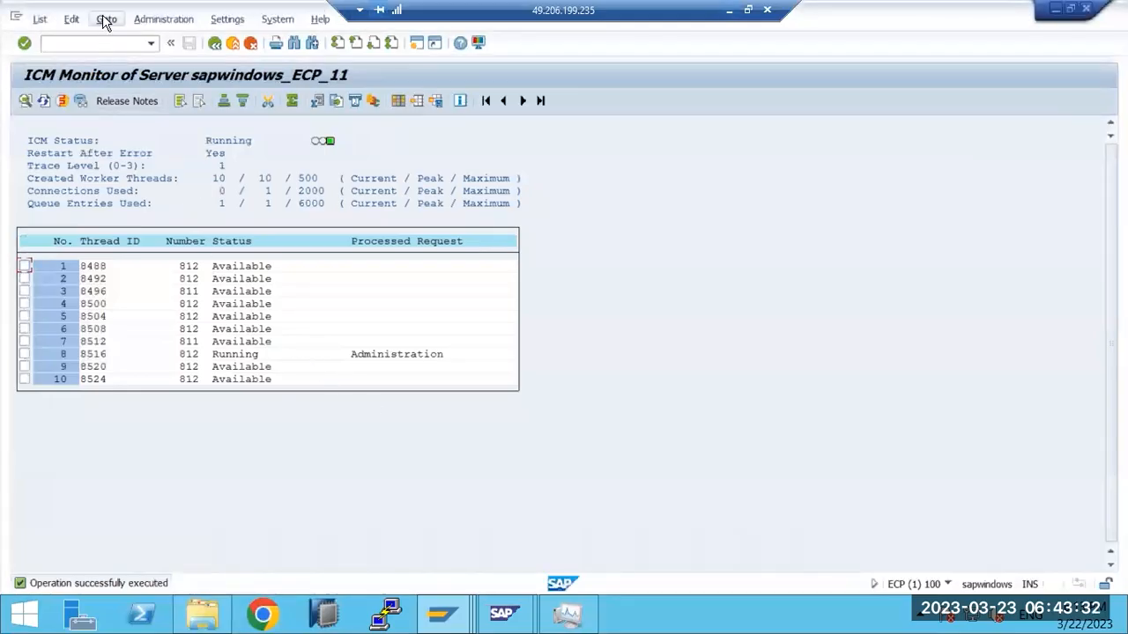
Step: Check the SMTP service note in Paint and bring the ICM Monitor back full-screen
left_click(103, 17)
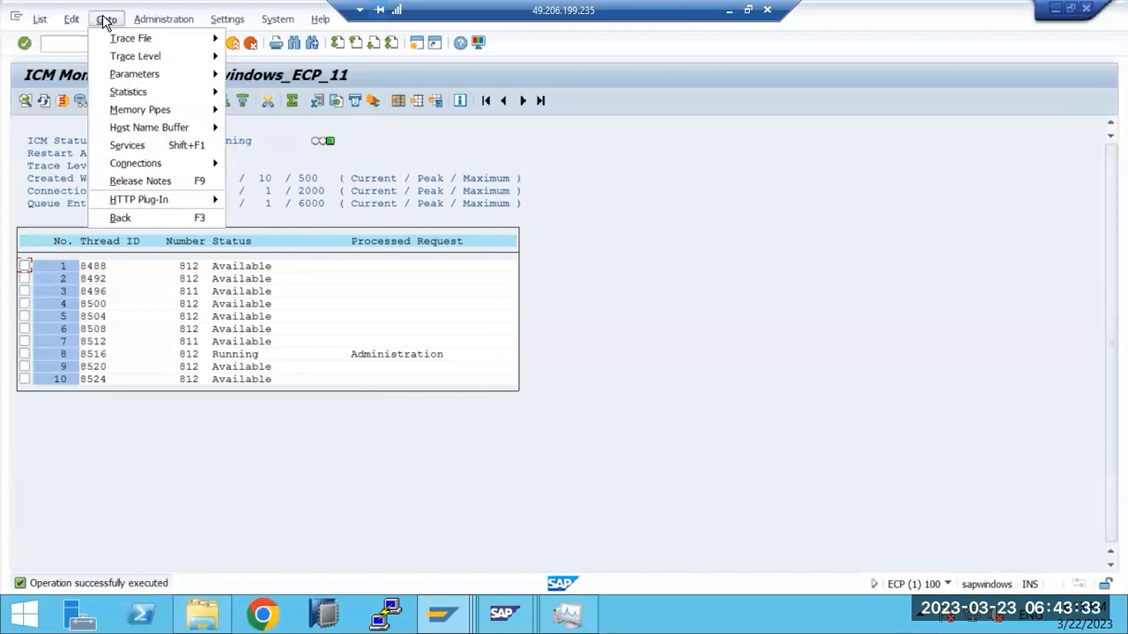
left_click(728, 10)
left_click_drag(40, 285, 169, 290)
left_click(177, 285)
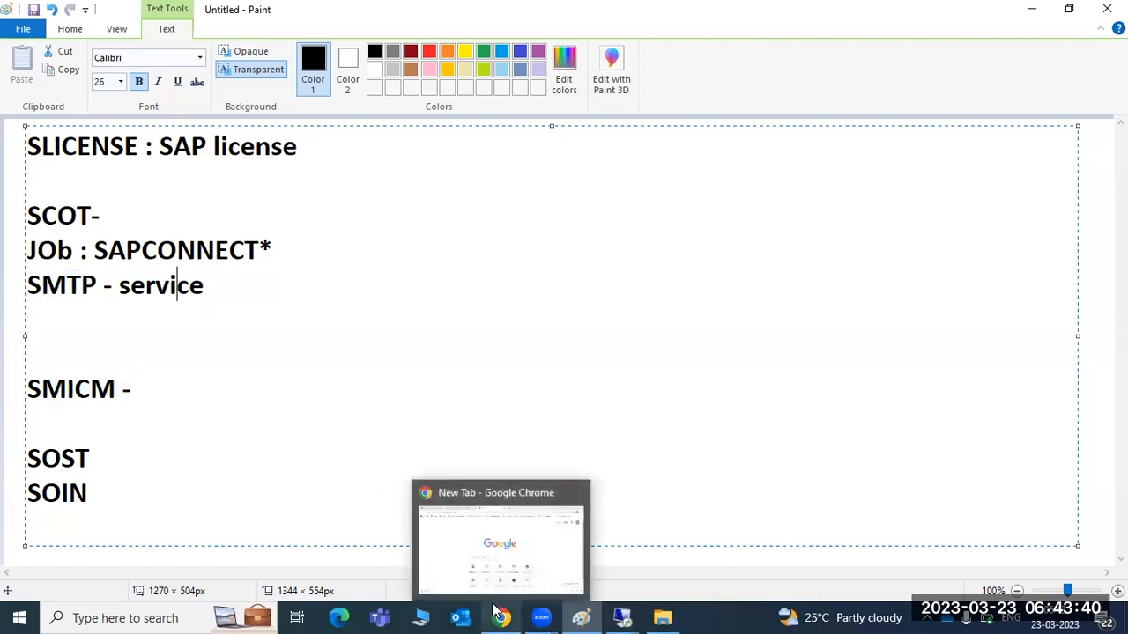
left_click(633, 615)
left_click(707, 546)
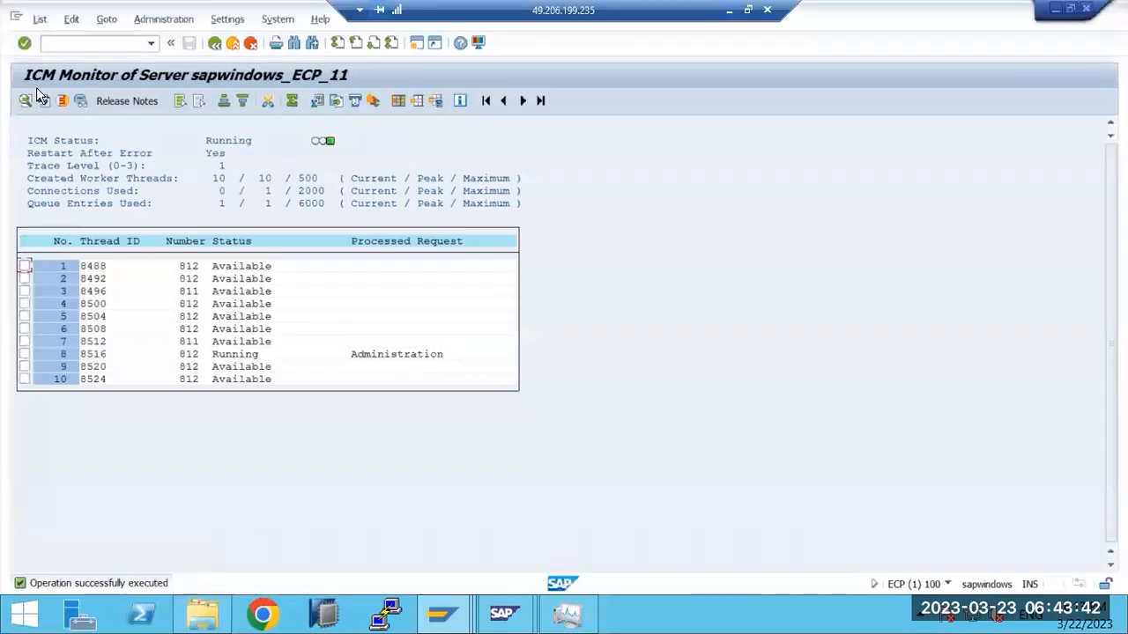
Step: Open the ICM list of active services and mark the SMTP service row
left_click(107, 24)
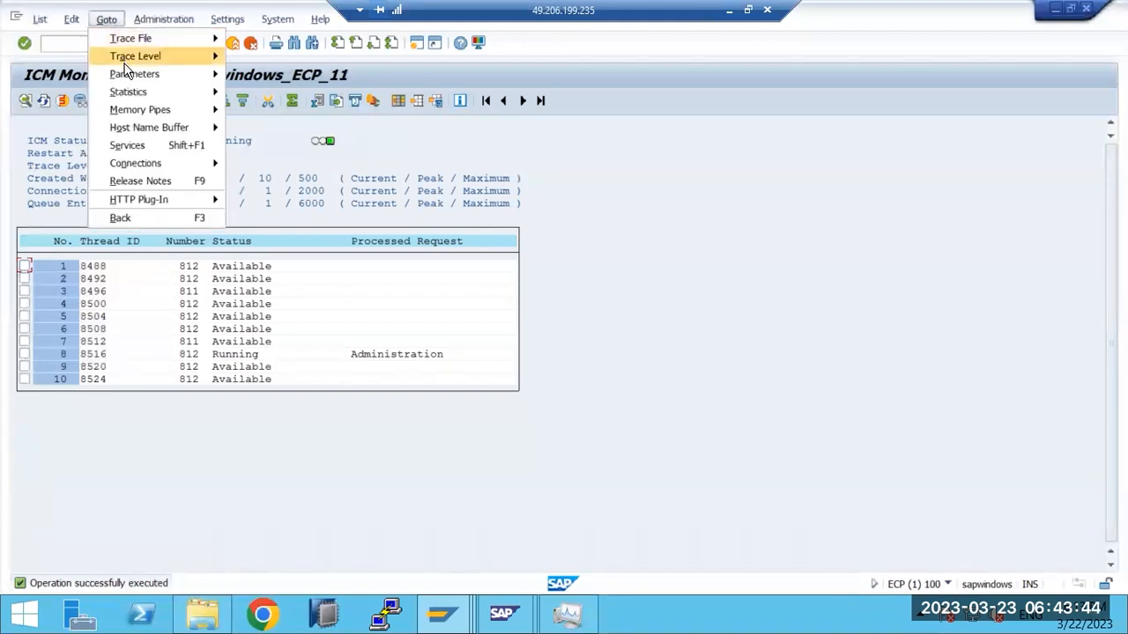
mouse_move(126, 77)
left_click(128, 147)
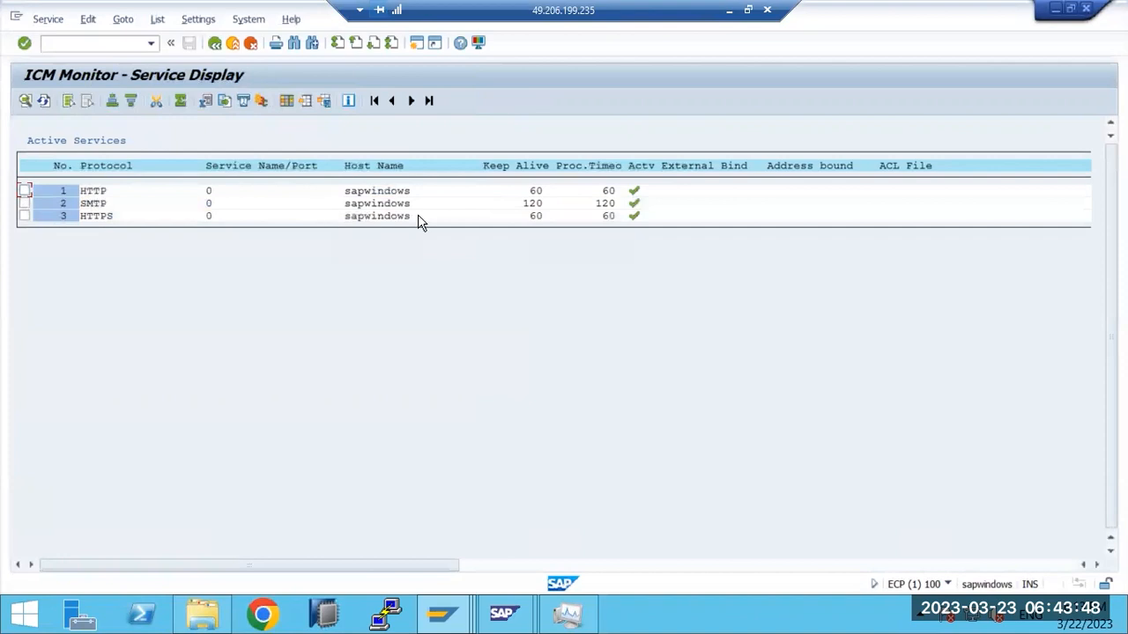
left_click(24, 202)
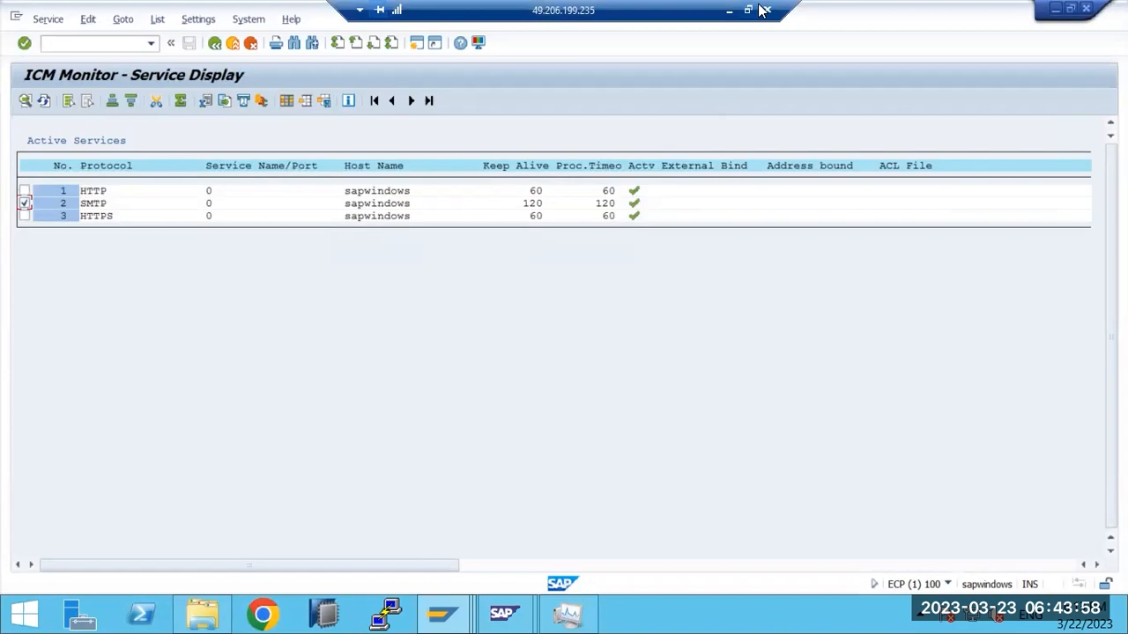
Step: Review the SAPCONNECT job and SMTP service notes, then return to the services list
left_click(728, 10)
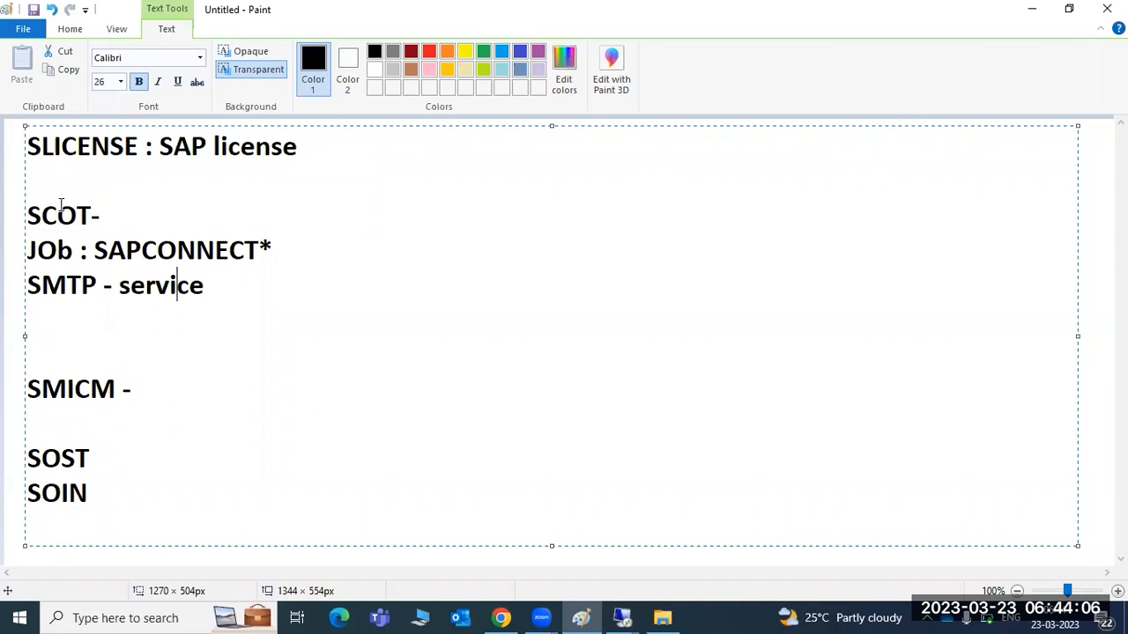
left_click_drag(73, 251, 267, 250)
left_click_drag(121, 285, 219, 292)
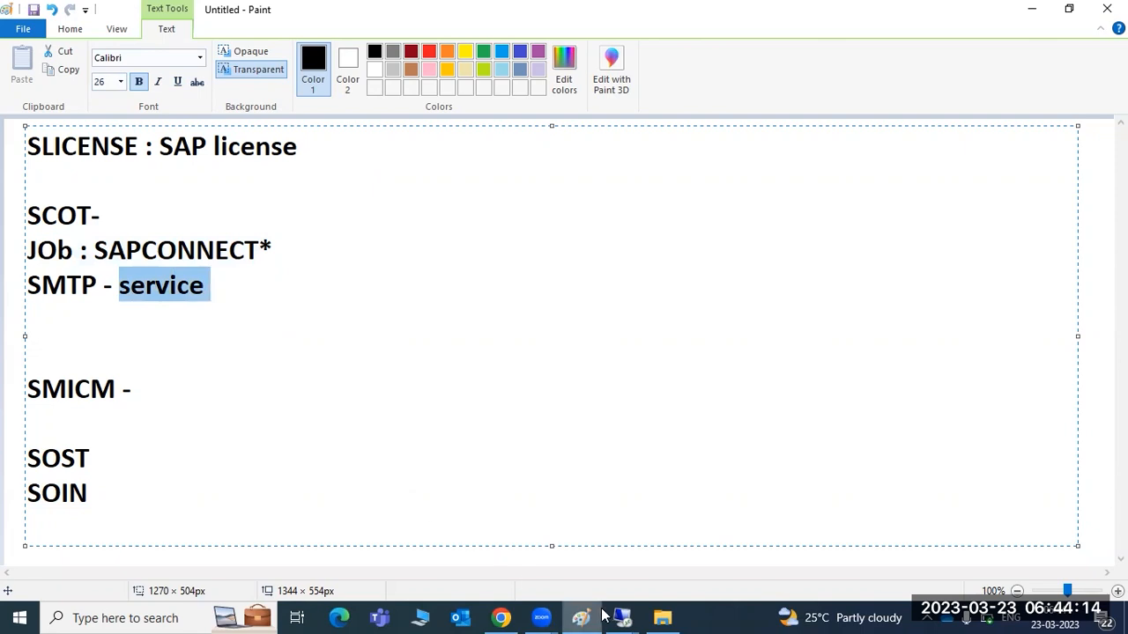
mouse_move(622, 616)
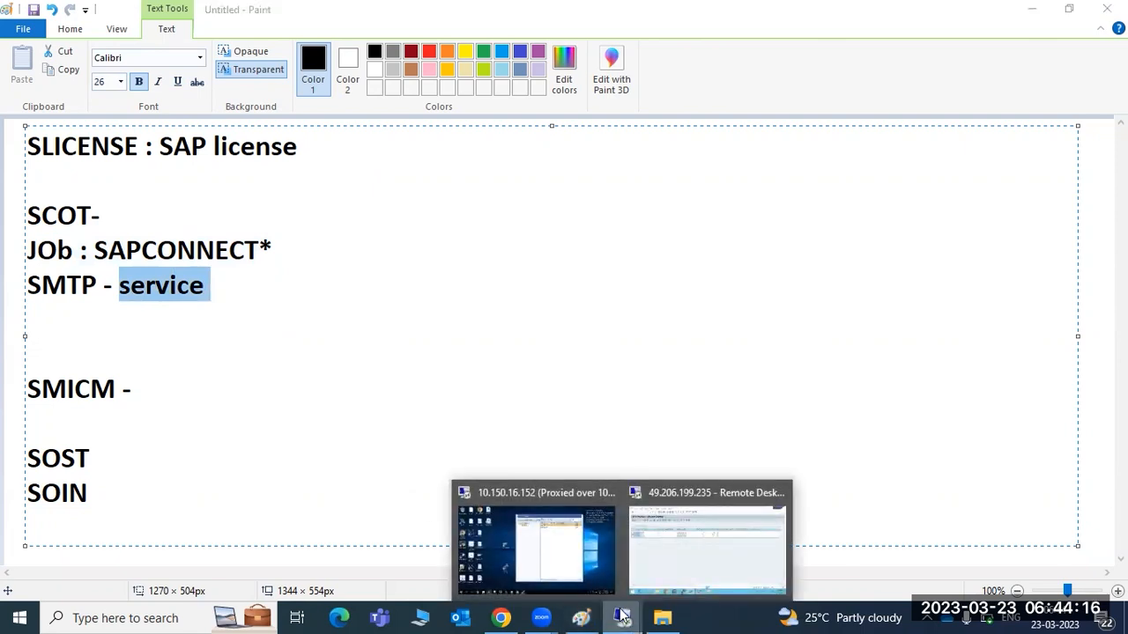
left_click(654, 537)
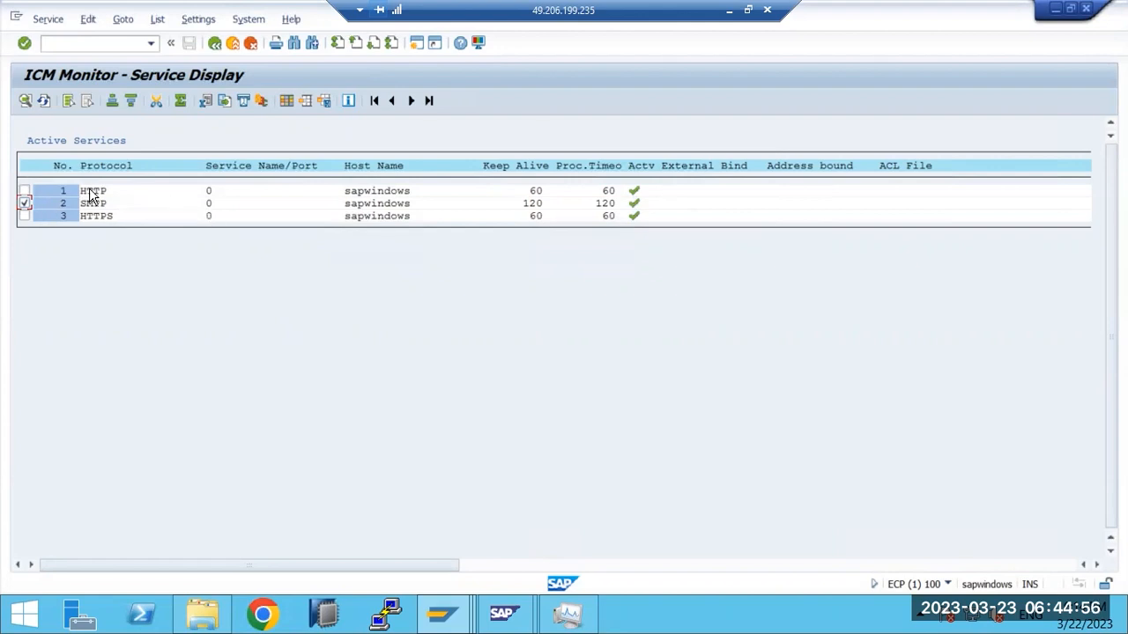
Step: Try moving the SMTP service to port 25, cancel when it fails, and return to SAP Easy Access
left_click(47, 21)
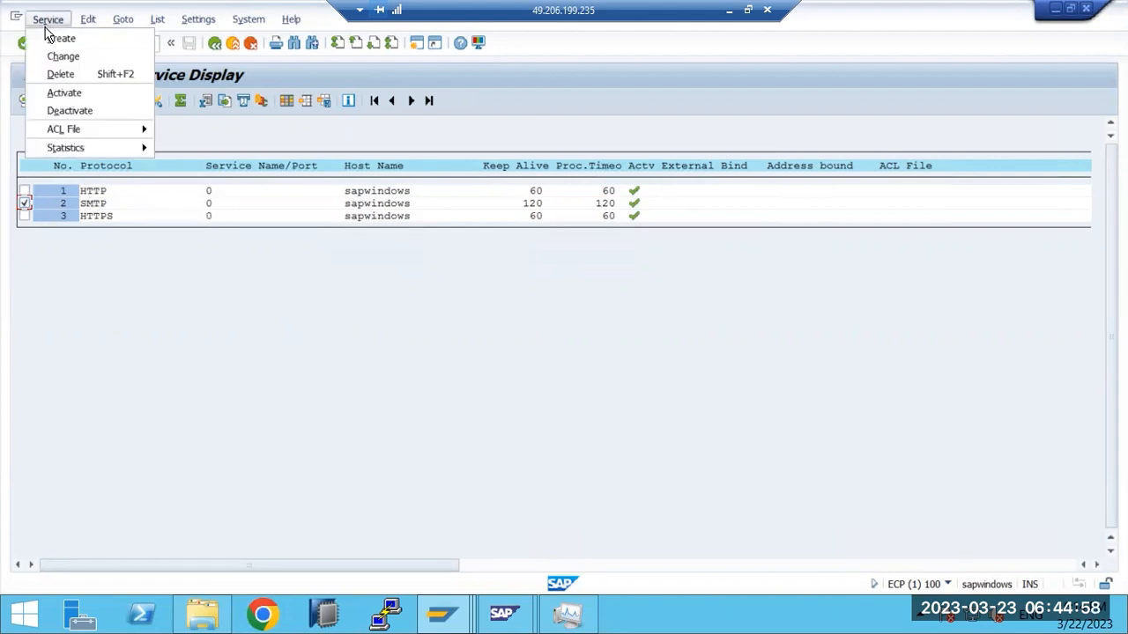
left_click(52, 56)
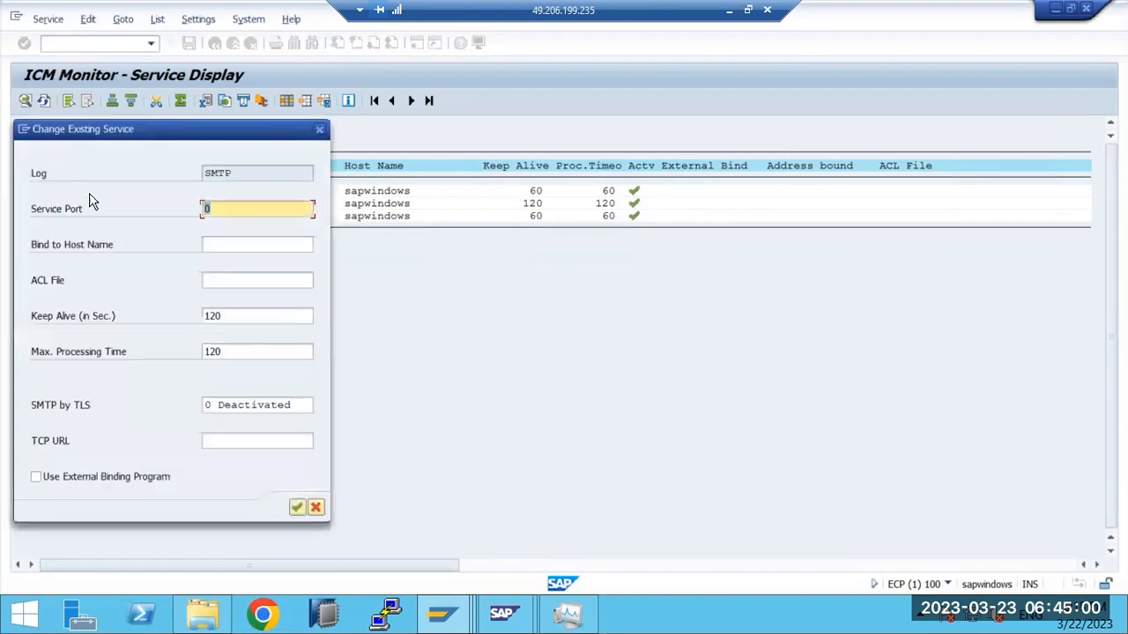
type("25")
left_click(297, 508)
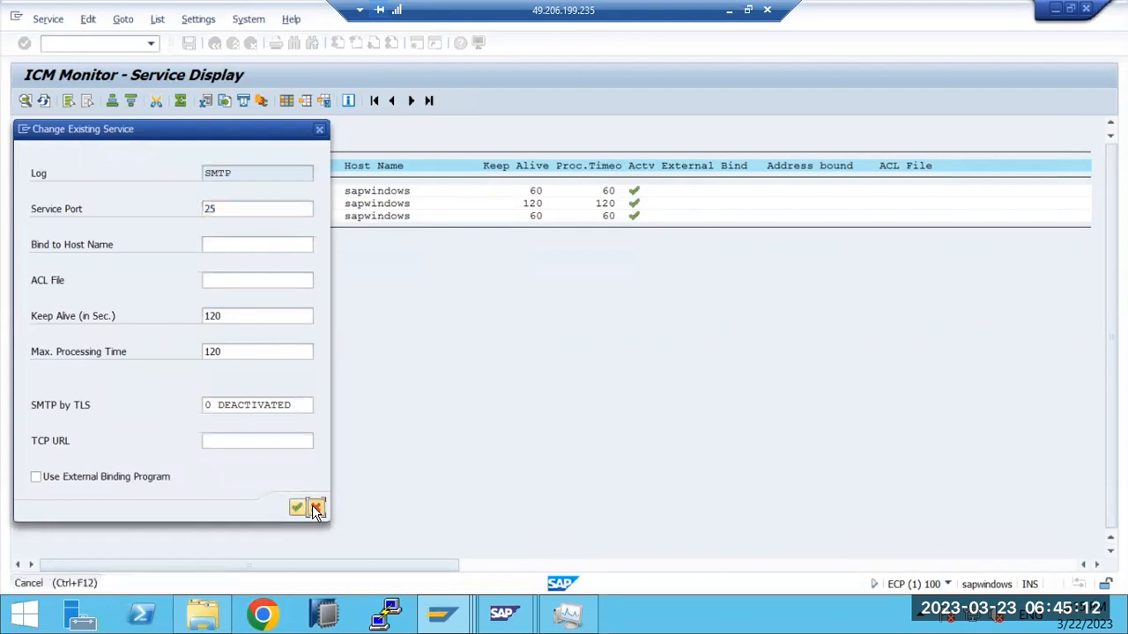
left_click(315, 508)
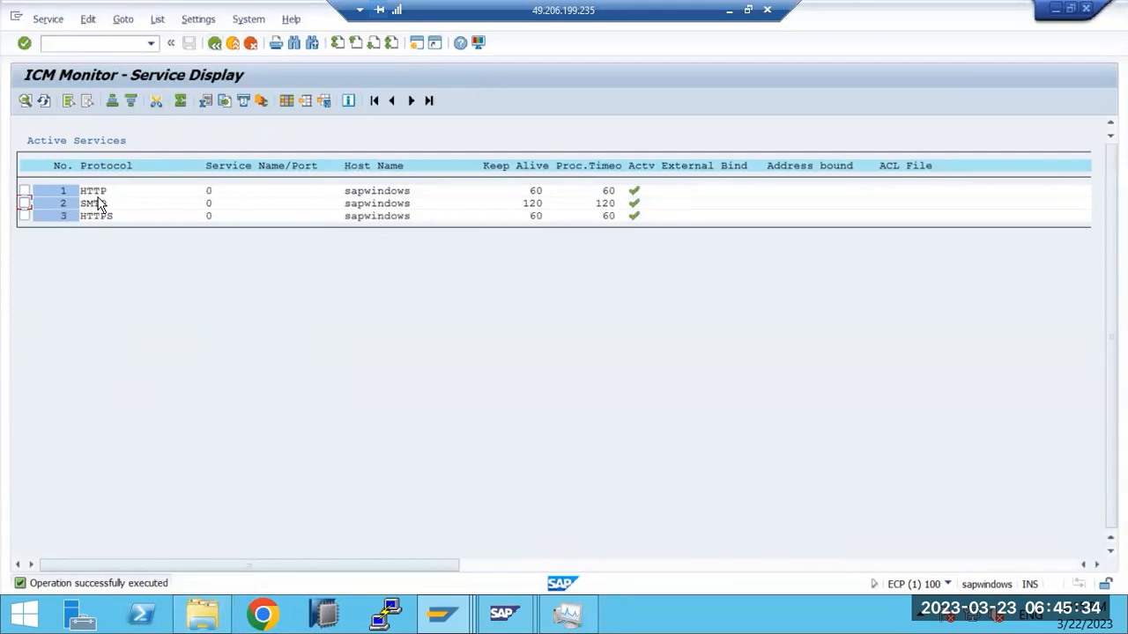
key("F3")
key("F3")
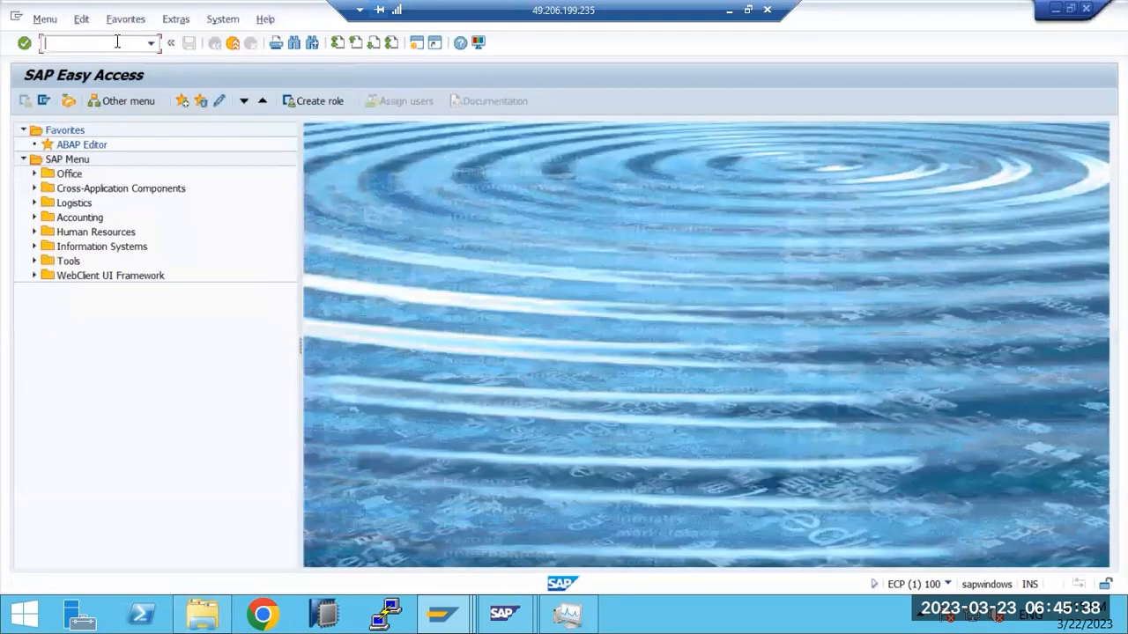
Step: Minimize SAP and select the SAPCONNECT job name in the Paint notes
left_click(729, 10)
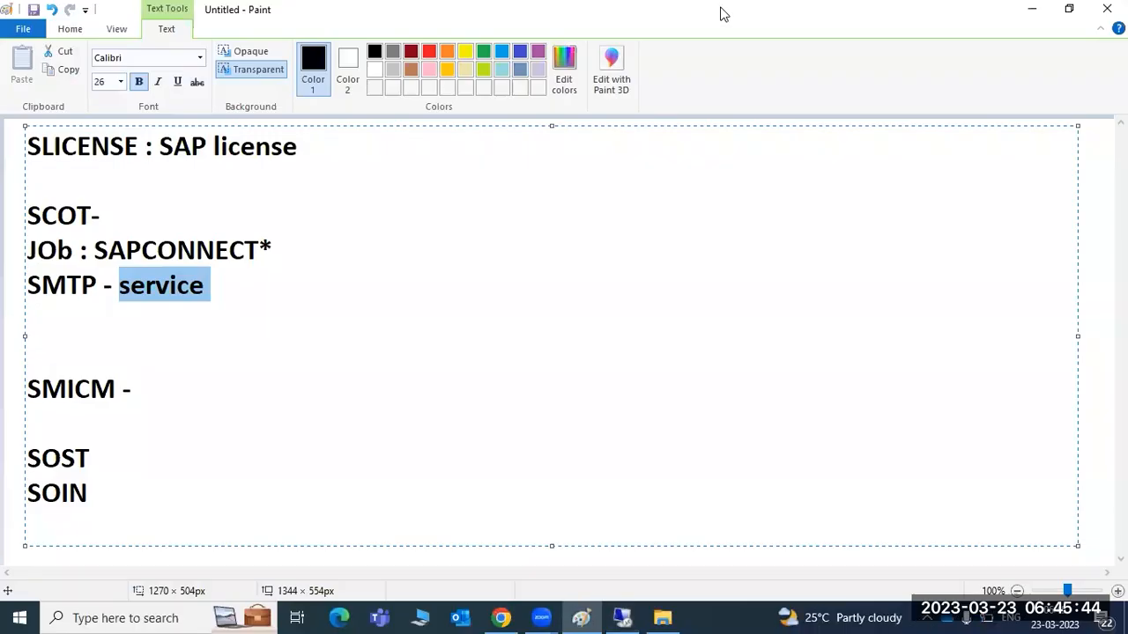
left_click_drag(98, 245, 284, 244)
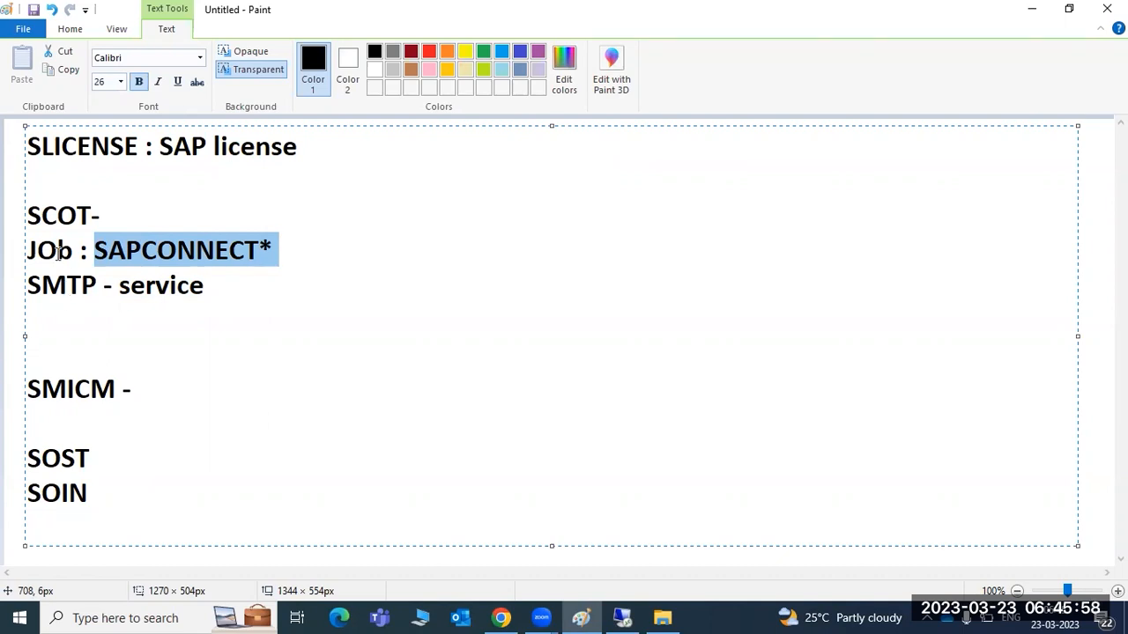
left_click(56, 217)
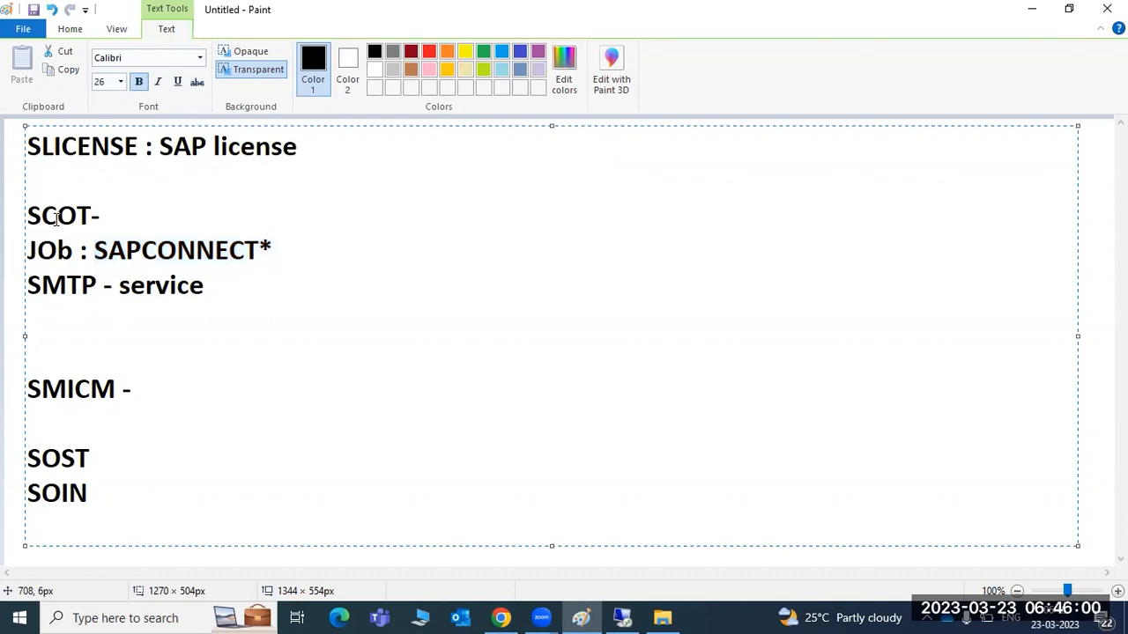
left_click_drag(93, 252, 203, 247)
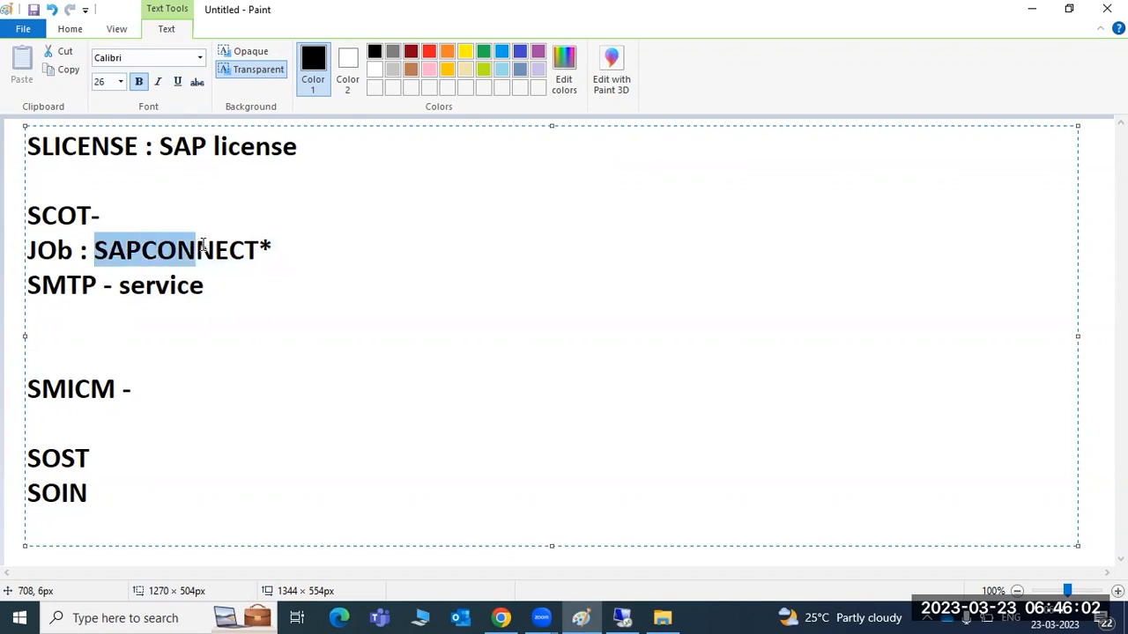
Step: Replace 'service' with 'port' on the SMTP line and delete the blank line beneath it
left_click(205, 286)
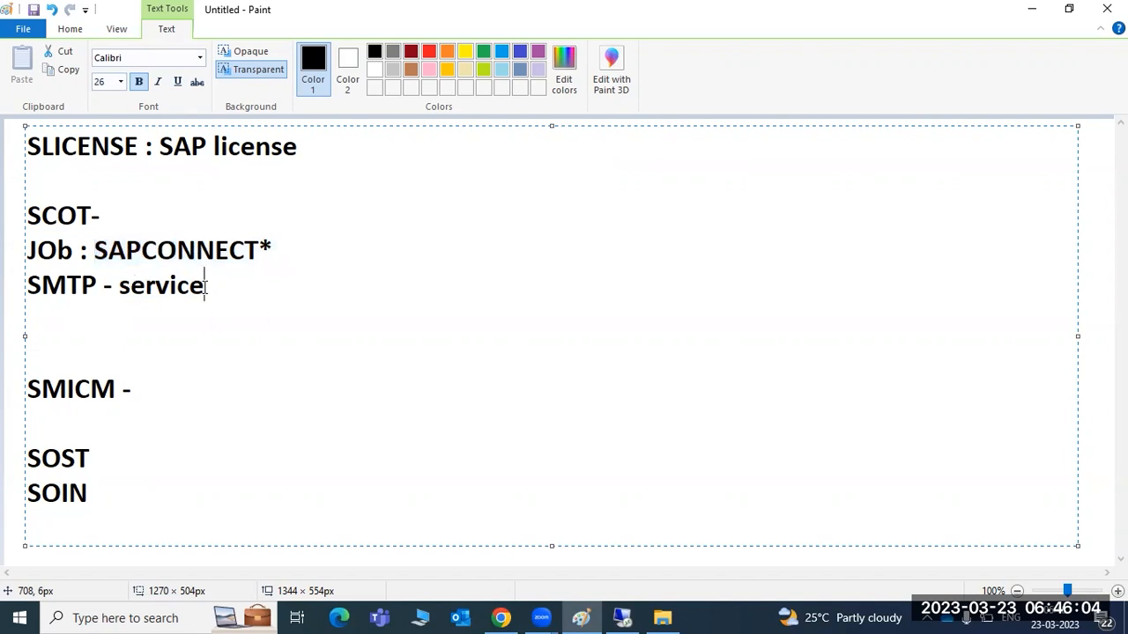
key("BackSpace")
key("BackSpace")
key("BackSpace")
key("BackSpace")
key("BackSpace")
key("BackSpace")
key("BackSpace")
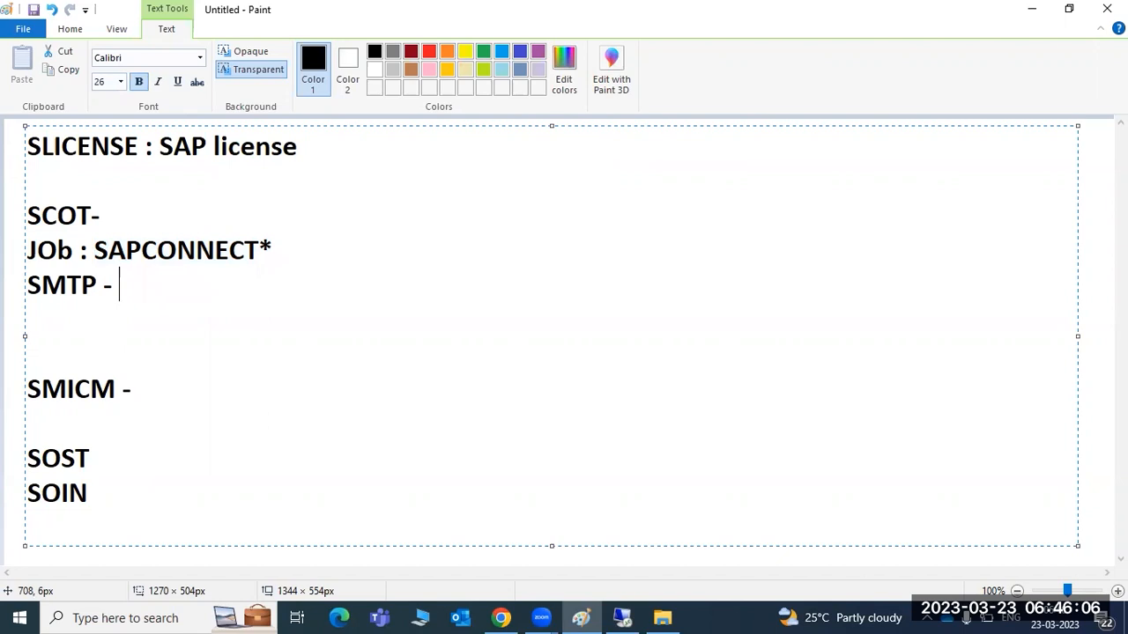
type("port")
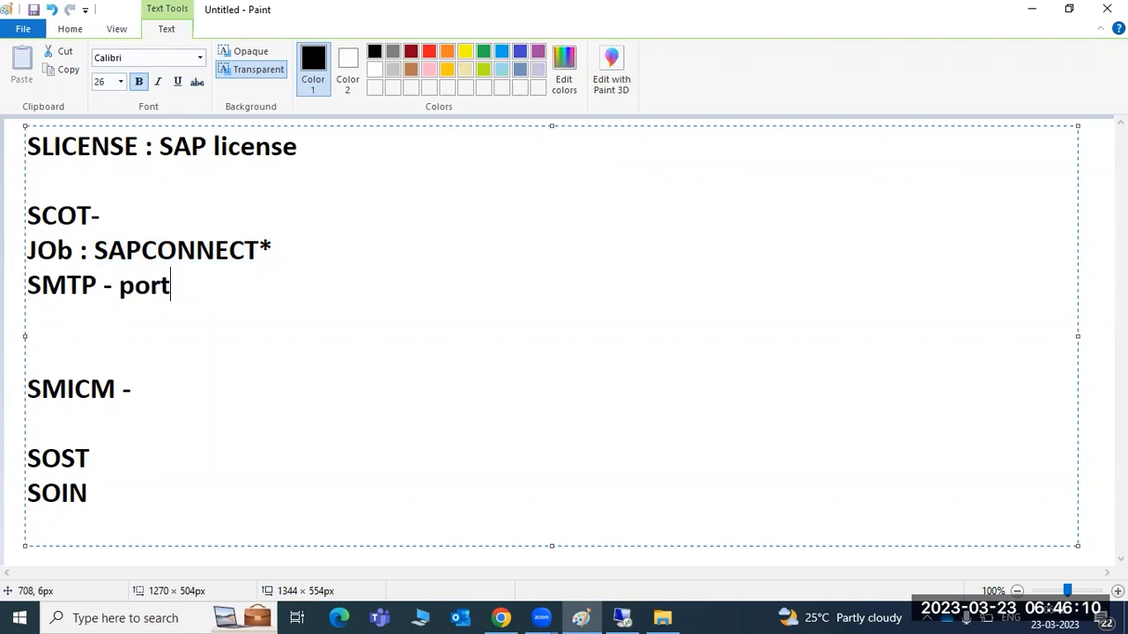
key("Delete")
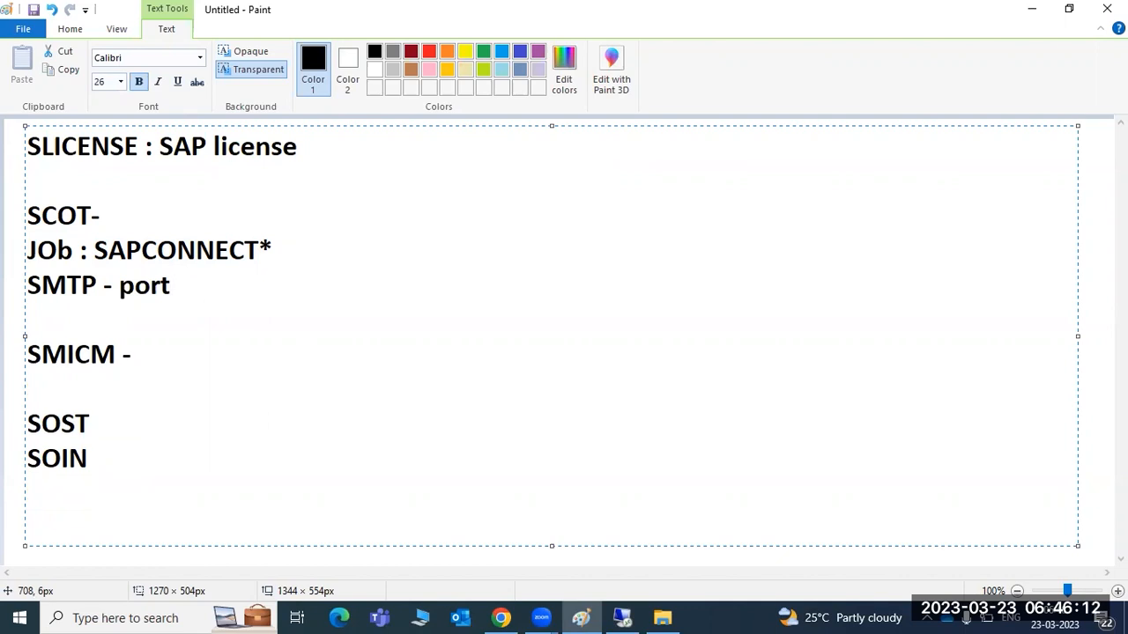
left_click(189, 368)
left_click(622, 618)
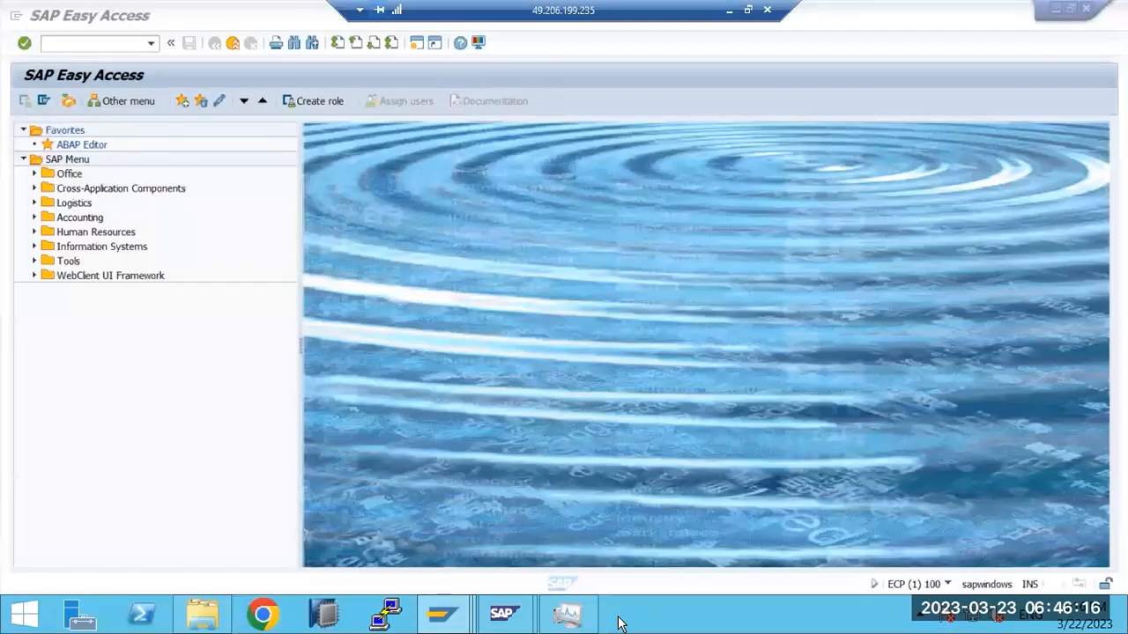
left_click(723, 10)
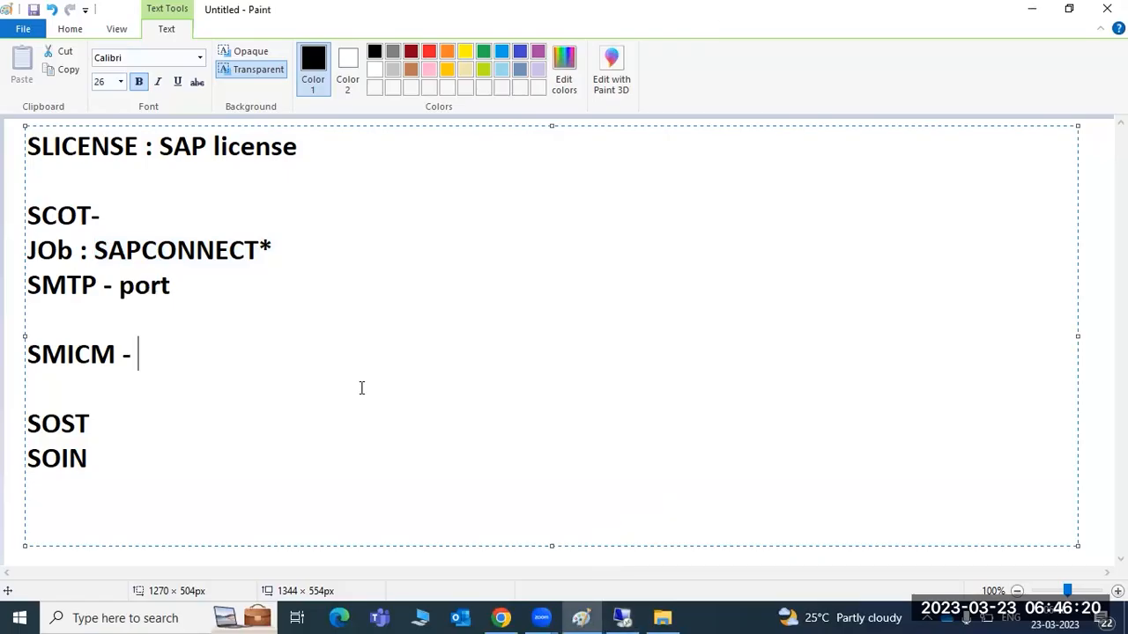
left_click(622, 618)
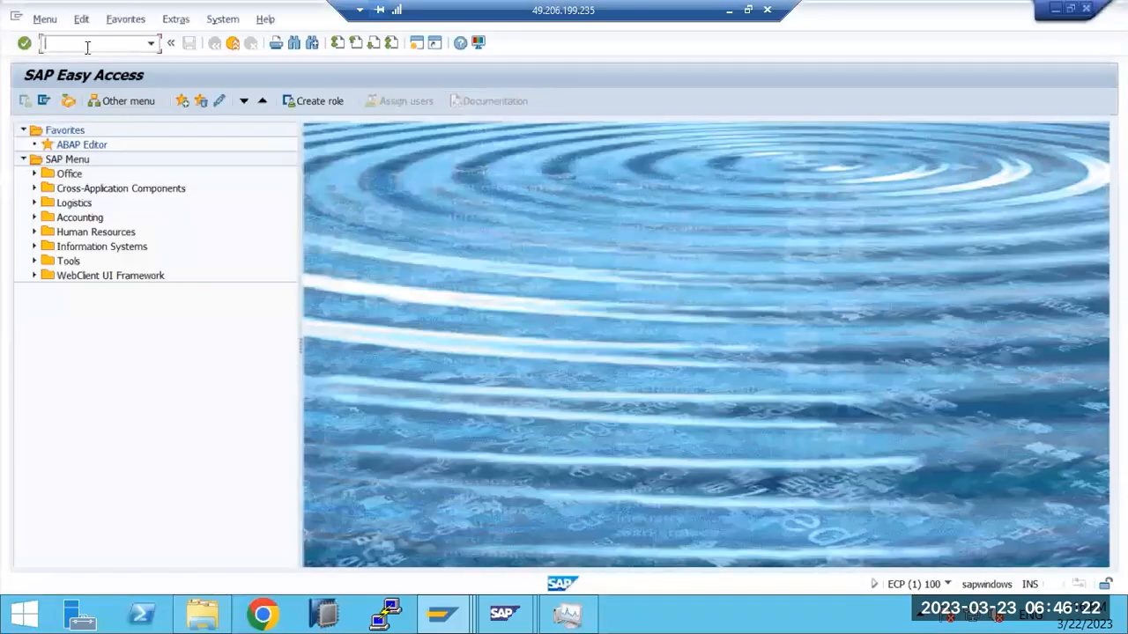
Step: Run SOST and refresh the send requests for 21.03–22.03.2023, which show 0 entries
type("sost")
key("Return")
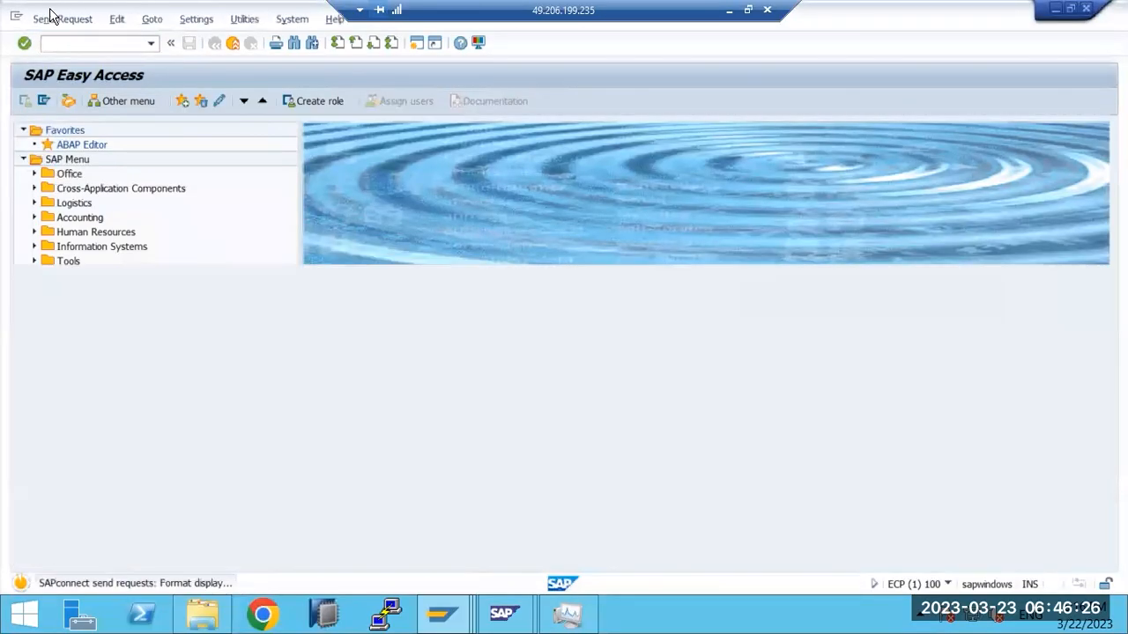
left_click(693, 194)
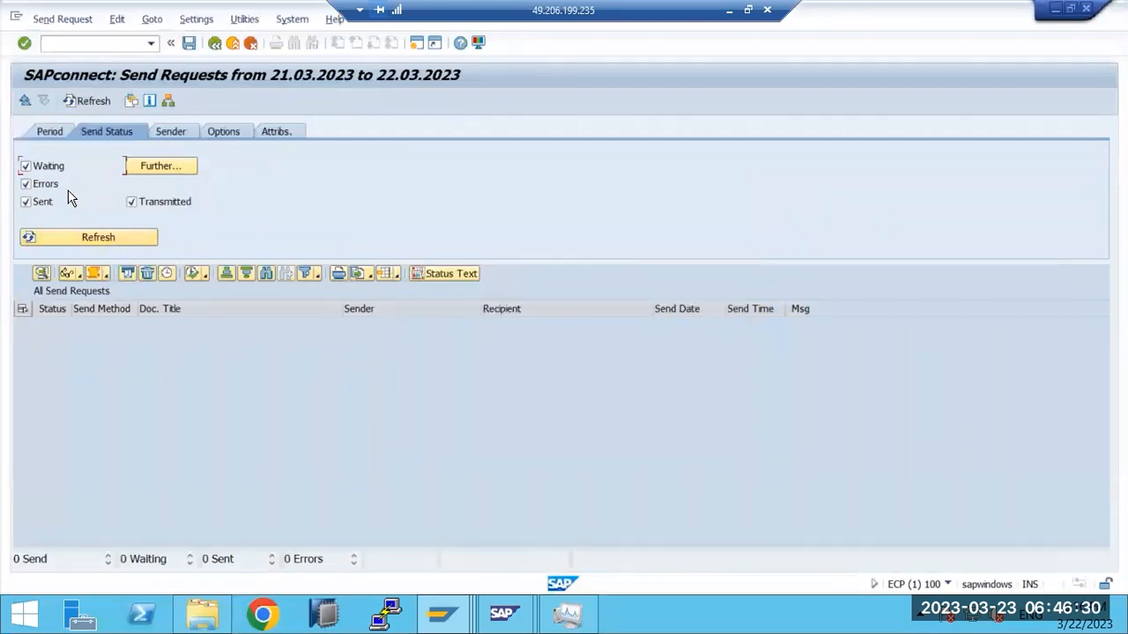
left_click(75, 243)
left_click(731, 9)
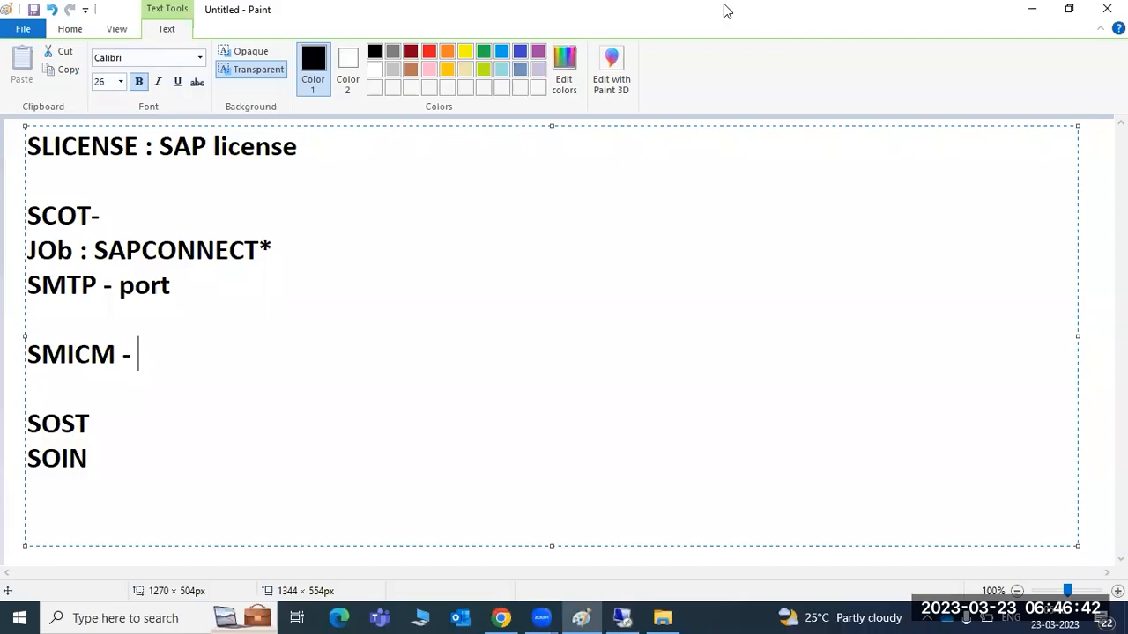
left_click(622, 618)
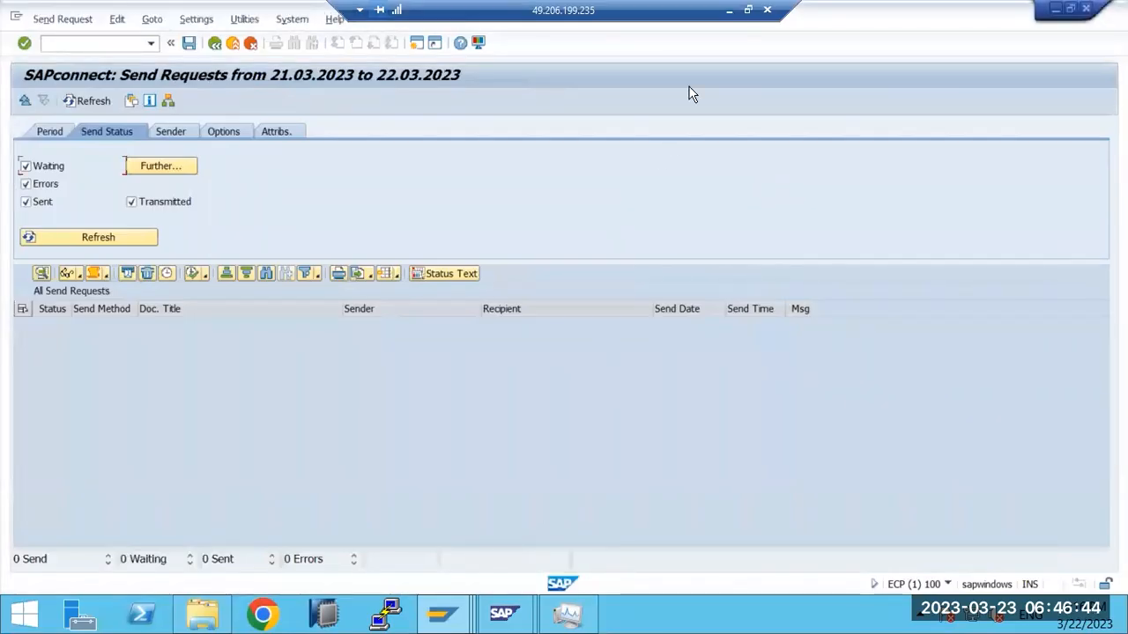
left_click(730, 10)
mouse_move(620, 613)
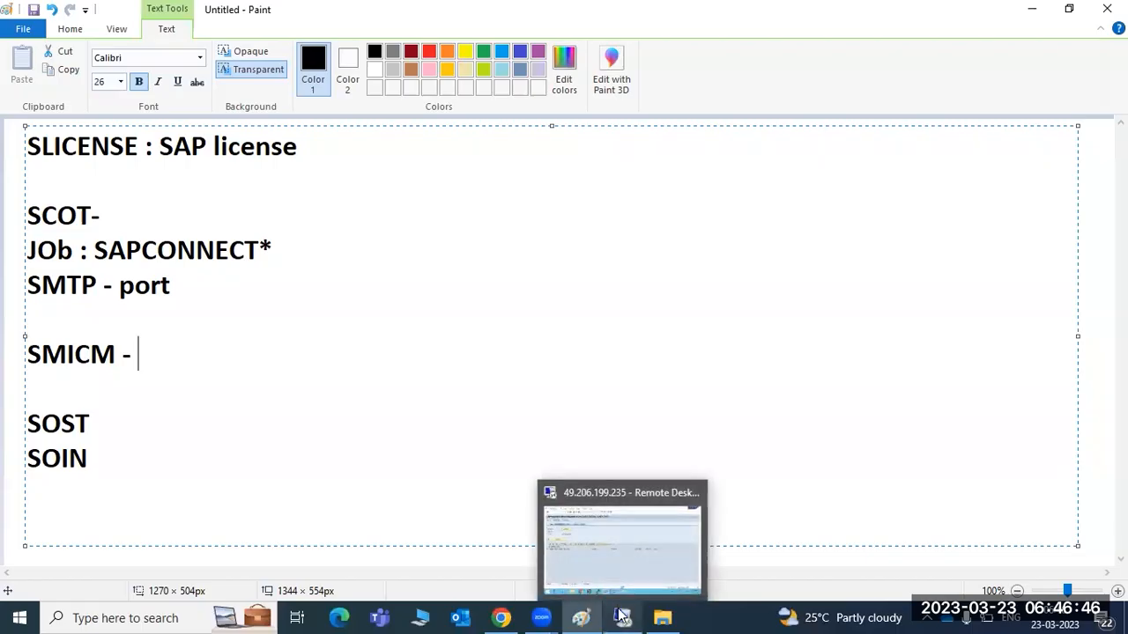
Step: Launch the remote desktop session from the stored secret in the browser
left_click(500, 617)
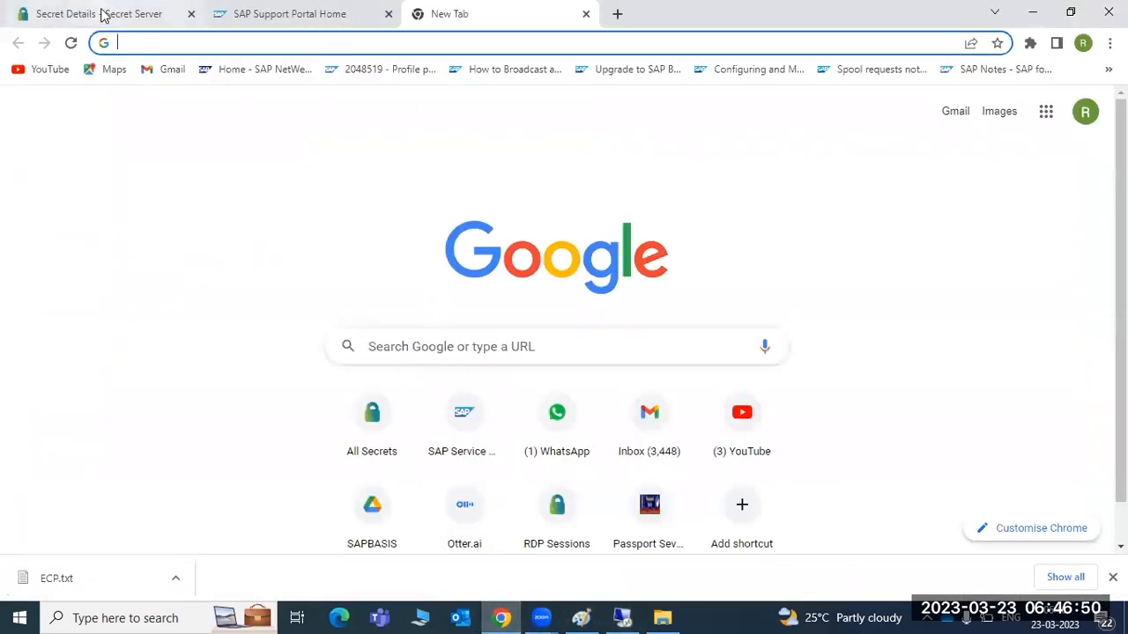
left_click(103, 14)
left_click(1080, 157)
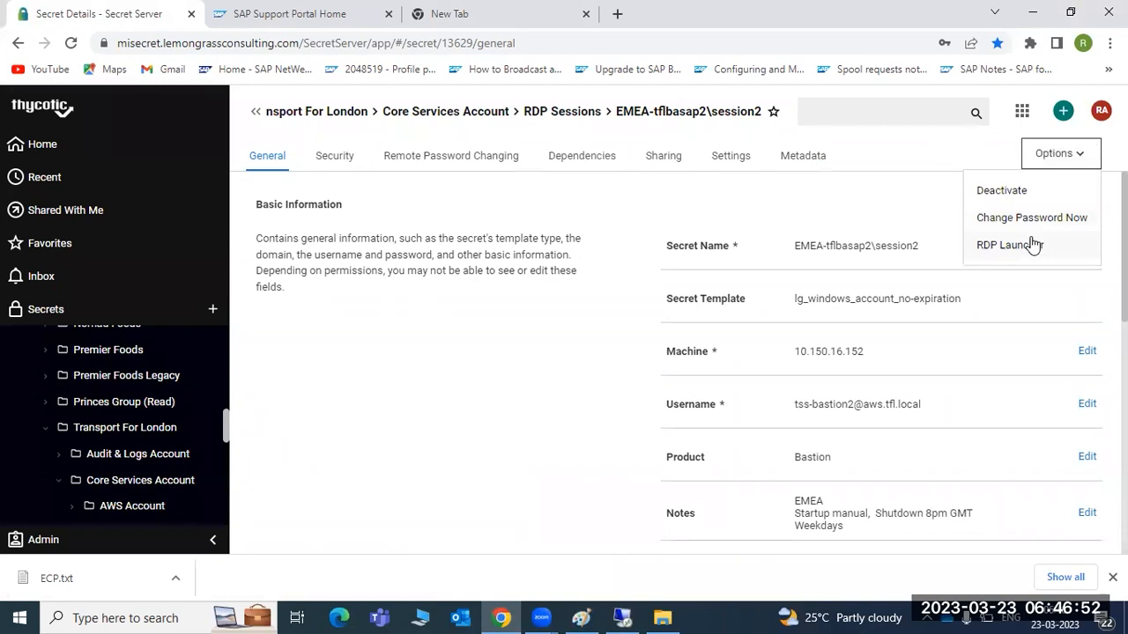
left_click(1028, 246)
left_click(1032, 12)
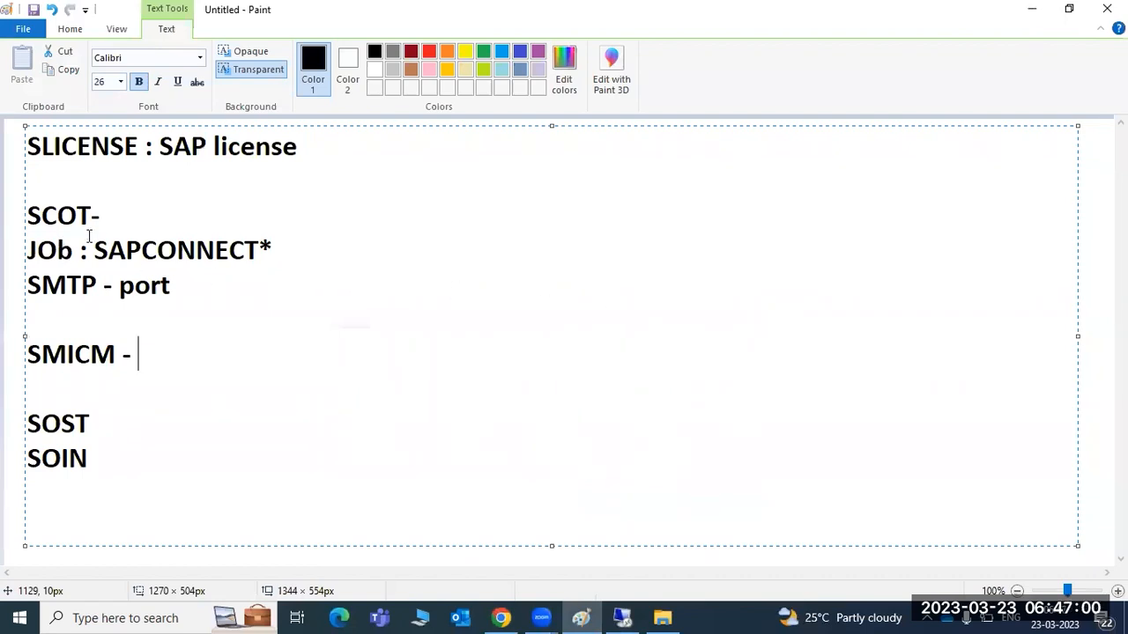
Step: Append a dash after SOST in the Paint notes and switch back to the SAP session
left_click_drag(179, 291, 101, 274)
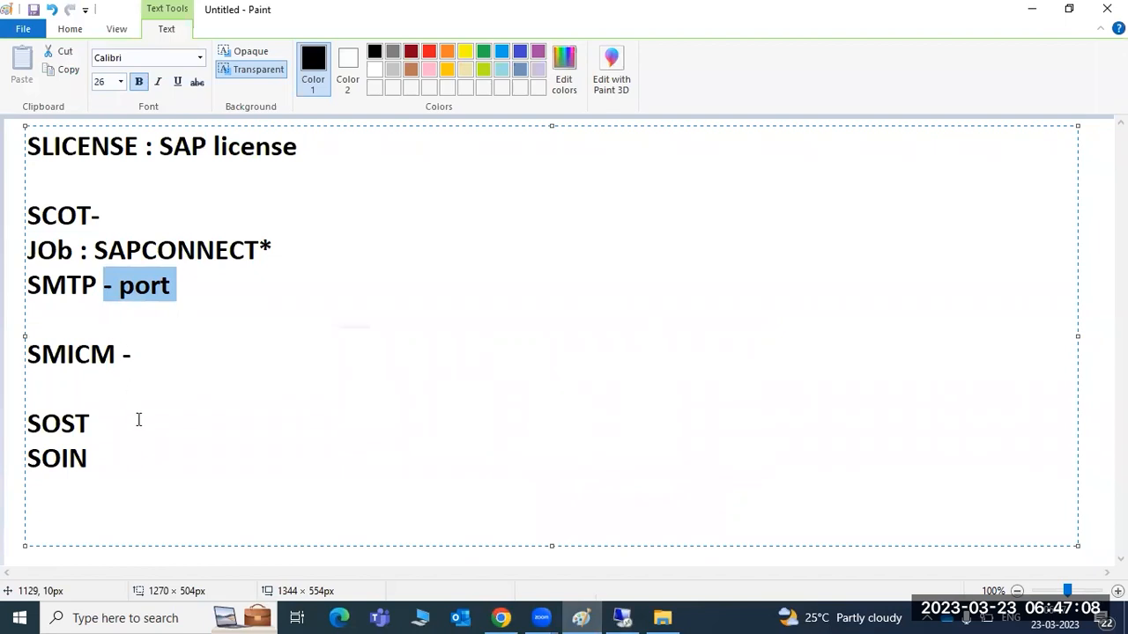
left_click(138, 419)
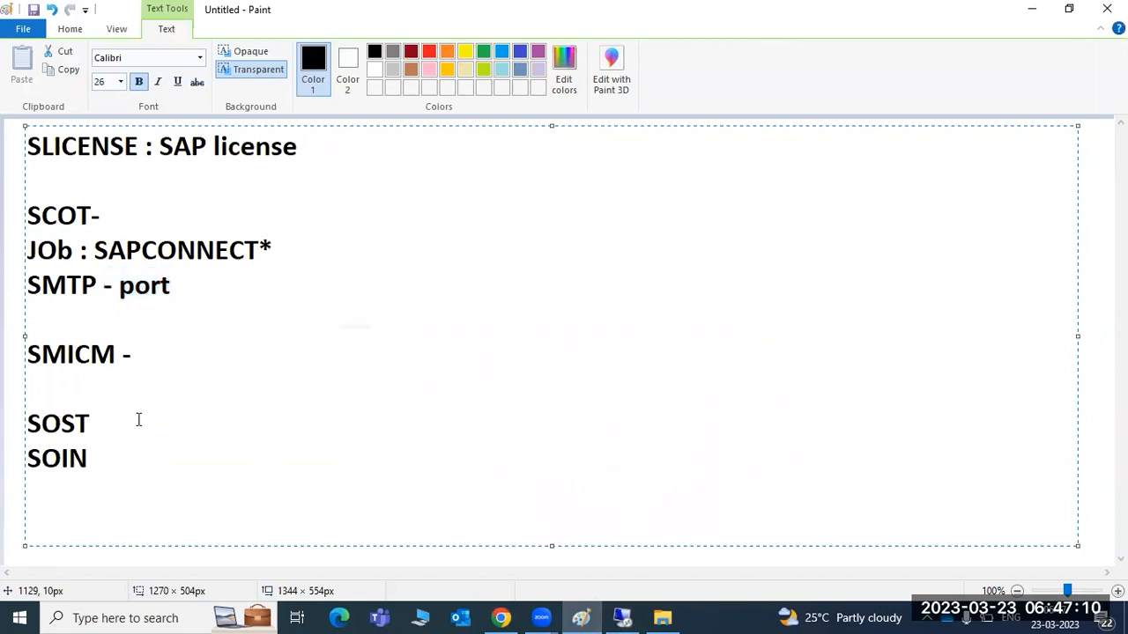
type("-")
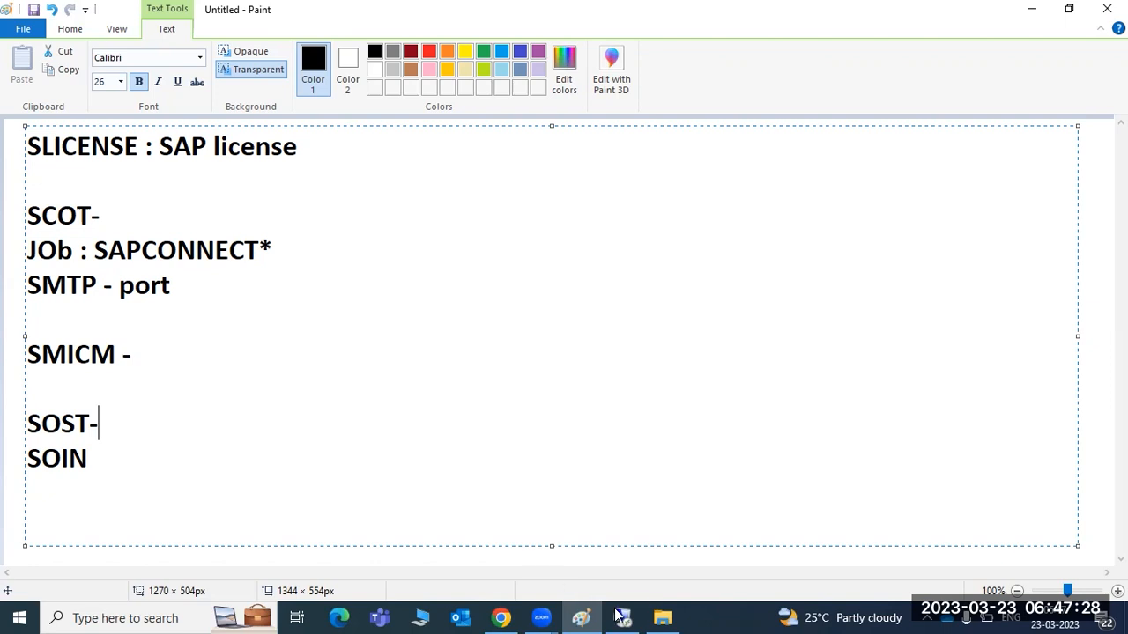
mouse_move(626, 617)
left_click(501, 617)
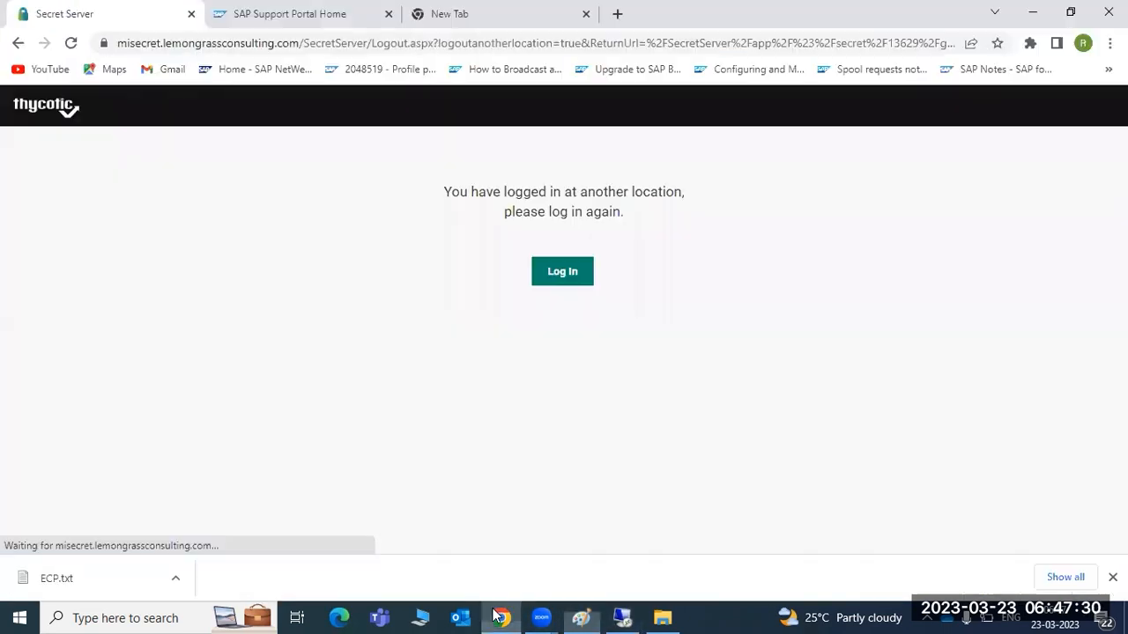
left_click(551, 280)
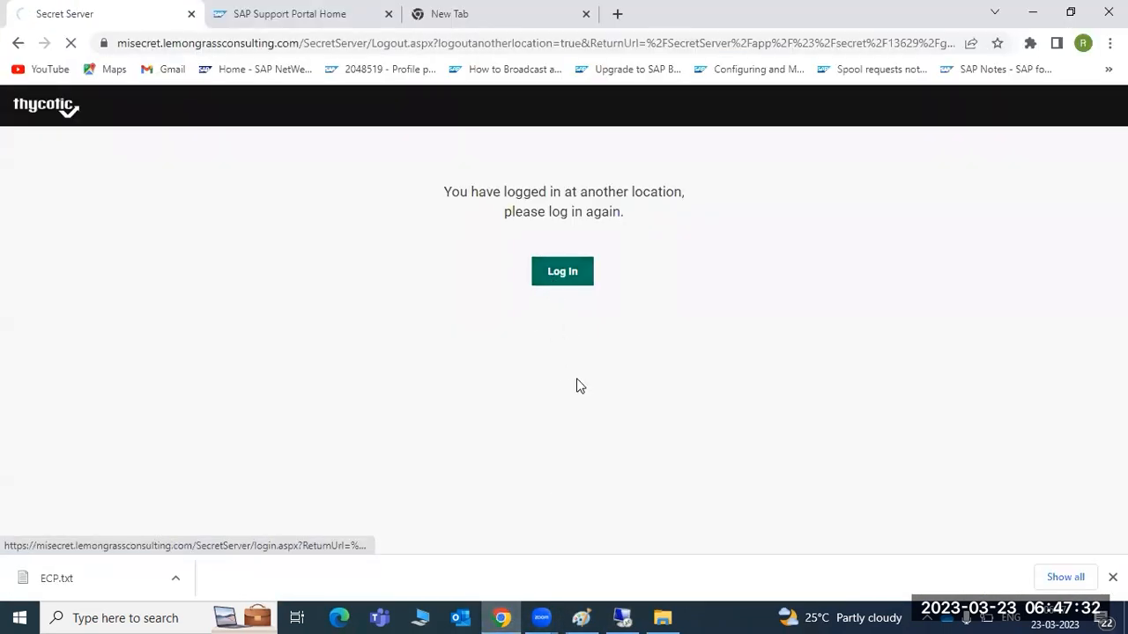
left_click(620, 615)
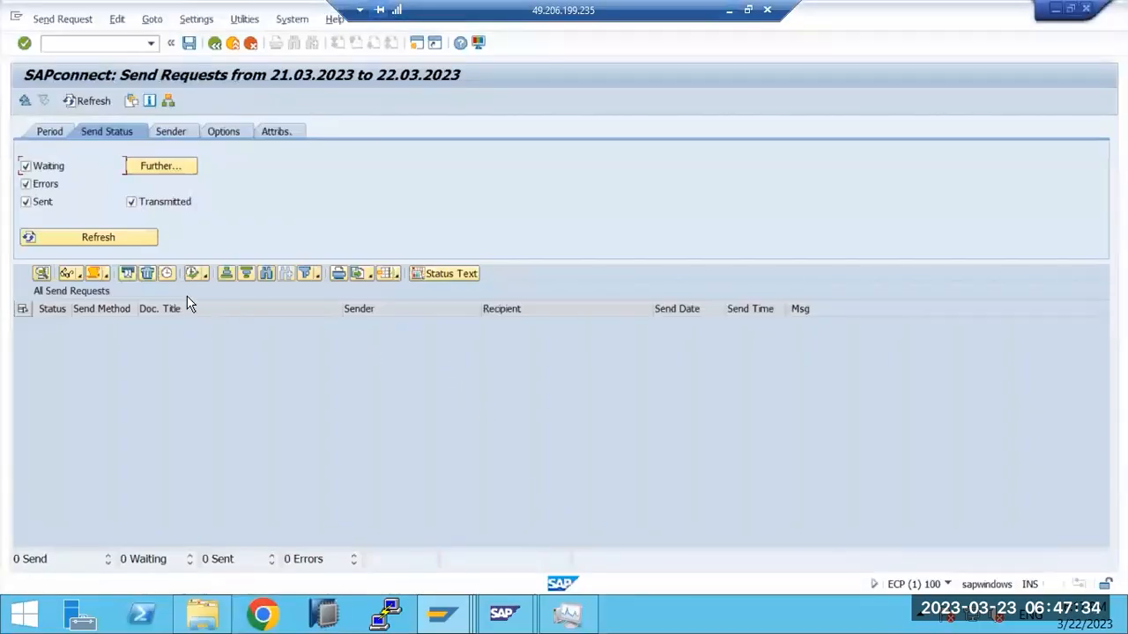
Step: Leave SOST, run SBWP, close the Internet Explorer warning and start a new message
key("F3")
left_click(93, 48)
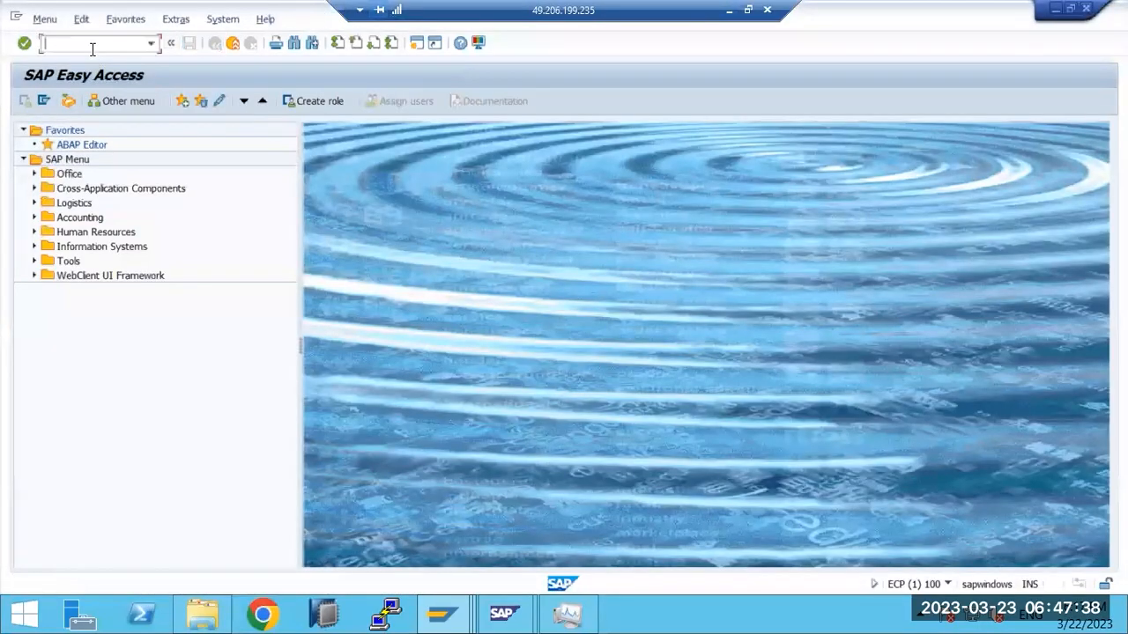
type("sbwp")
key("Return")
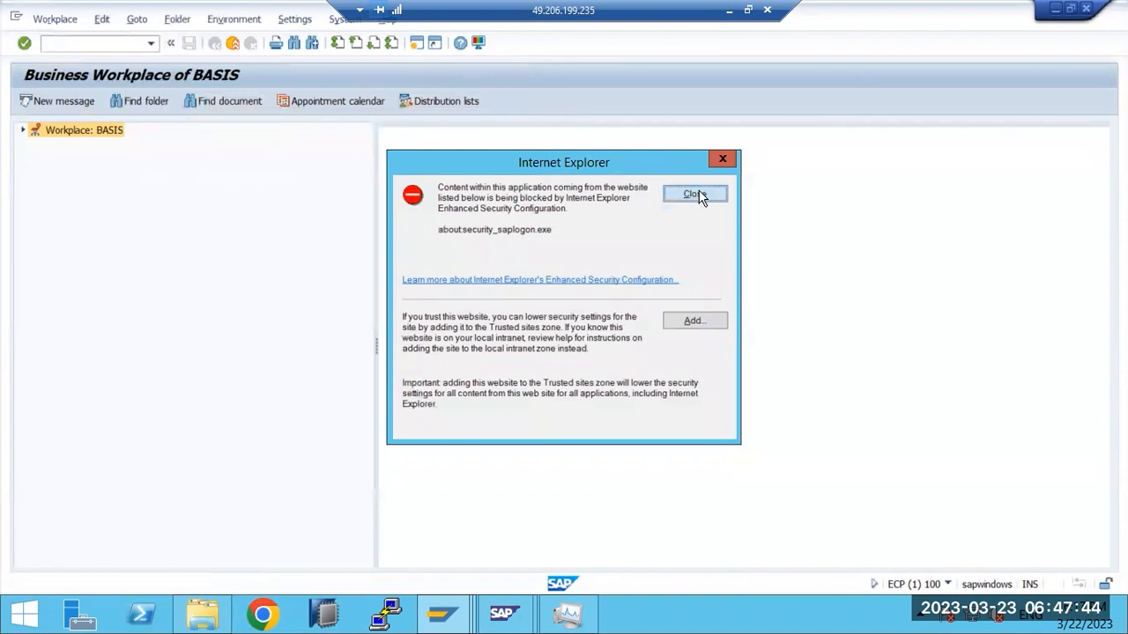
left_click(695, 195)
left_click(42, 106)
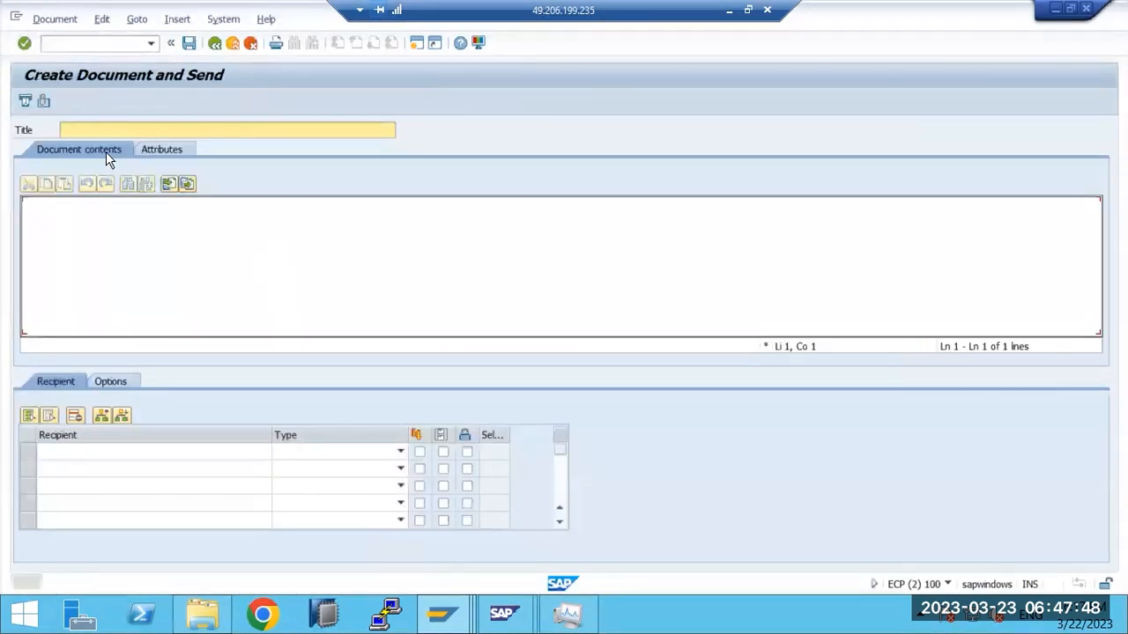
Step: Give the message the body 'xvb' and the title 'EMPTY MESSAGE'
left_click(71, 130)
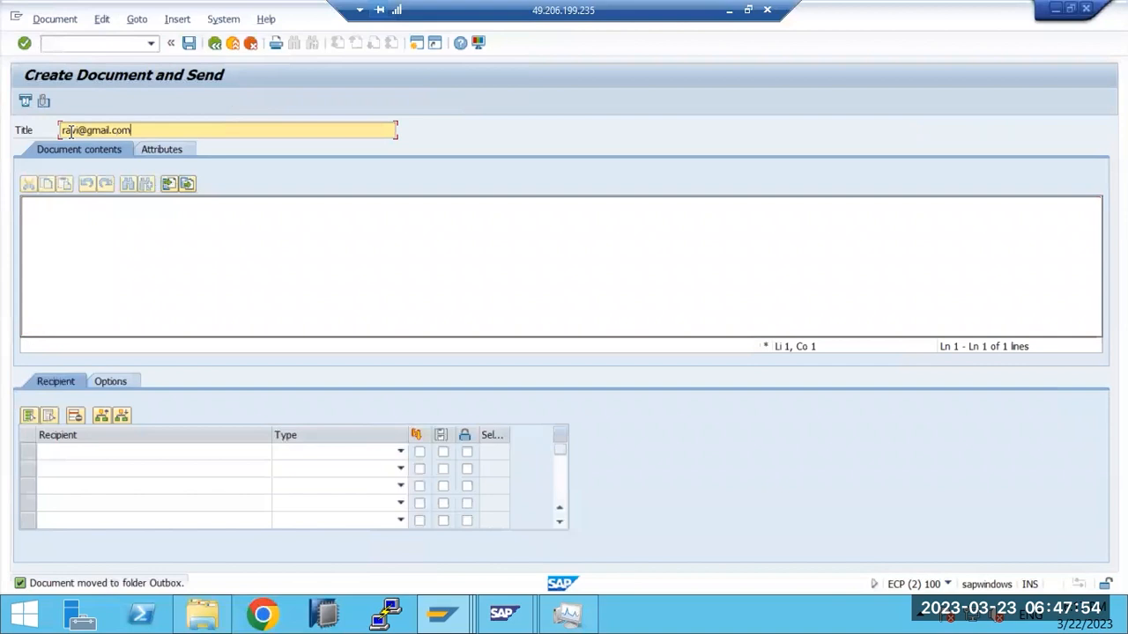
left_click(63, 203)
type("xvb")
left_click(136, 452)
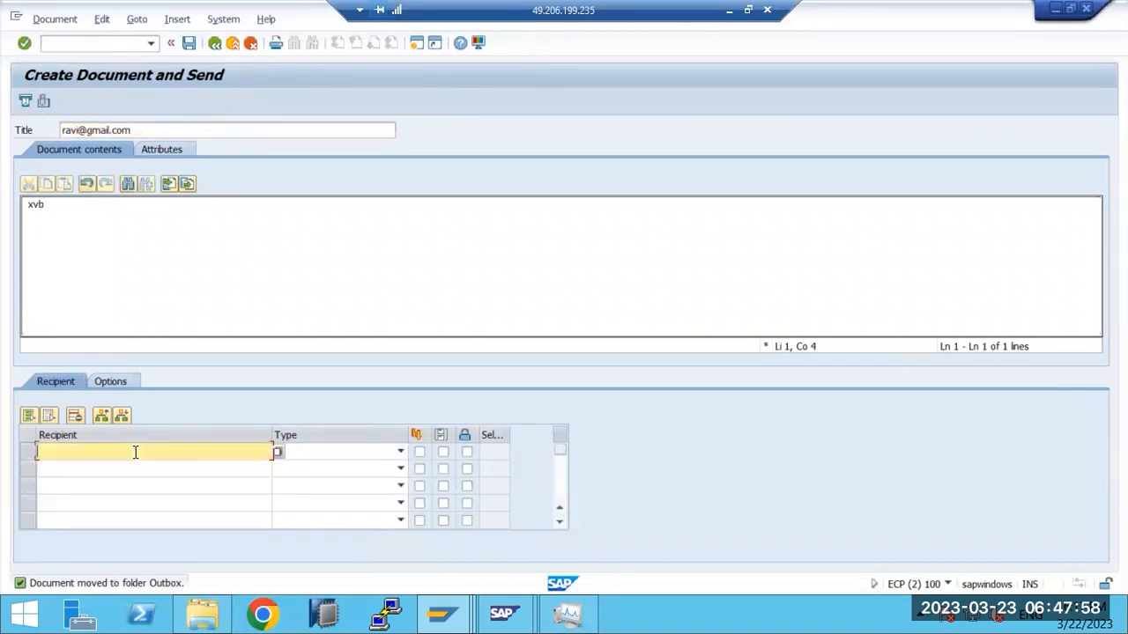
left_click(142, 131)
key("ctrl+a")
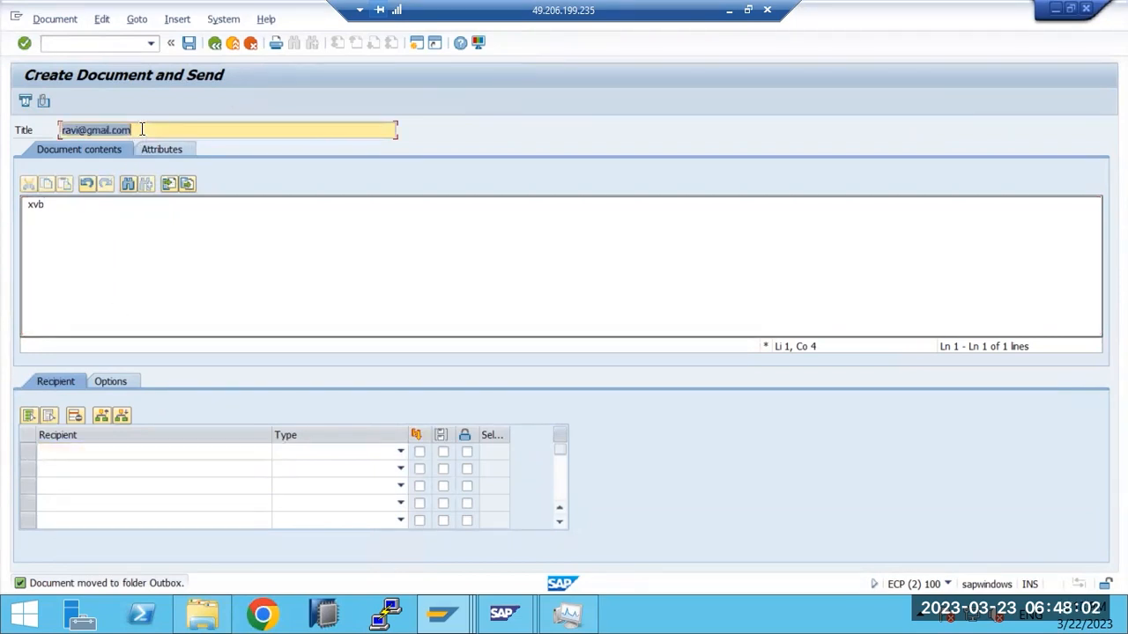
type("EMPTY")
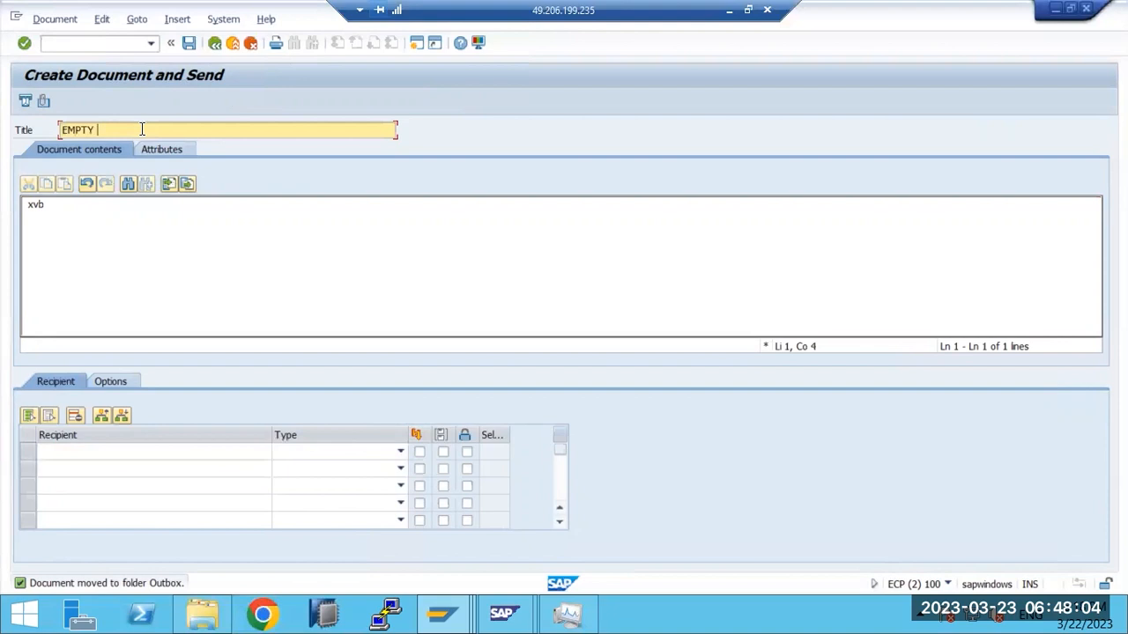
type(" MESSAGE")
Step: Add the external e-mail address as an External Address recipient with express and copy, send, and acknowledge the refusal
left_click(94, 451)
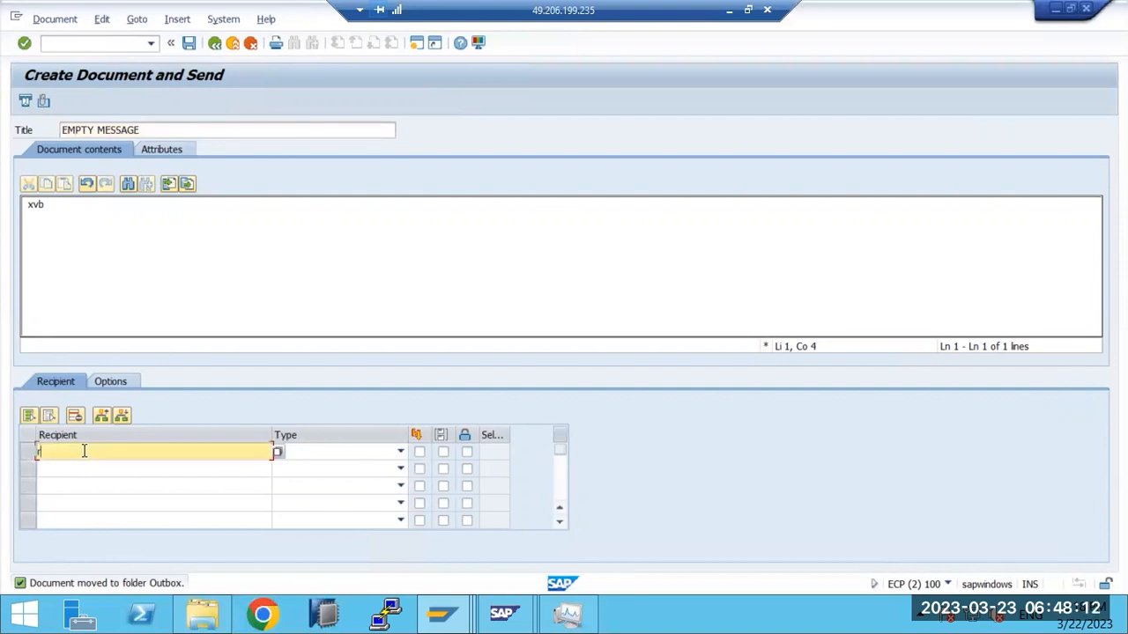
left_click(405, 448)
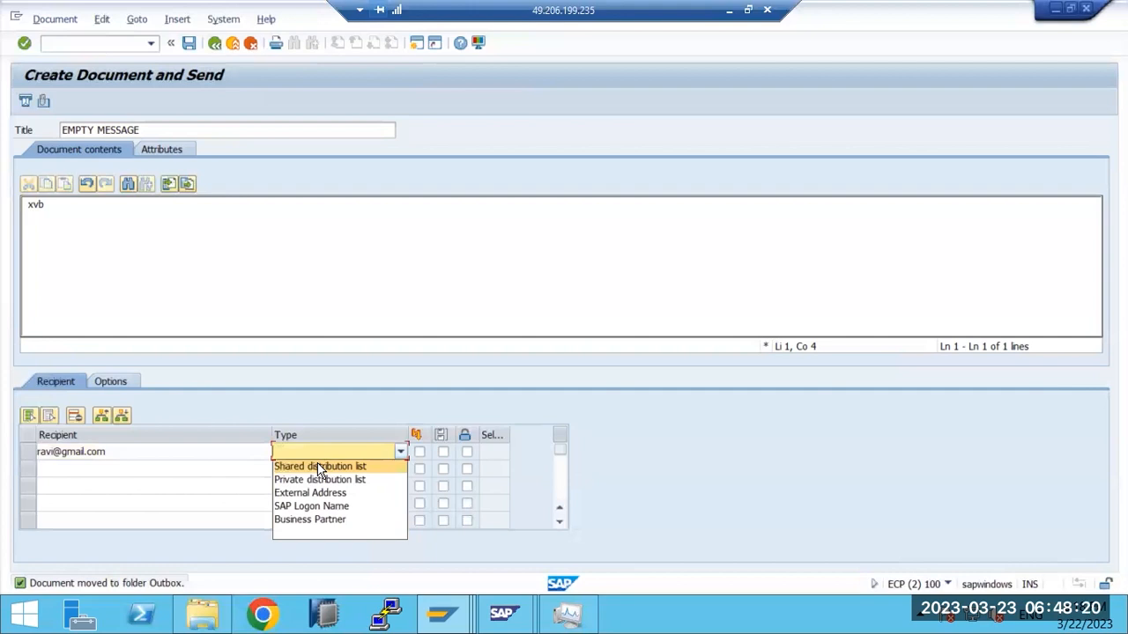
left_click(308, 493)
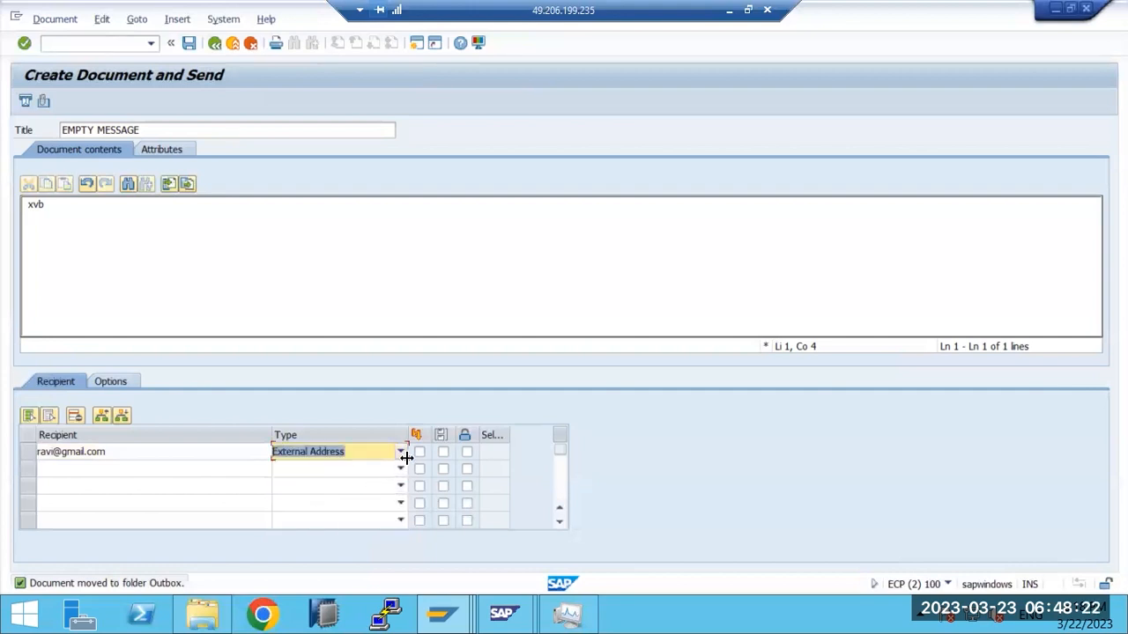
left_click(418, 452)
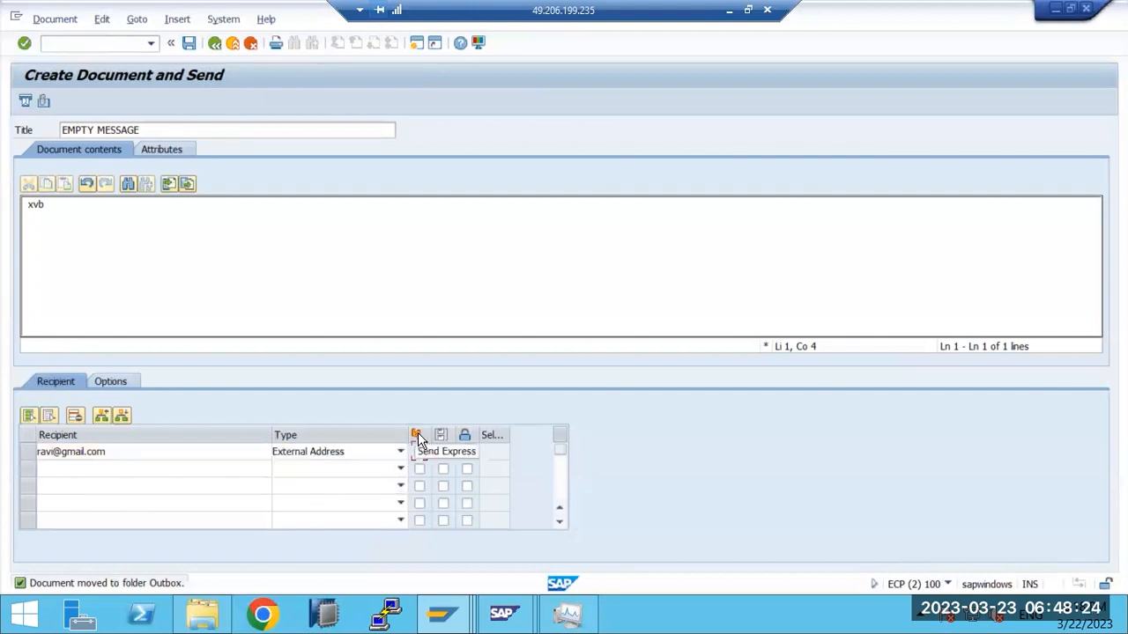
left_click(420, 452)
left_click(443, 453)
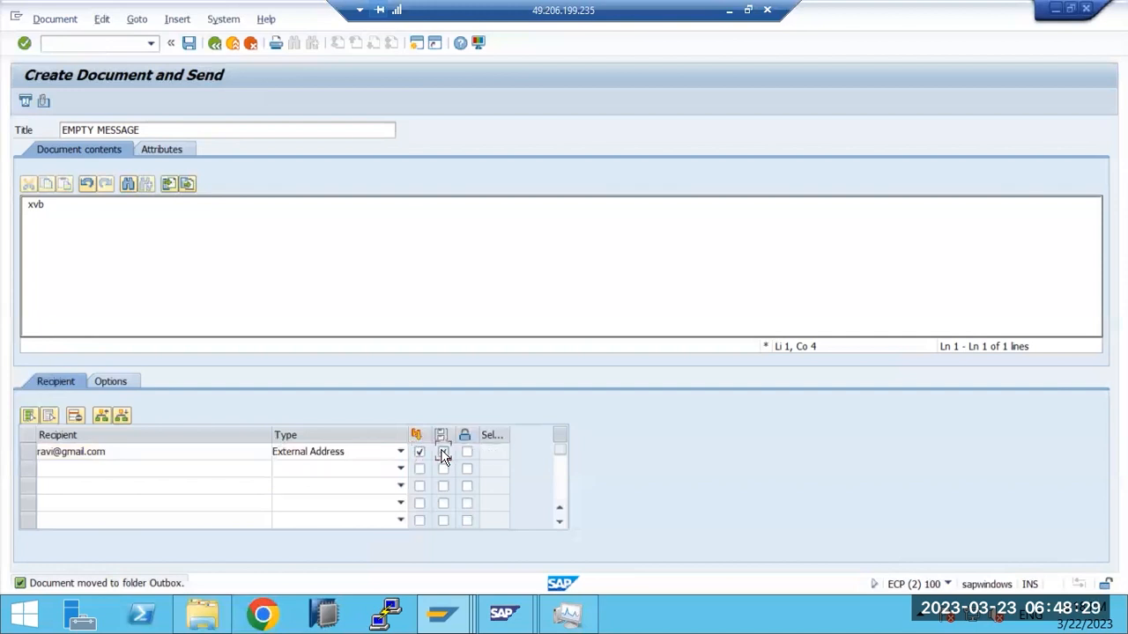
left_click(26, 103)
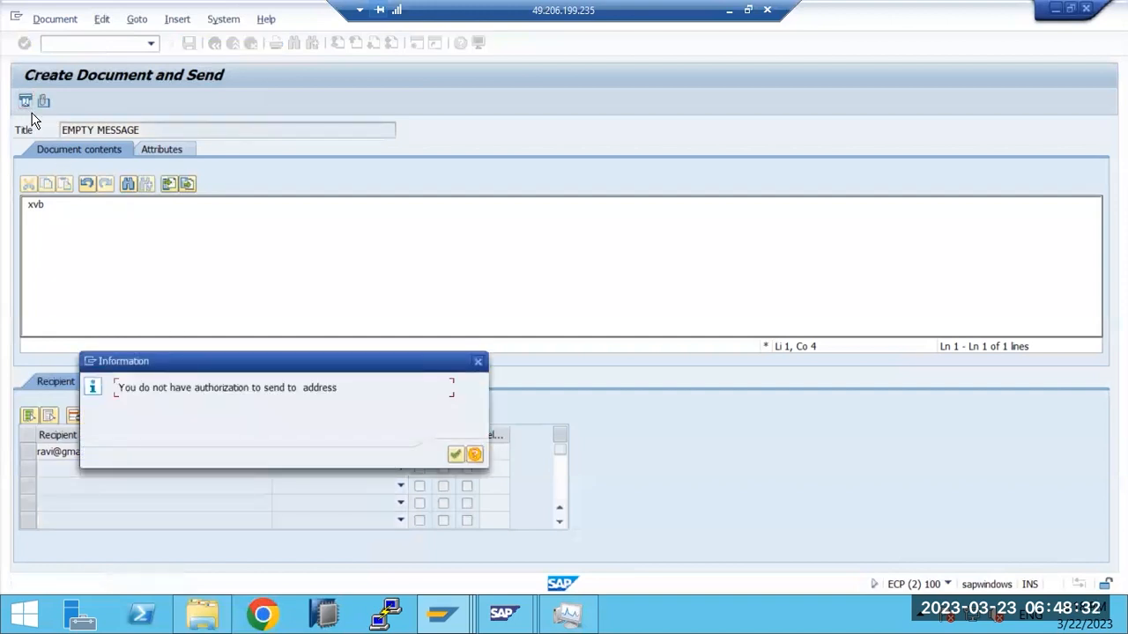
left_click(454, 454)
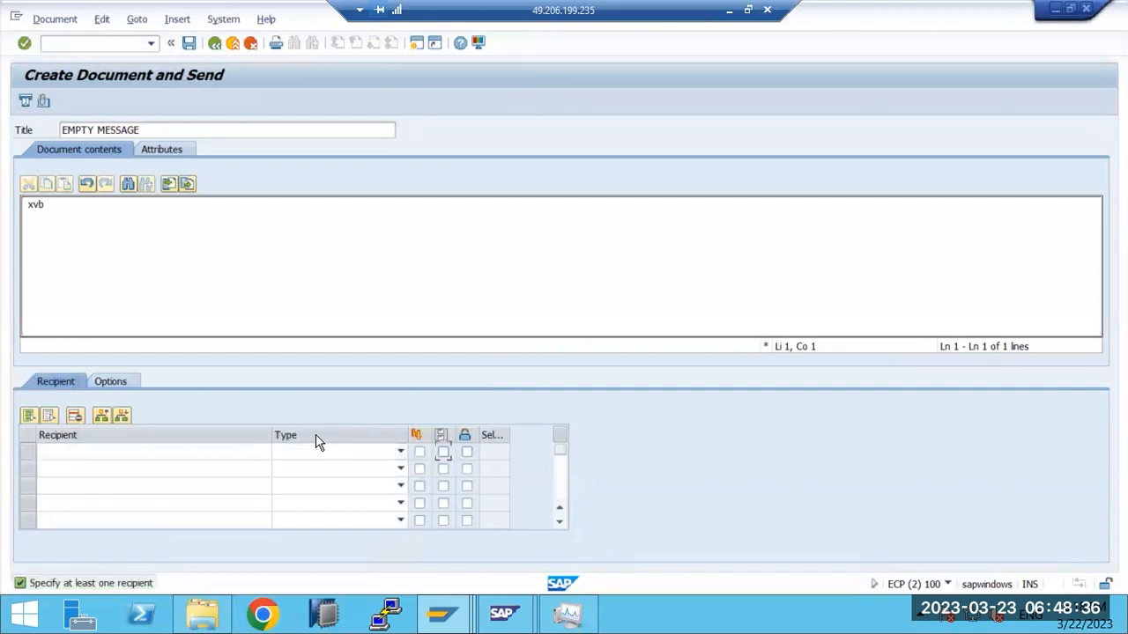
Step: In a new session, open user BASIS for change in SU01
left_click(148, 49)
left_click(416, 42)
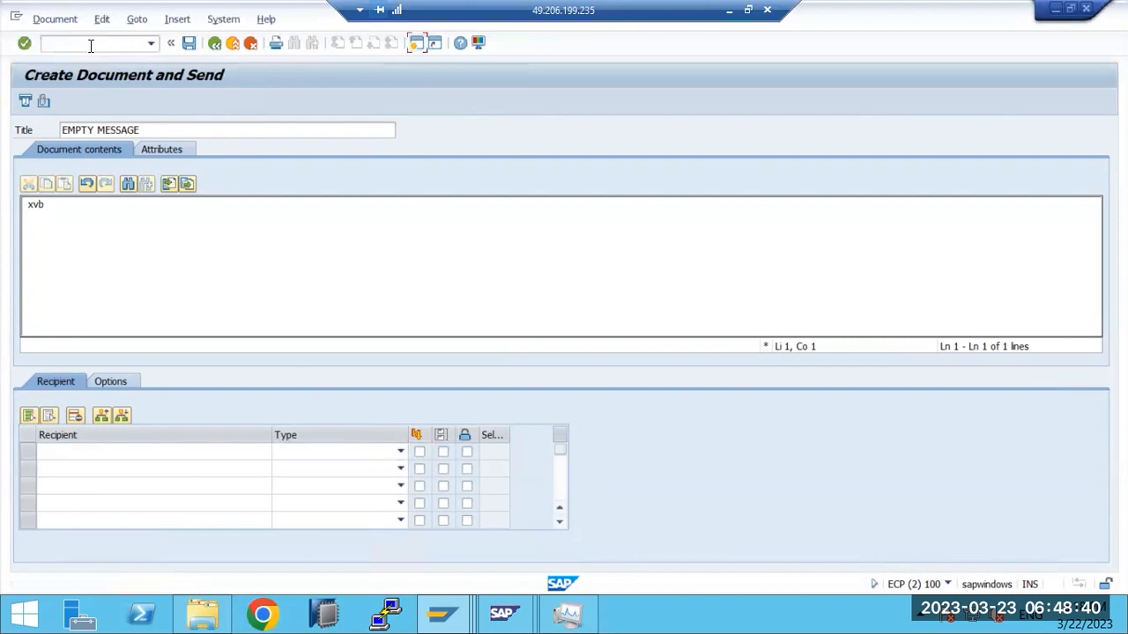
type("su01")
key("Return")
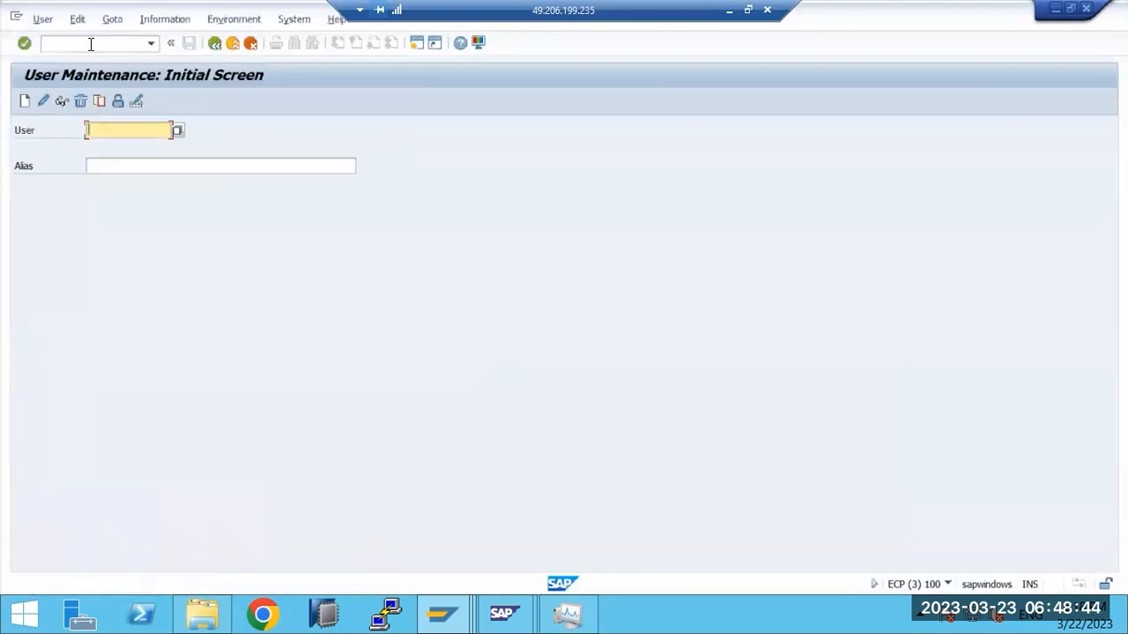
type("basis")
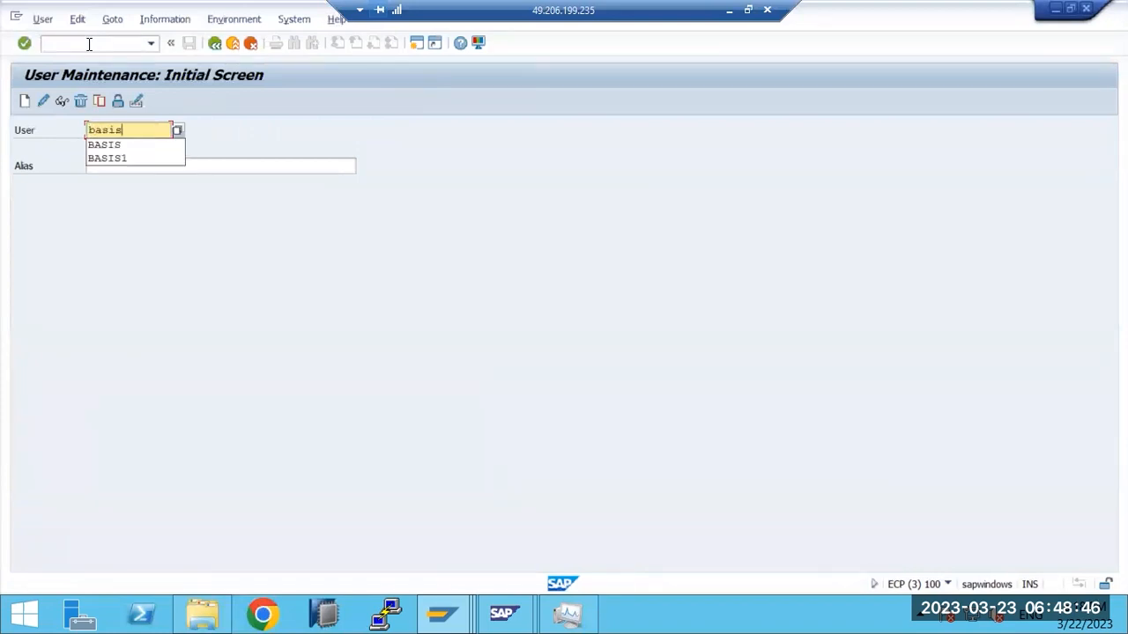
left_click(45, 99)
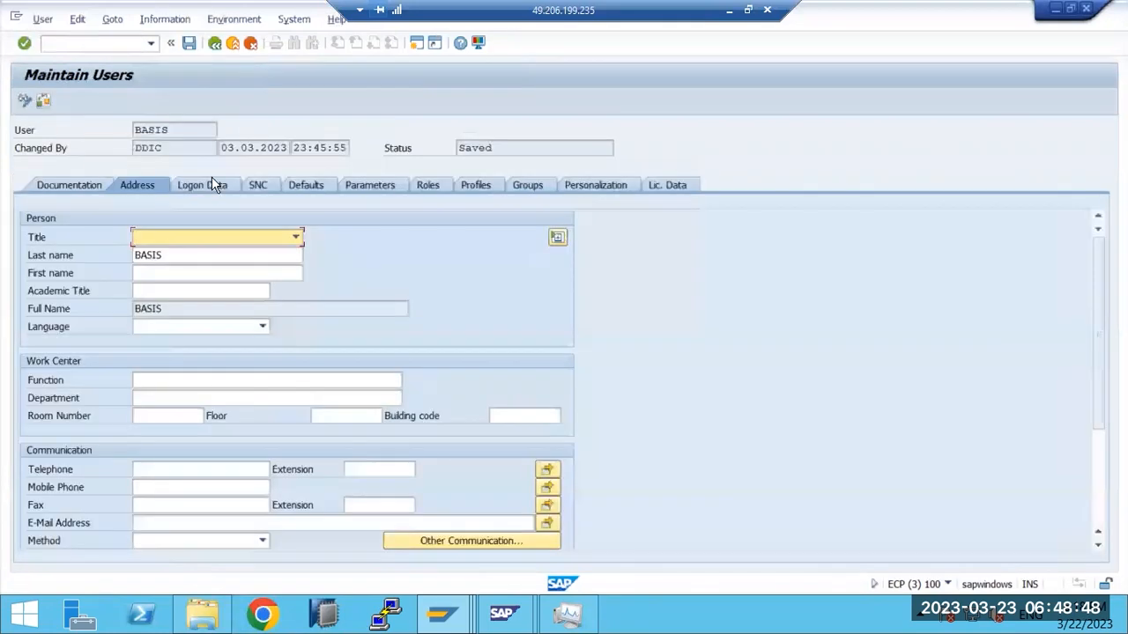
Step: Add the SAP_NEW profile below S_A.SYSTEM and save the user
left_click(471, 187)
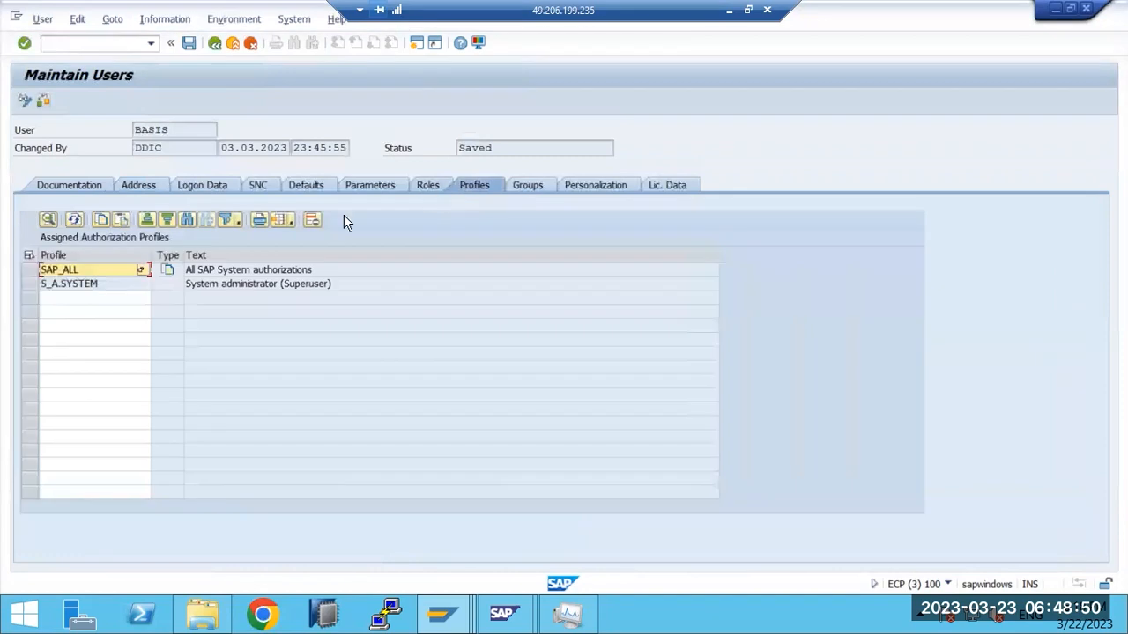
left_click(57, 299)
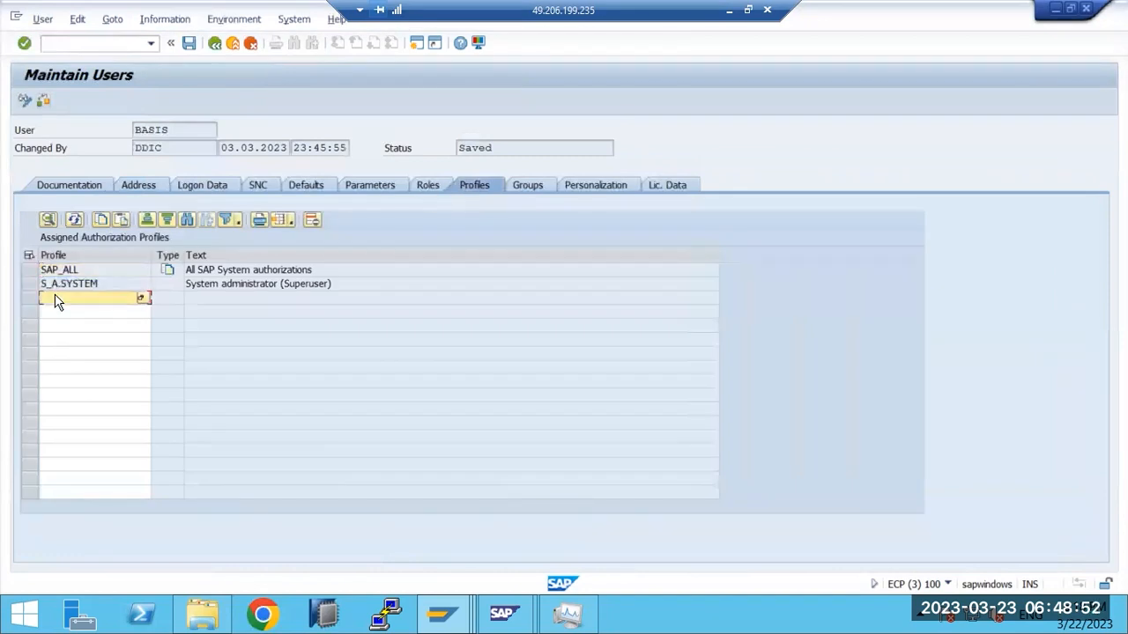
type("sap_new")
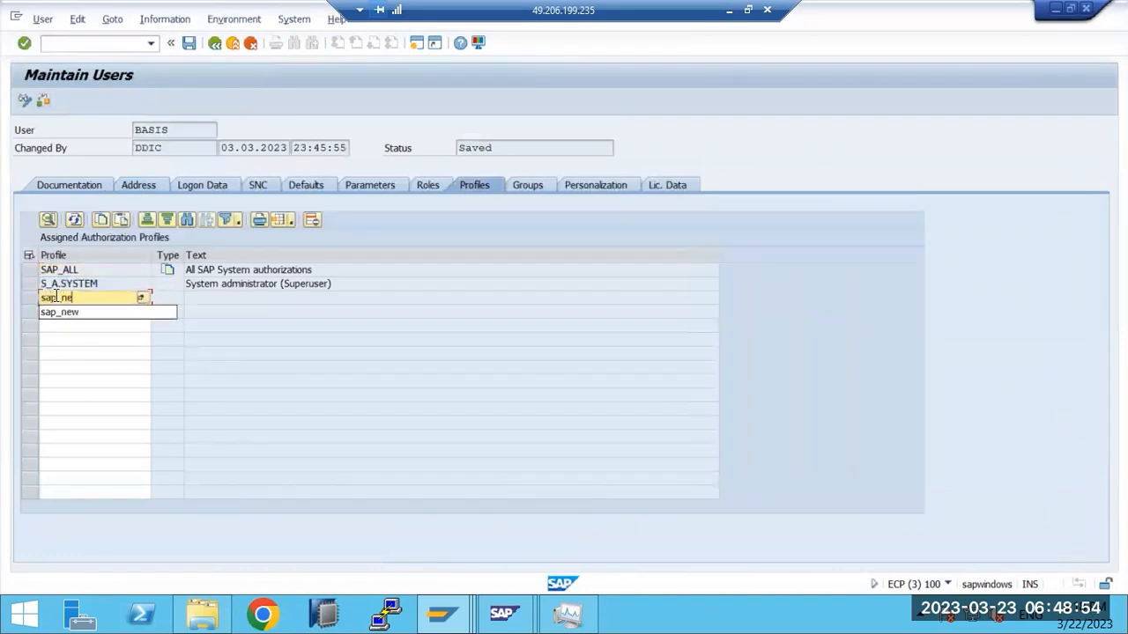
key("Return")
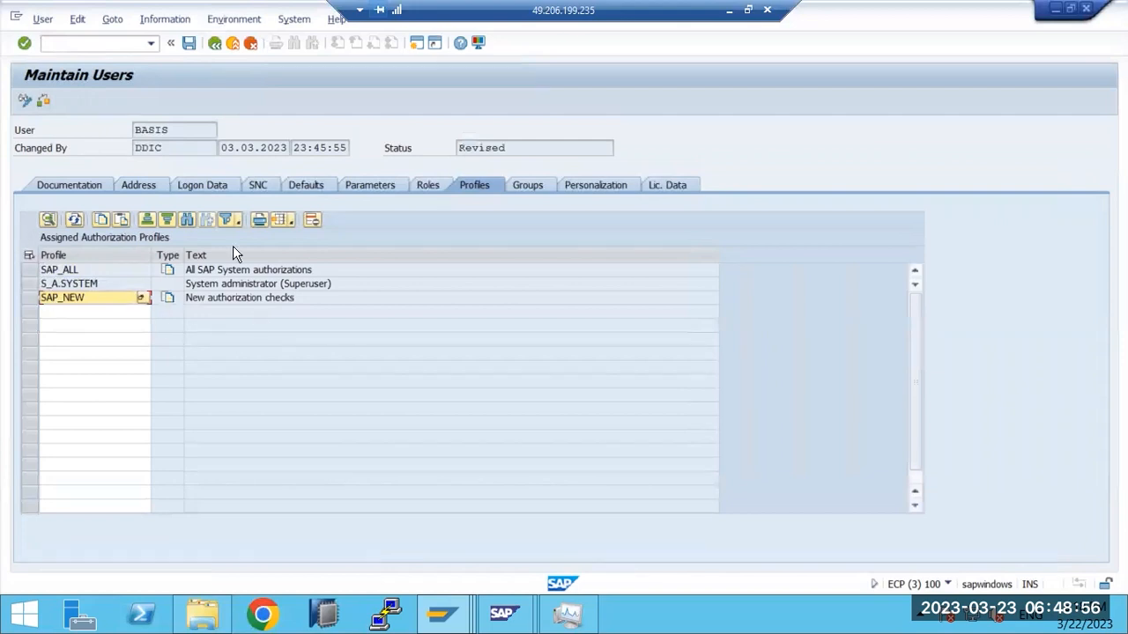
left_click(185, 43)
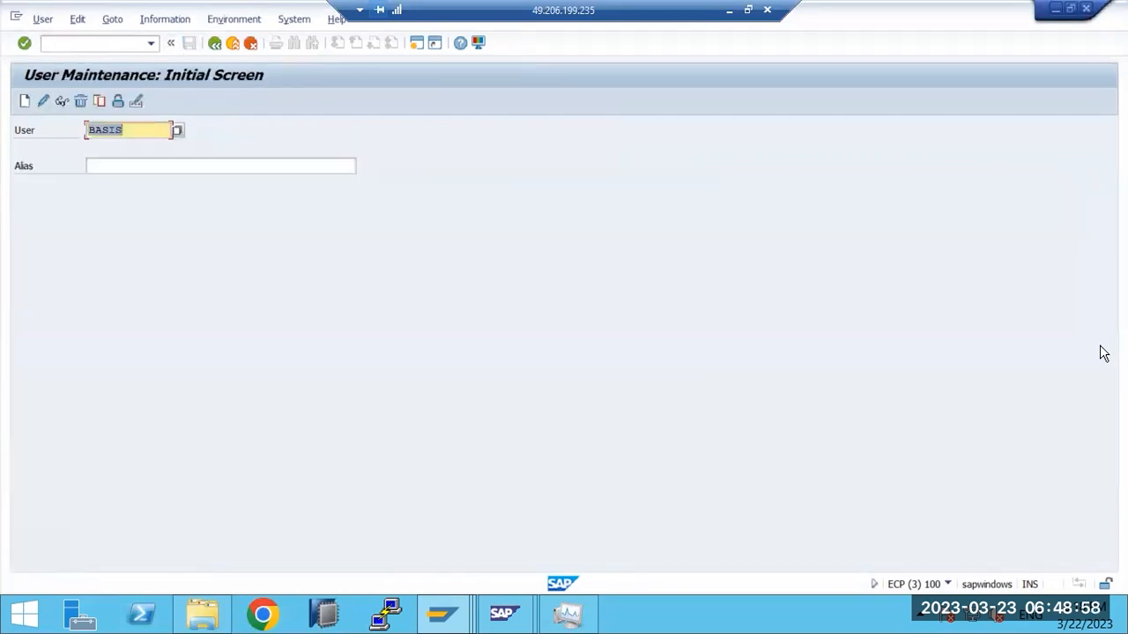
Step: Back in the compose window, re-add the external e-mail address as an External Address recipient and send again
left_click(442, 614)
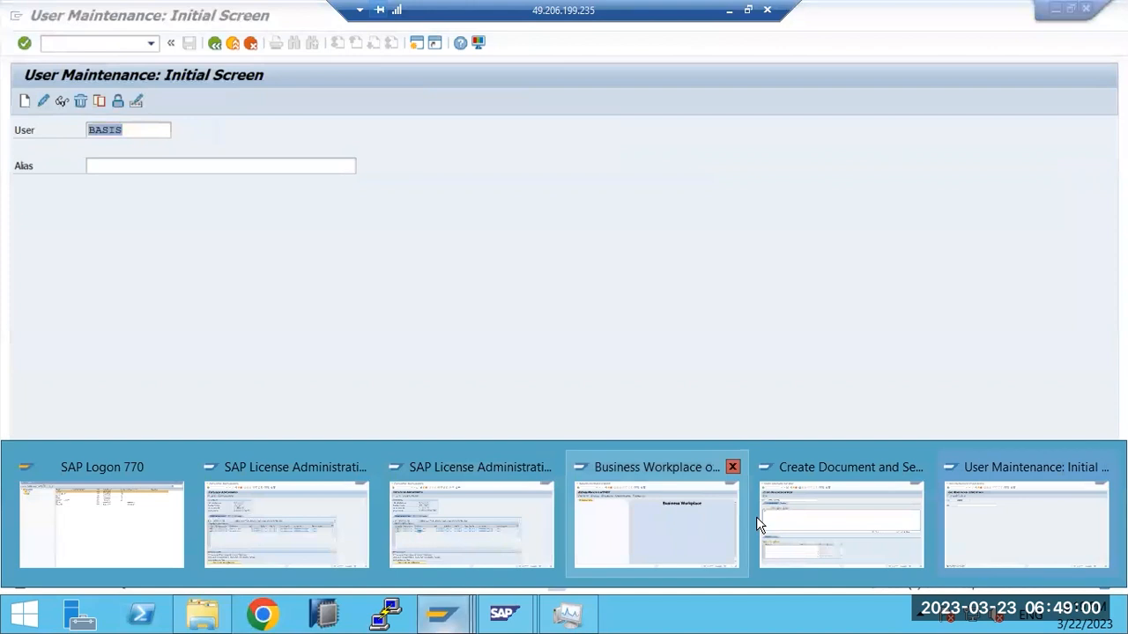
left_click(769, 495)
left_click(25, 102)
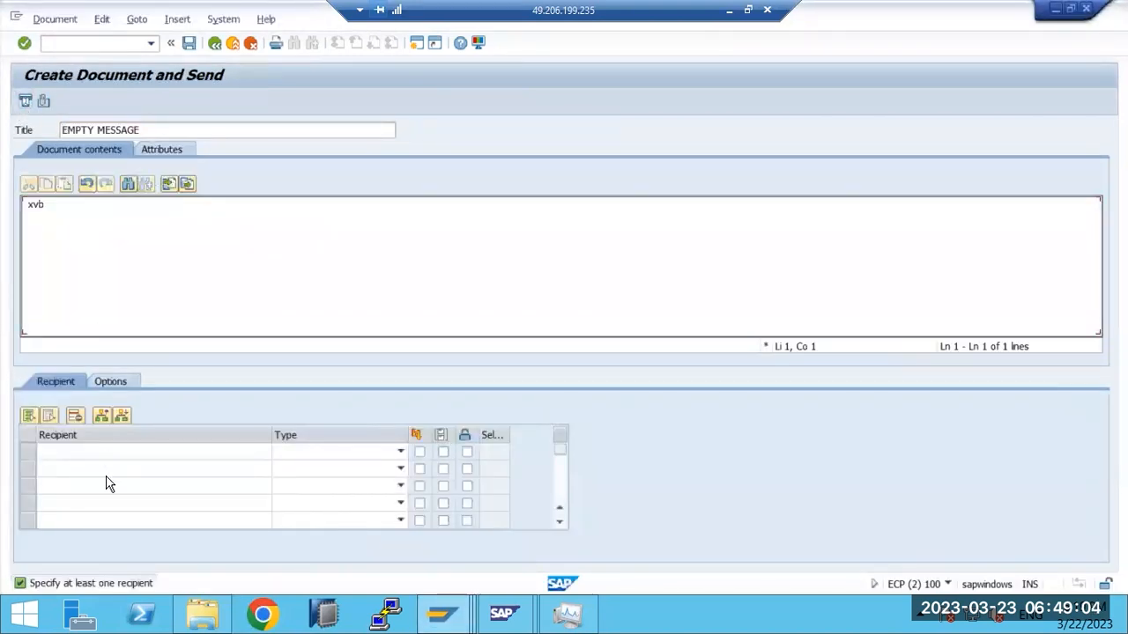
left_click(65, 452)
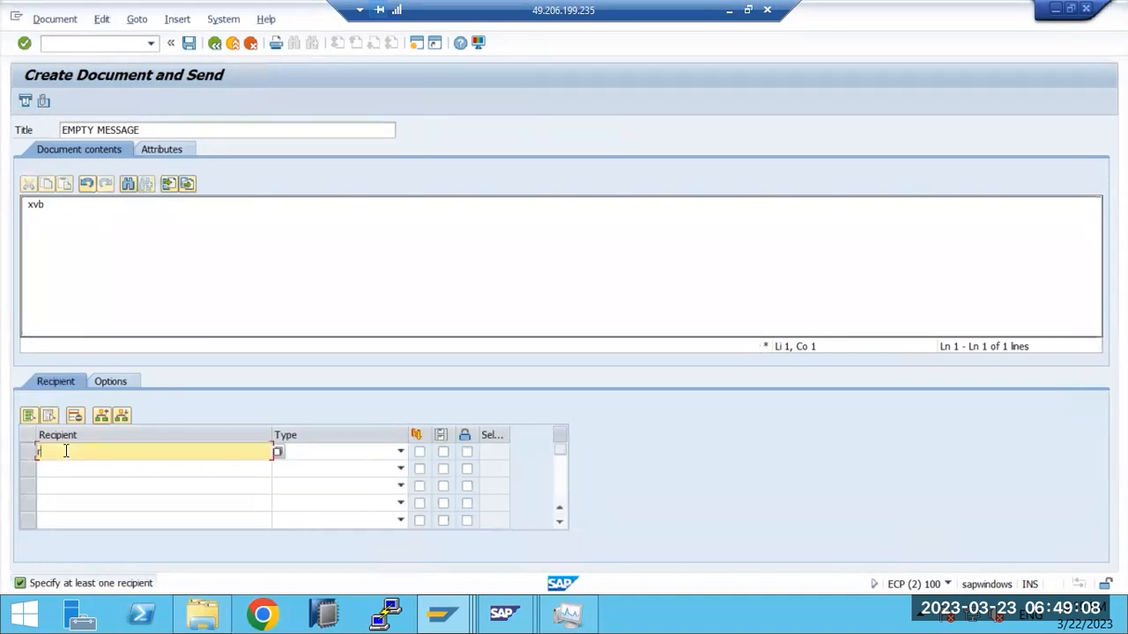
left_click(401, 453)
left_click(280, 491)
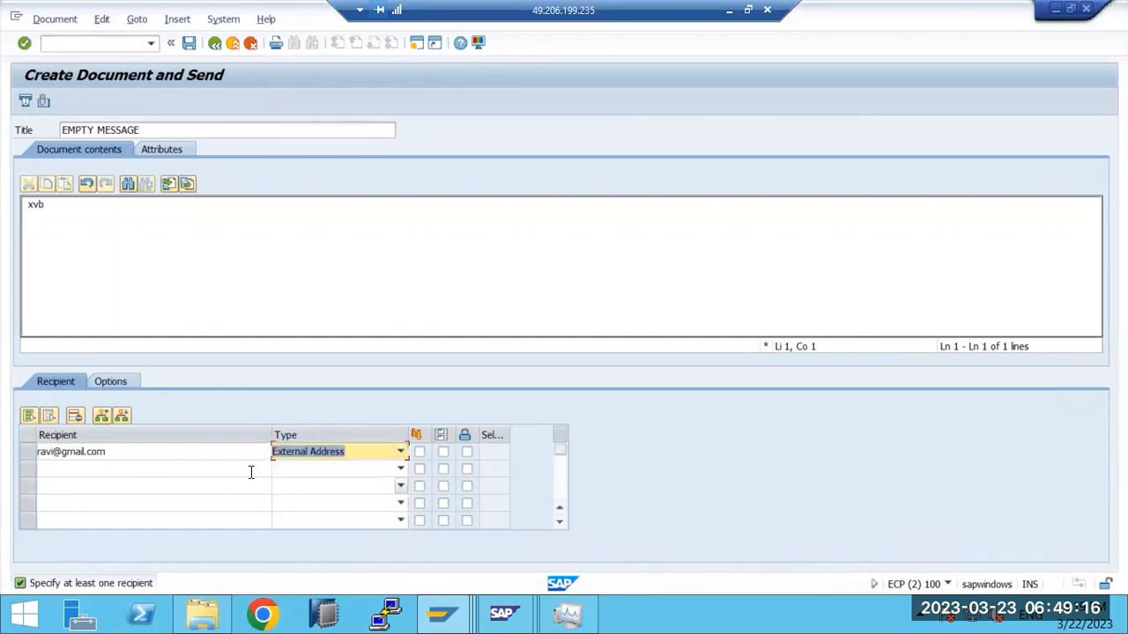
left_click(25, 100)
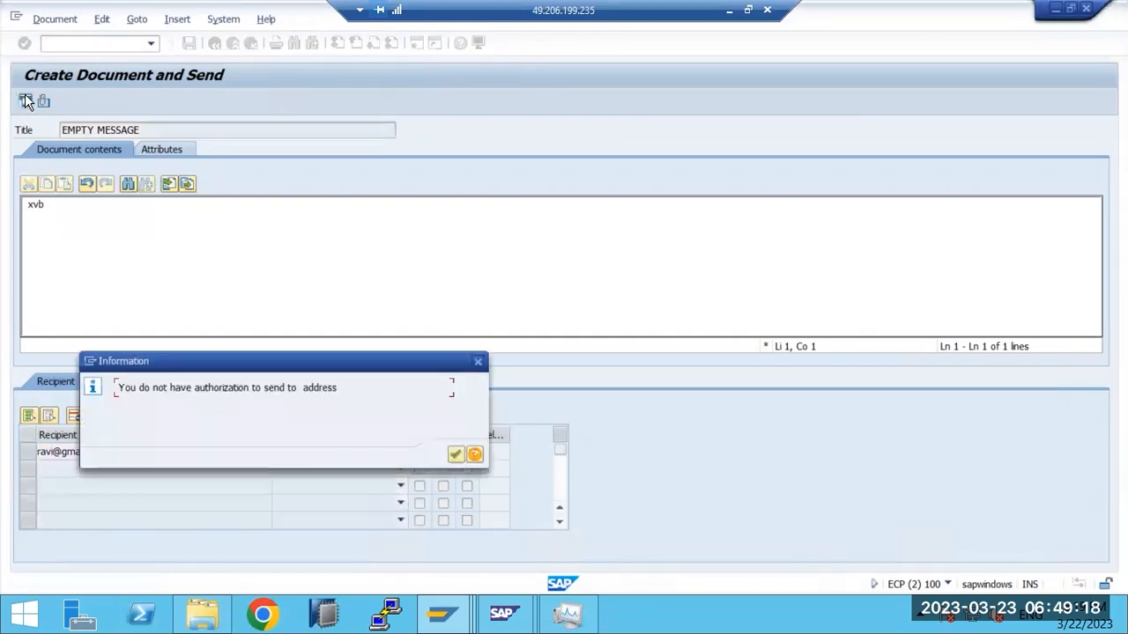
Step: Review the SO683 error help, acknowledge the error and close the compose window
left_click(474, 455)
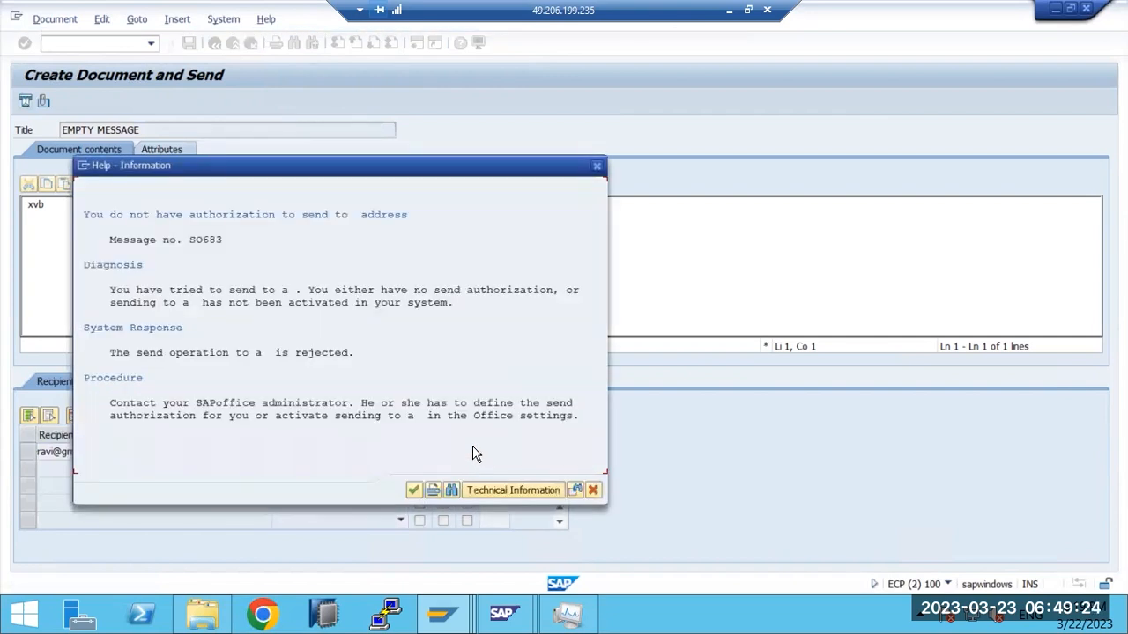
left_click(412, 490)
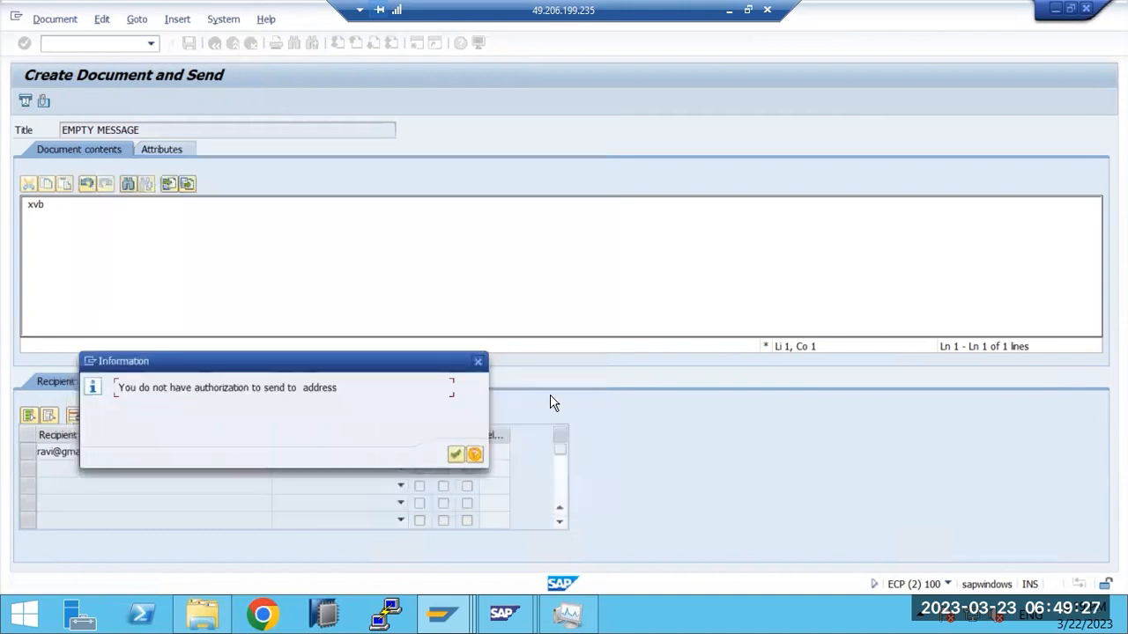
left_click(454, 453)
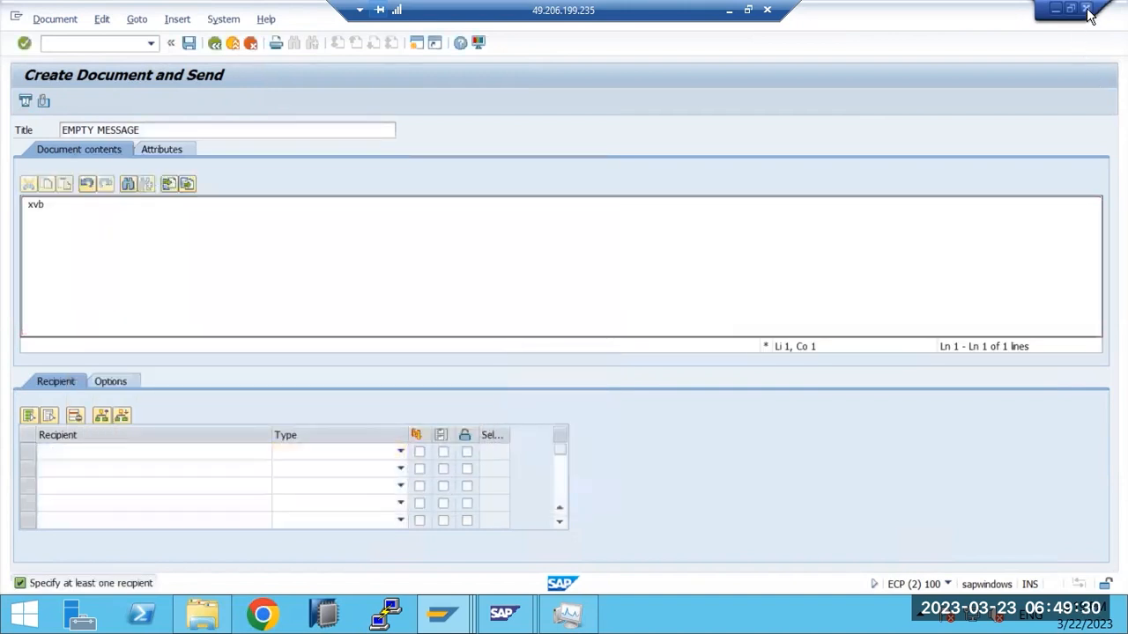
left_click(1086, 10)
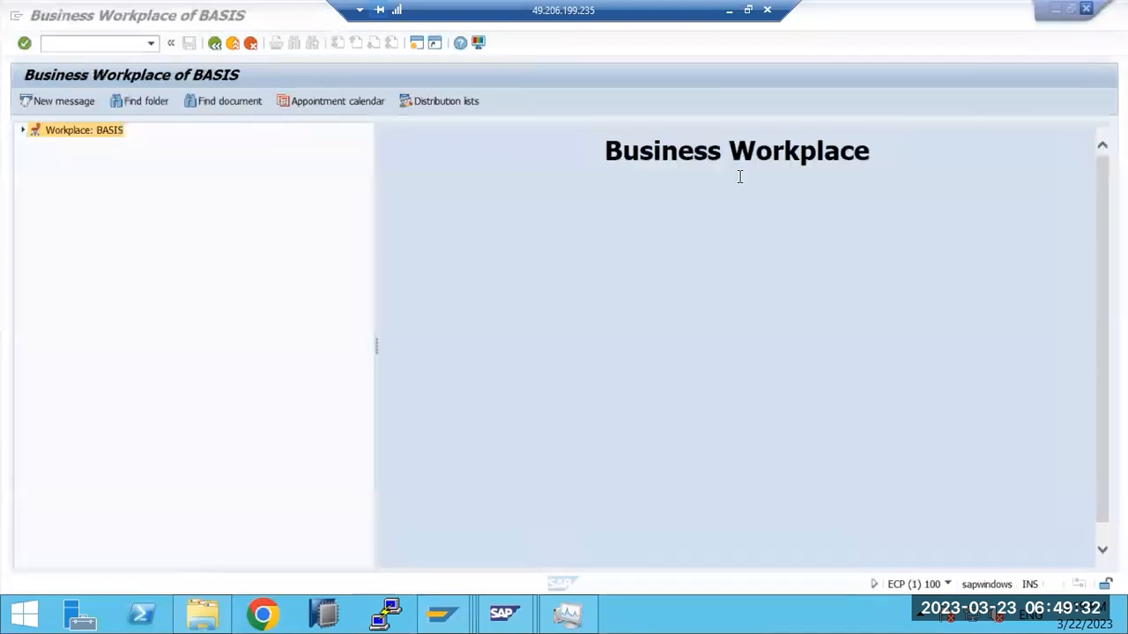
Step: Log off, log on to ECP client 100 as user BASIS, and run SBWP
left_click(1086, 9)
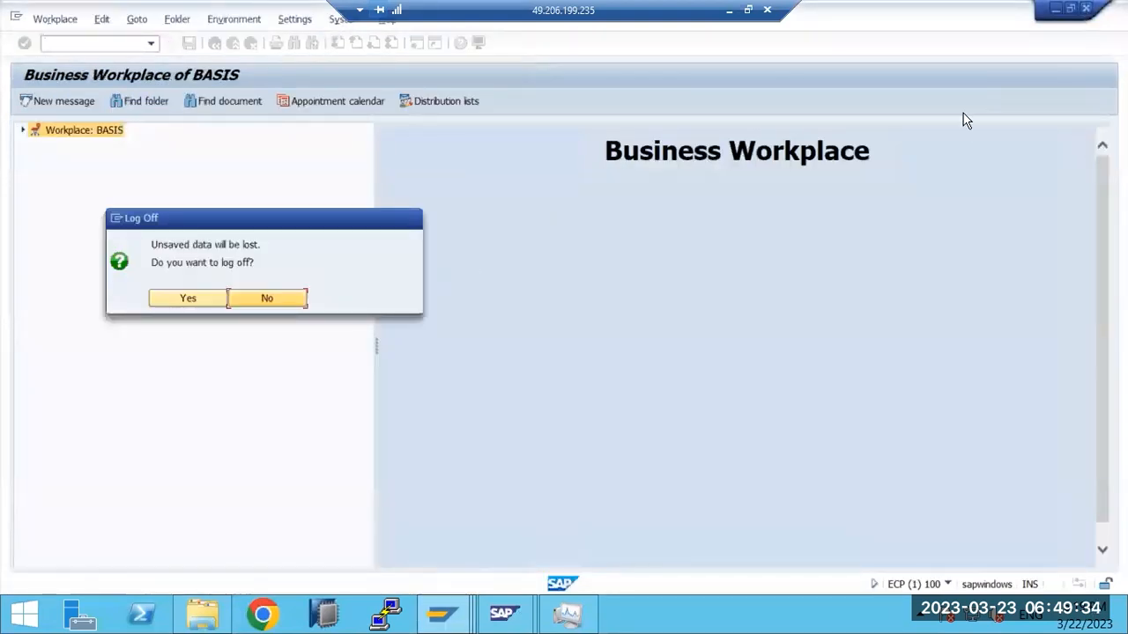
left_click(187, 297)
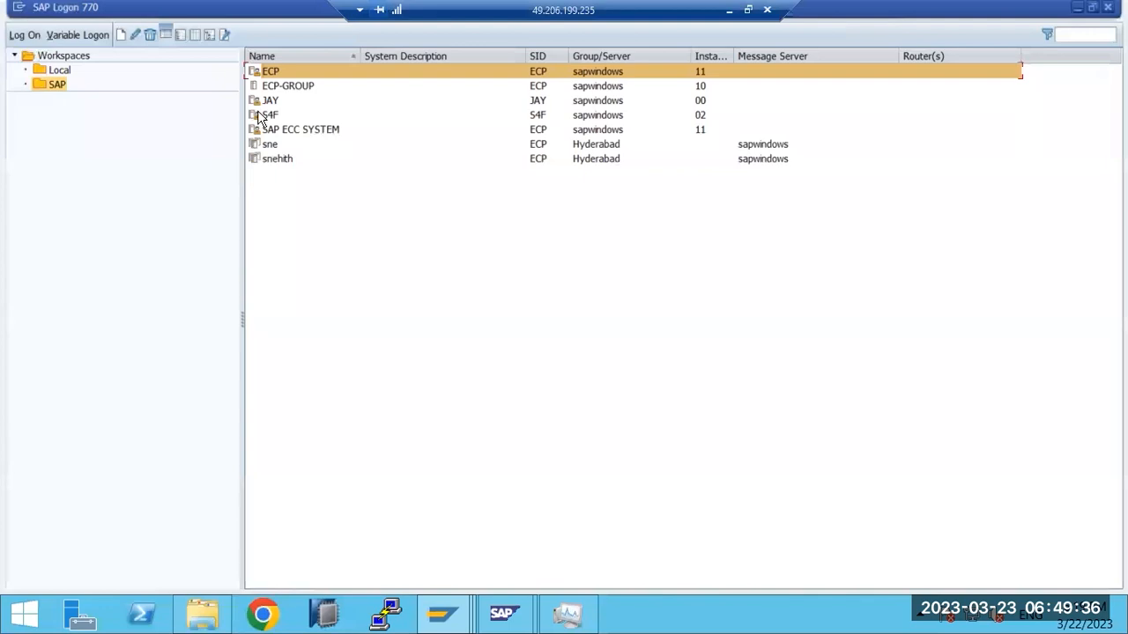
double_click(264, 79)
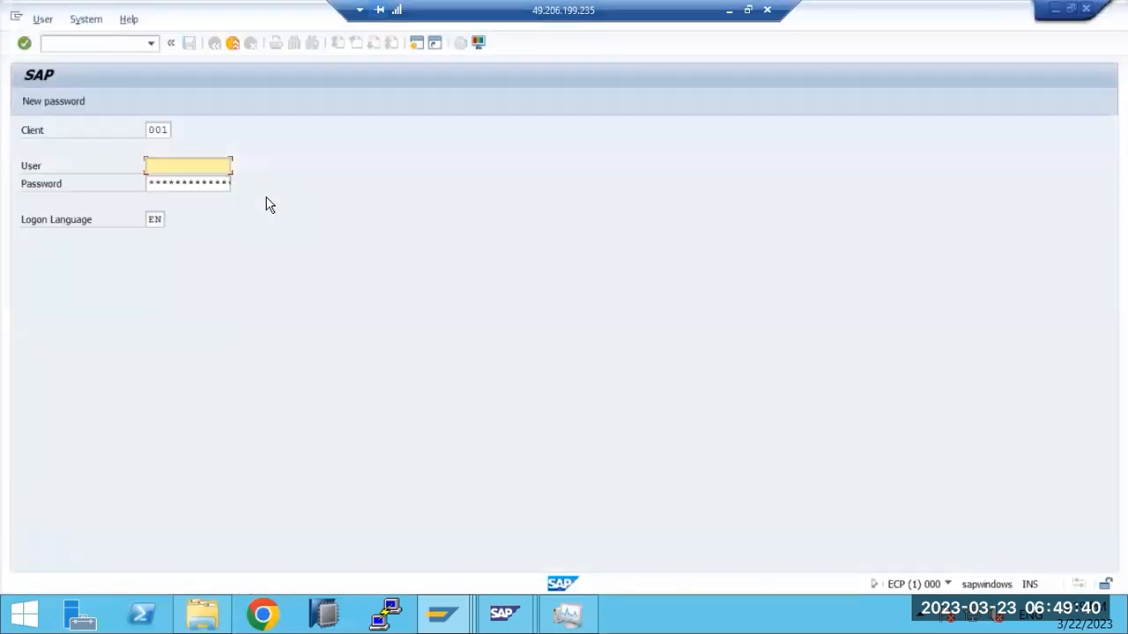
double_click(158, 129)
type("100")
key("Tab")
type("basis")
key("Tab")
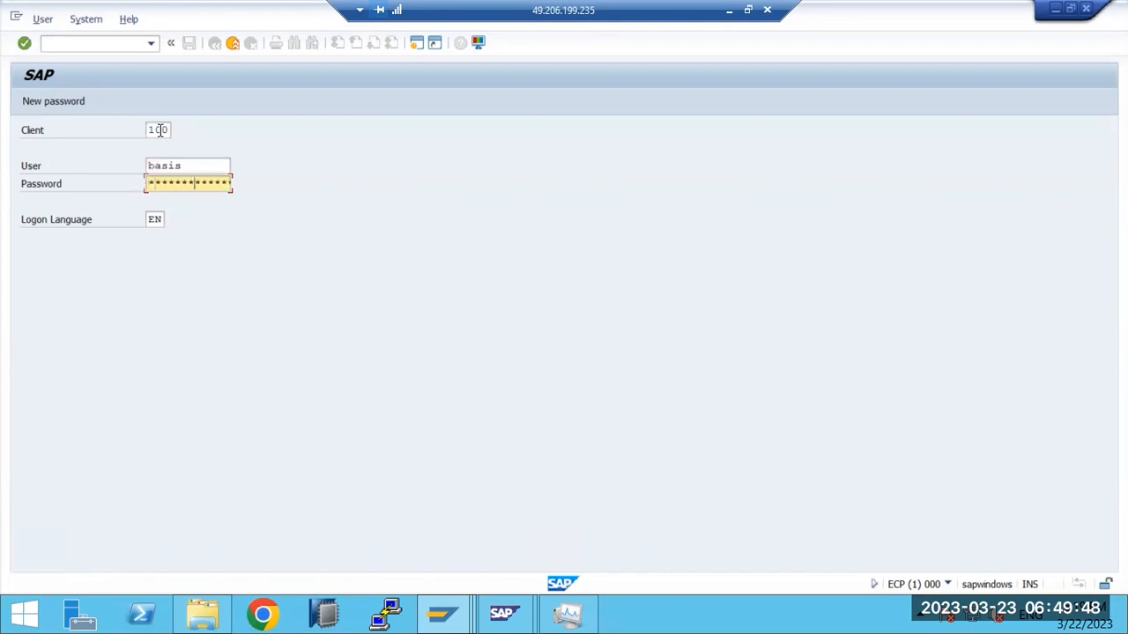
key("Return")
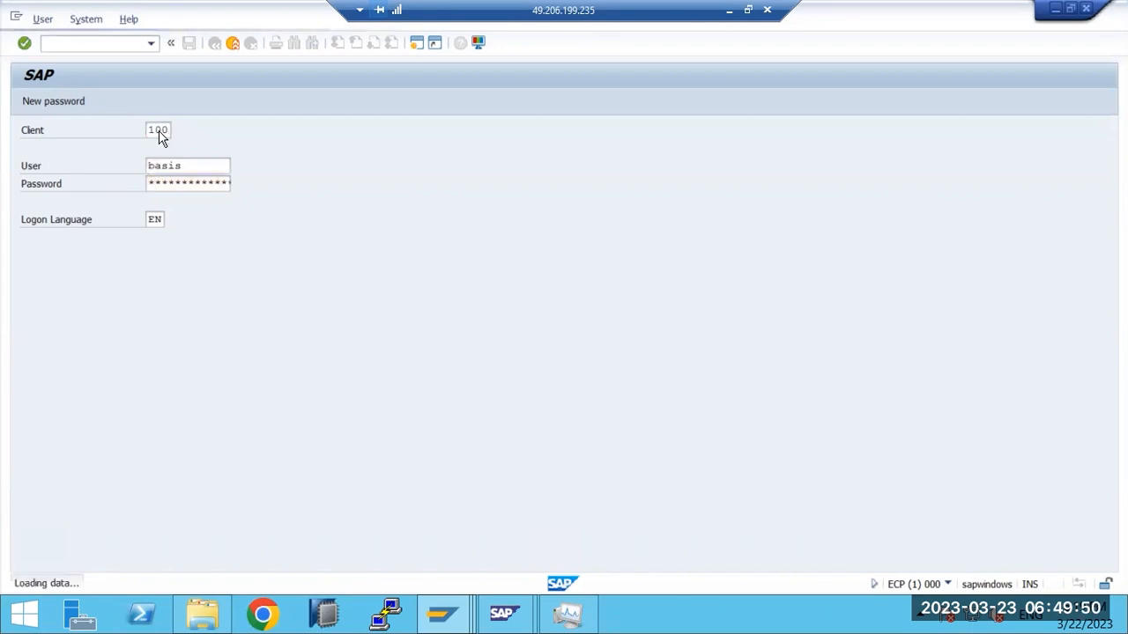
type("sbwp")
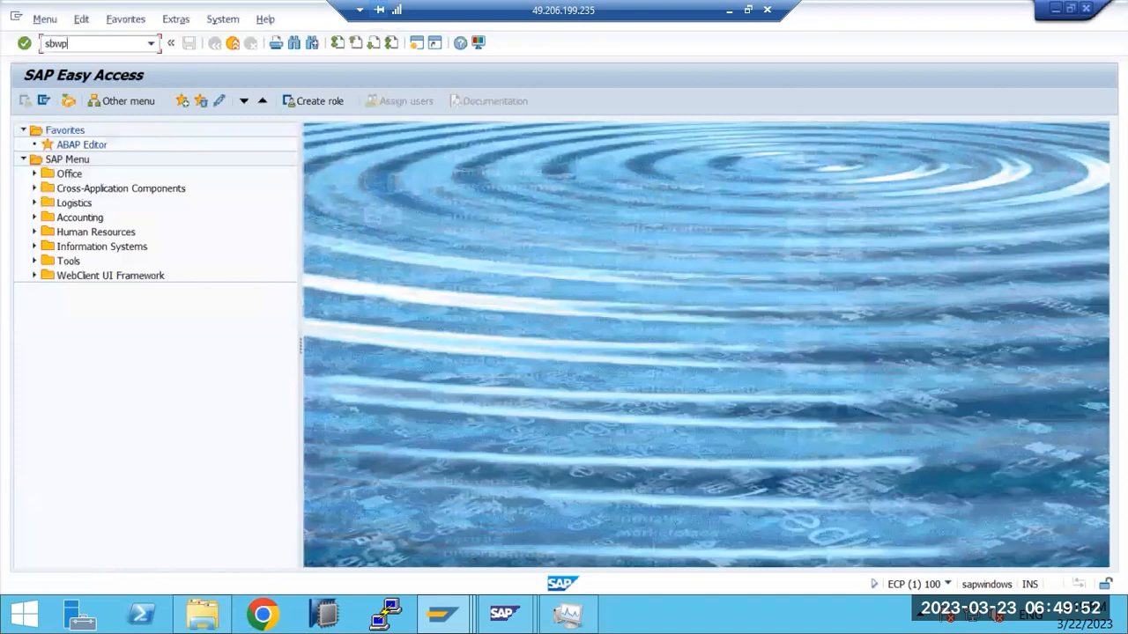
key("Return")
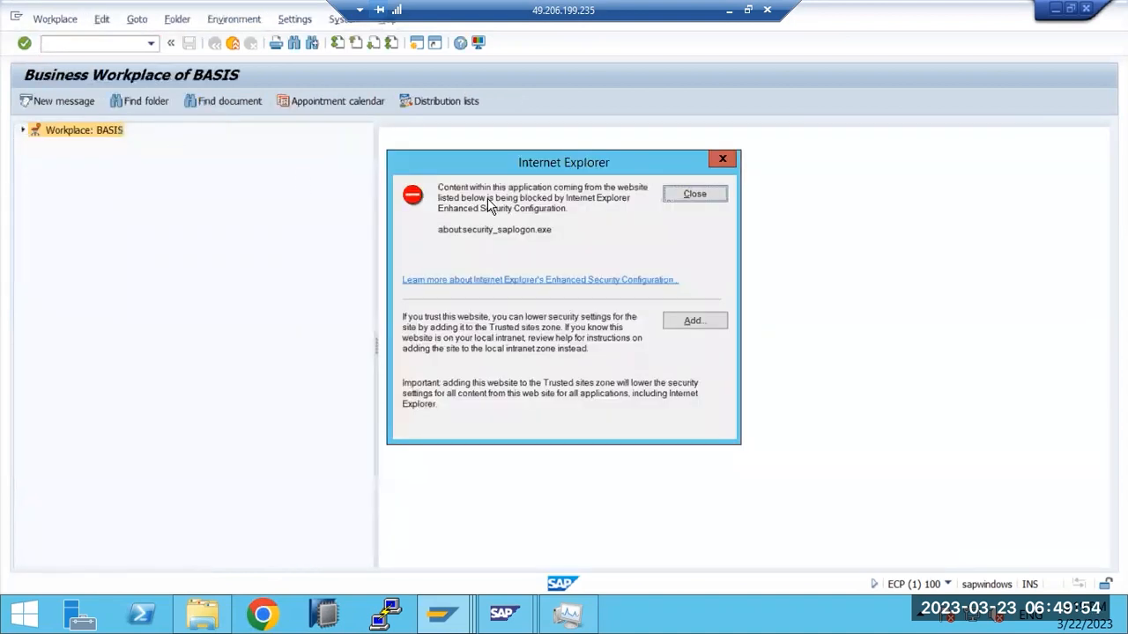
Step: Start a new message titled 'TEXT' with body 'dvf'
left_click(693, 194)
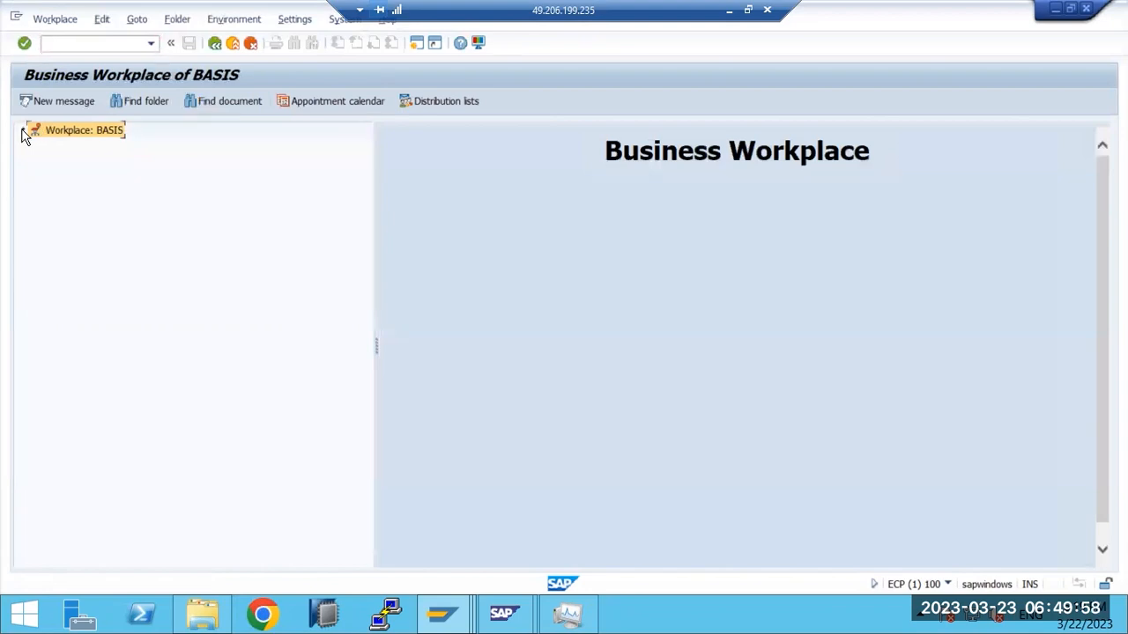
left_click(66, 100)
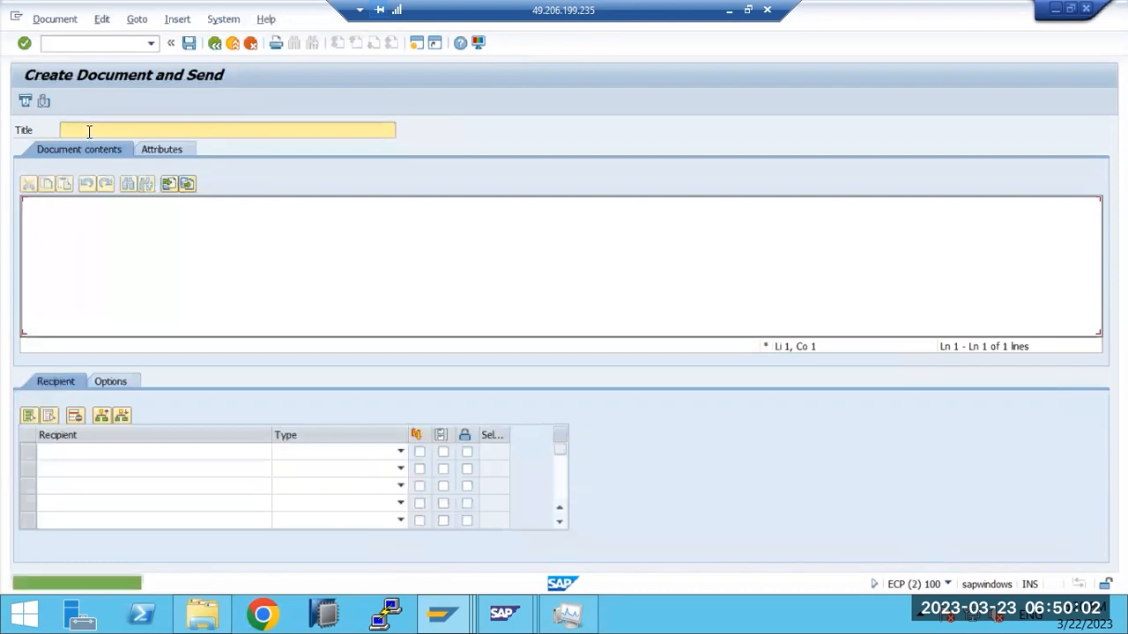
type("T")
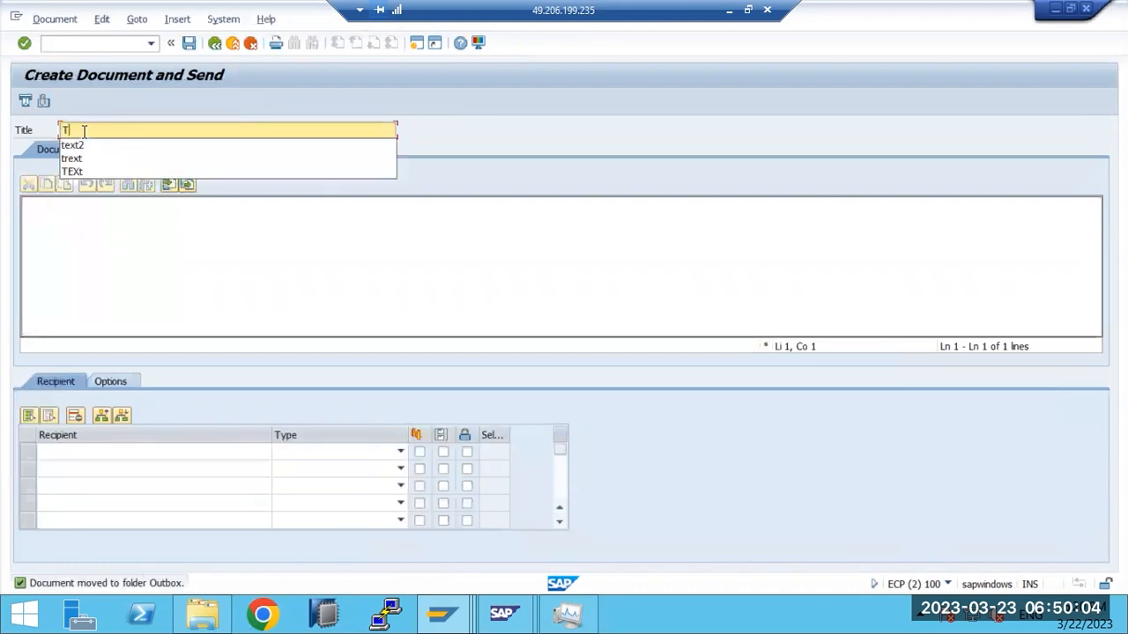
type("EXT")
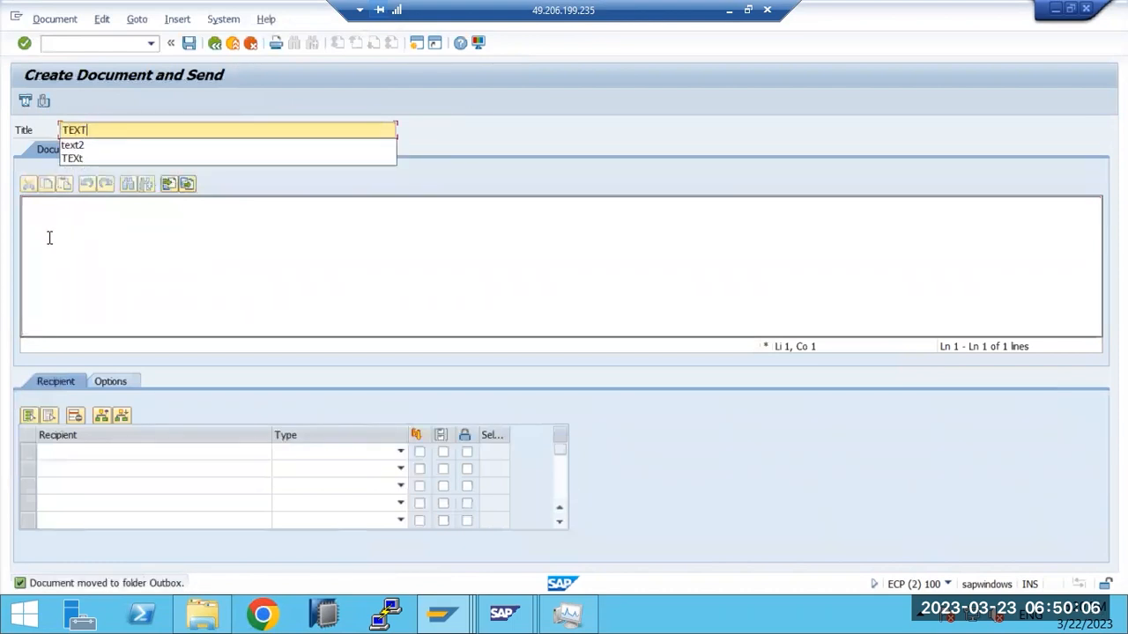
left_click(49, 234)
type("dvf")
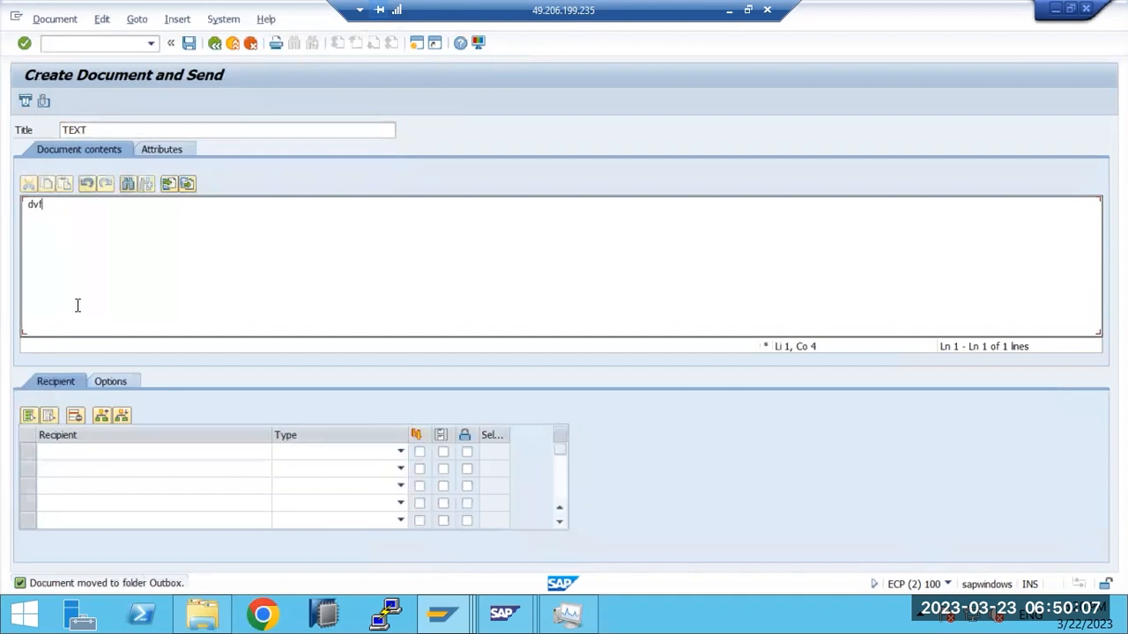
Step: Add the external e-mail address as an External Address recipient, send, and acknowledge the authorization refusal
left_click(127, 449)
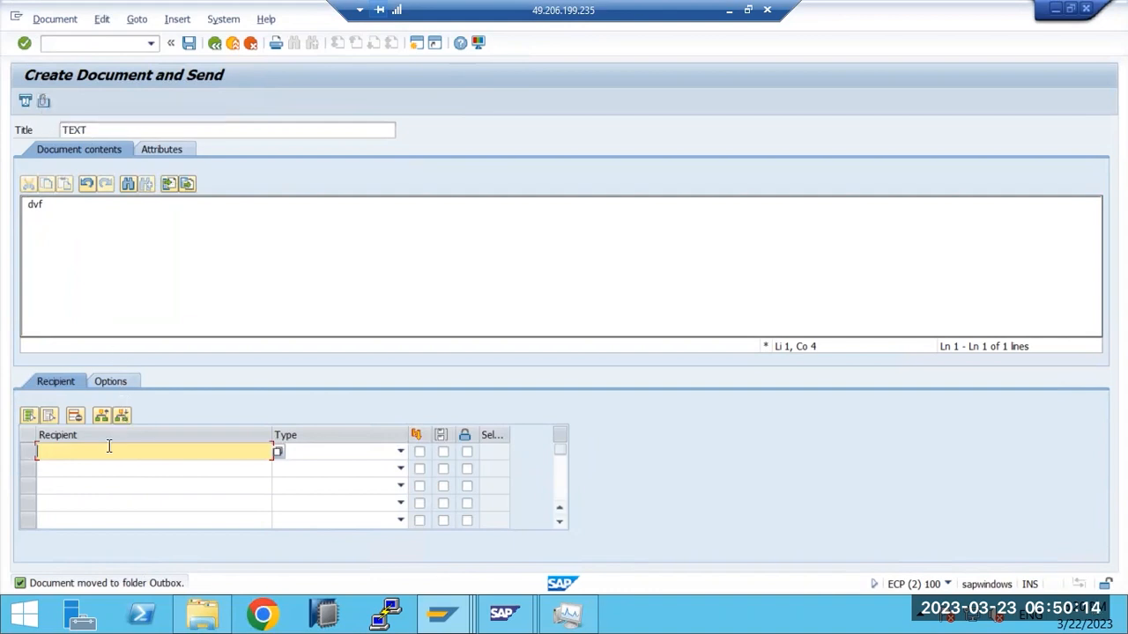
left_click(400, 451)
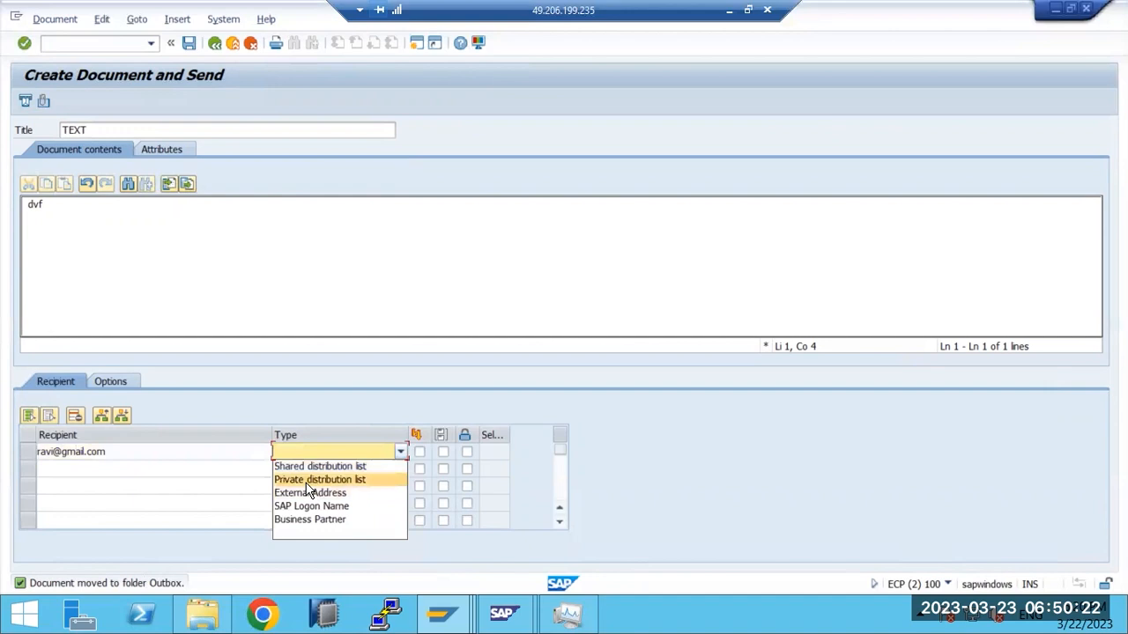
left_click(307, 493)
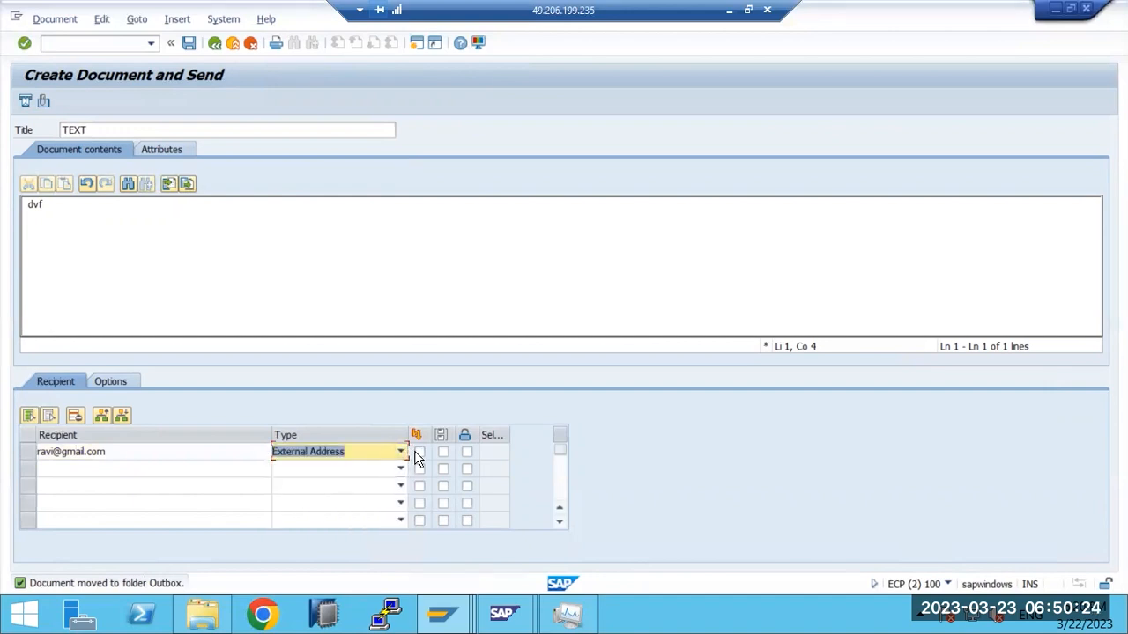
left_click(419, 452)
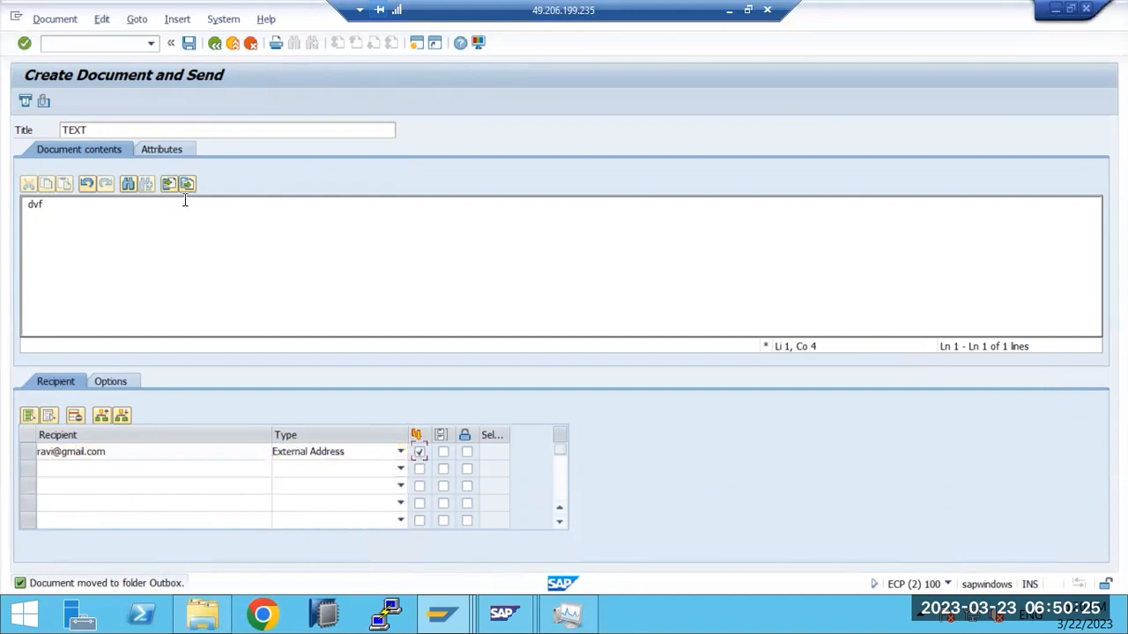
left_click(27, 102)
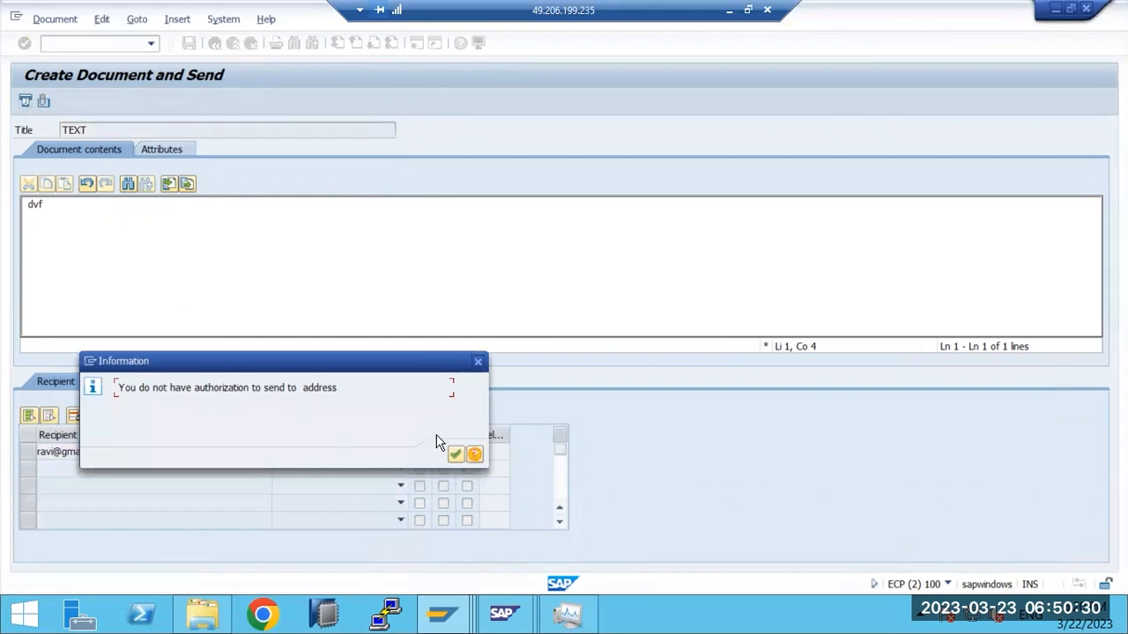
left_click(455, 454)
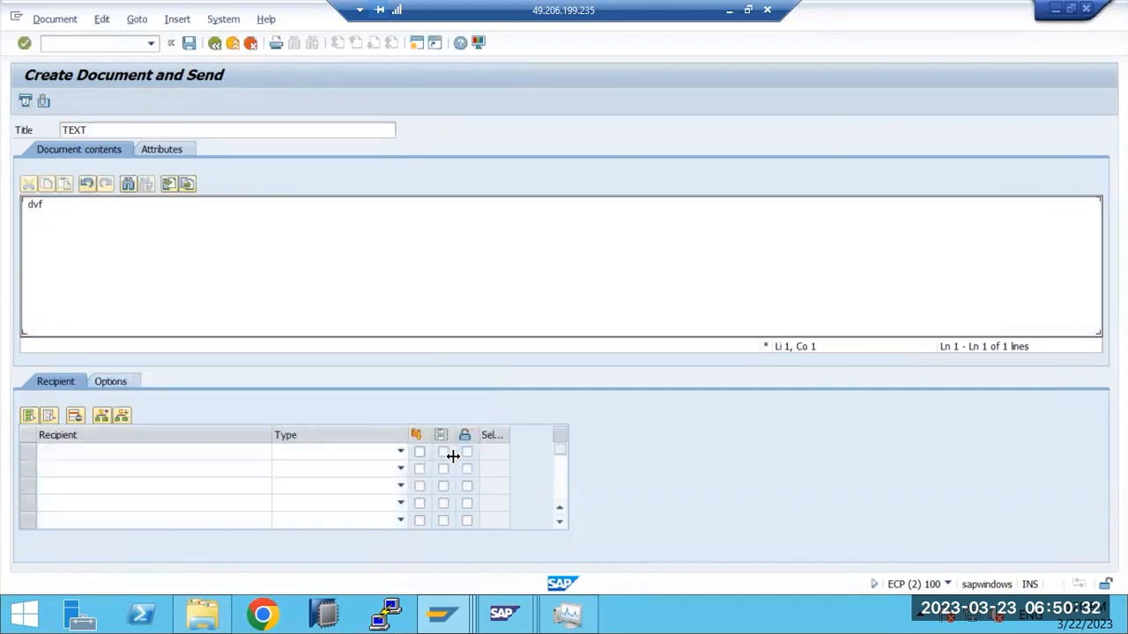
Step: Edit the recipient entry and retry sending, dismissing the unknown recipient error
left_click(61, 447)
type("rac")
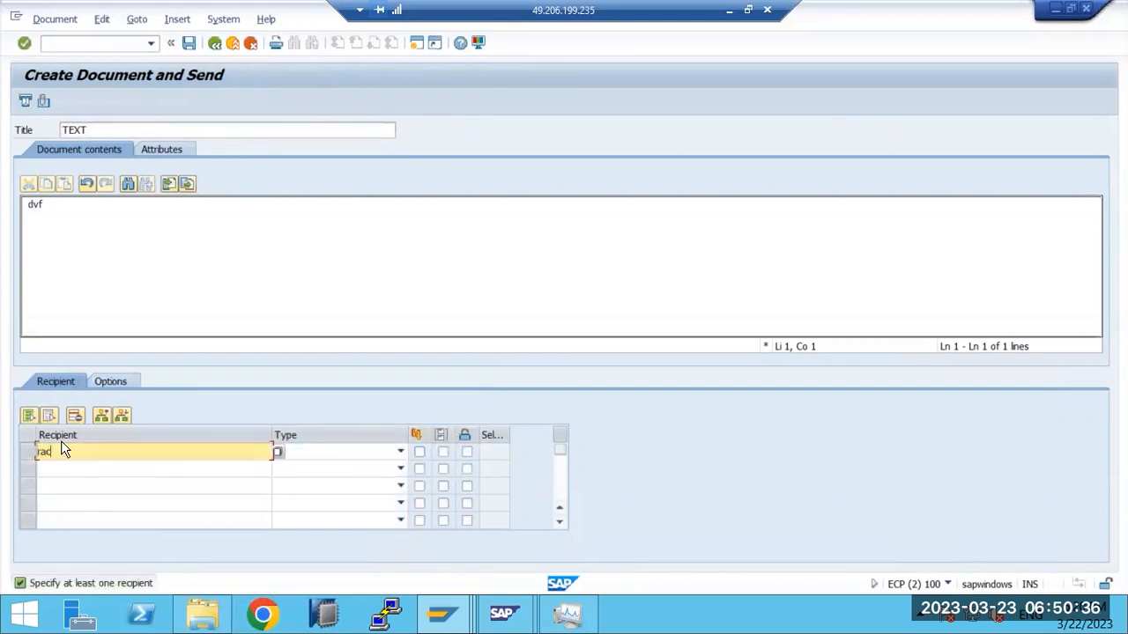
left_click(25, 104)
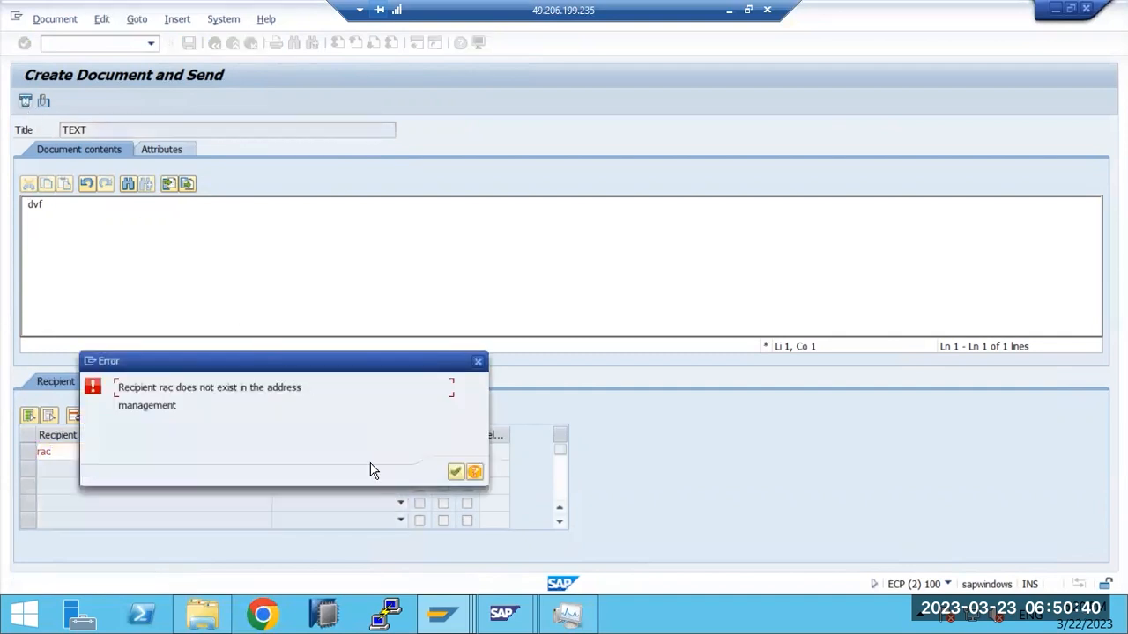
left_click(455, 473)
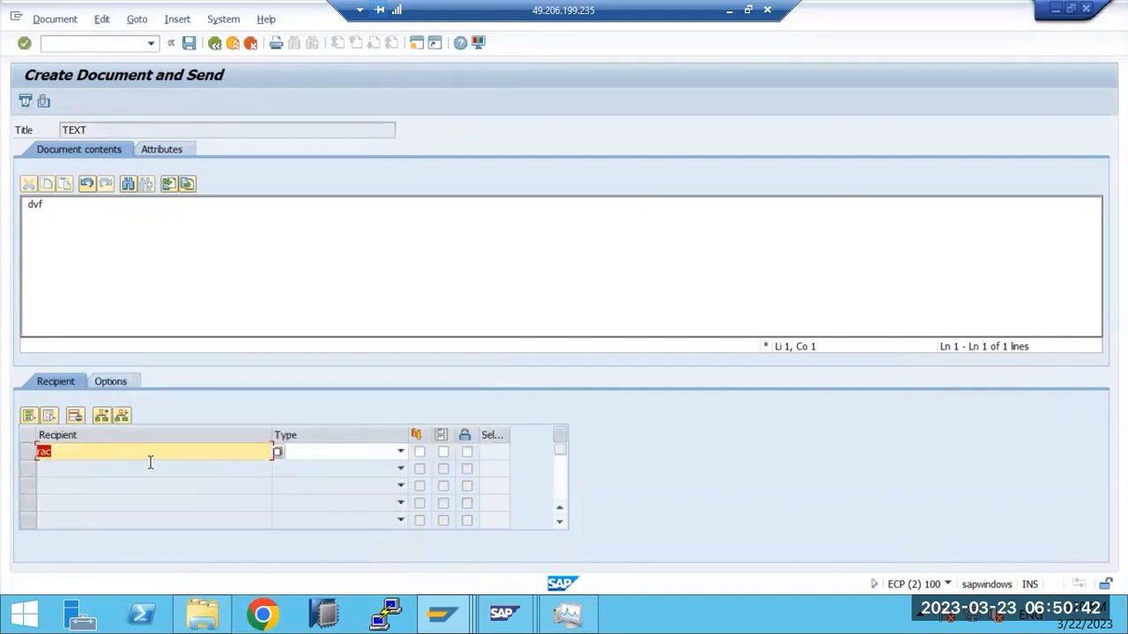
Step: Enter 'basis' as an External Address recipient, send, acknowledge the refusal and close the compose window
type("basis")
left_click(400, 451)
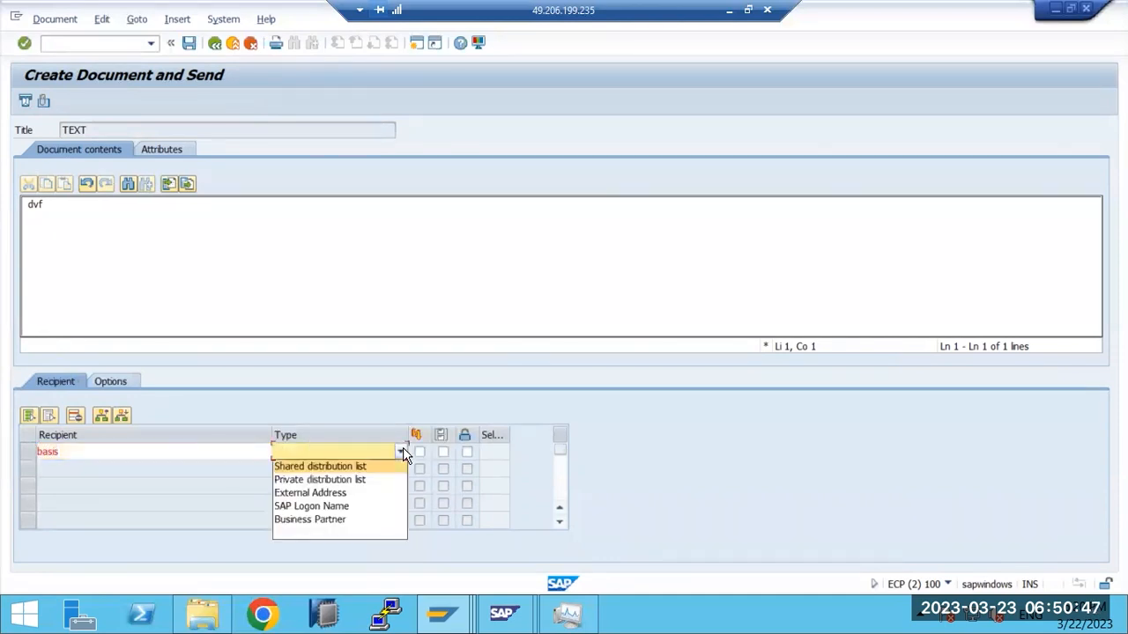
left_click(294, 494)
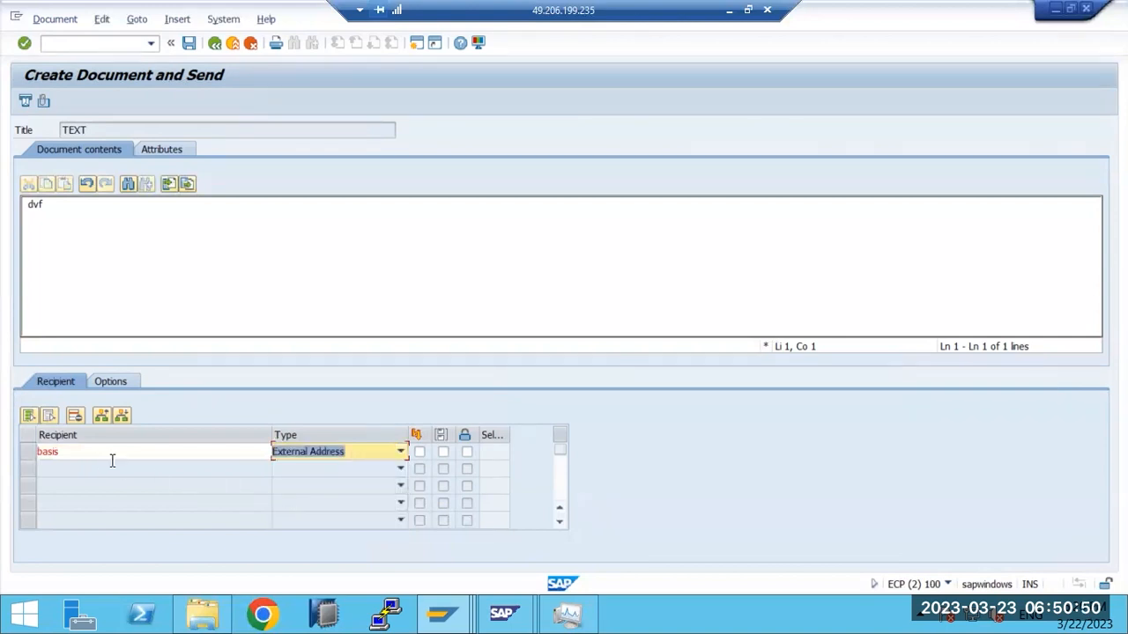
left_click(26, 101)
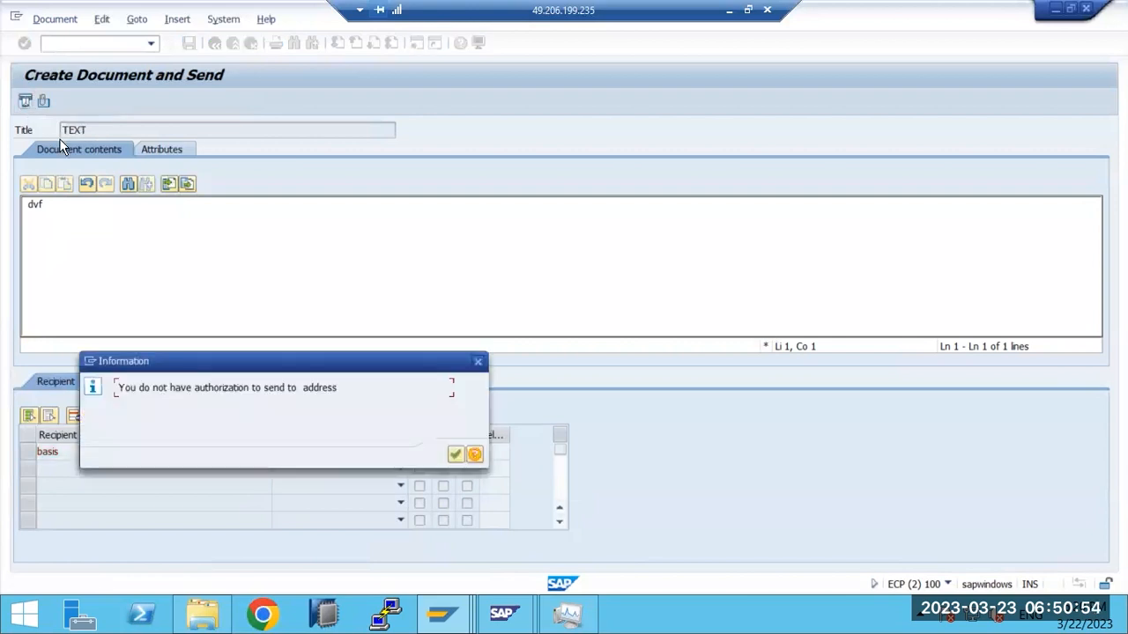
left_click(455, 459)
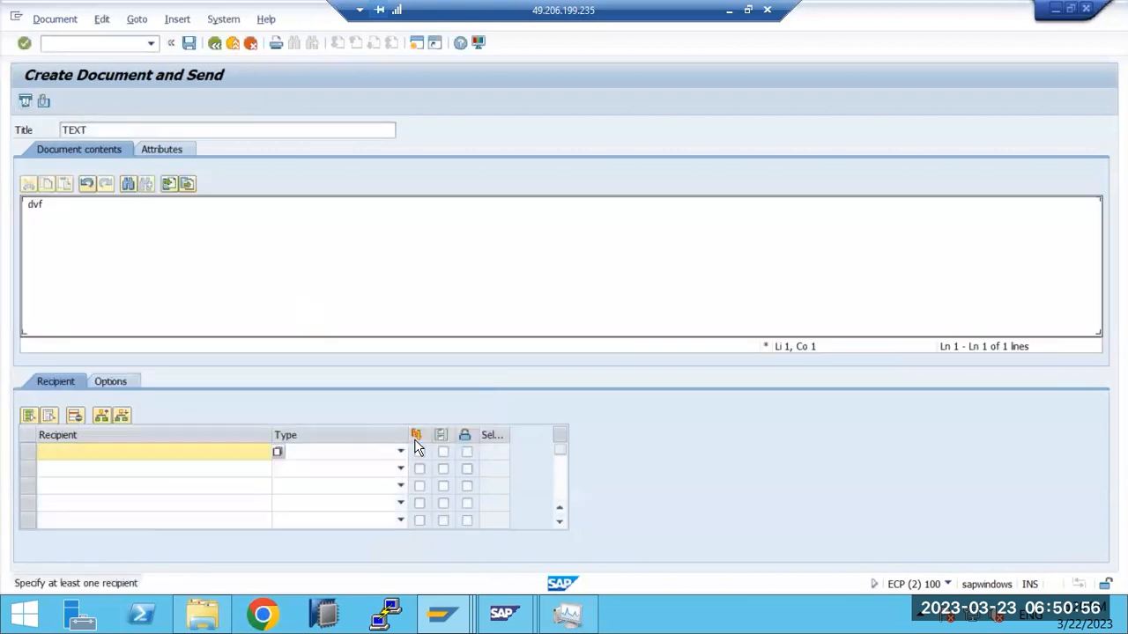
left_click(1085, 8)
left_click(66, 43)
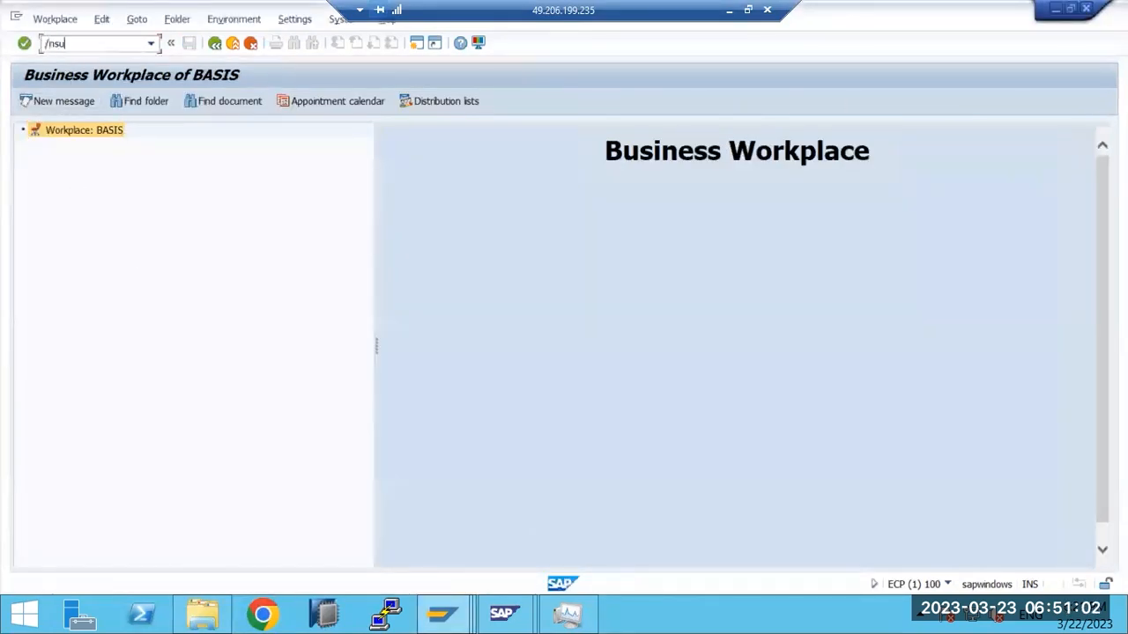
Step: Display BASIS's authorization check in SU53, then log off the session
type("/nsu53")
key("Return")
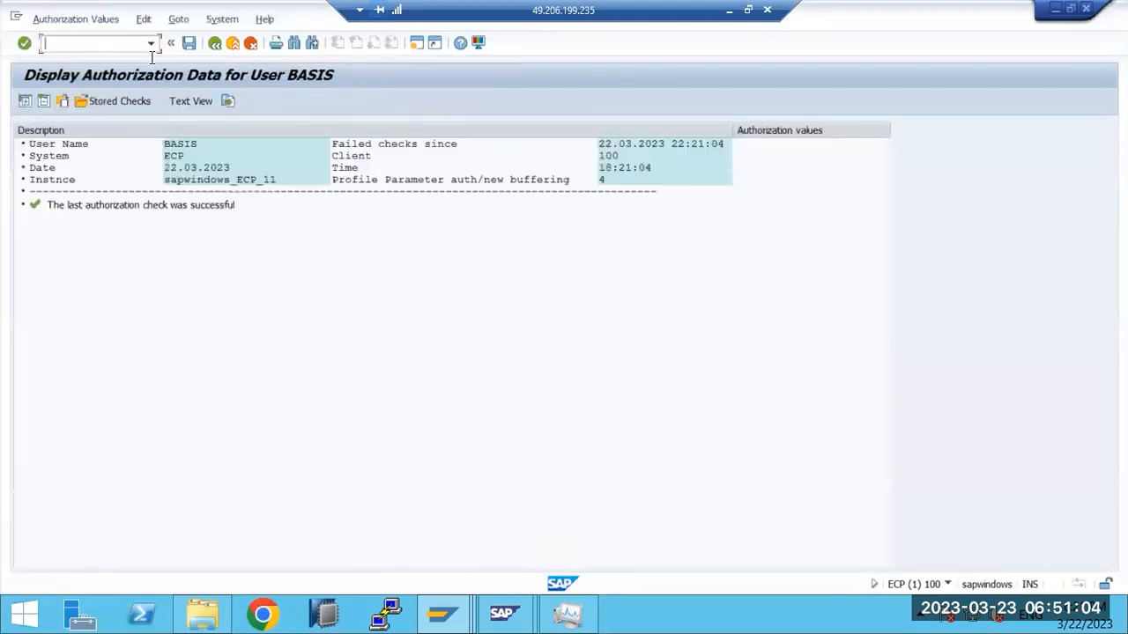
left_click(1086, 9)
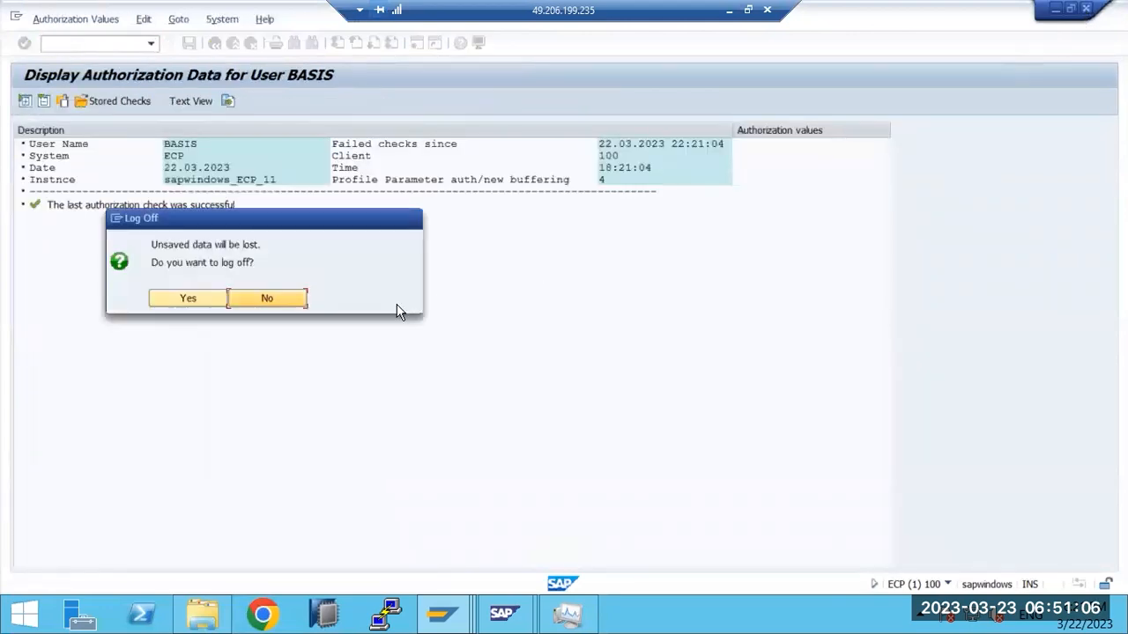
left_click(168, 300)
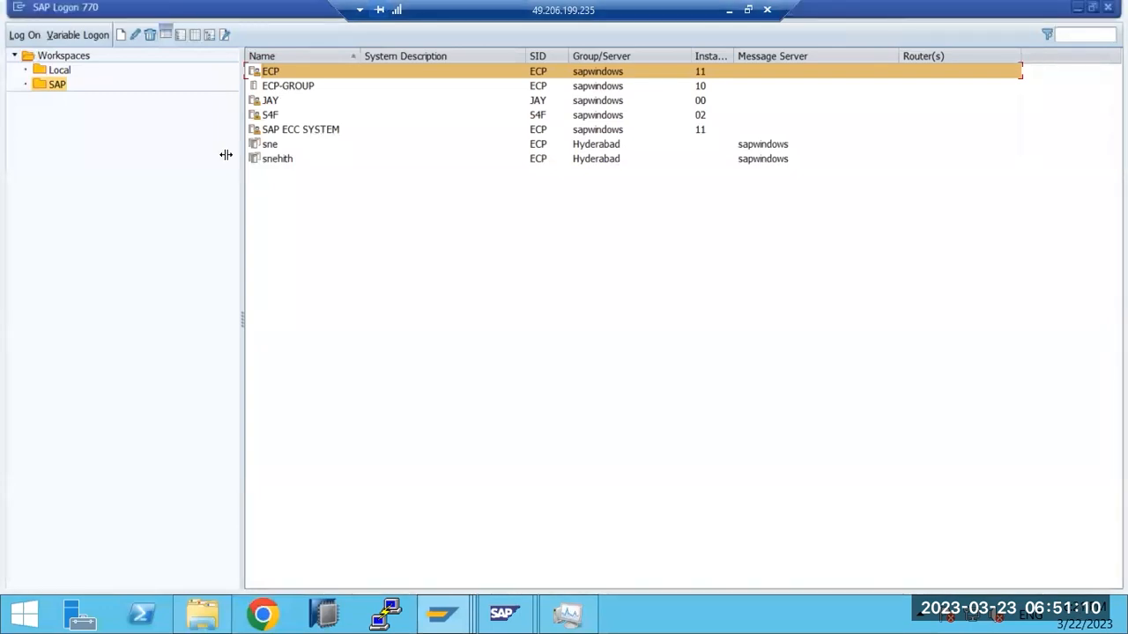
Step: On the ECP logon screen, enter client 100, user DDIC and the account password
key("Return")
left_click(167, 129)
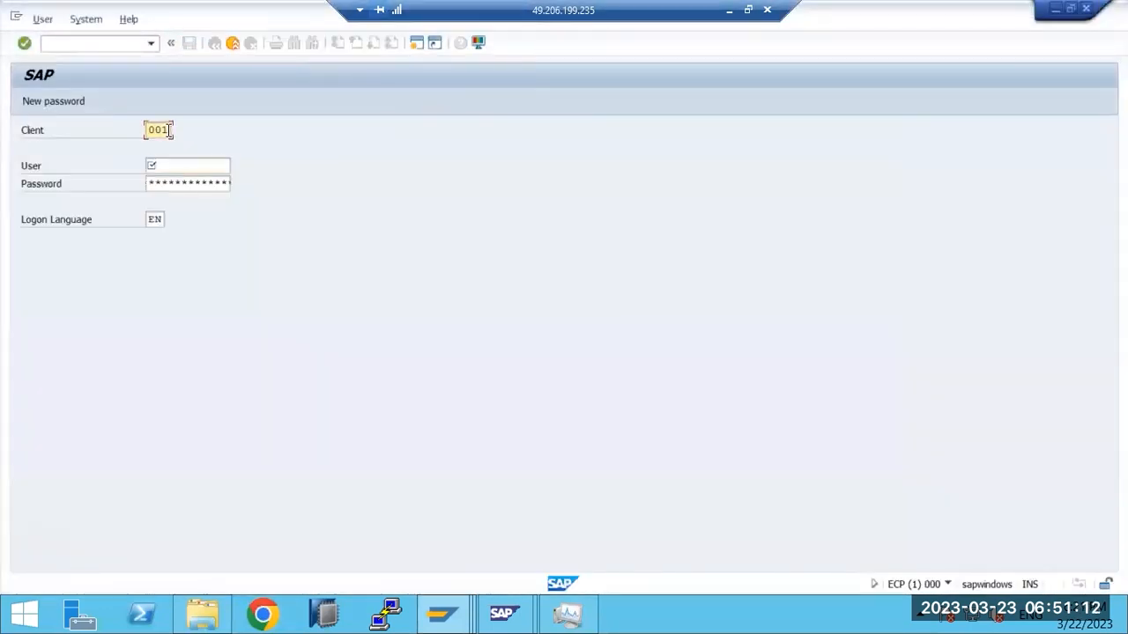
double_click(170, 130)
type("100")
key("Tab")
type("ddic")
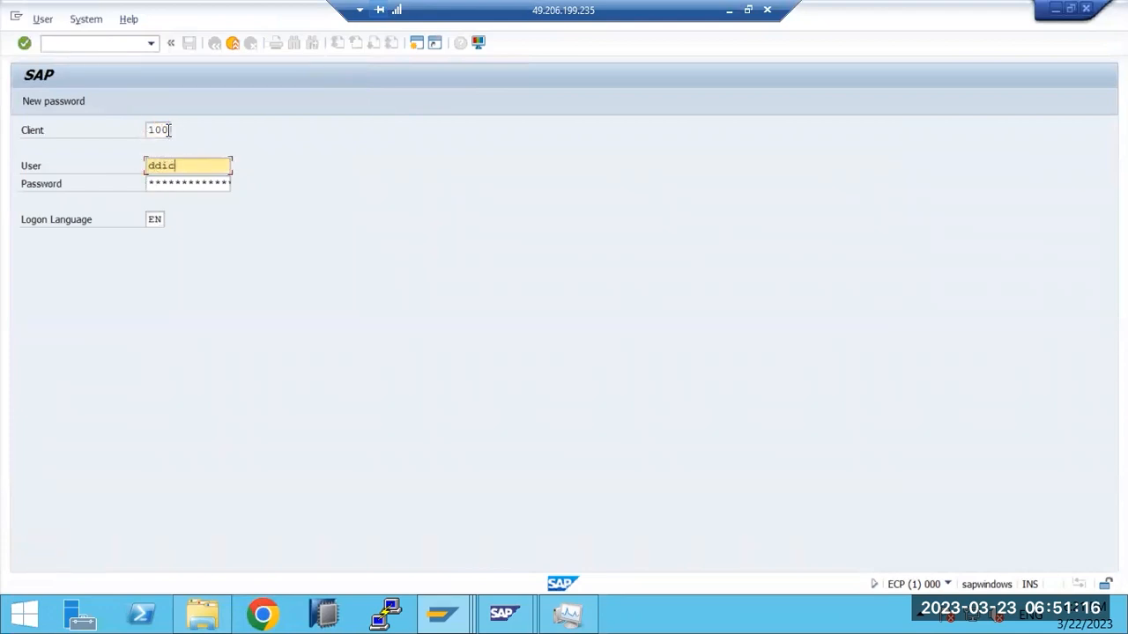
key("Tab")
type("**")
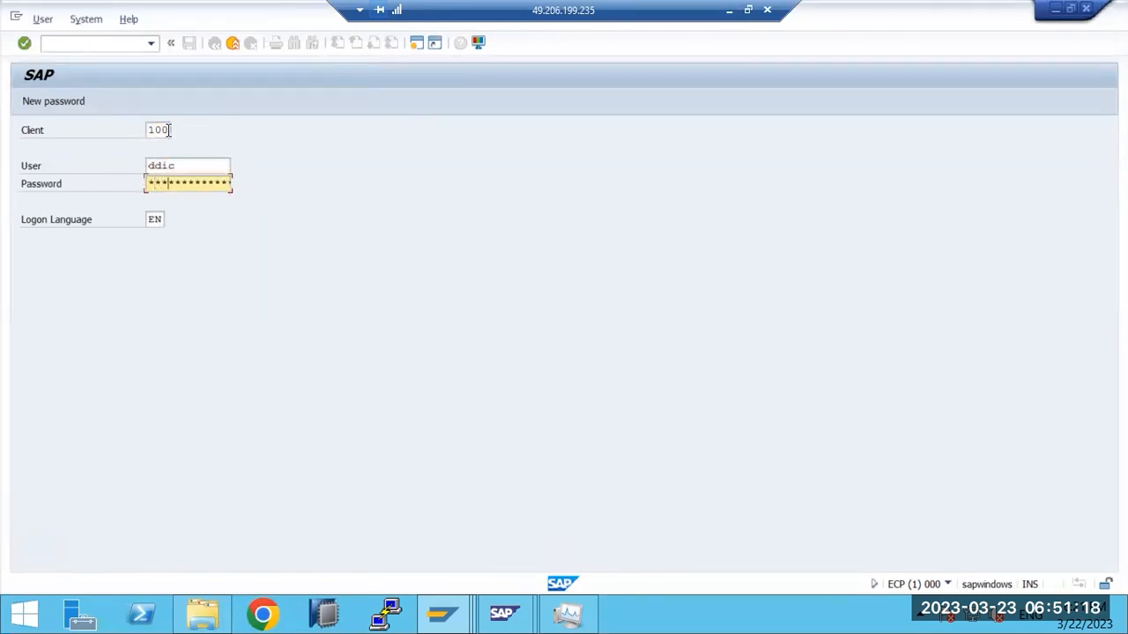
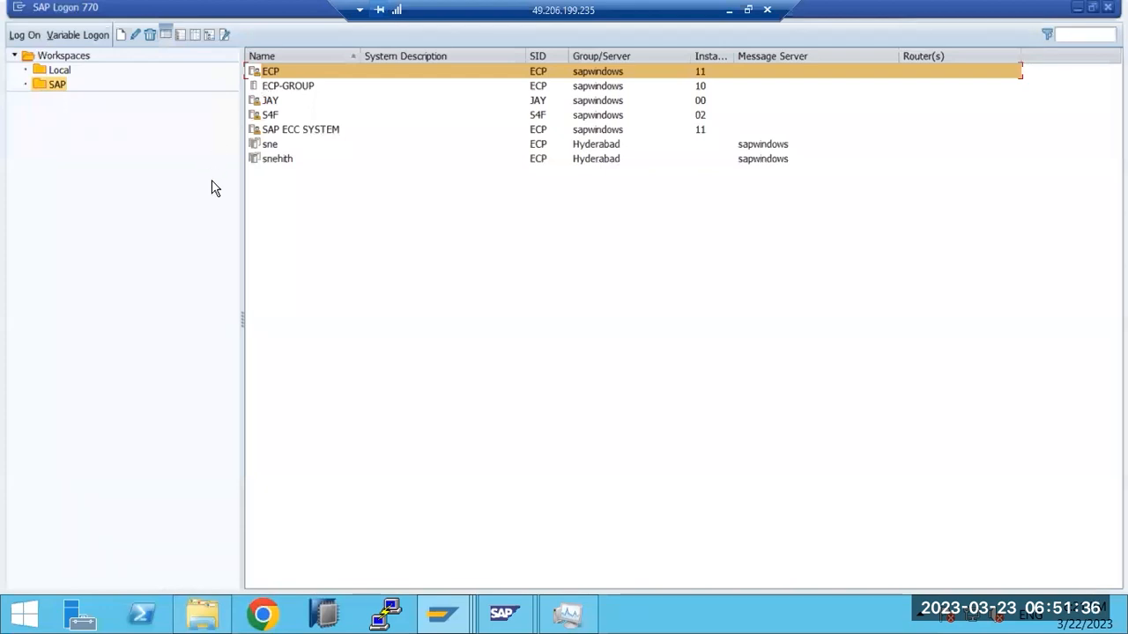
Step: Open the ECP logon screen and enter user DDIC with the account password for client 001
key("Return")
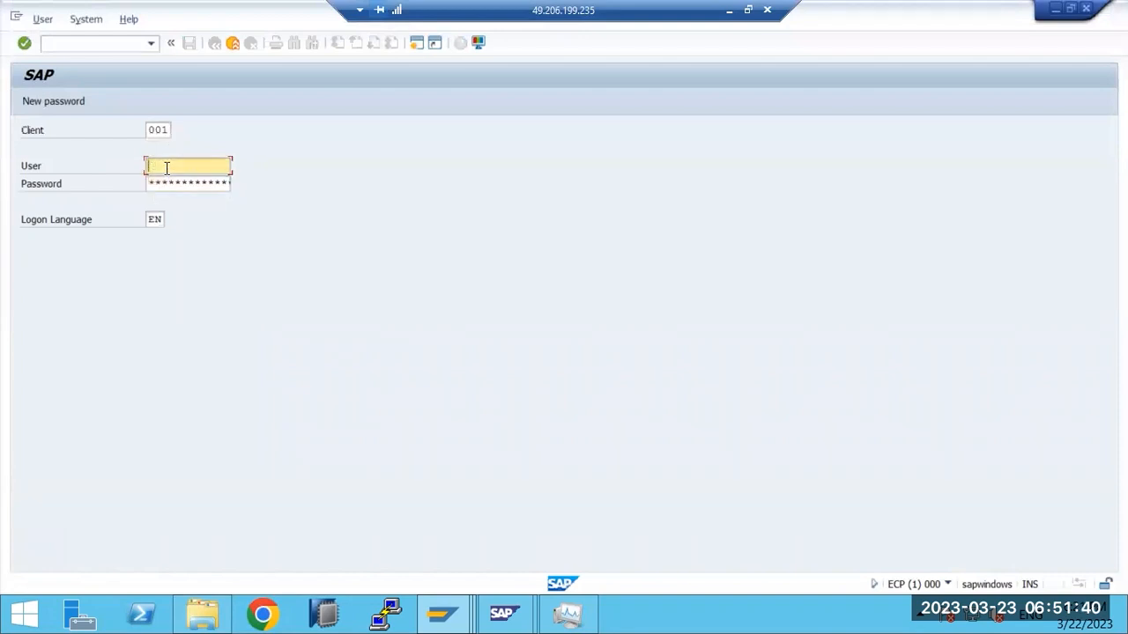
type("ddic")
key("Tab")
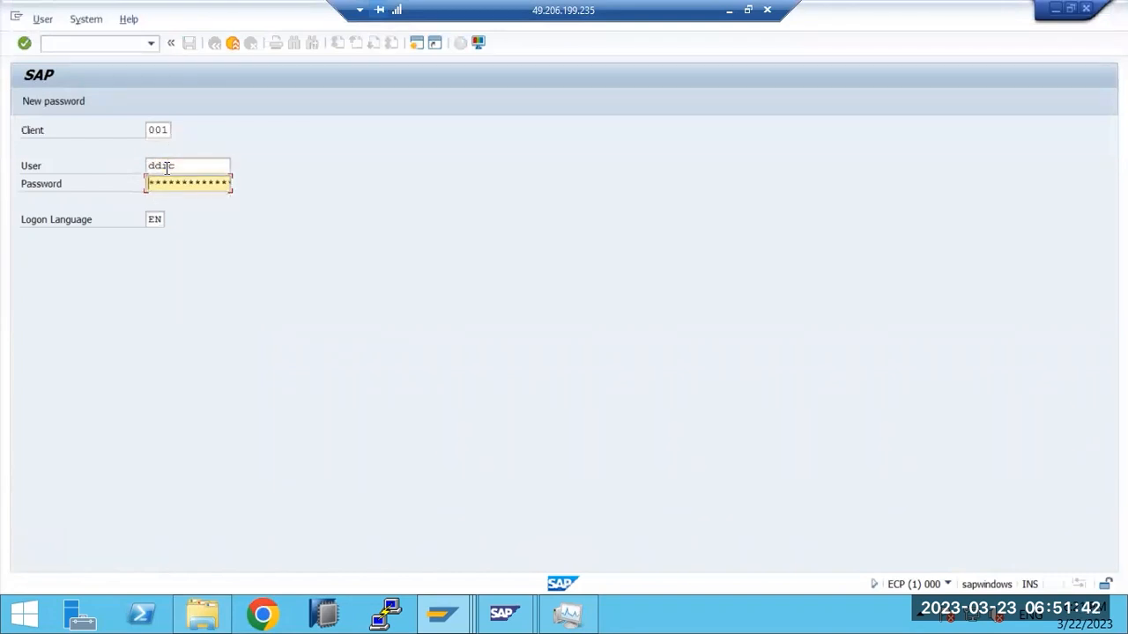
type("********")
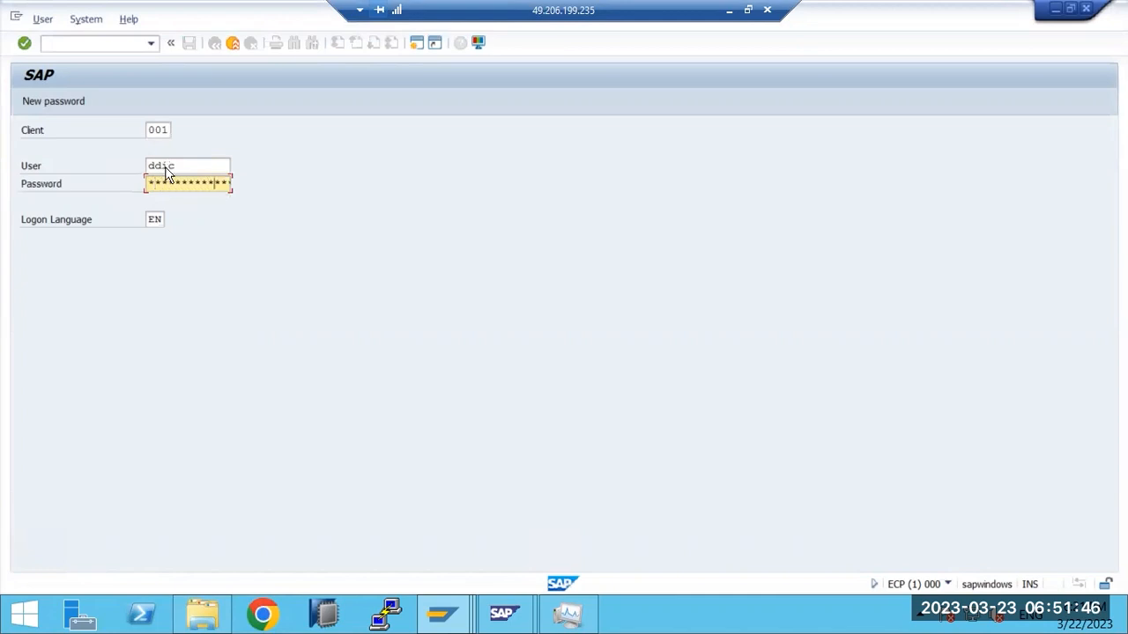
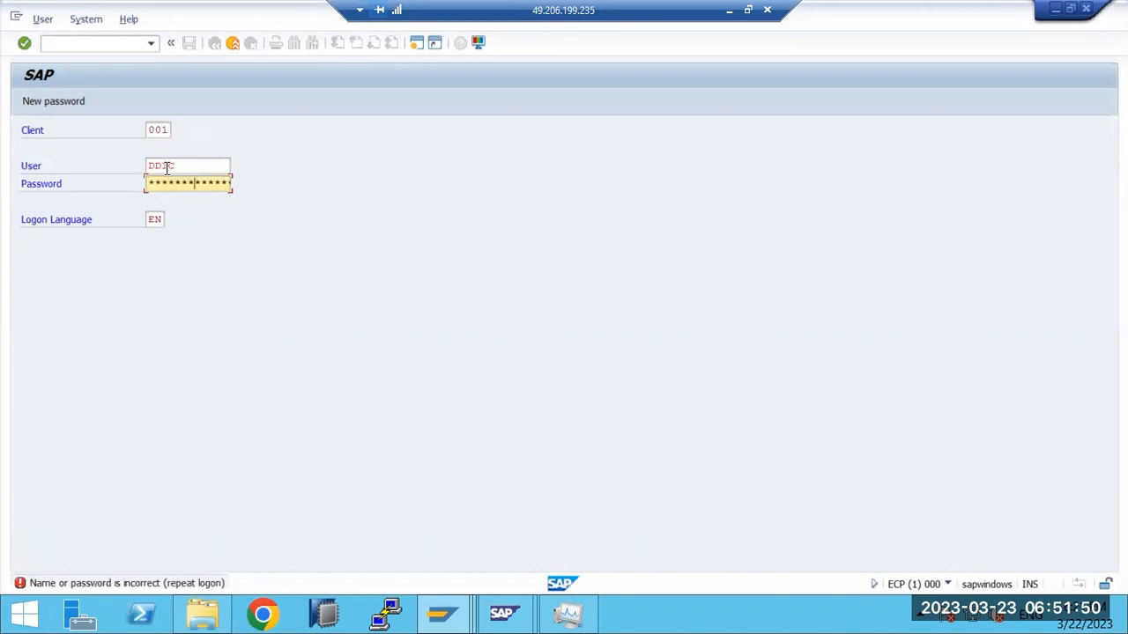
Step: Resubmit the client 001 logon, which is rejected with 'Name or password is incorrect'
key("Return")
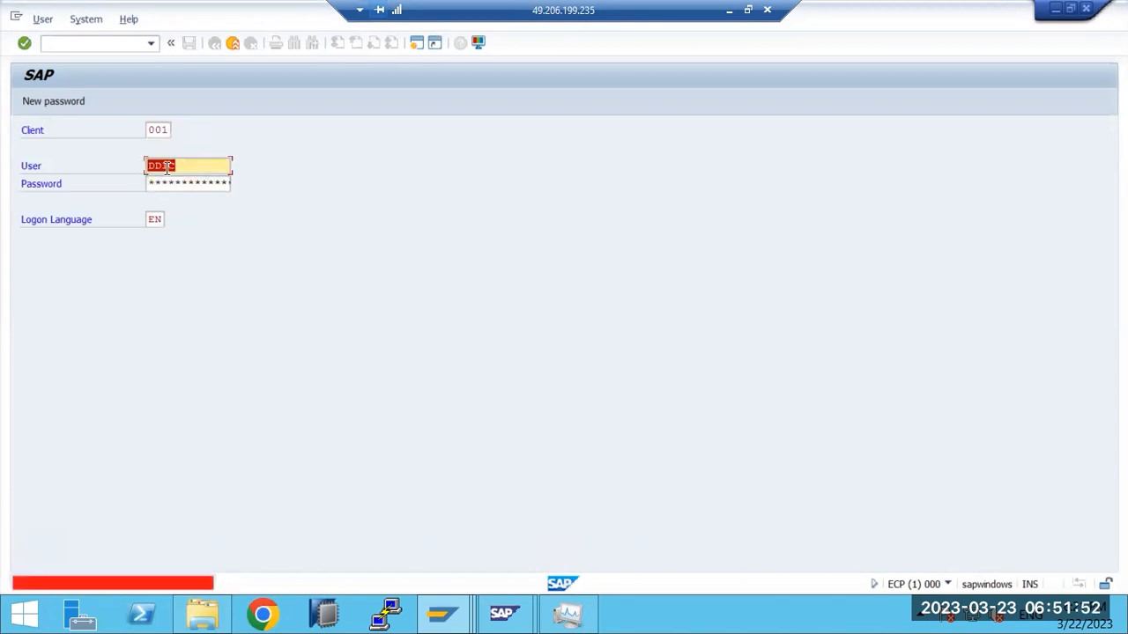
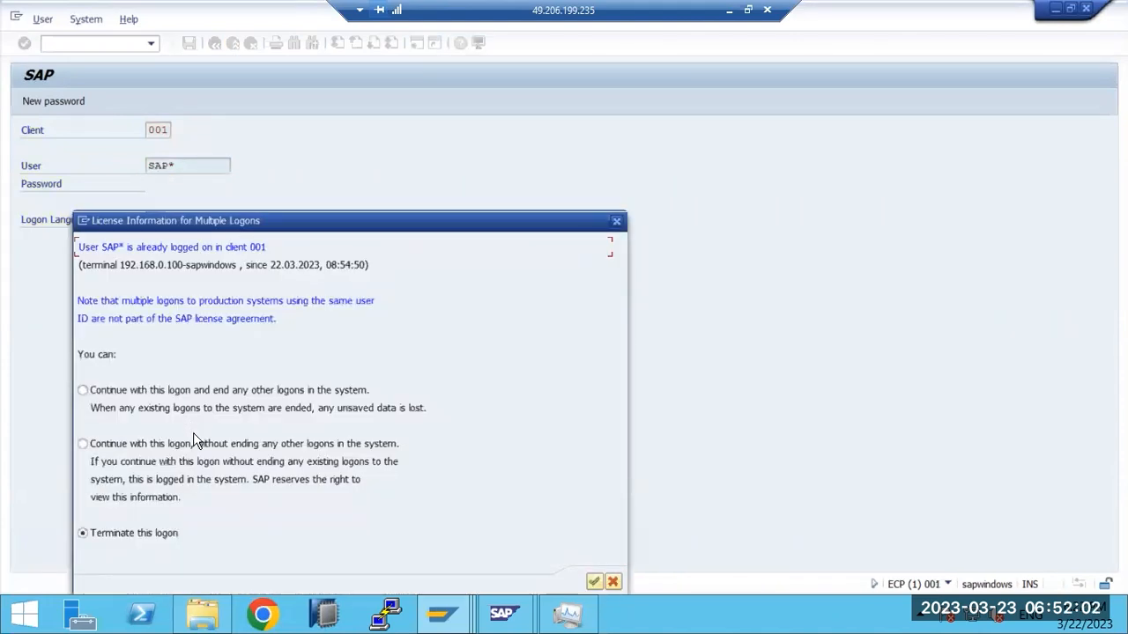
Step: Continue the SAP* logon to client 001 without ending the other open logon
left_click(193, 442)
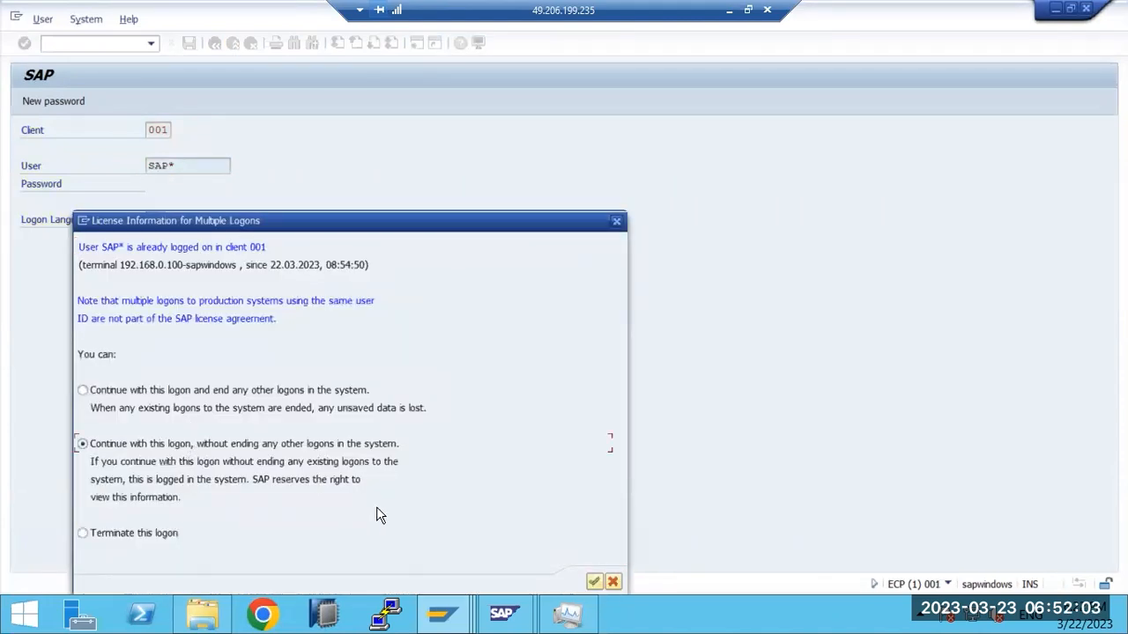
left_click(595, 582)
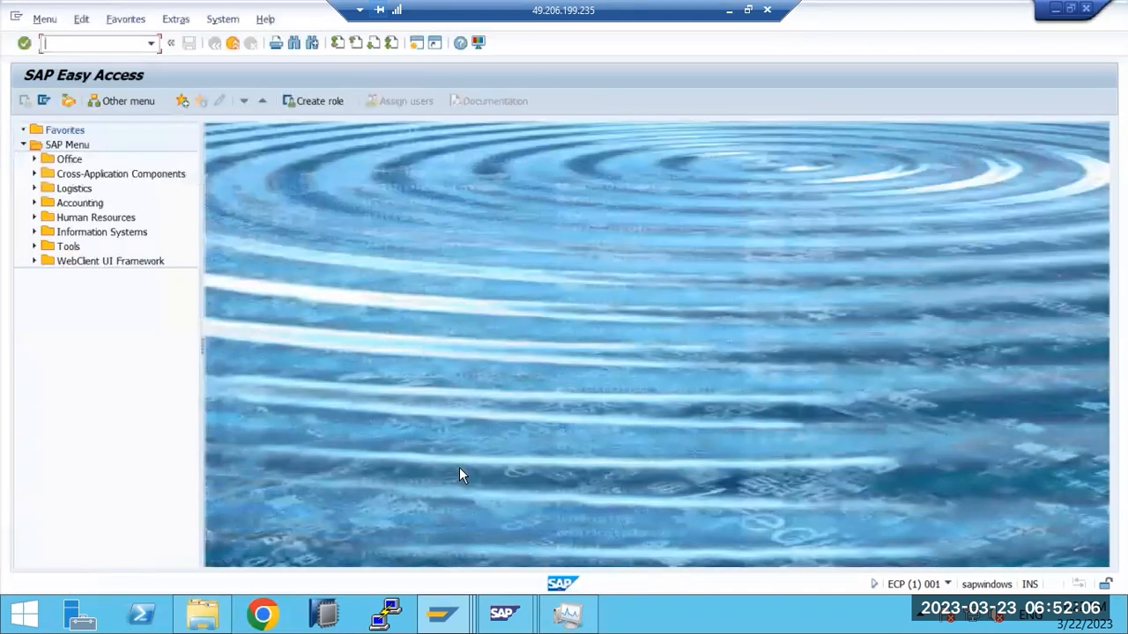
Step: Open Business Workplace (SBWP) past the browser warning, start a new message, then switch to the Paint notes
type("wp")
key("Return")
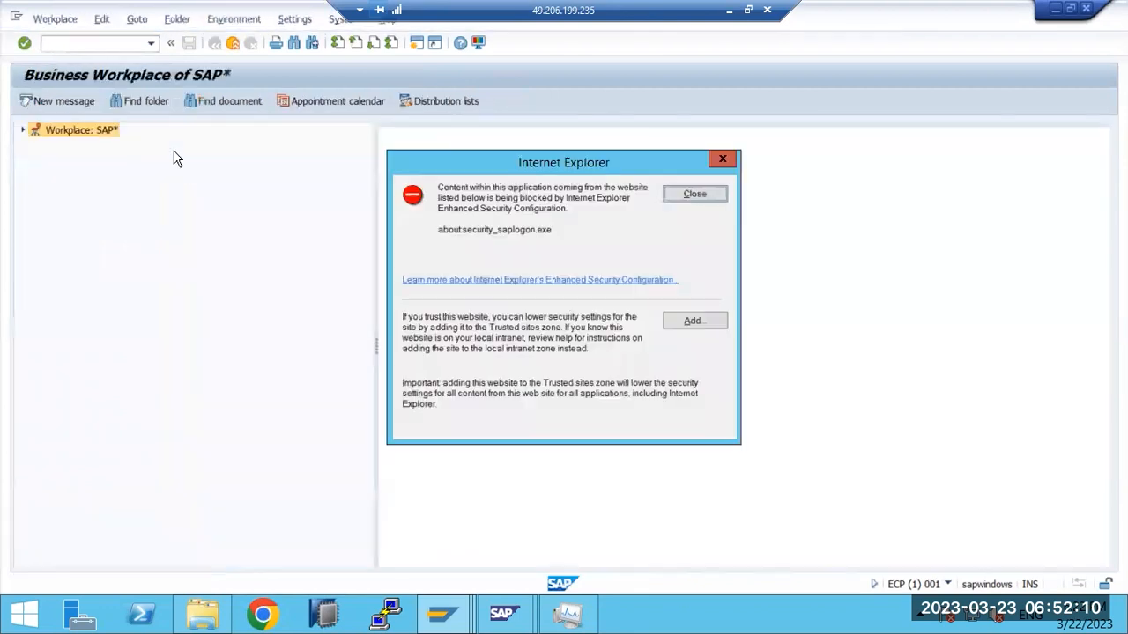
left_click(692, 193)
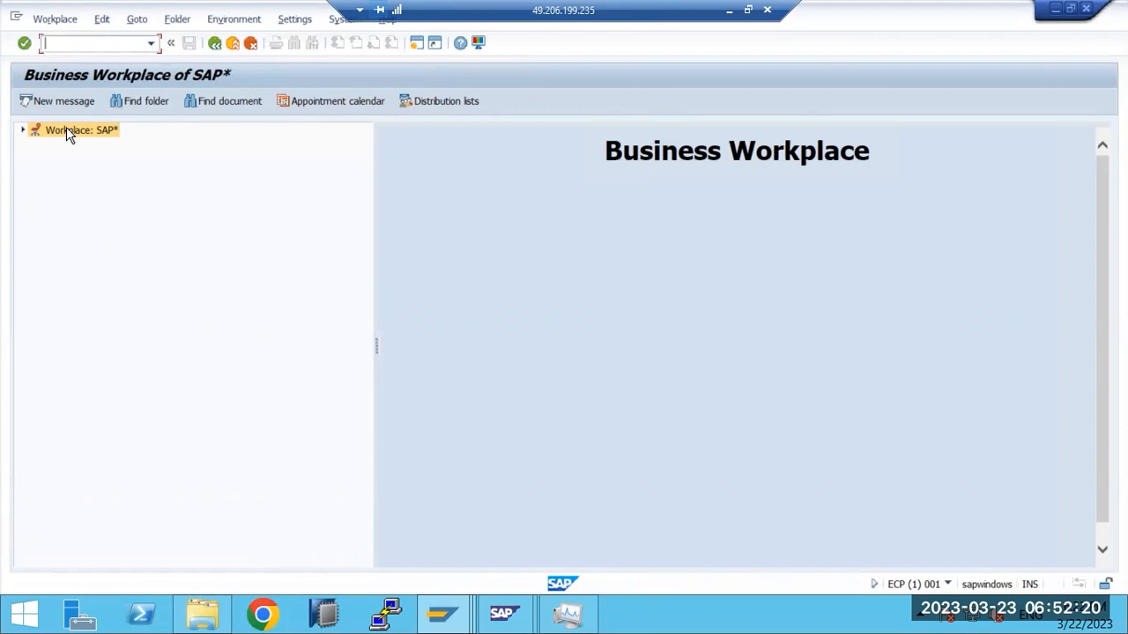
left_click(54, 98)
left_click(729, 10)
left_click(581, 618)
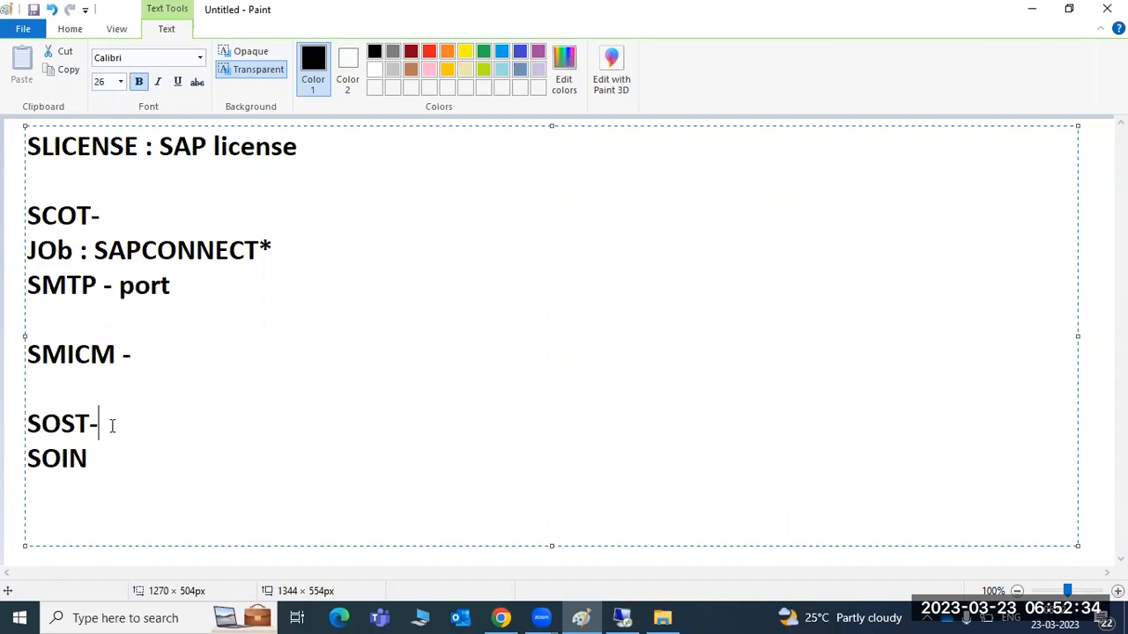
Step: Highlight the SOST- and SOIN lines in the Paint notes, then return to the SAP session
left_click_drag(30, 425, 107, 451)
left_click(622, 617)
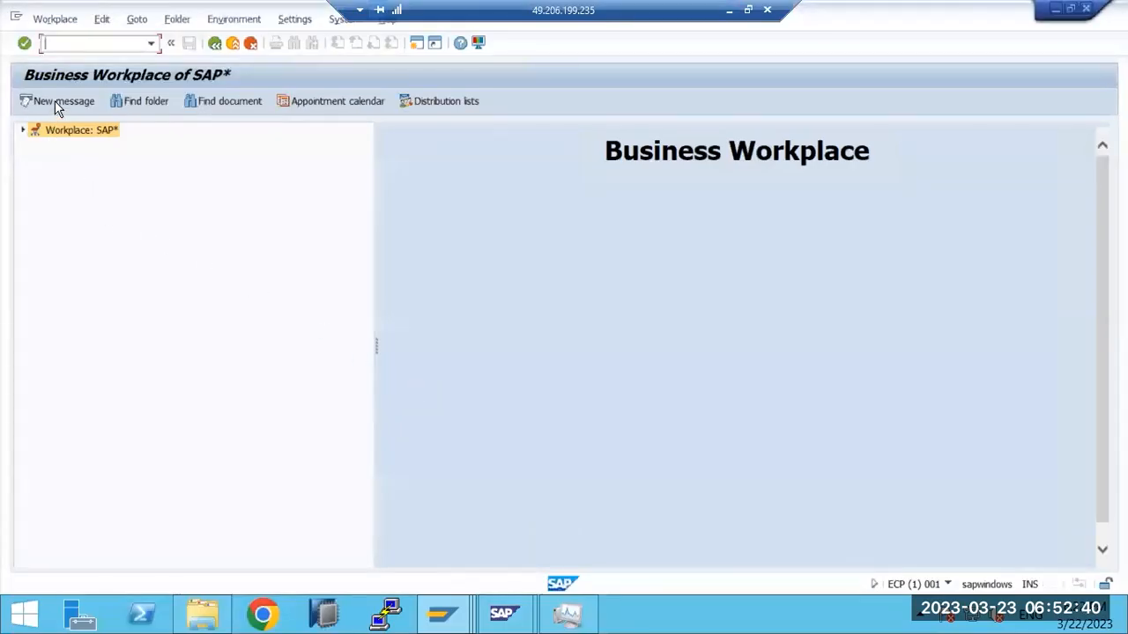
Step: Send a message titled TEXT to external address 'basis' and dismiss the resulting authorization error
left_click(54, 100)
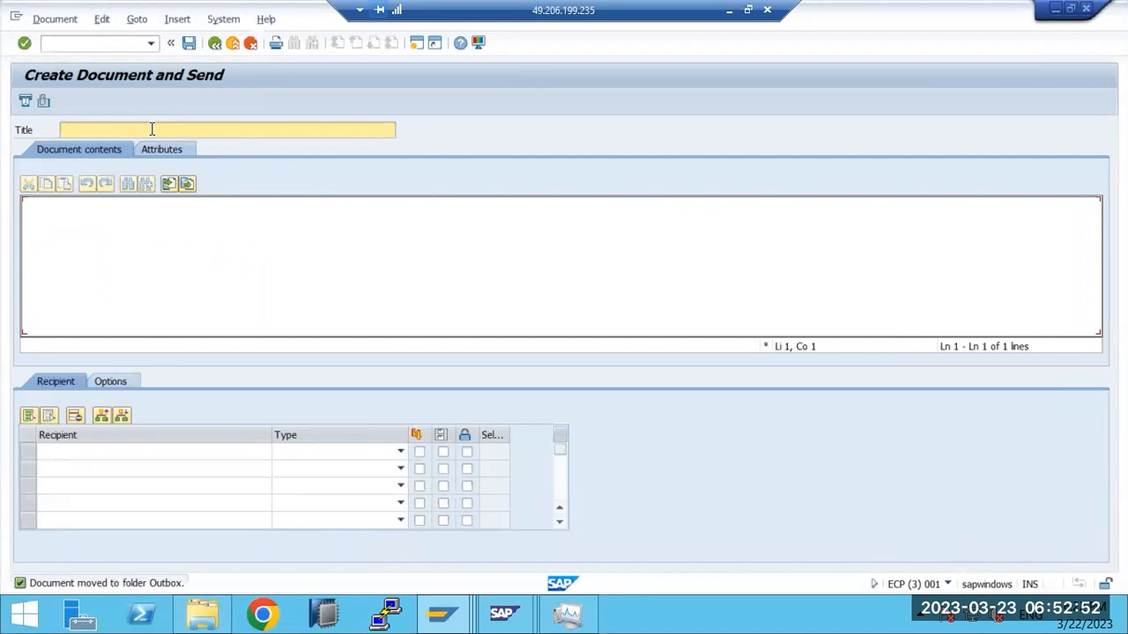
type("TEXT")
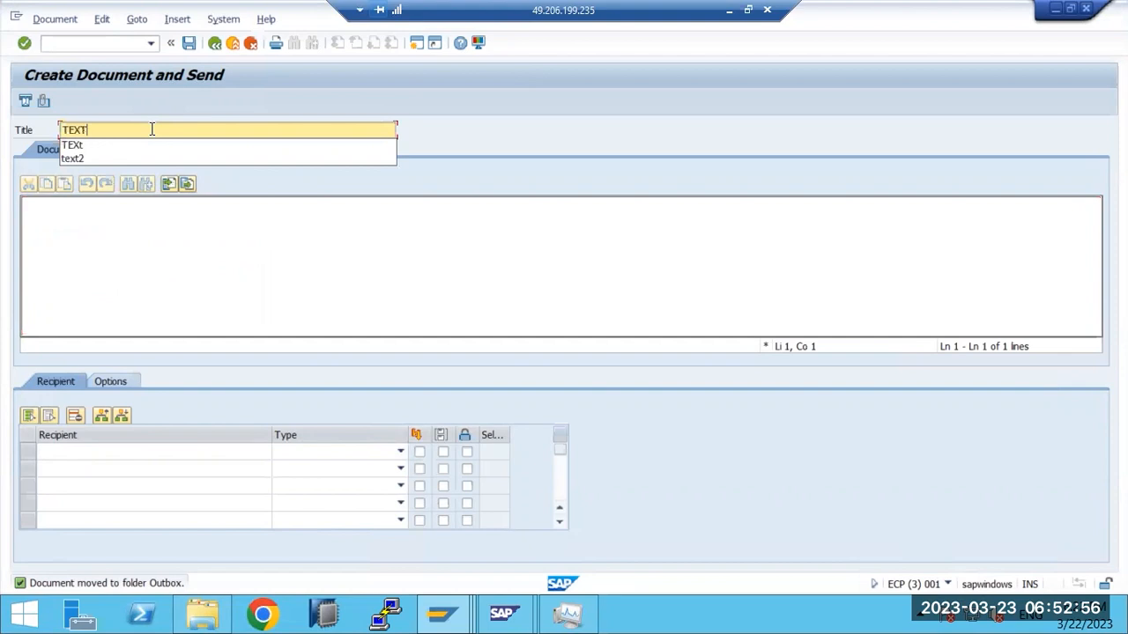
left_click(71, 451)
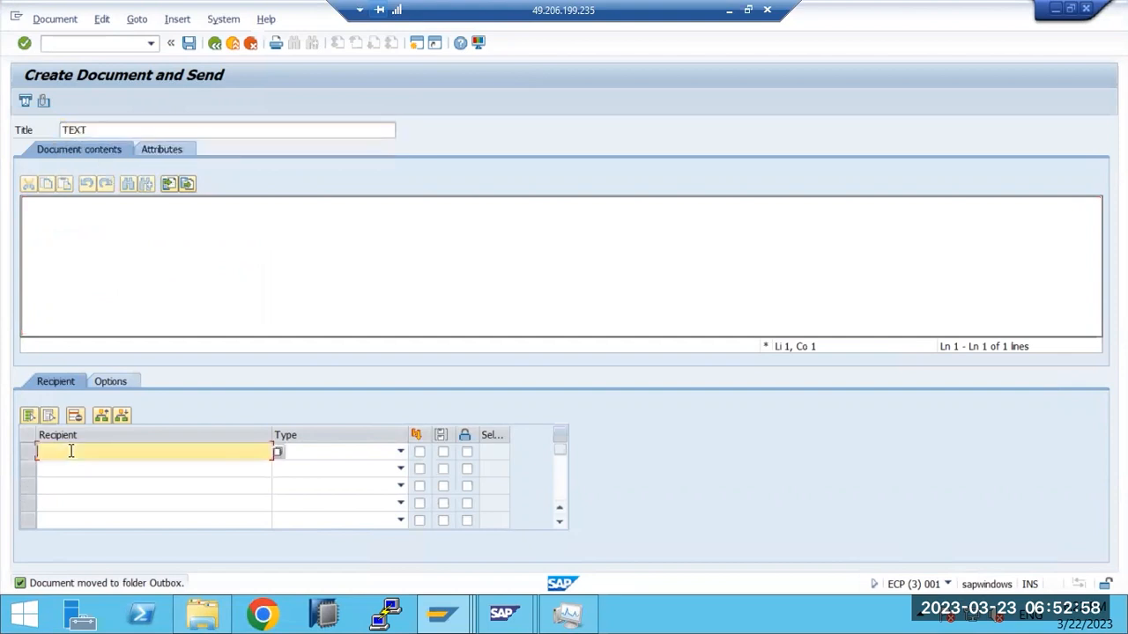
type("basis")
left_click(398, 452)
left_click(308, 495)
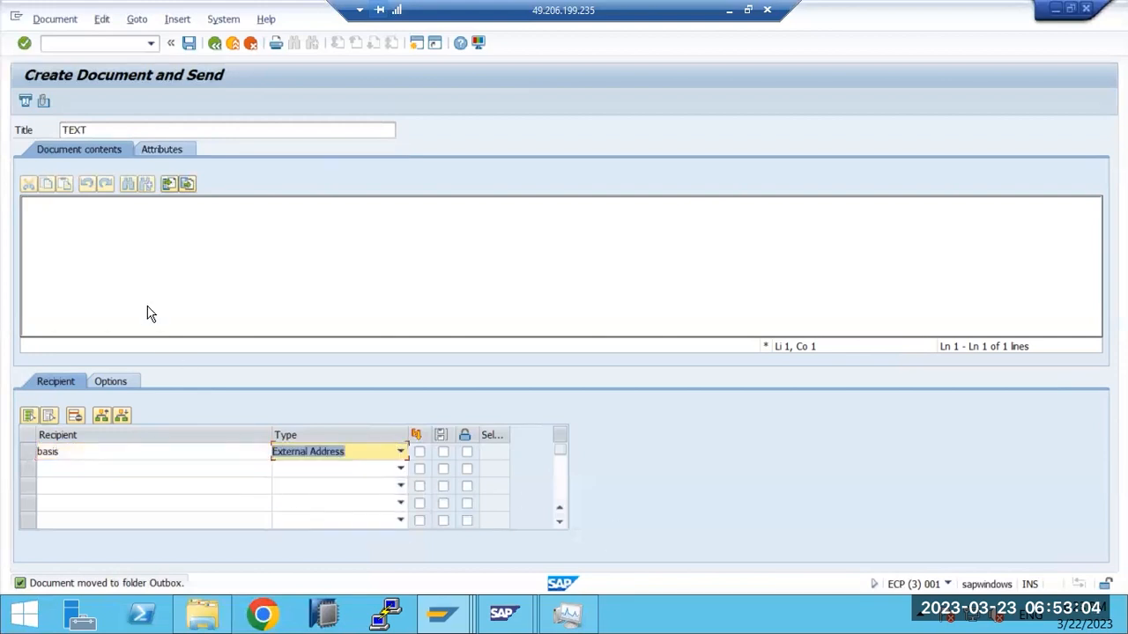
left_click(26, 103)
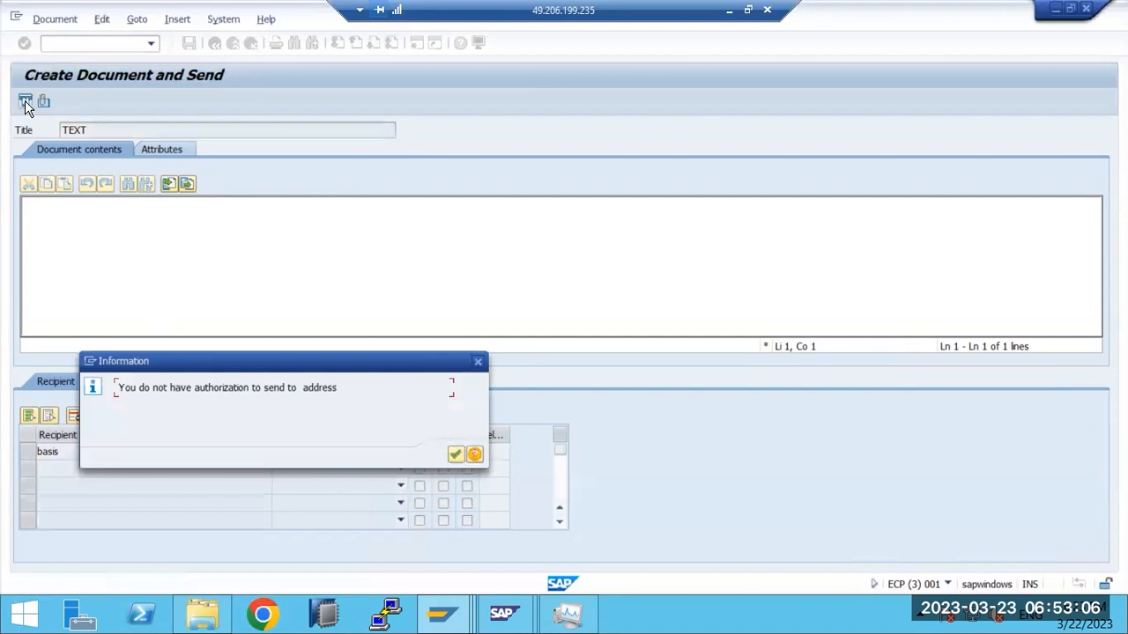
left_click(455, 453)
Step: Open user DDIC for editing in SU01
type("/nsu01")
key("Return")
type("DDIC")
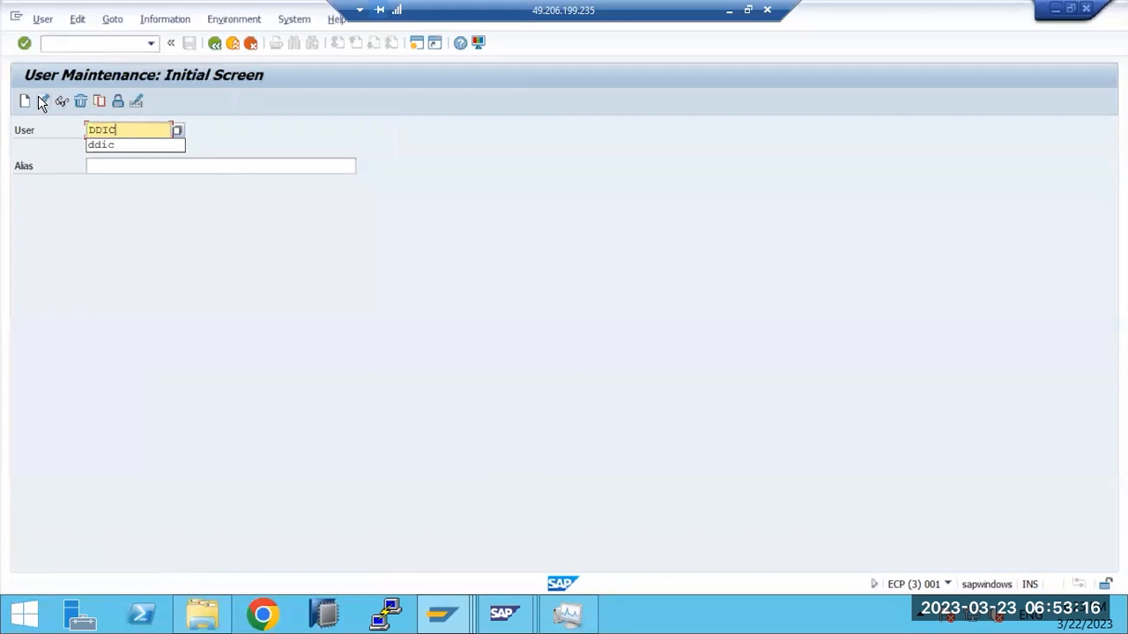
left_click(41, 100)
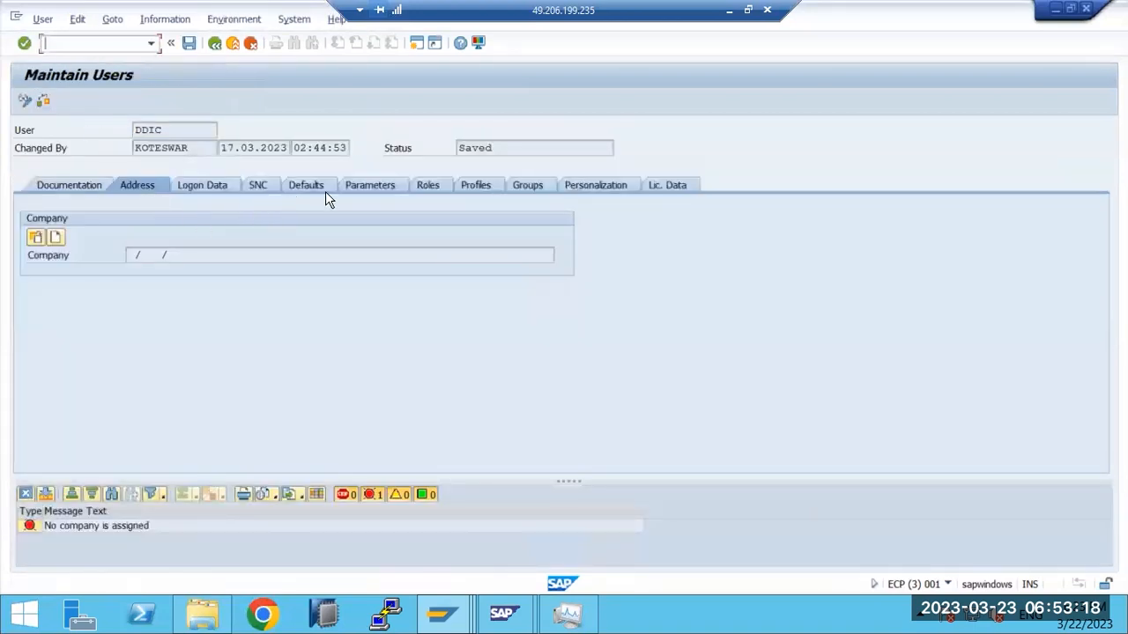
Step: On the Profiles tab, add the mistyped profile SAP_ALLL to DDIC
left_click(340, 190)
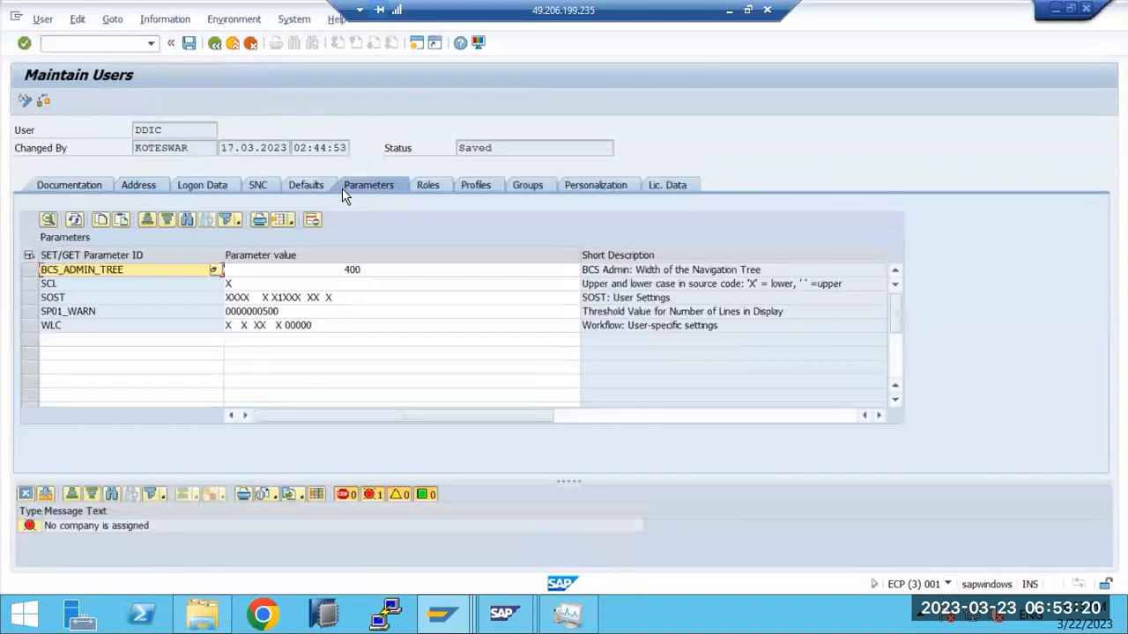
left_click(472, 187)
left_click(70, 300)
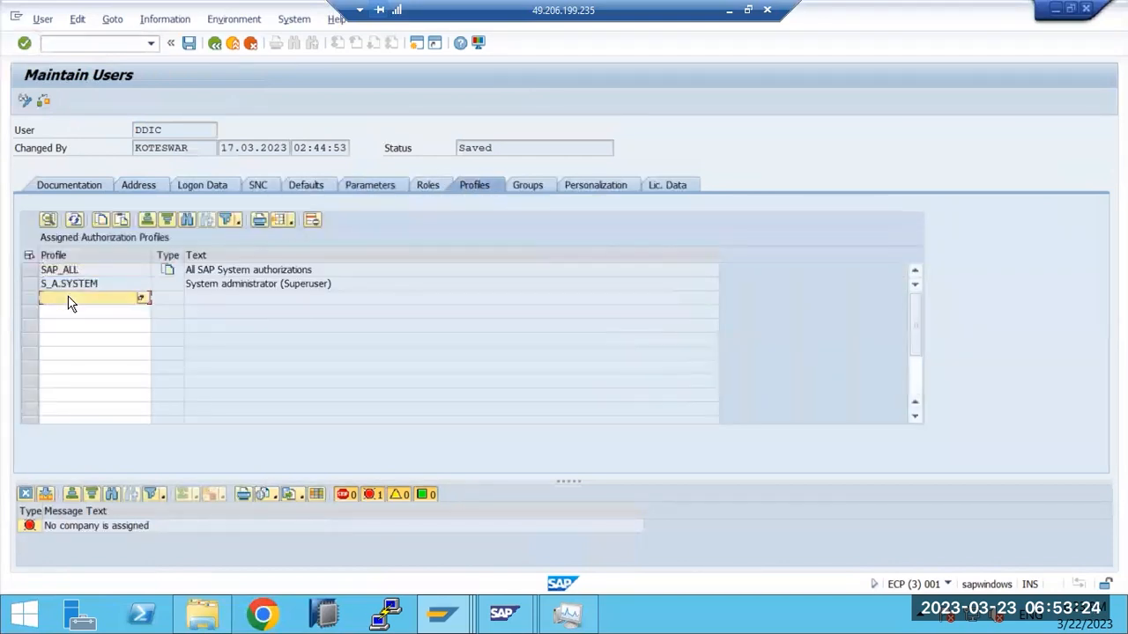
type("sap")
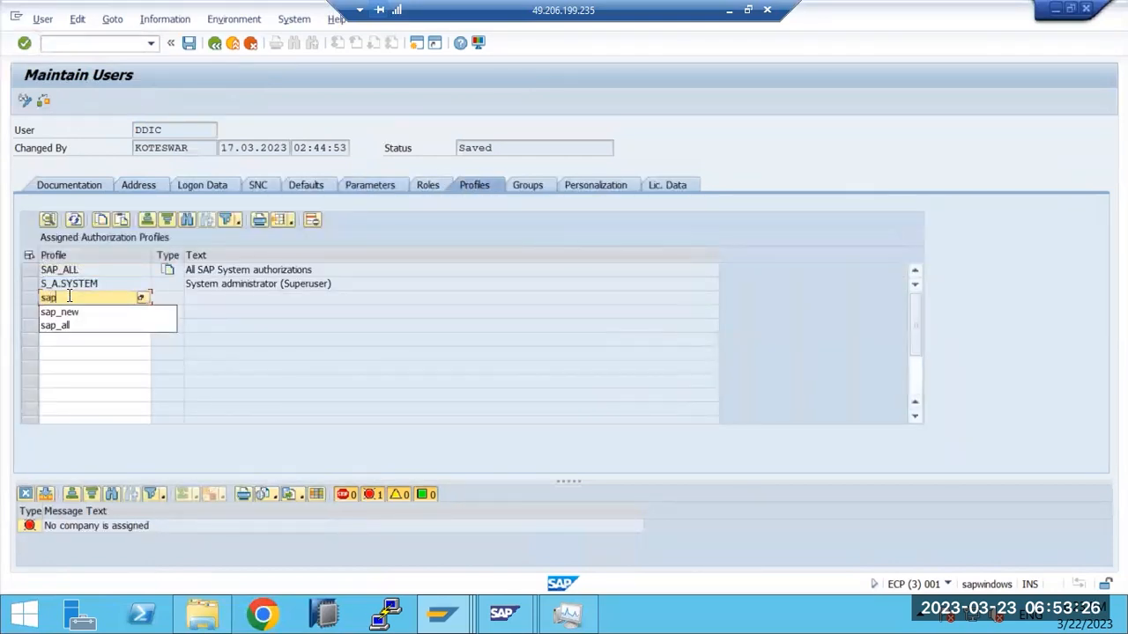
type("_all")
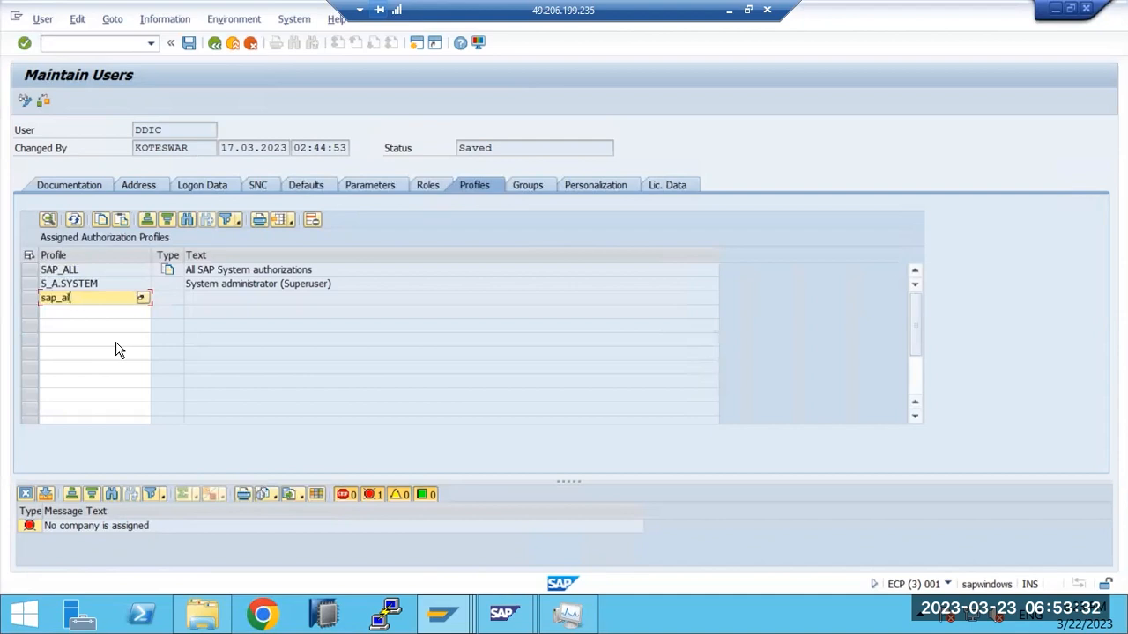
type("l")
key("Return")
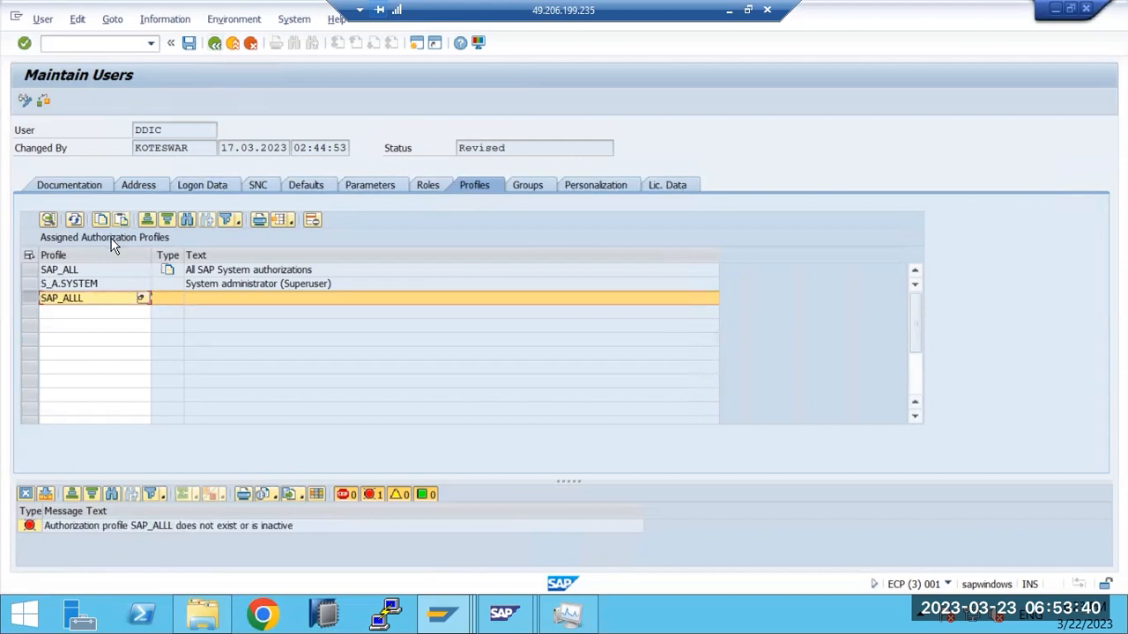
Step: Replace SAP_ALLL with the SAP_NEW profile and save the user
left_click(102, 300)
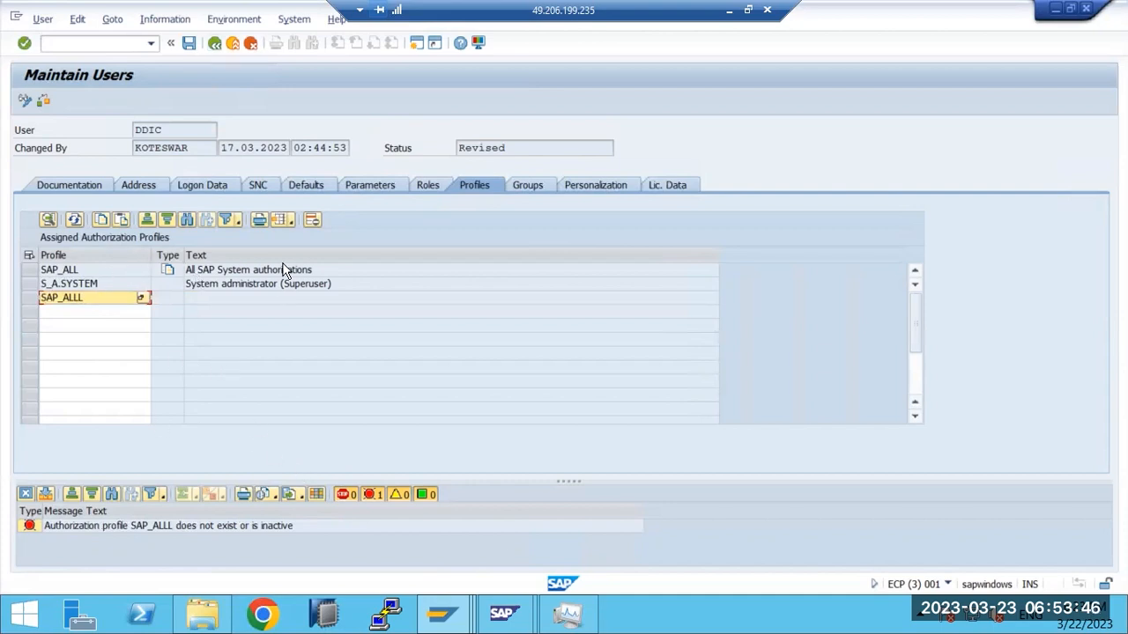
left_click(310, 222)
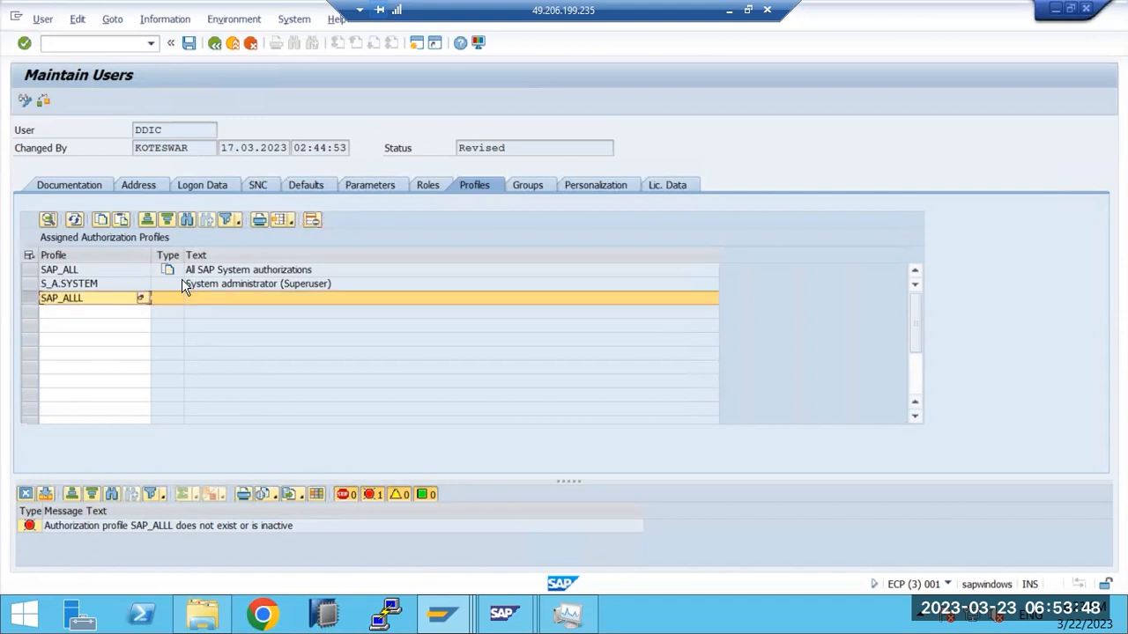
left_click(111, 301)
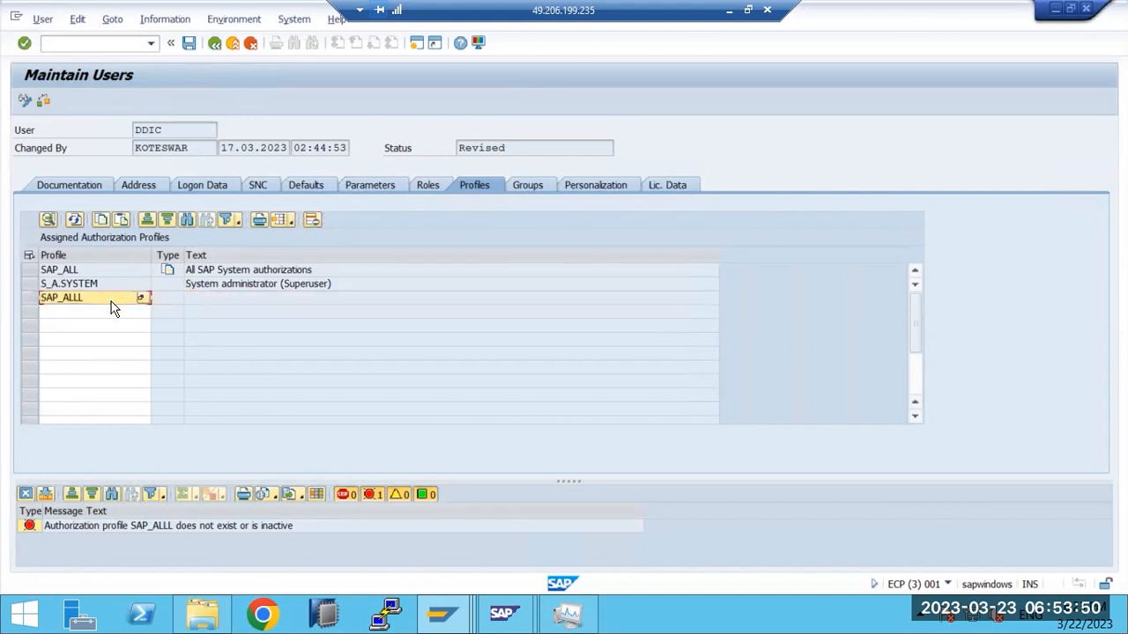
left_click(112, 302)
type("SAP_N")
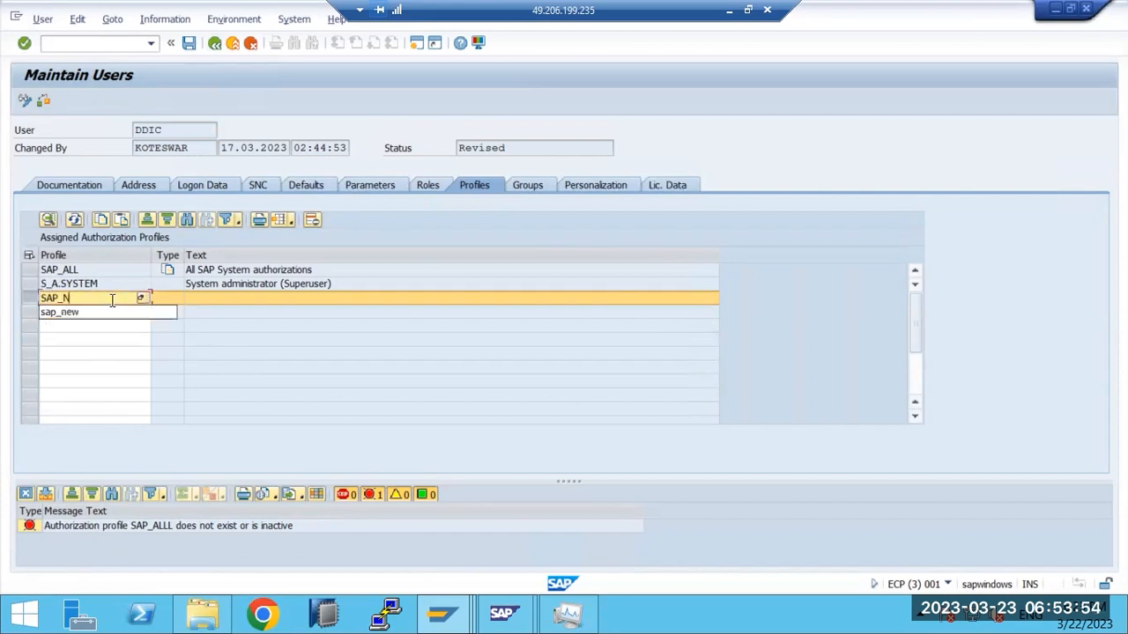
type("EW")
key("Return")
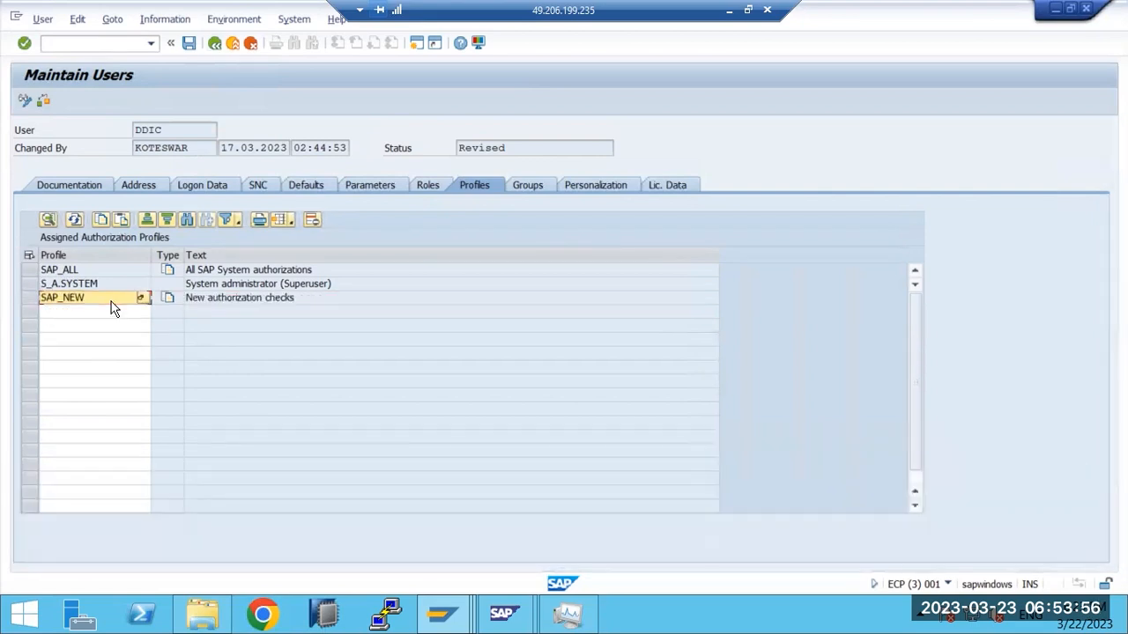
left_click(188, 42)
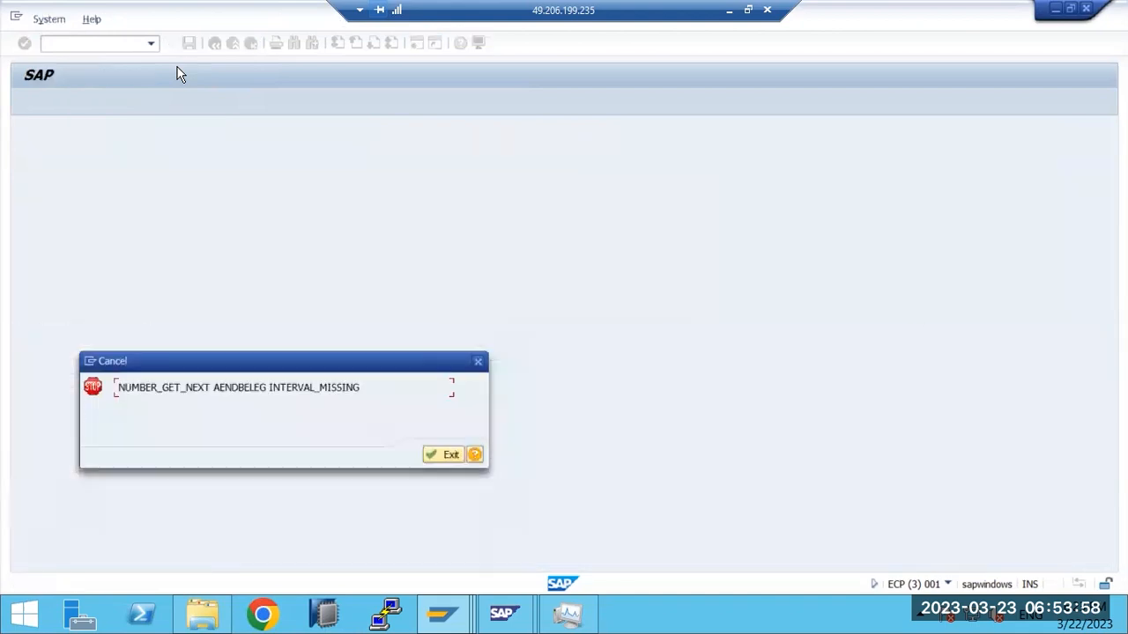
Step: Dismiss the NUMBER_GET_NEXT error and close every SAP session window, back to SAP Logon 770
left_click(449, 455)
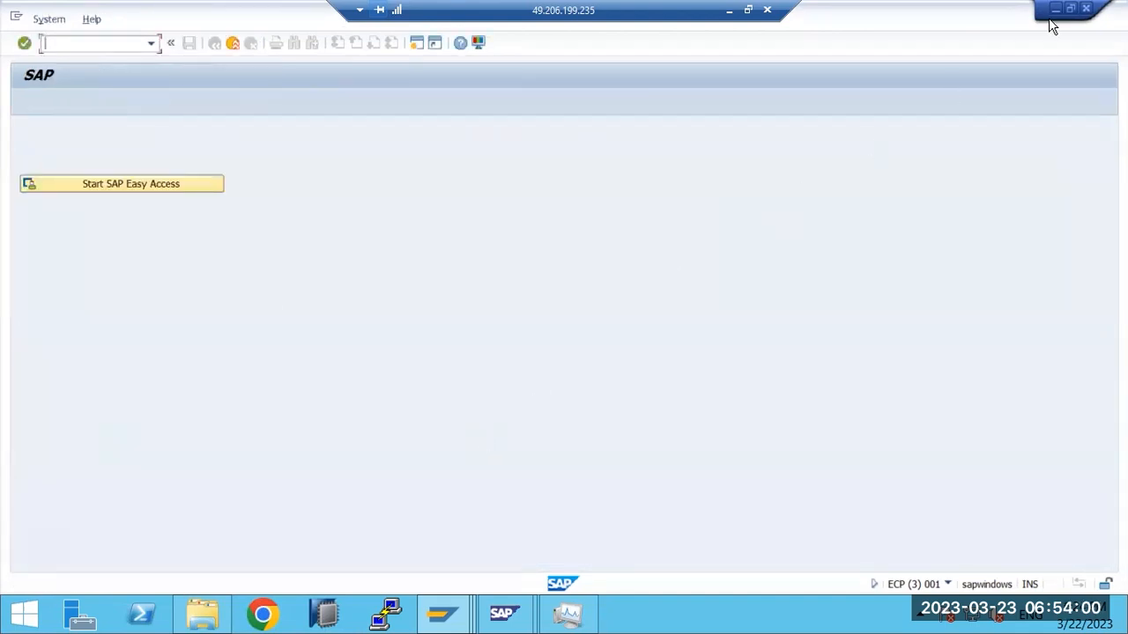
left_click(1085, 11)
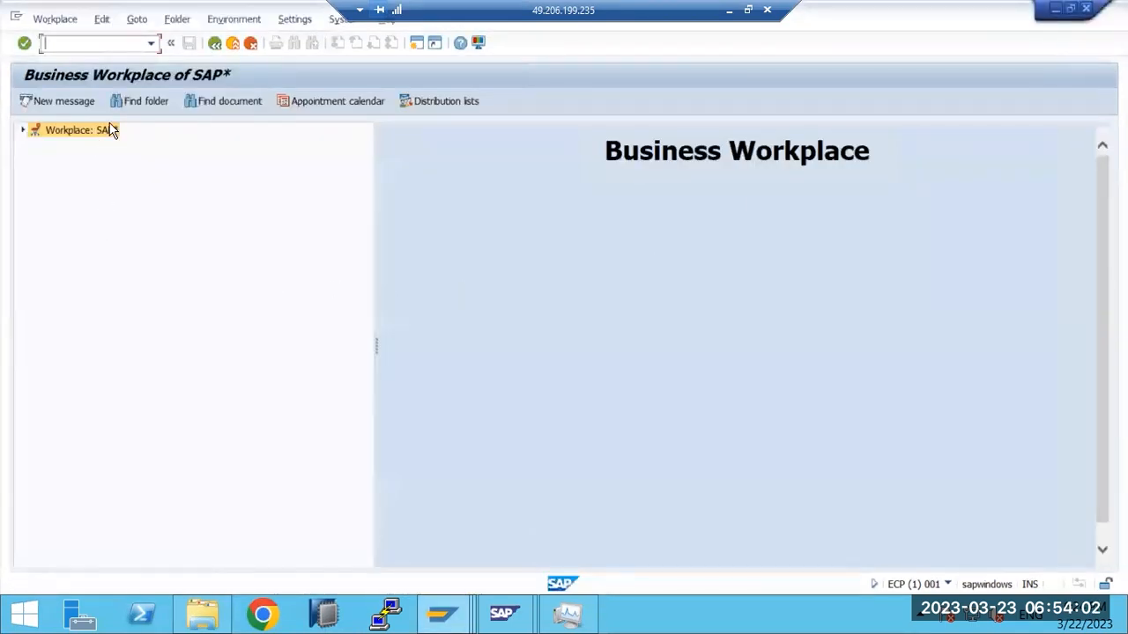
left_click(55, 100)
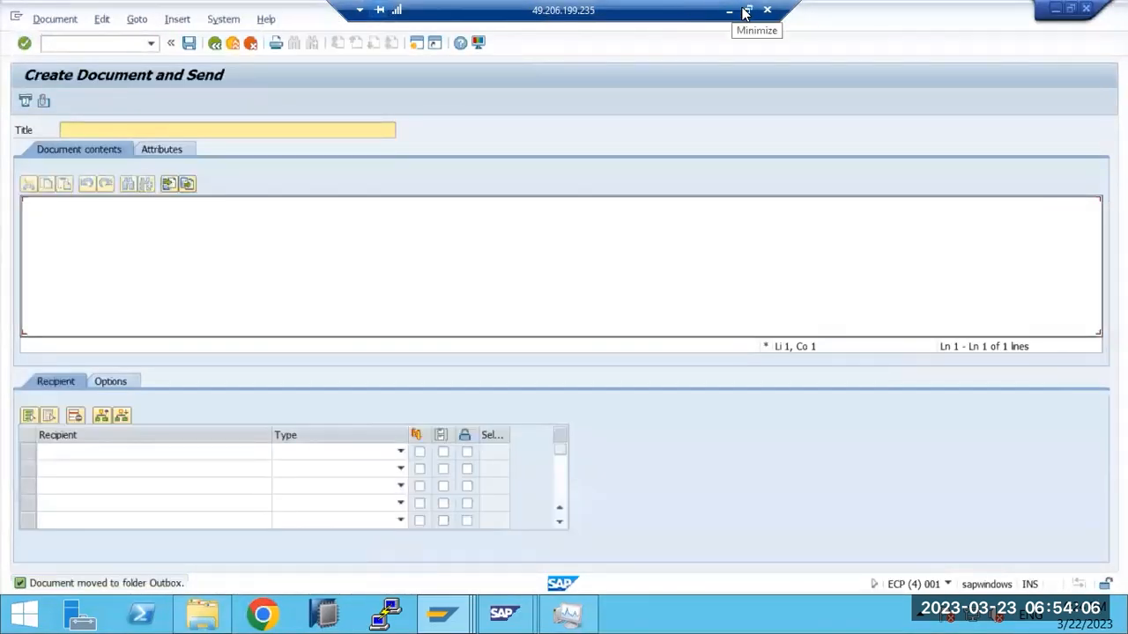
left_click(180, 128)
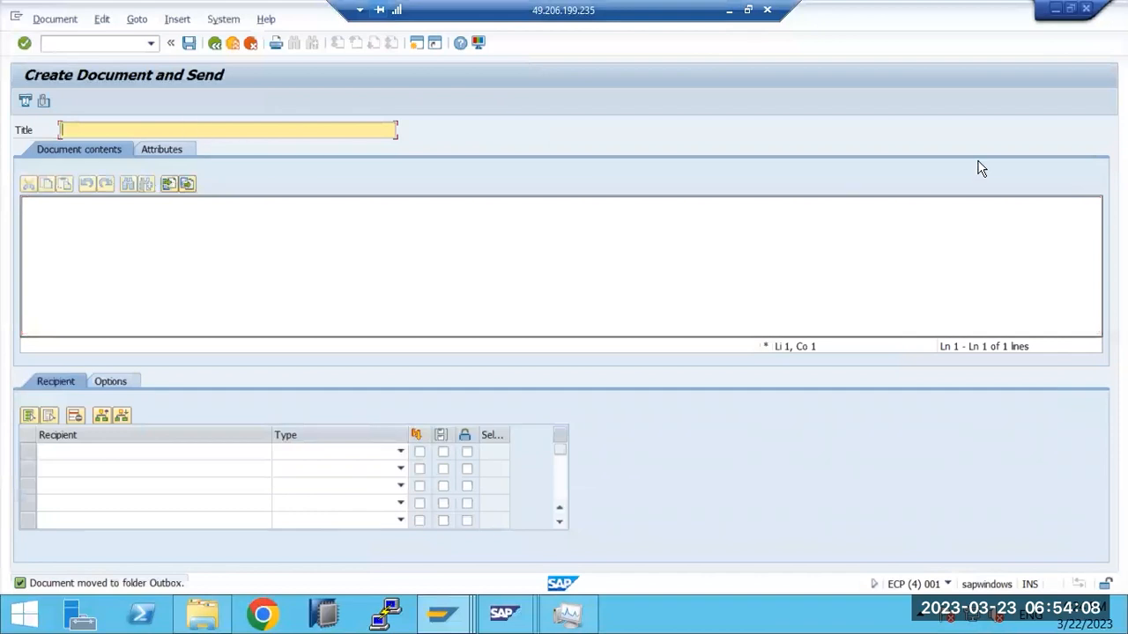
left_click(1085, 10)
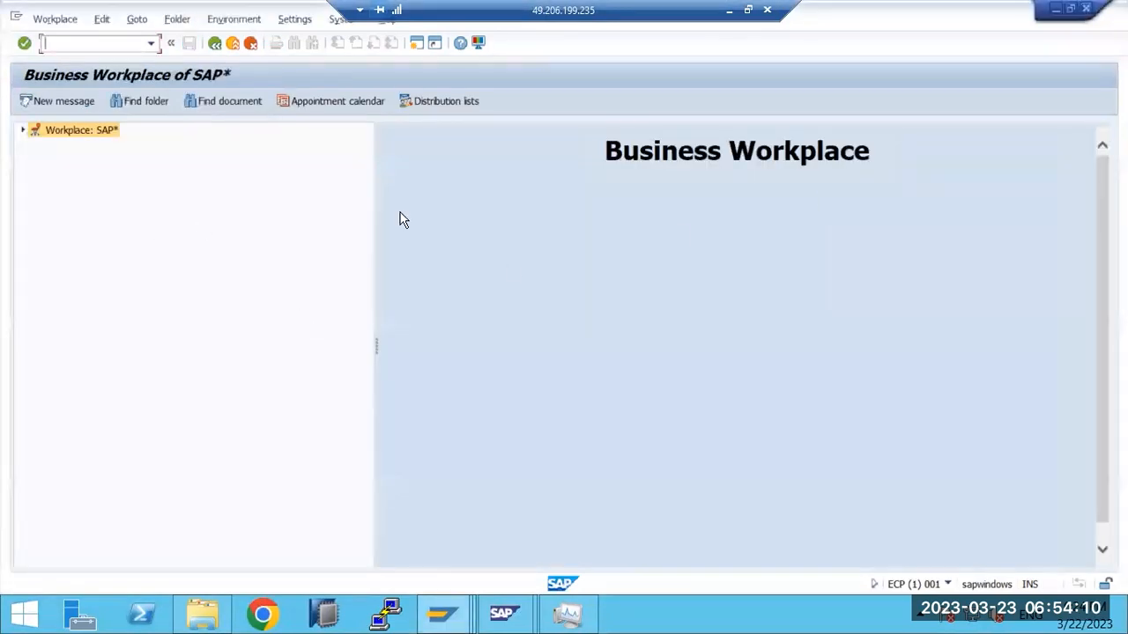
left_click(1086, 10)
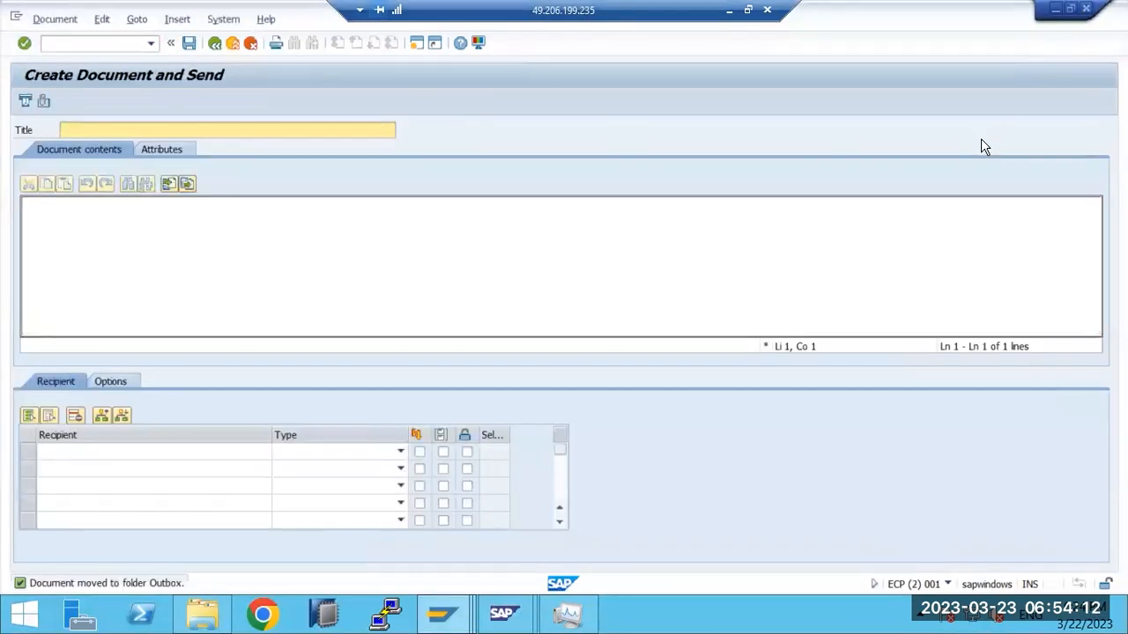
left_click(1085, 10)
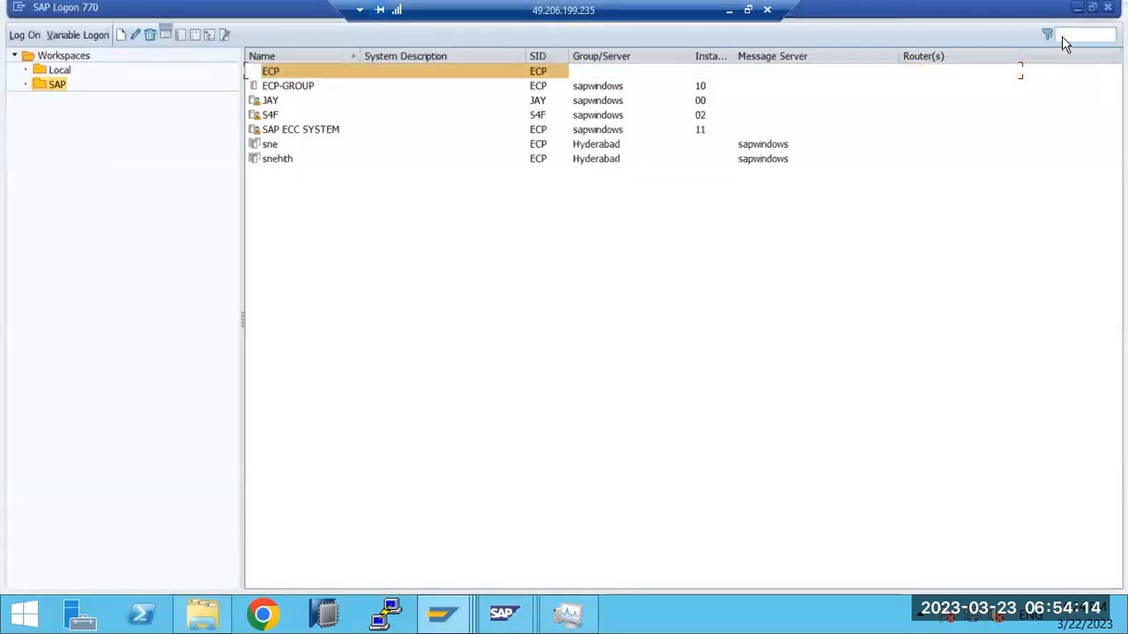
Step: Open the ECP system logon and enter user DDIC, moving on to the password
double_click(275, 74)
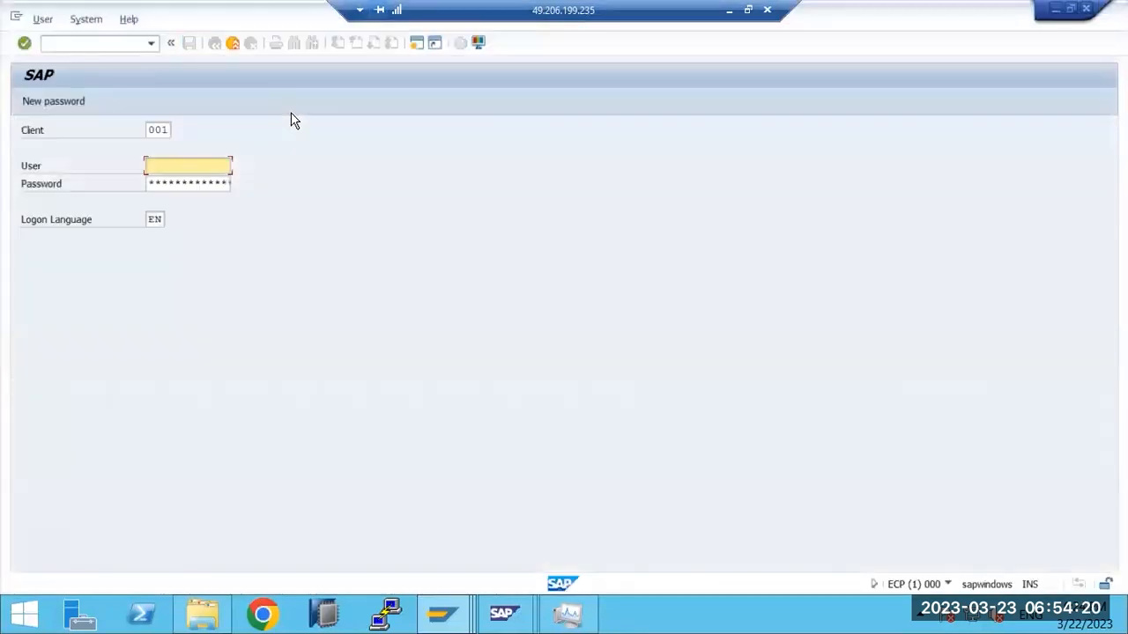
type("ddic")
key("Tab")
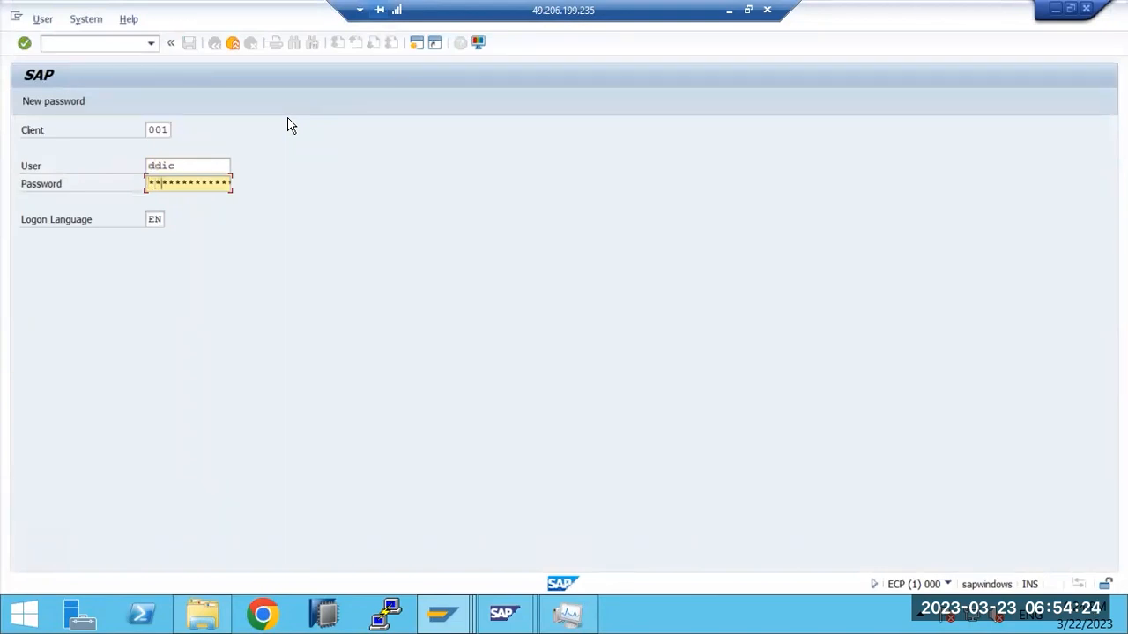
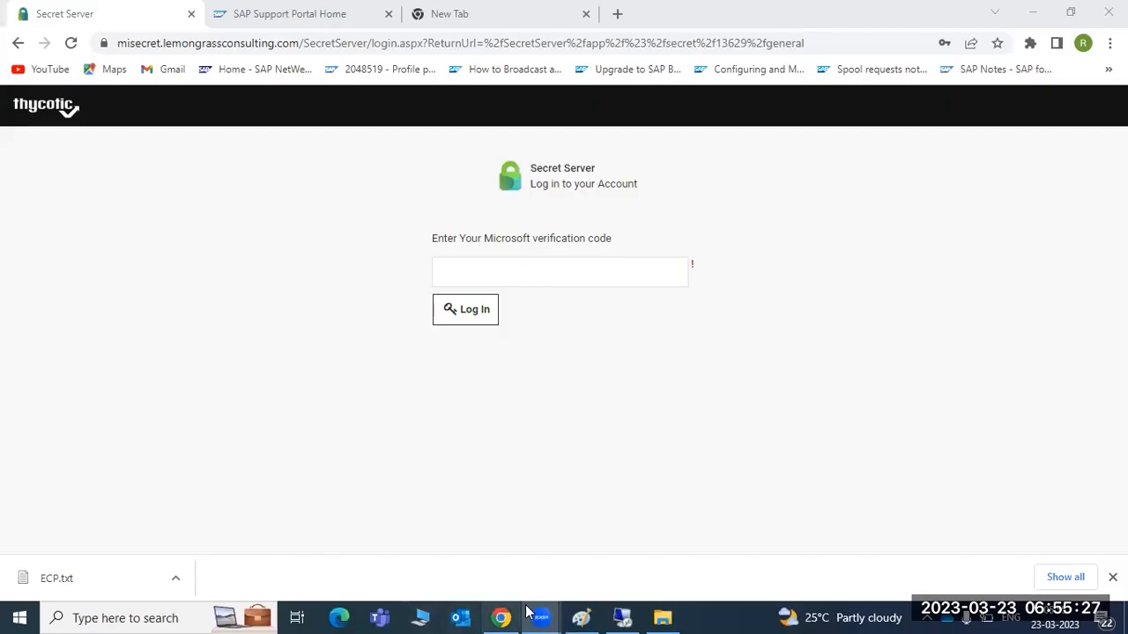
Step: Sign in to Thycotic Secret Server with the Microsoft verification code
left_click(615, 612)
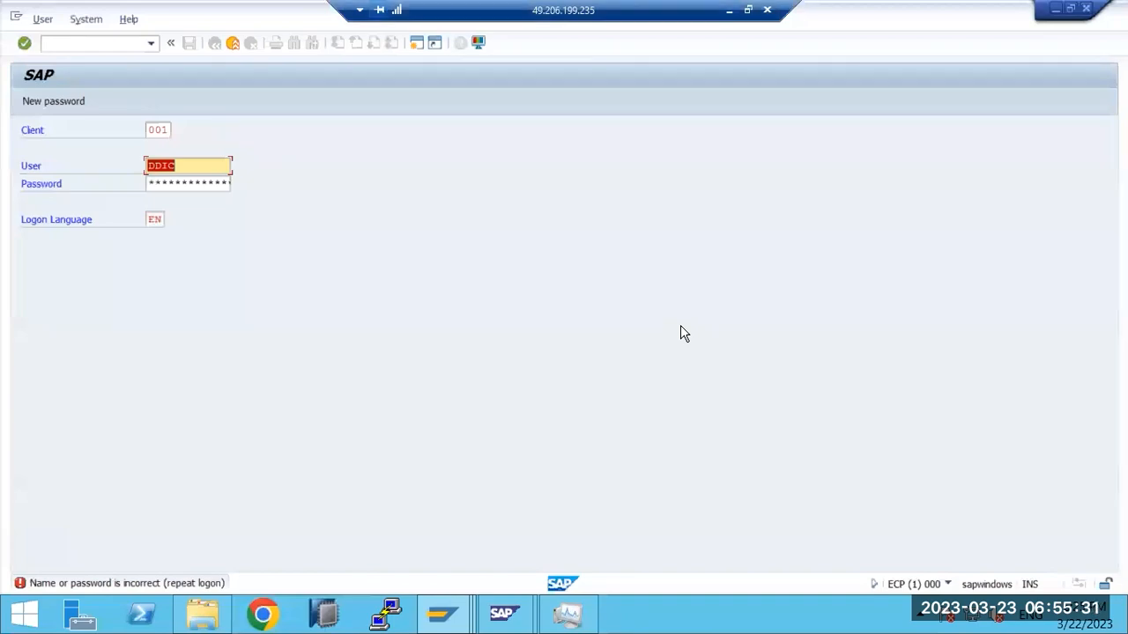
left_click(729, 10)
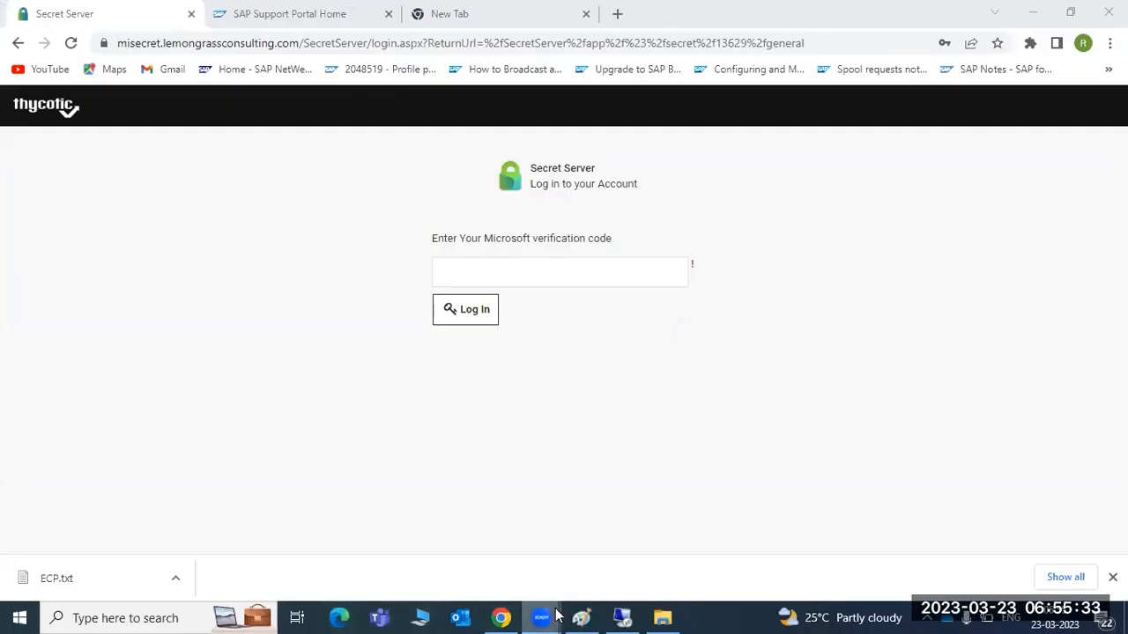
left_click(502, 617)
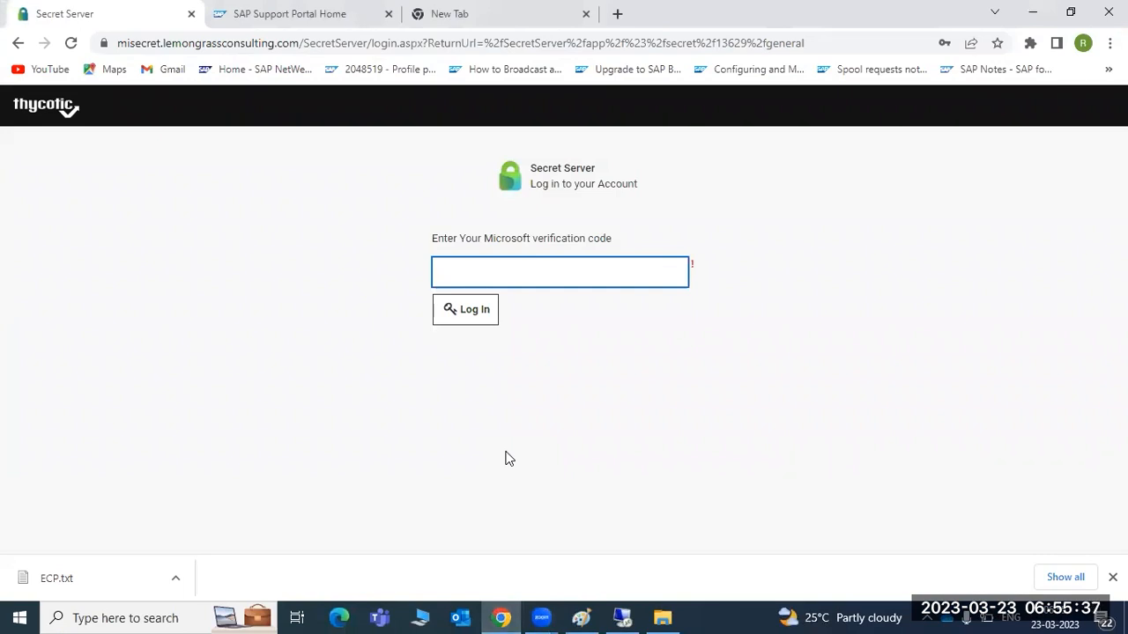
type("••••••")
key("Return")
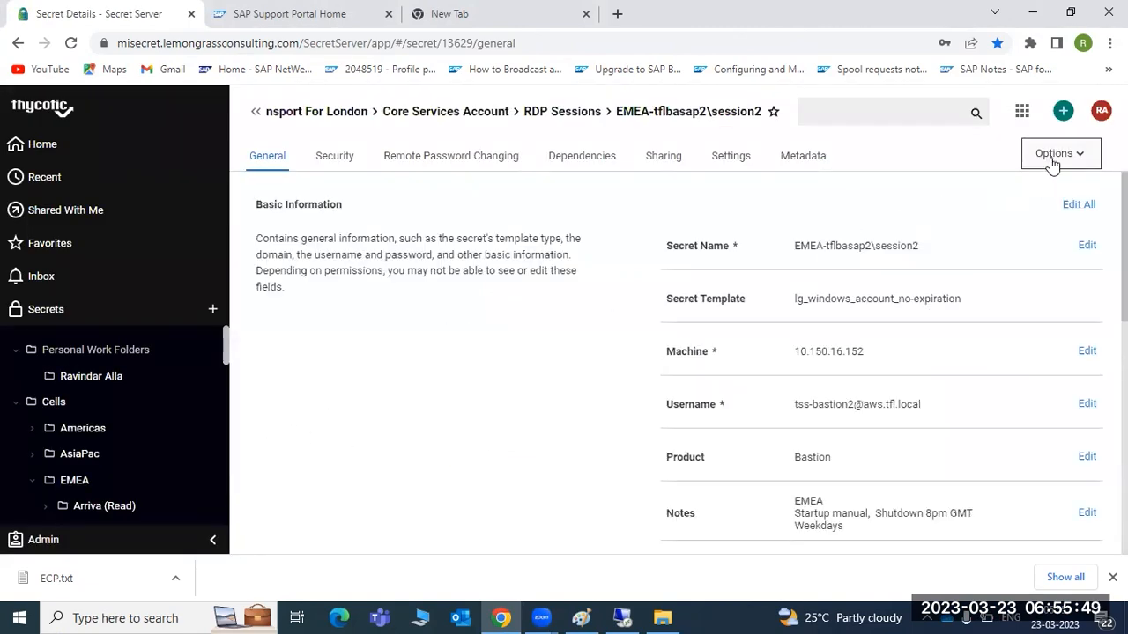
Step: Launch the RDP Launcher for the EMEA-tflbasap2\session2 secret and dismiss the download bar
left_click(1052, 155)
left_click(1036, 245)
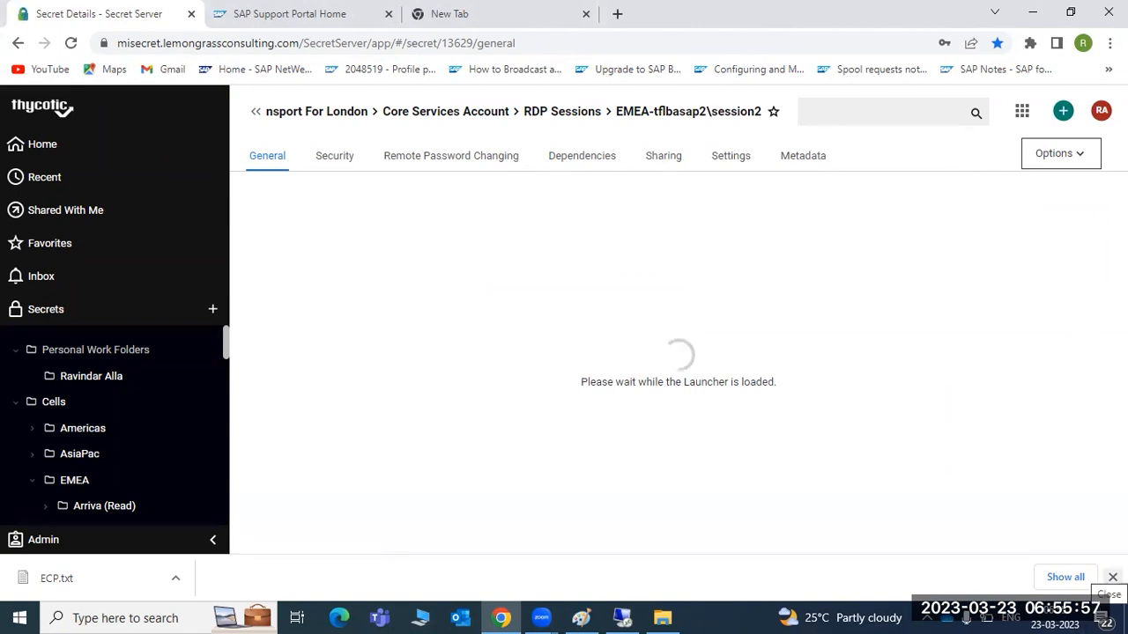
left_click(1111, 578)
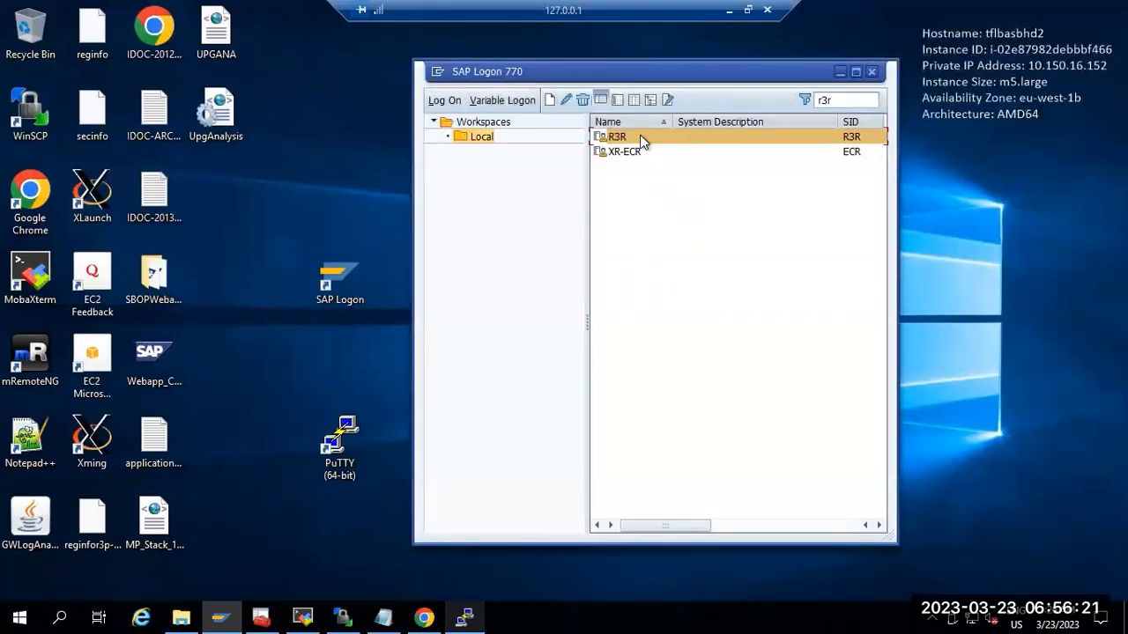
Step: Open R3R from SAP Logon and submit the saved user's logon, refused for too many failed attempts
left_click(841, 101)
double_click(613, 139)
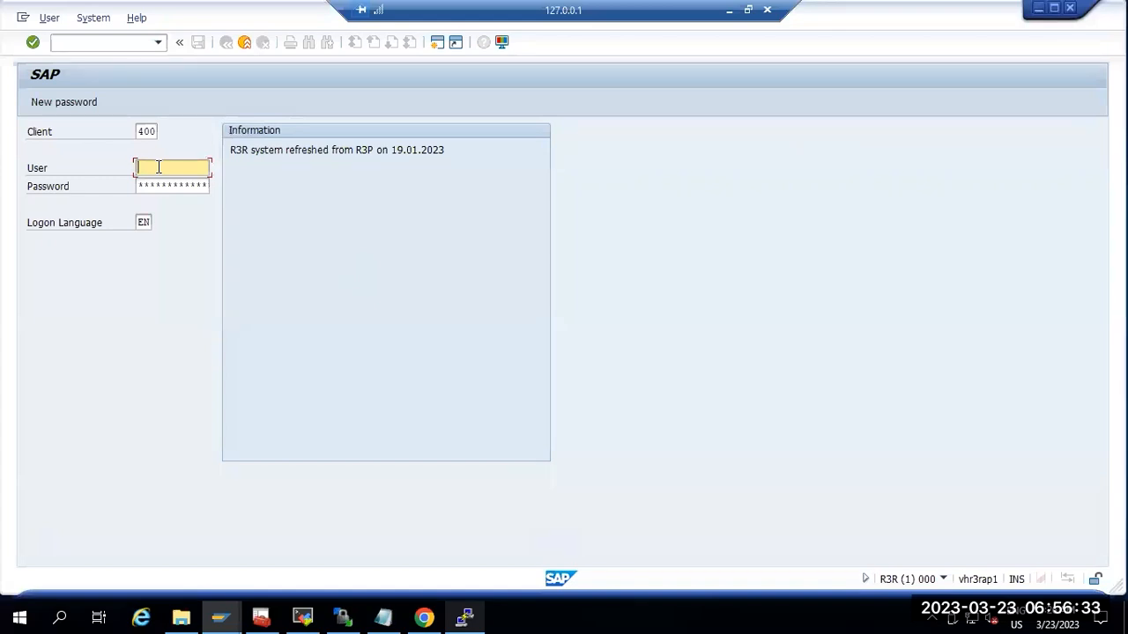
type("a")
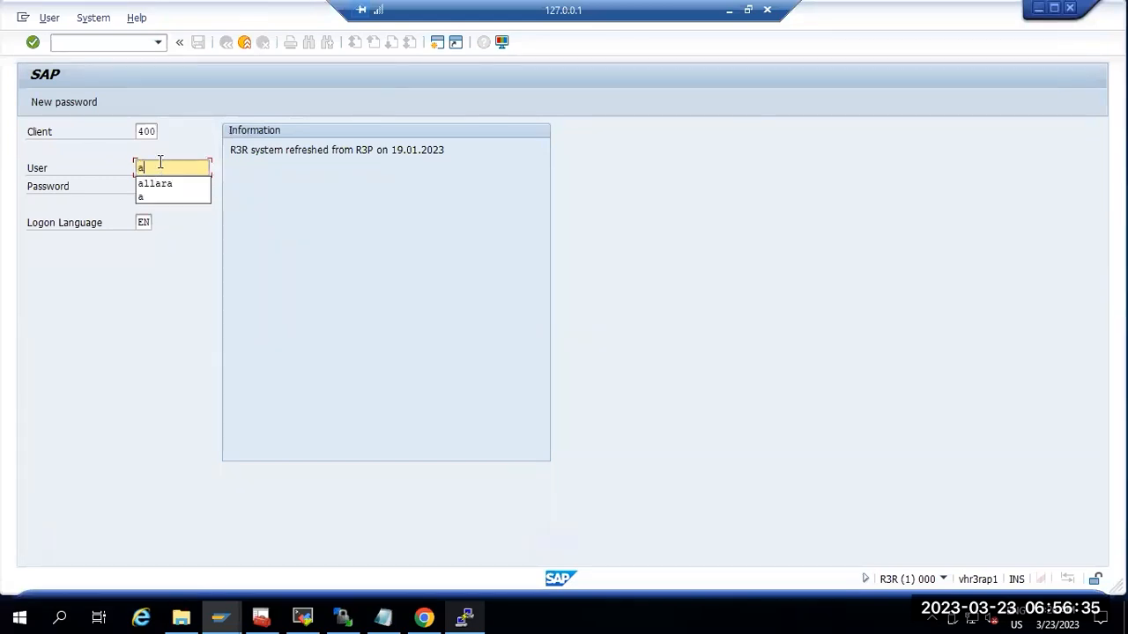
left_click(166, 183)
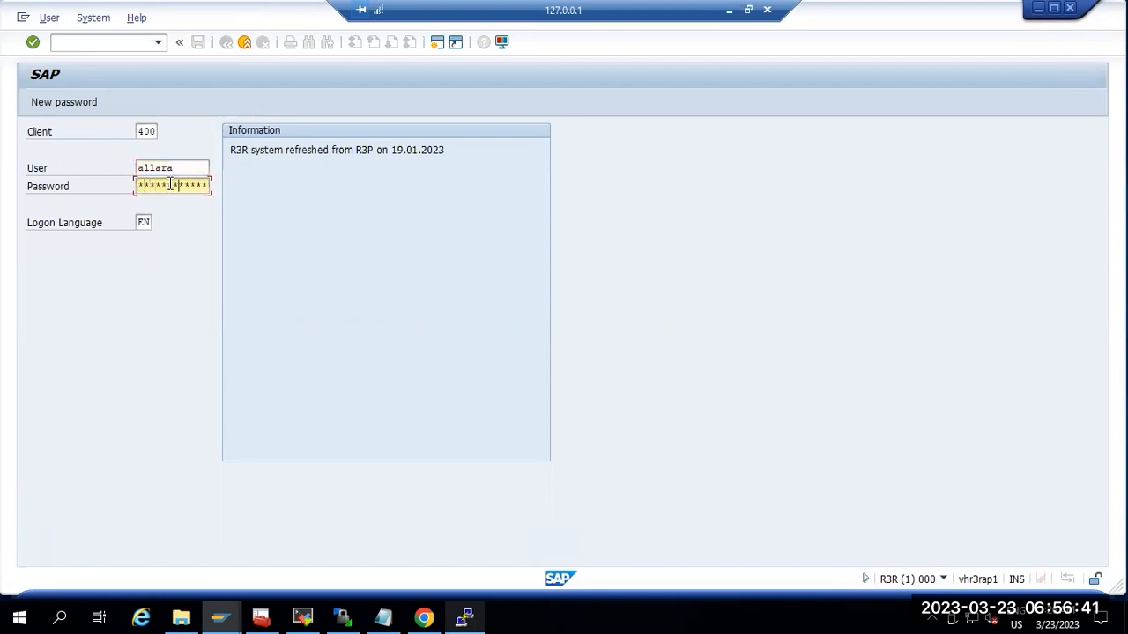
key("Return")
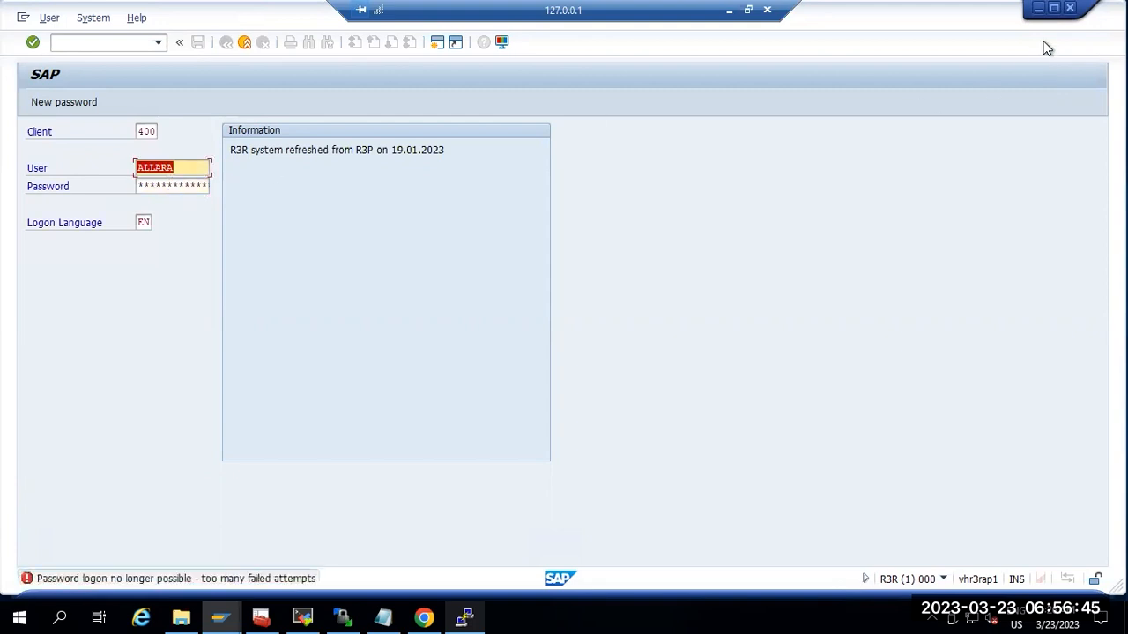
Step: Close the R3R session and open the BWP entry's logon screen via the 'bwp' filter
left_click(1071, 11)
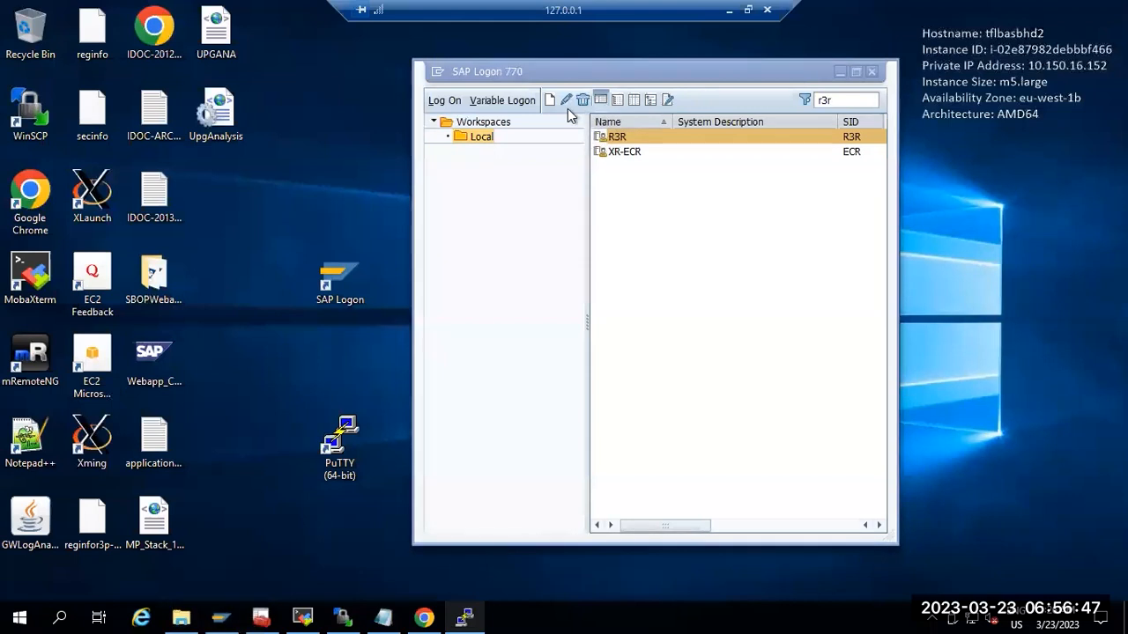
double_click(841, 103)
type("bwp")
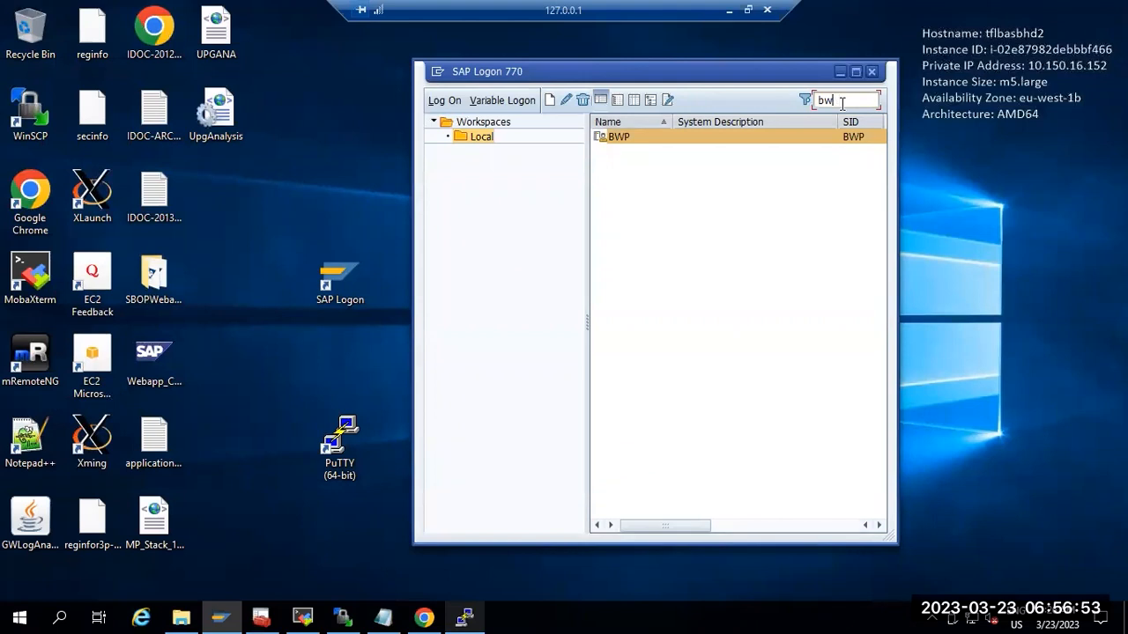
key("Return")
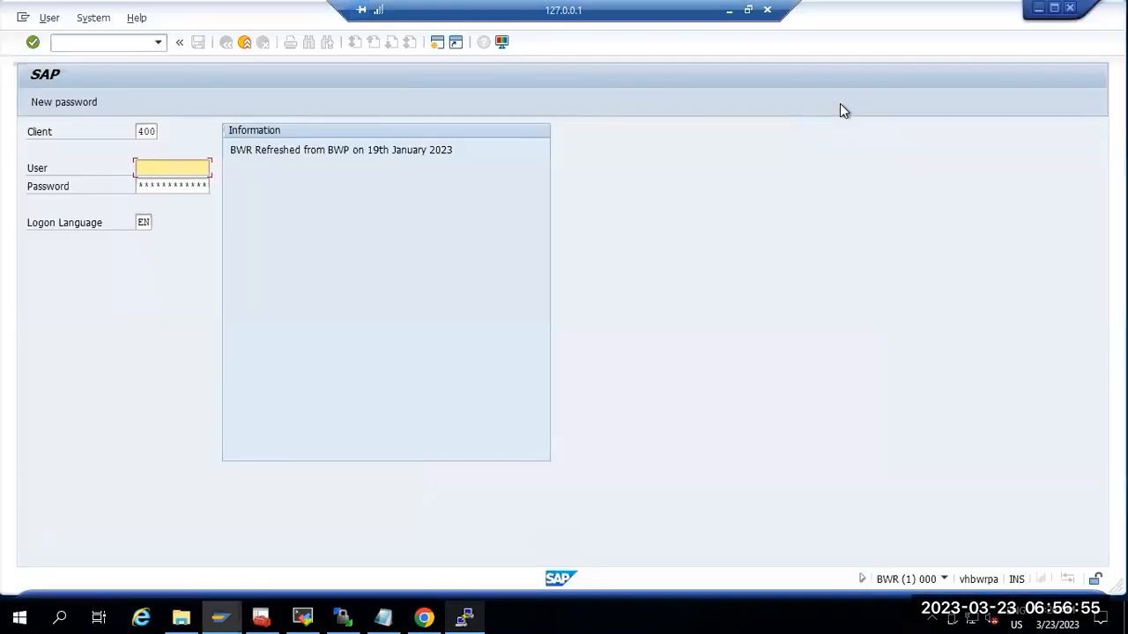
Step: Log on to BWR client 400, resubmitting with the re-entered password
type("a")
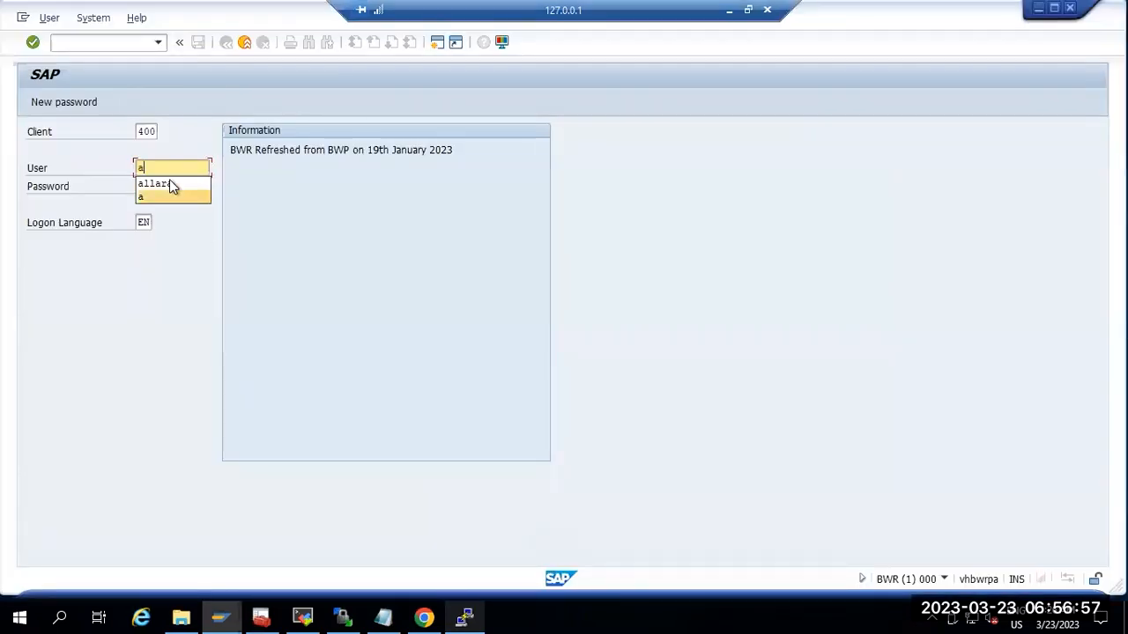
left_click(168, 181)
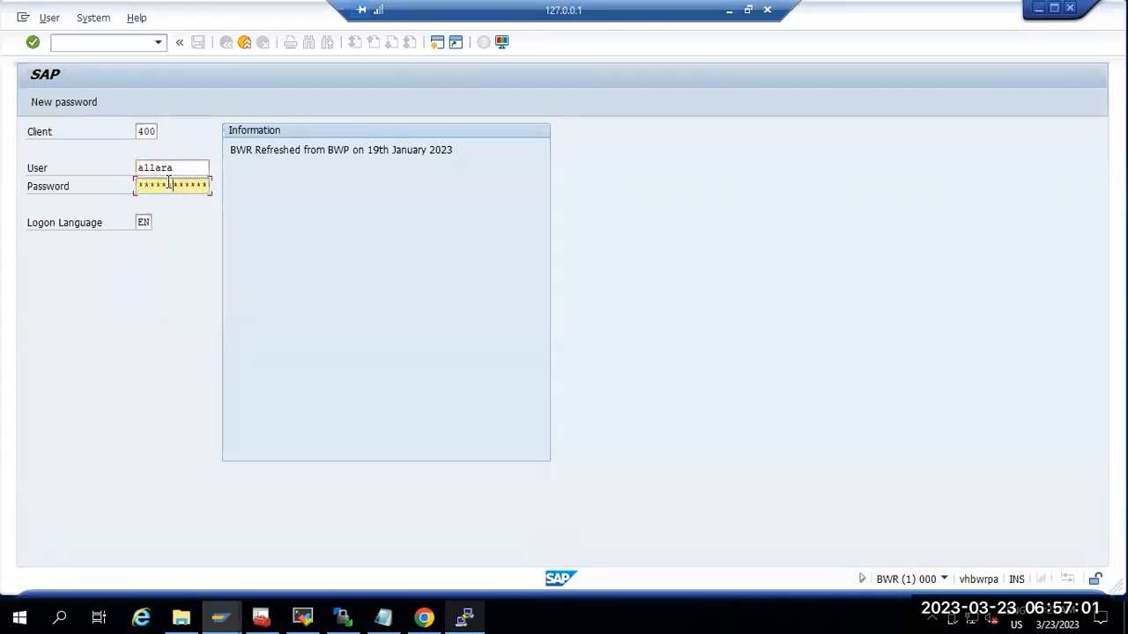
key("Return")
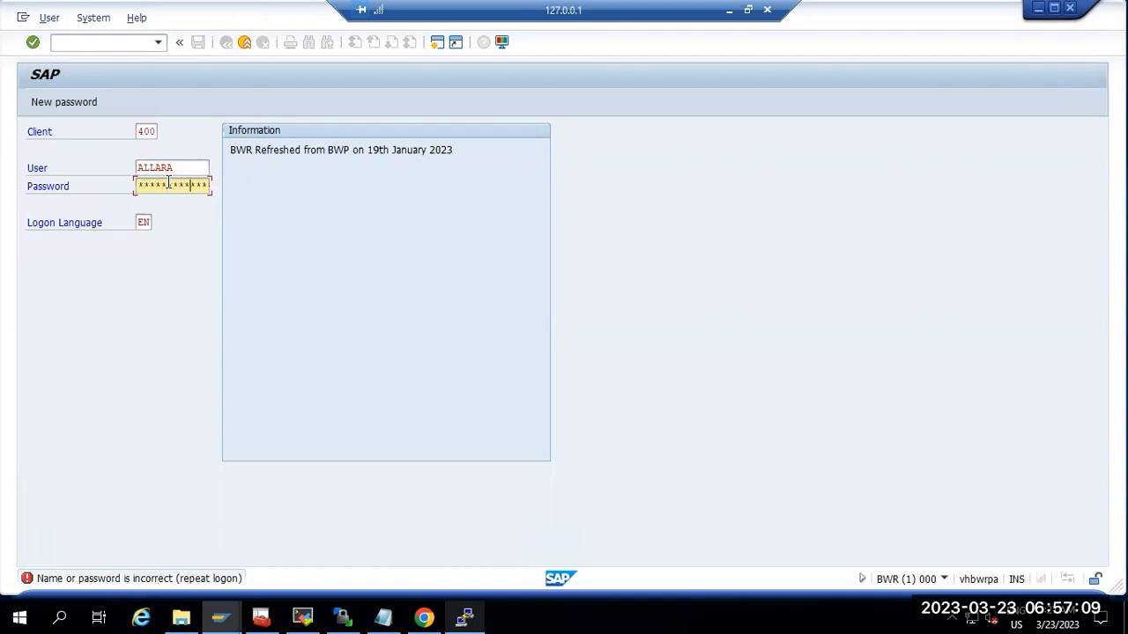
key("Return")
key("Return")
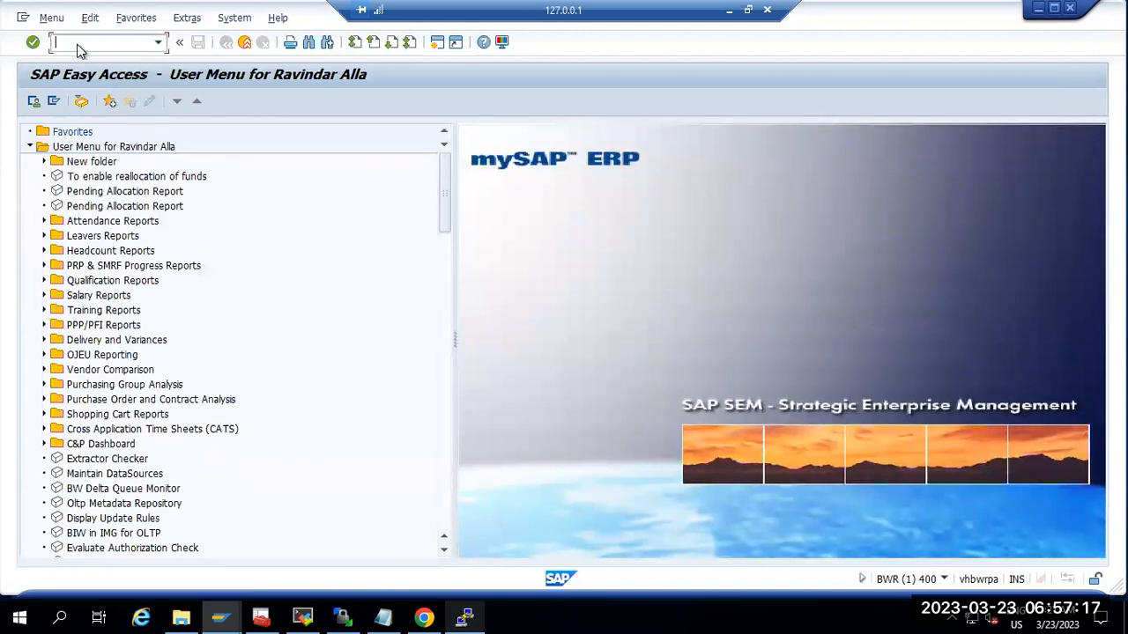
Step: Inspect the BWR SMTP node's mail host, port 25 and Internet settings in SCOT unsaved, then open SOST
type("scot")
key("Return")
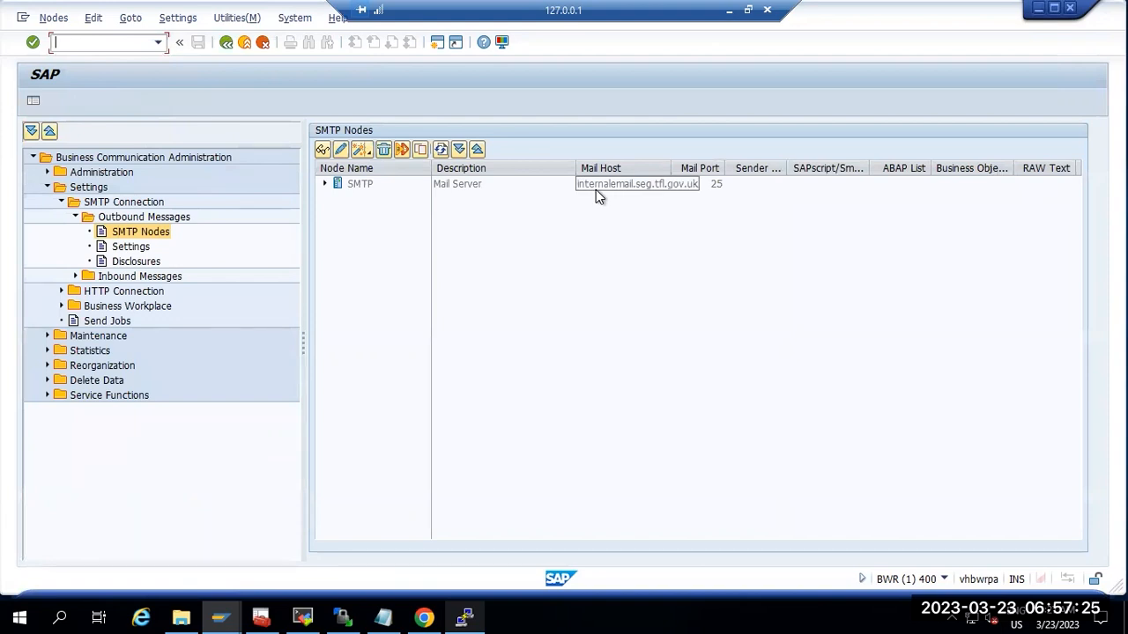
double_click(369, 183)
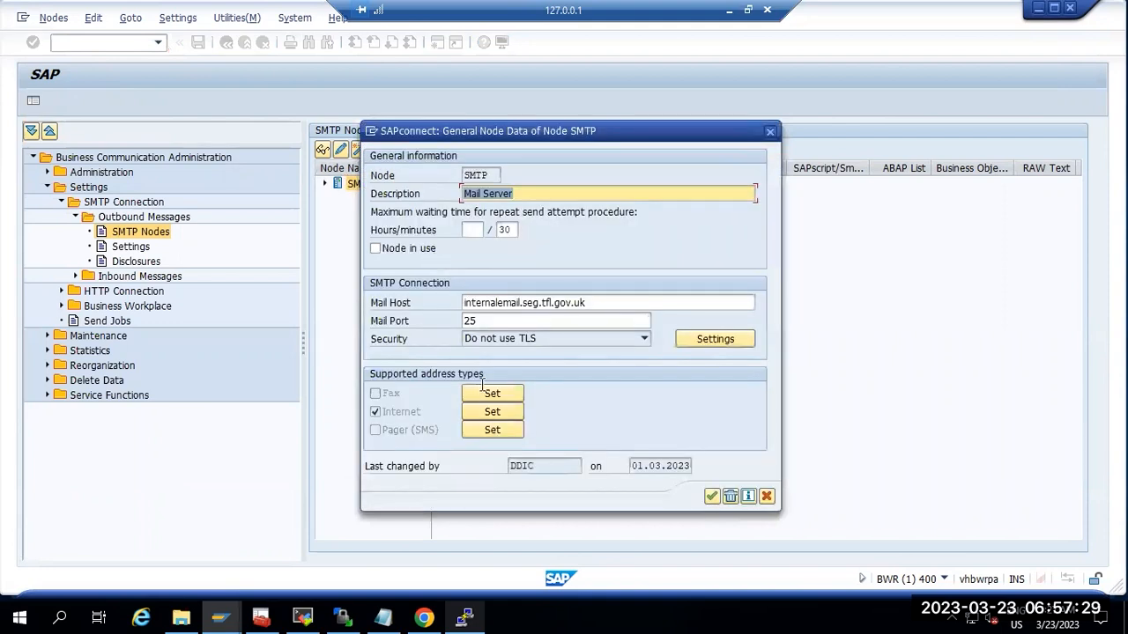
left_click(475, 412)
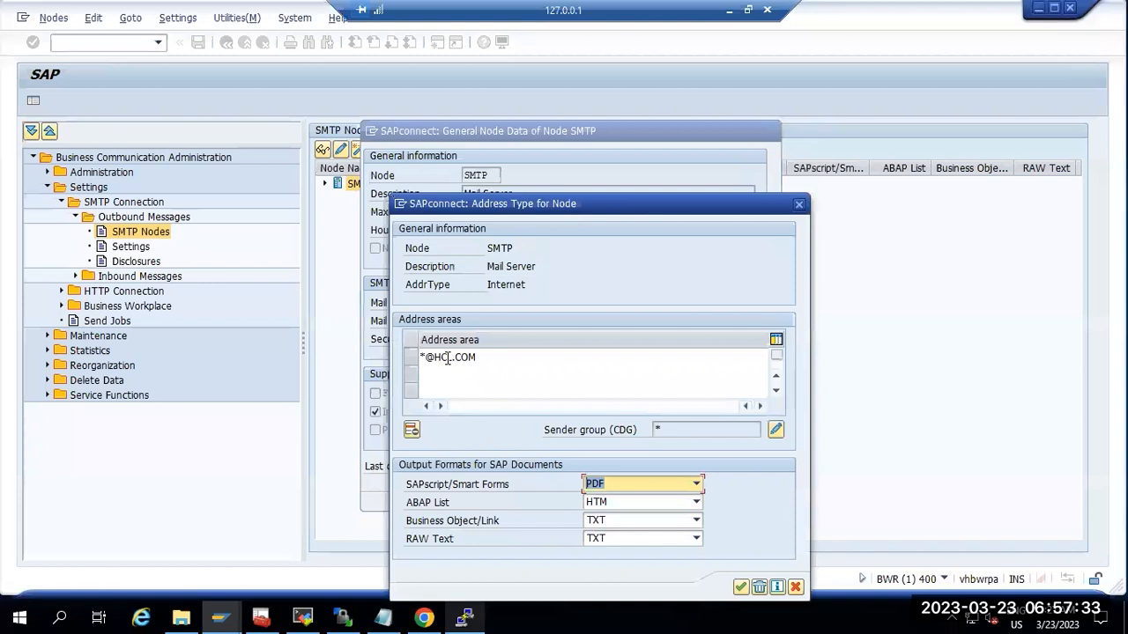
left_click(799, 206)
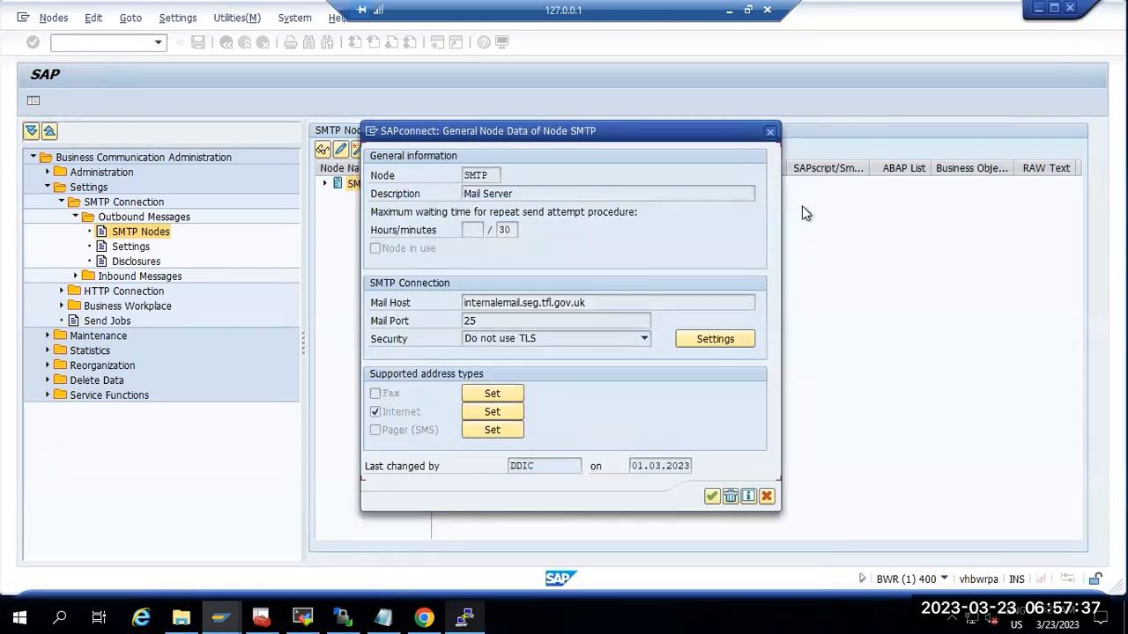
left_click(766, 498)
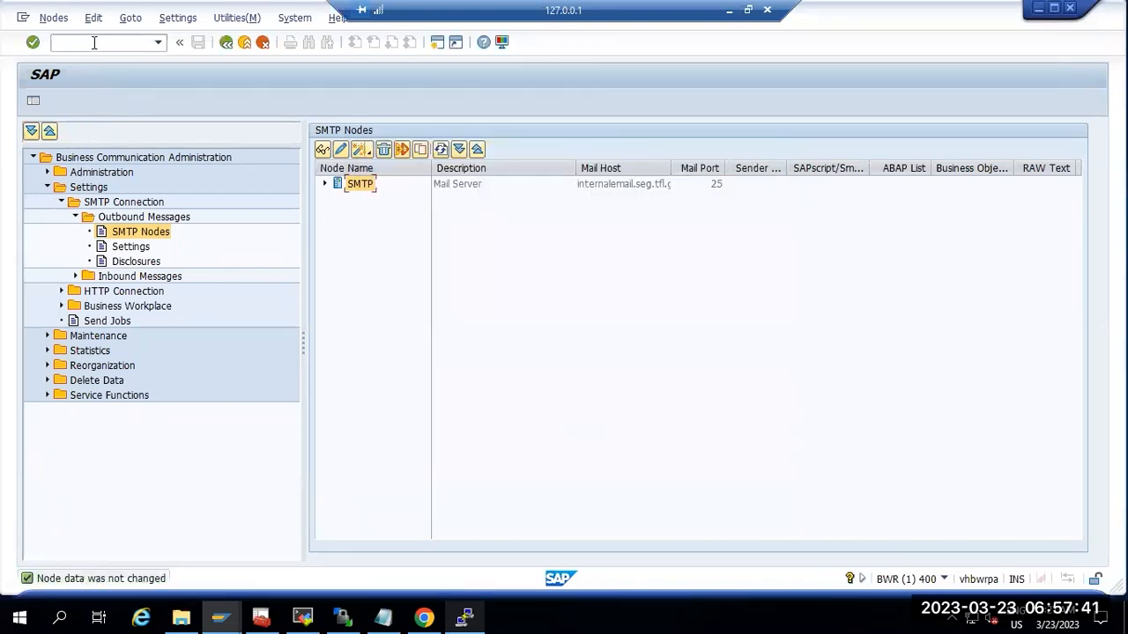
type("/nsost")
key("Return")
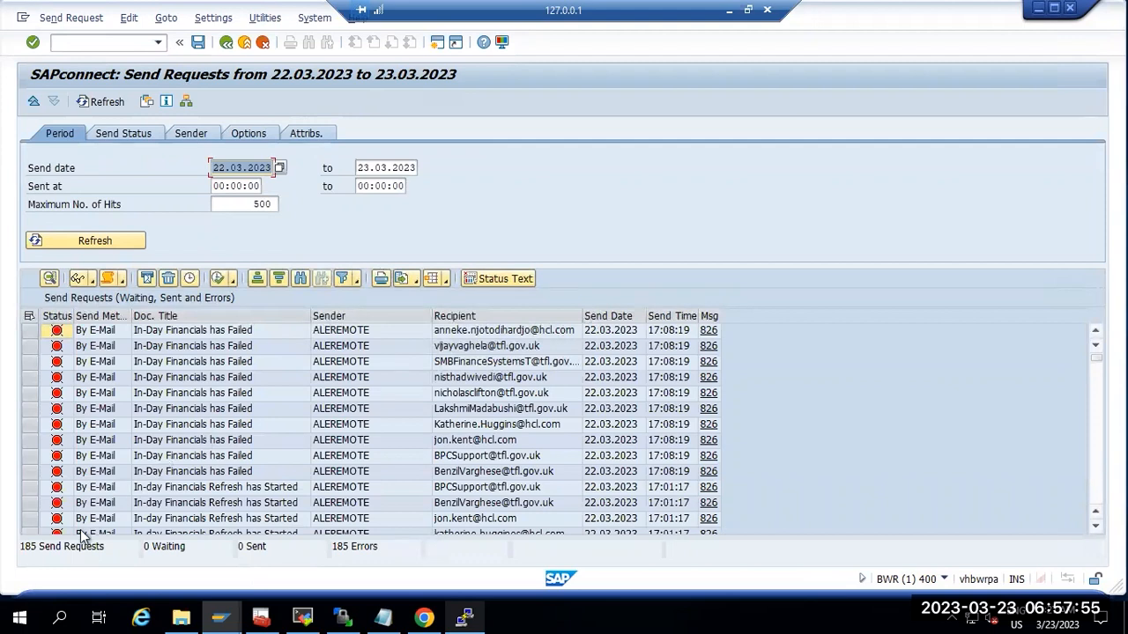
Step: Highlight the 185 send requests and 185 errors totals and scroll through the error list
left_click(33, 547)
left_click_drag(20, 547, 96, 547)
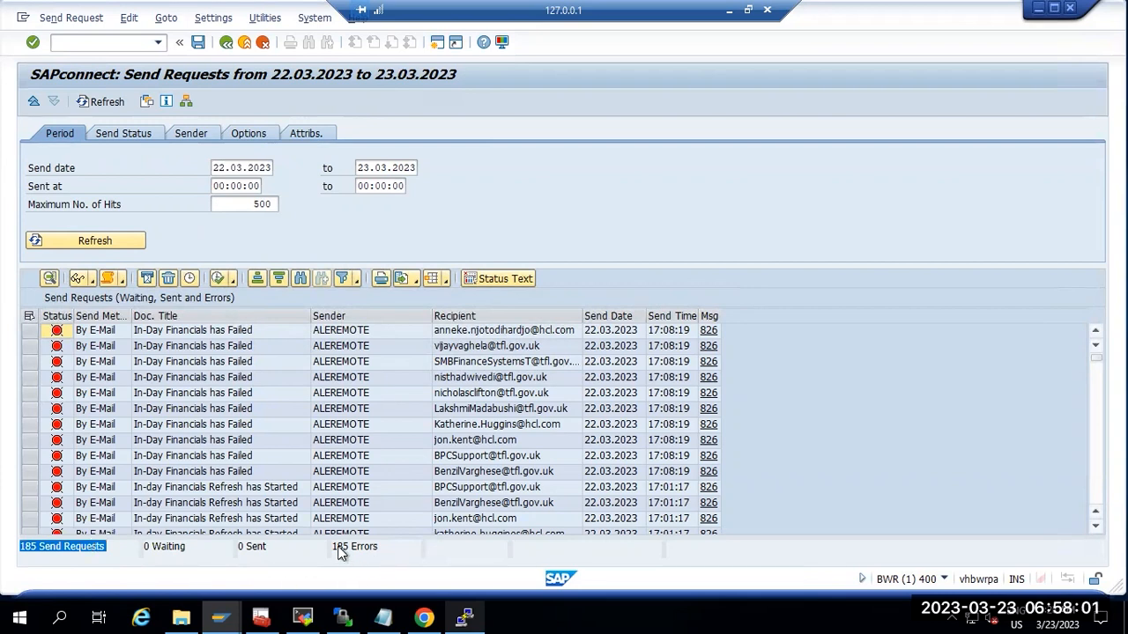
left_click_drag(334, 547, 380, 547)
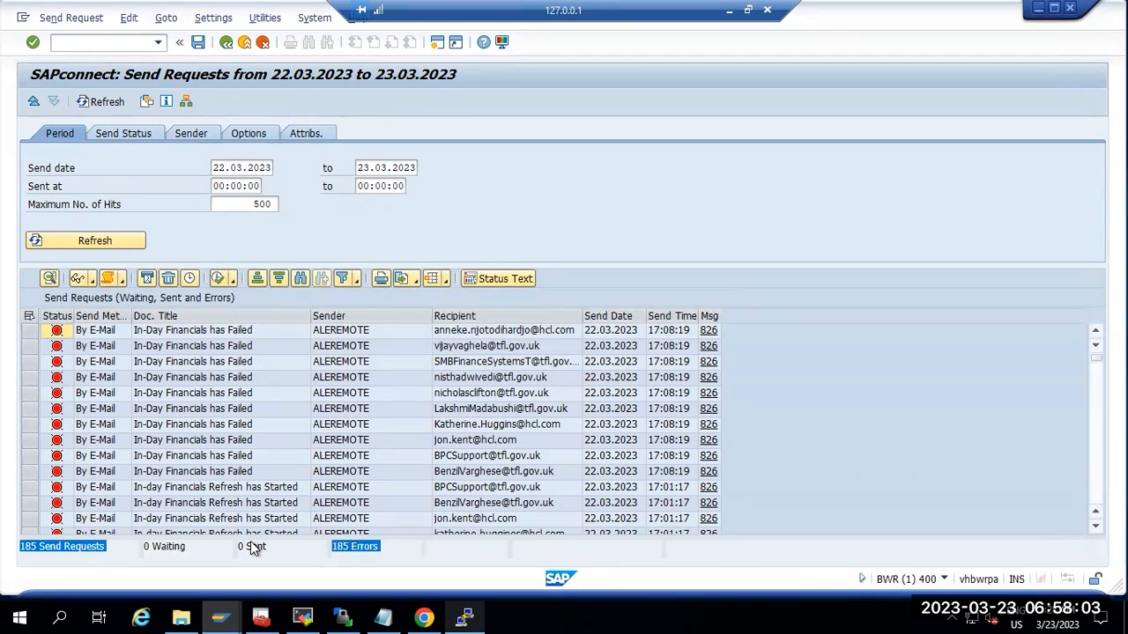
scroll(240, 434, "down", 5)
scroll(240, 433, "down", 15)
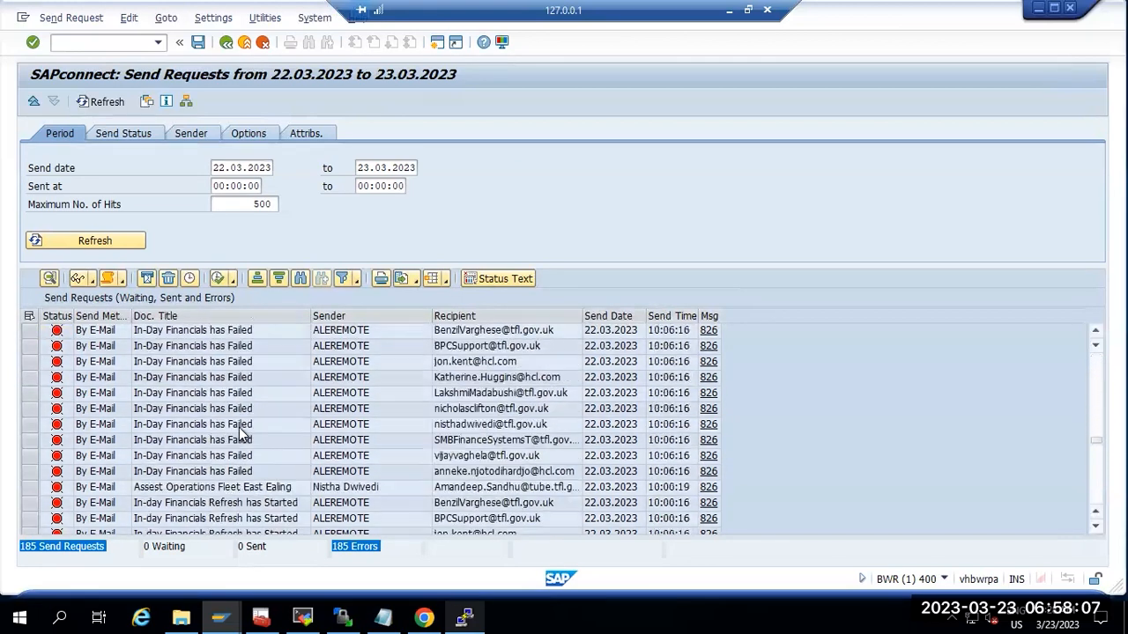
scroll(239, 434, "down", 15)
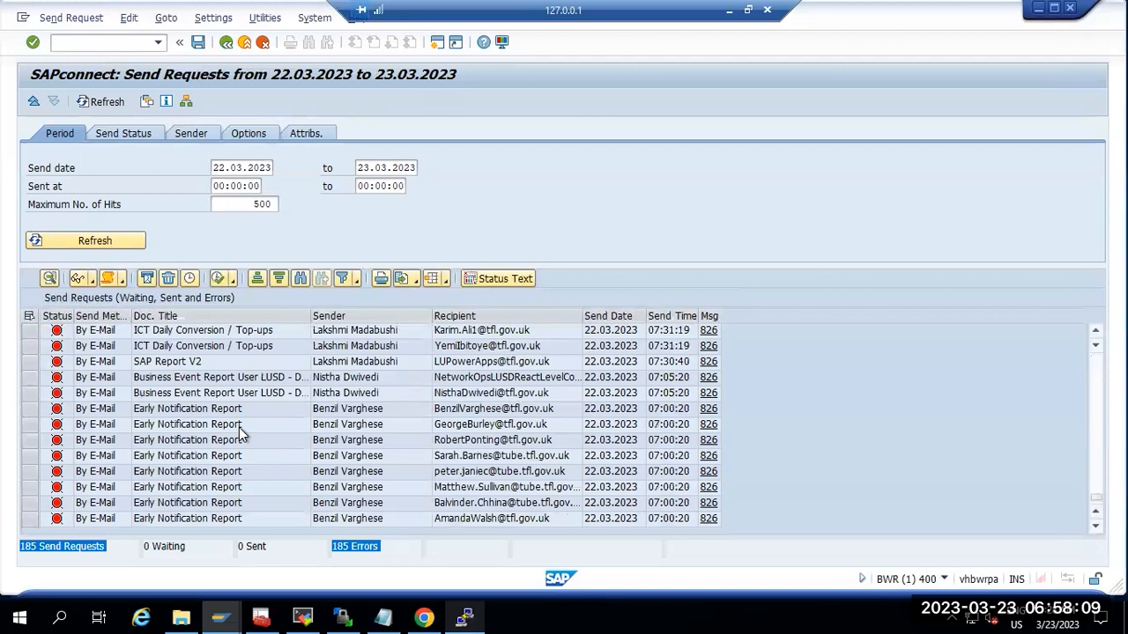
scroll(238, 433, "up", 2)
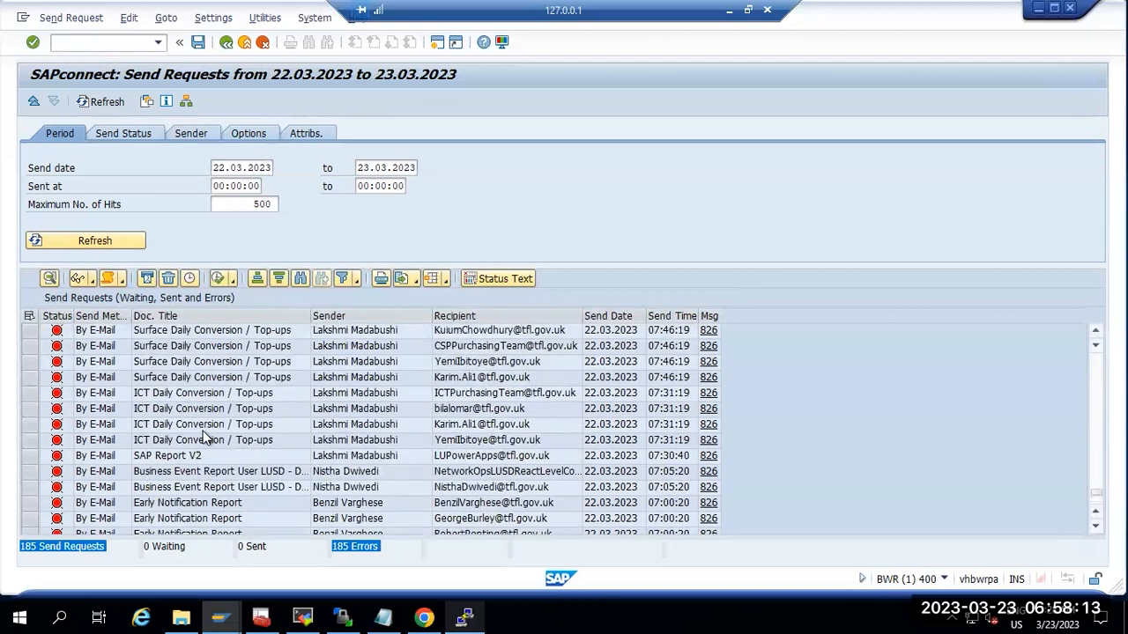
scroll(208, 436, "up", 2)
scroll(208, 435, "up", 3)
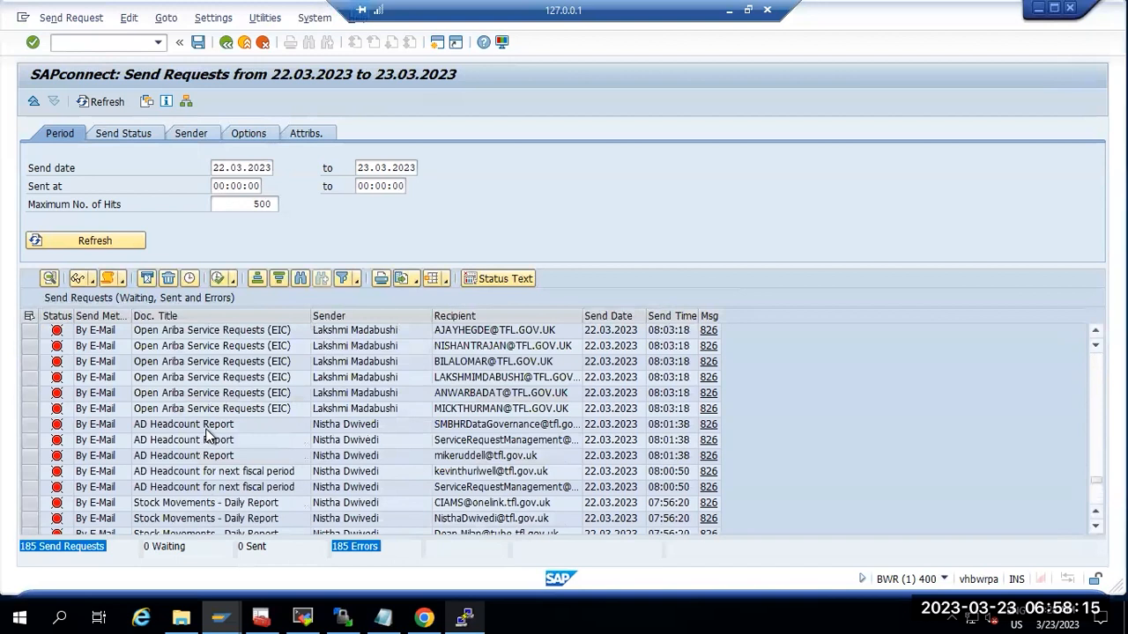
scroll(208, 436, "up", 10)
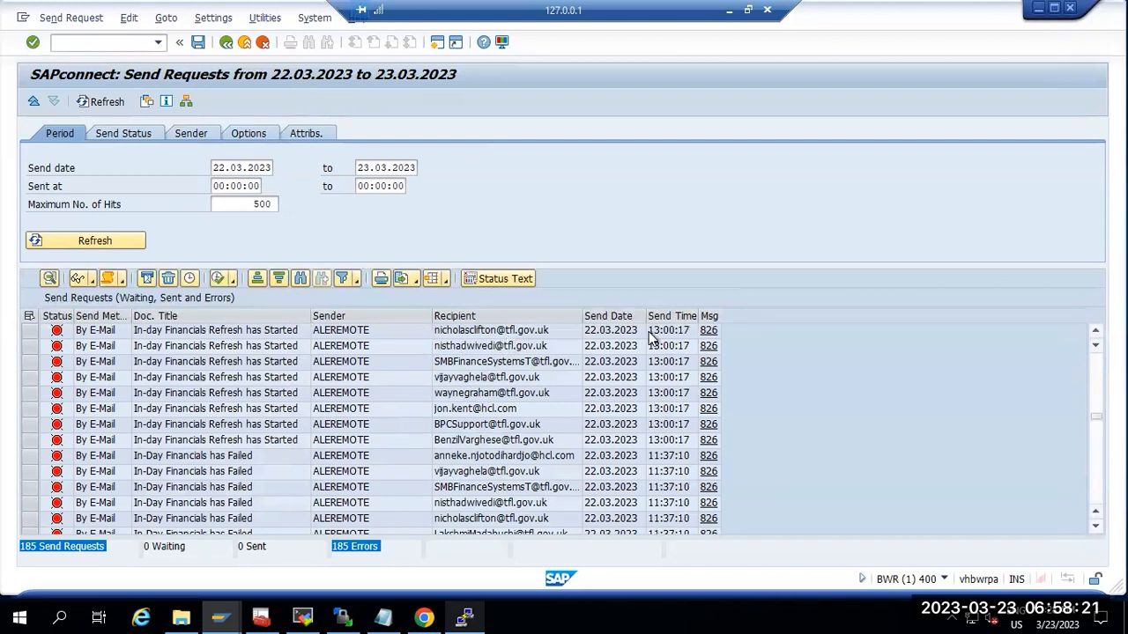
scroll(639, 346, "up", 10)
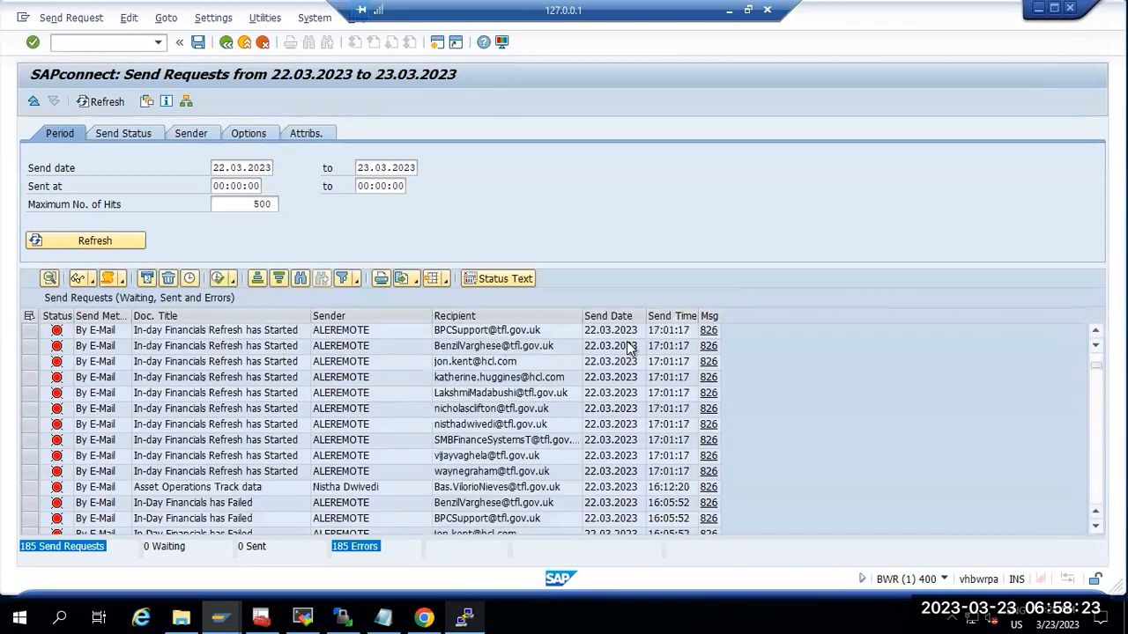
scroll(630, 349, "up", 3)
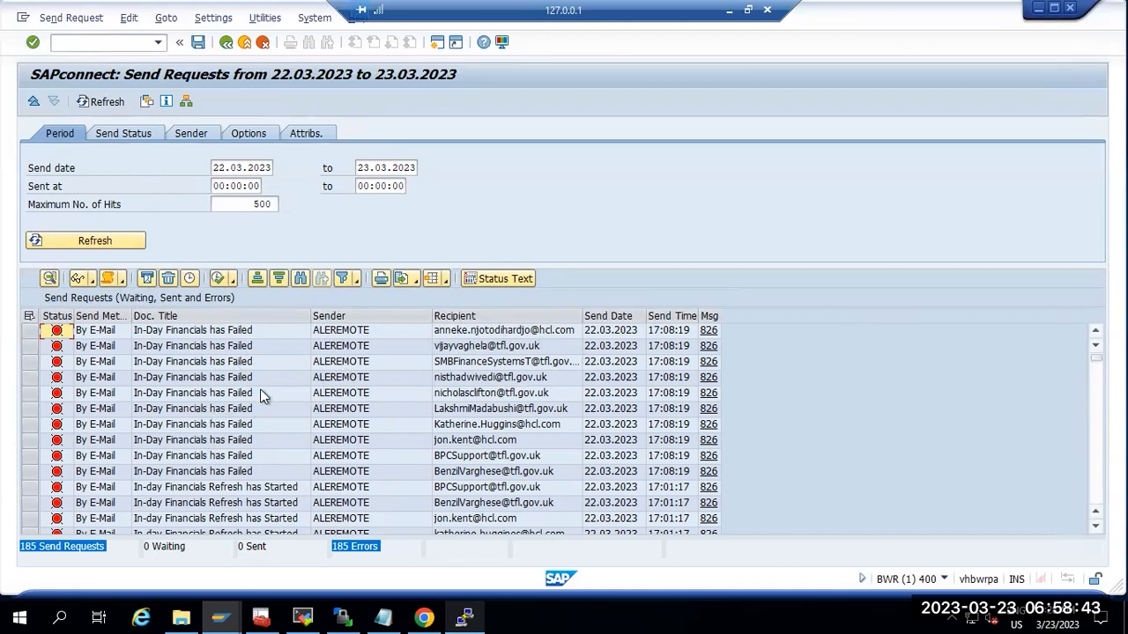
Step: View the full details of the first failed send request, then close them
left_click(34, 329)
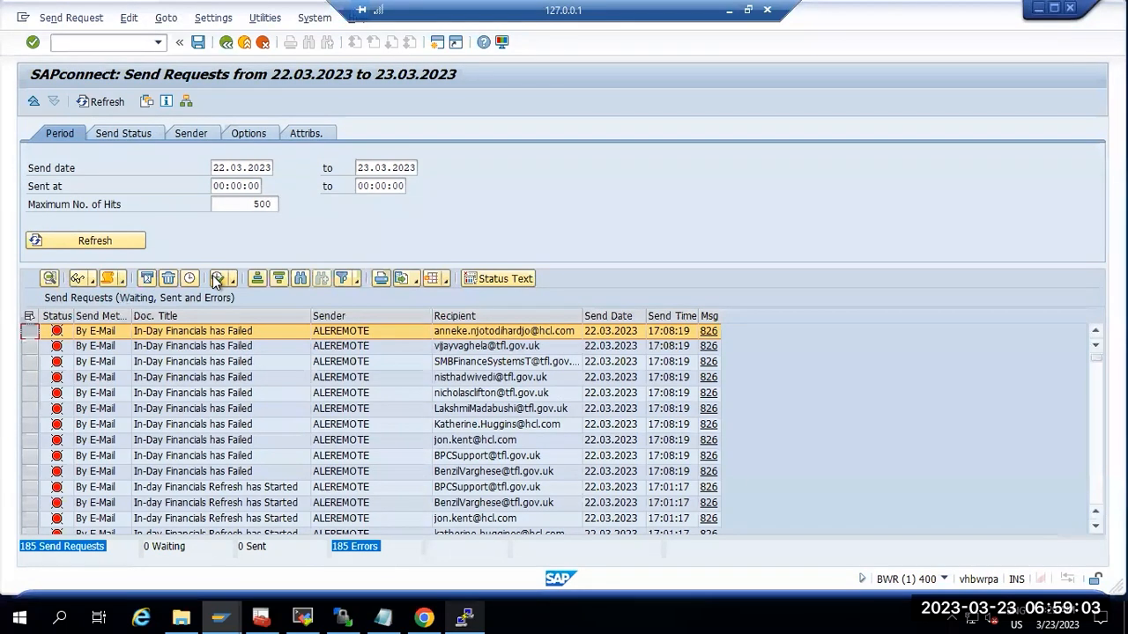
left_click(165, 332)
double_click(165, 332)
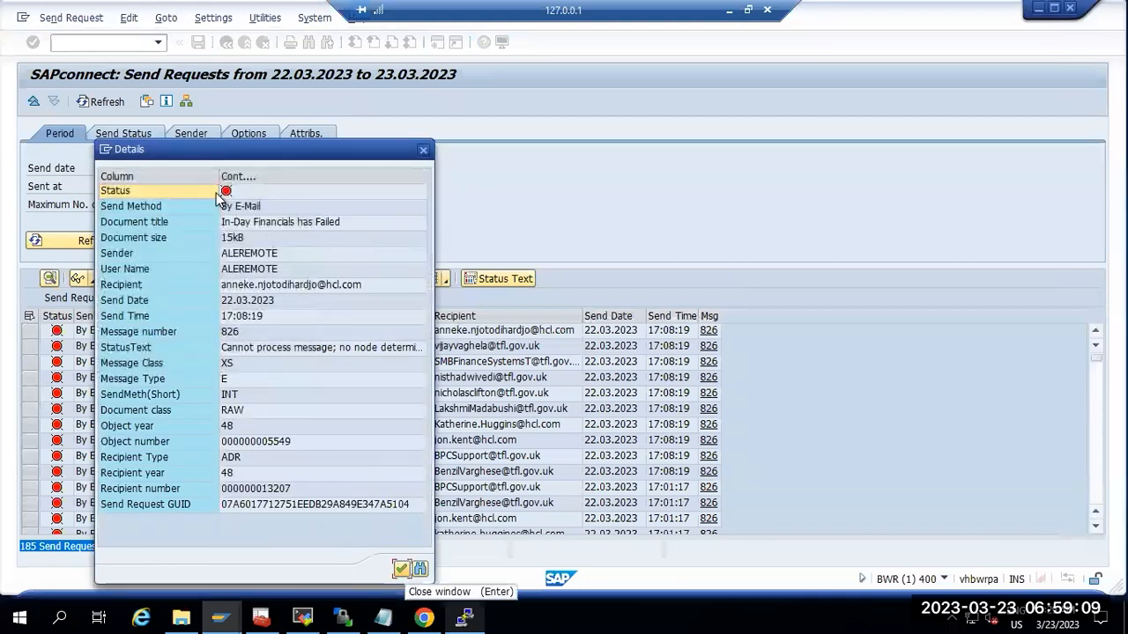
left_click(424, 152)
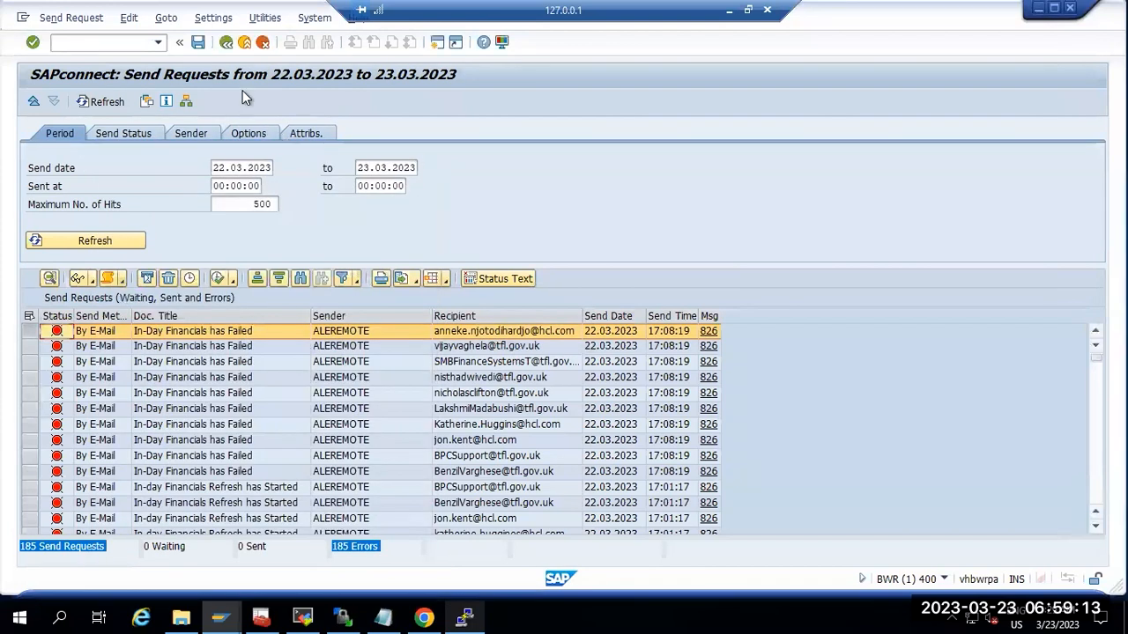
Step: Return to the BWR user menu, reopen the send requests list, and leave it again
left_click(226, 41)
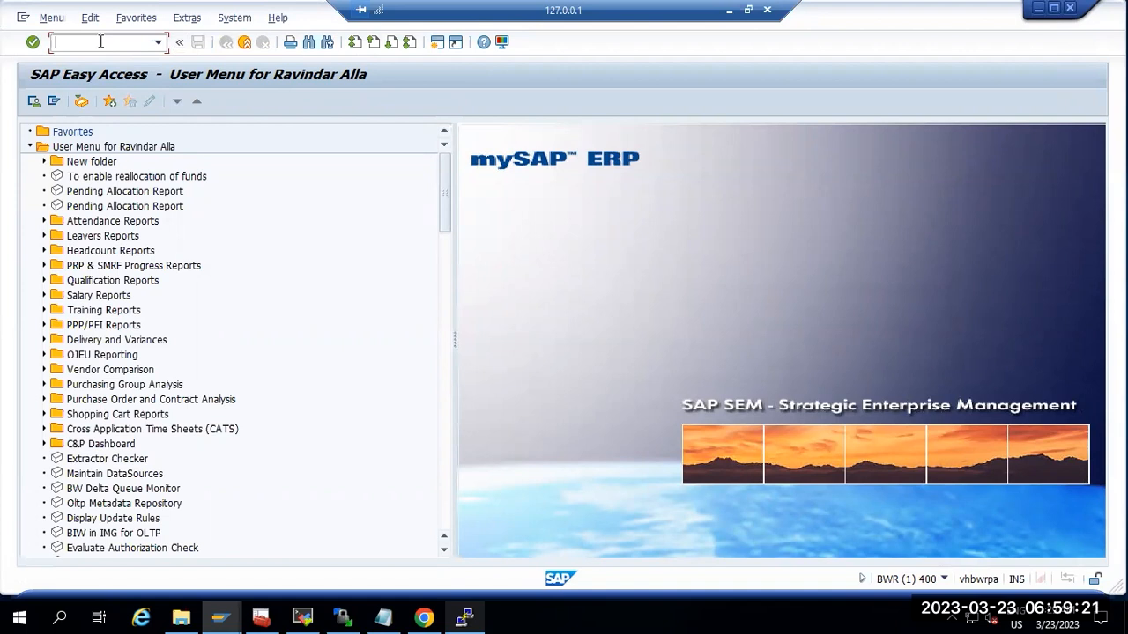
type("t")
key("Return")
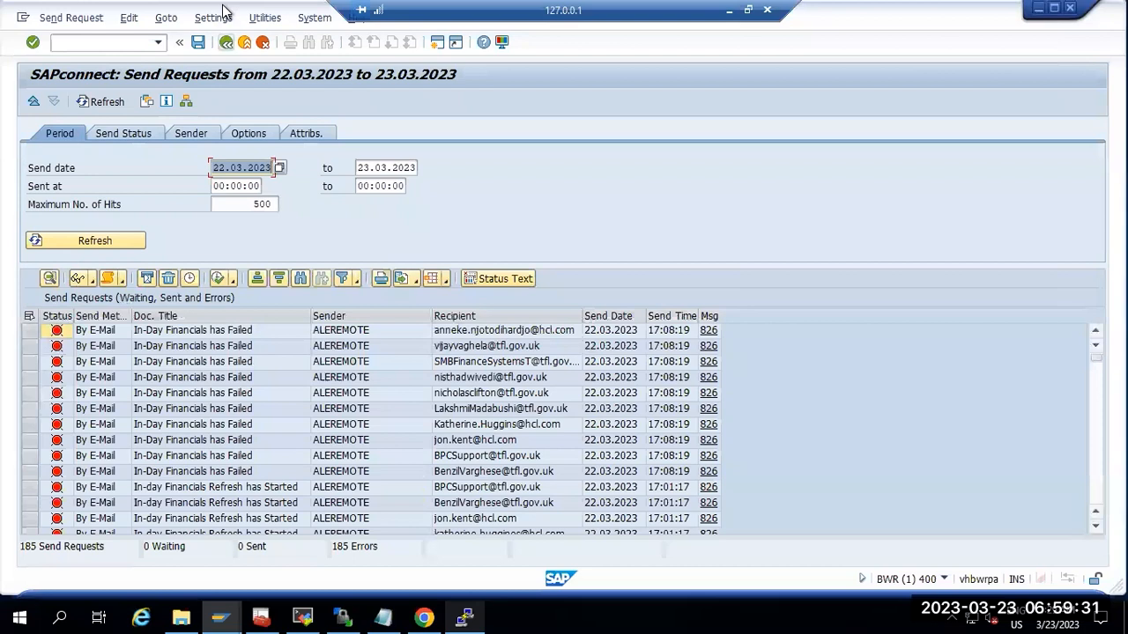
left_click(226, 42)
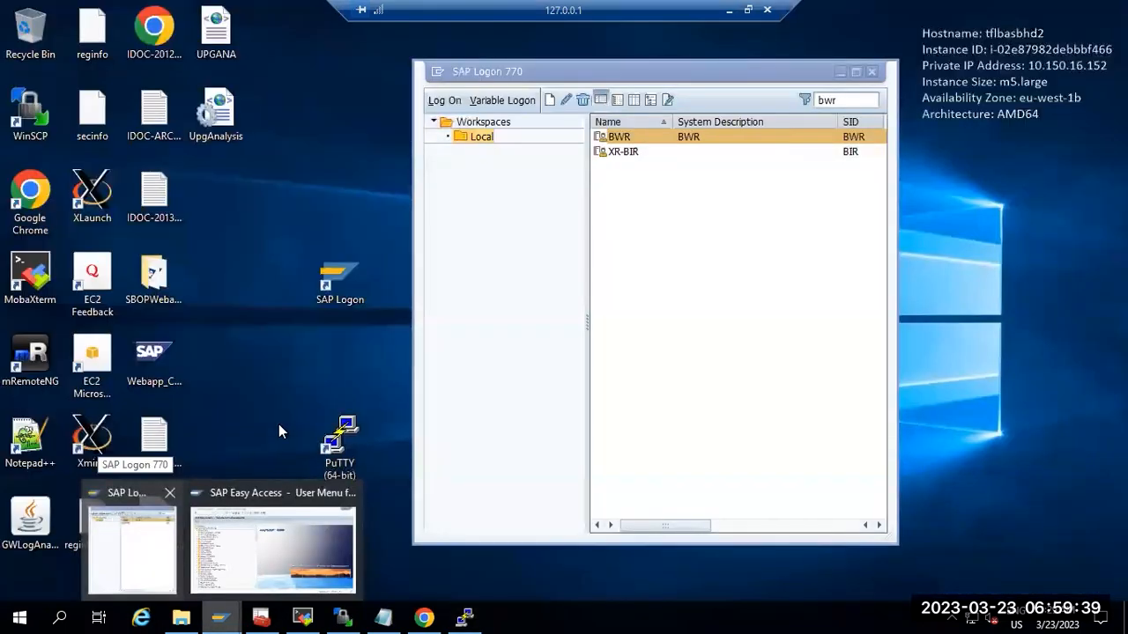
Step: Filter SAP Logon for 'r3p' and open the R3P logon screen
left_click(95, 548)
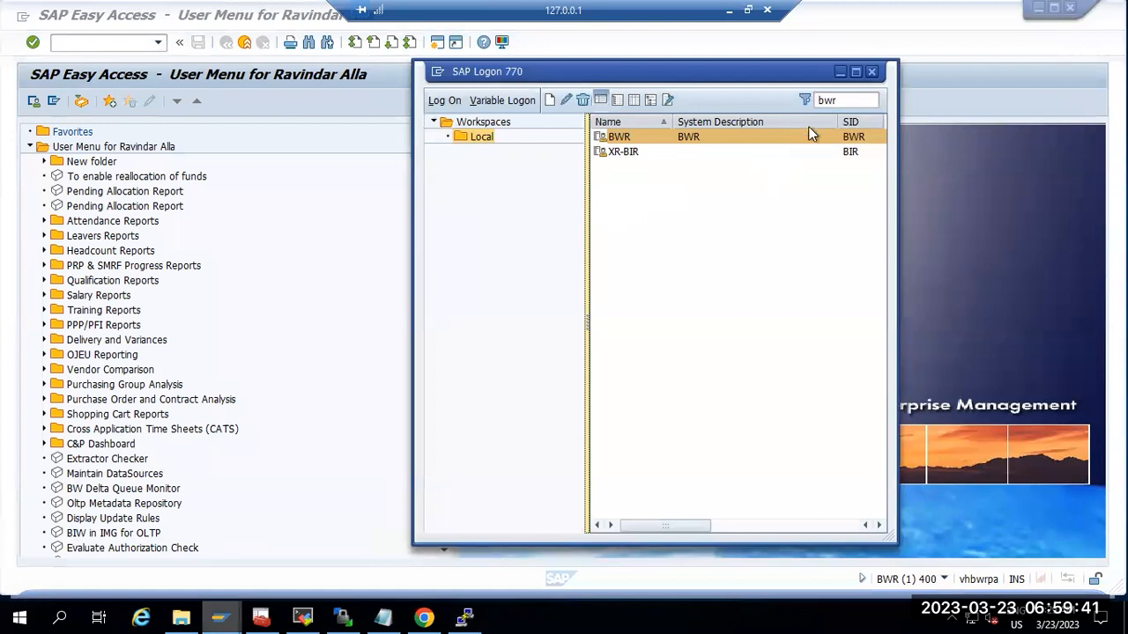
left_click(842, 99)
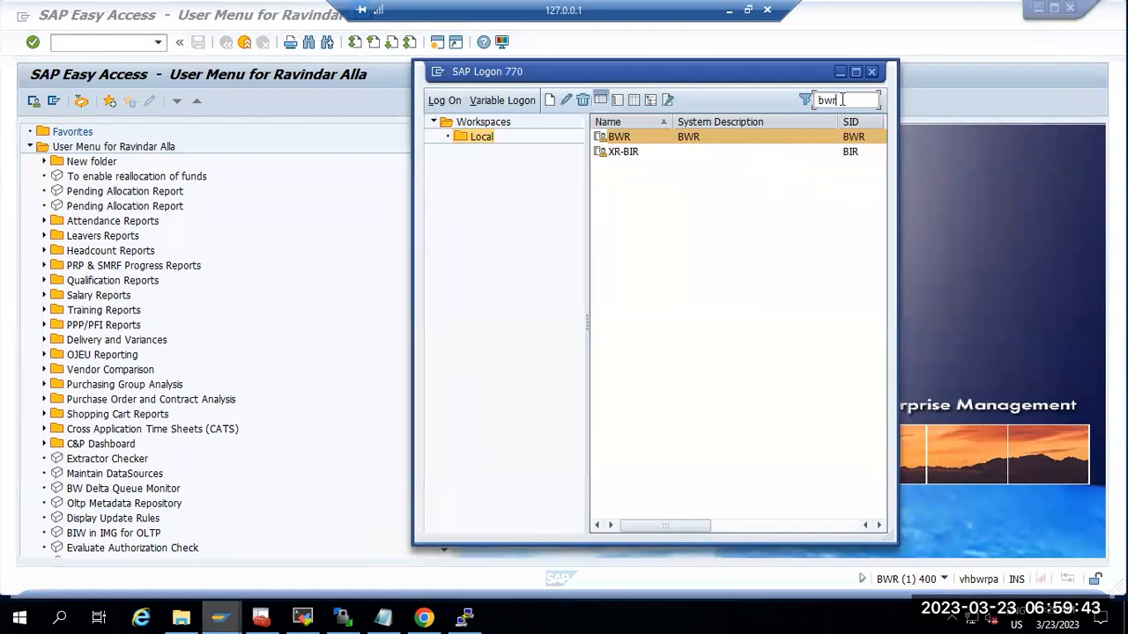
double_click(842, 100)
type("r3p")
key("Return")
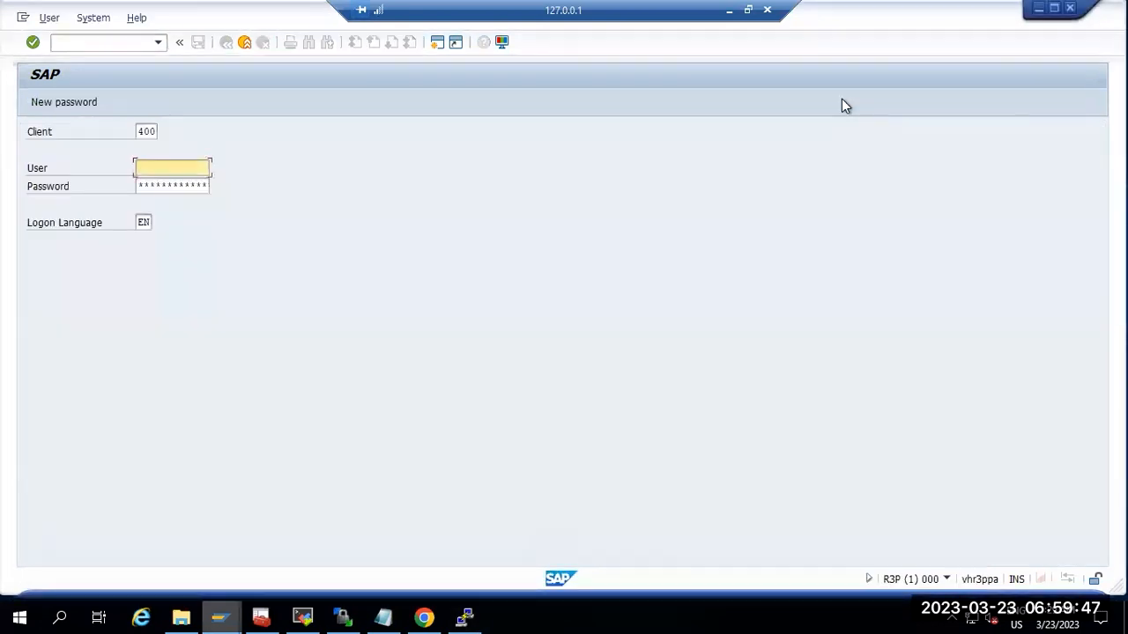
Step: Log on to R3P client 400, re-entering the password after the first rejection
type("a")
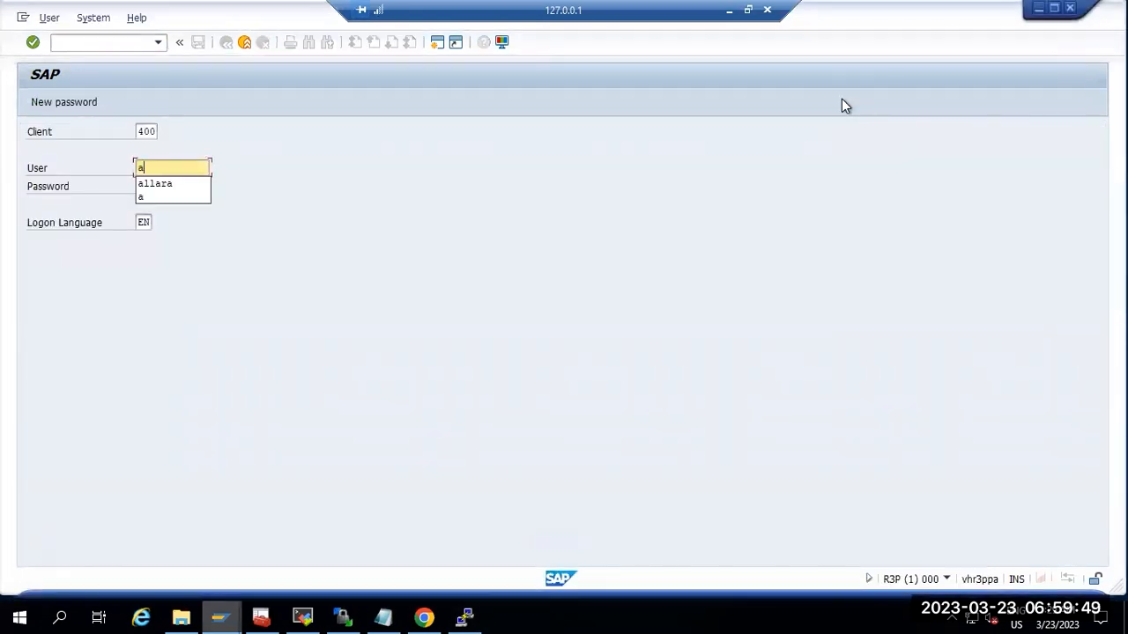
left_click(156, 183)
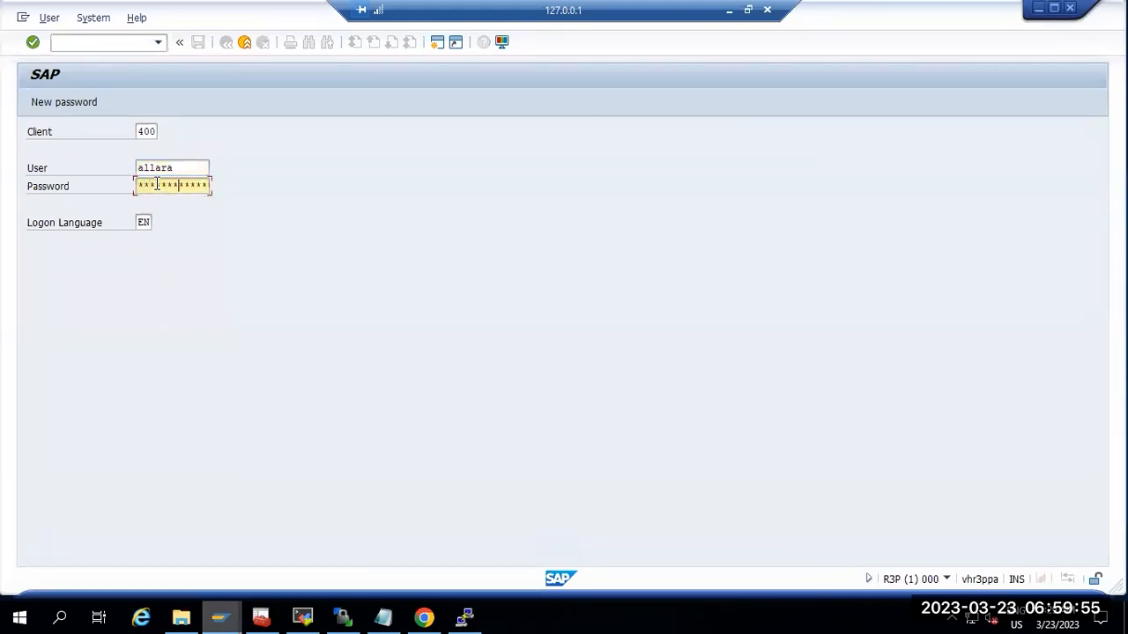
key("Return")
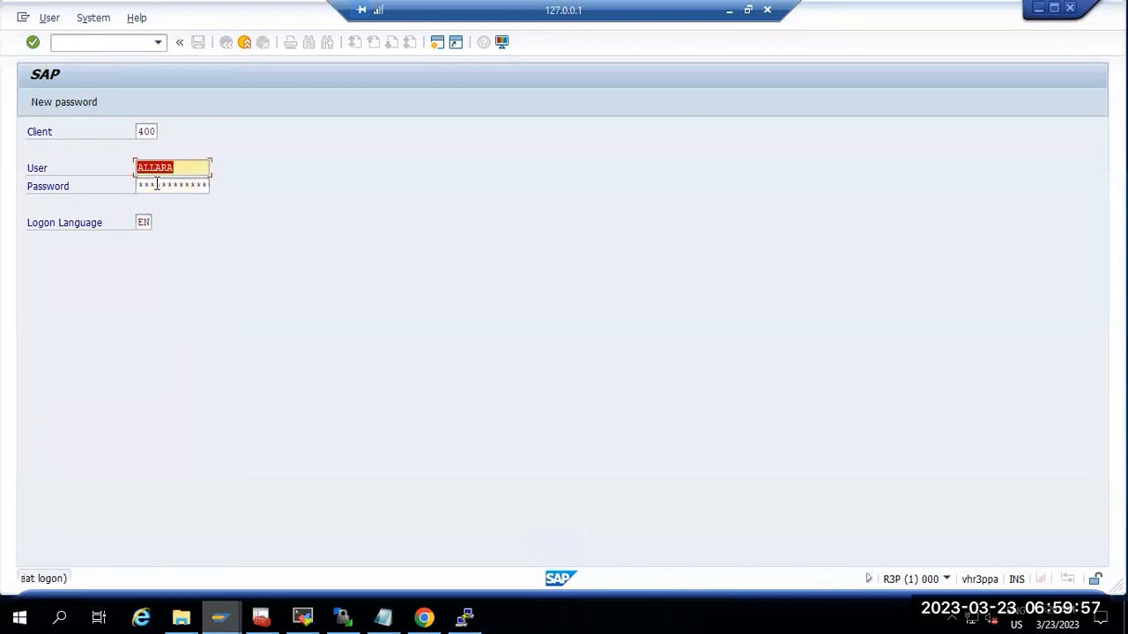
left_click(157, 185)
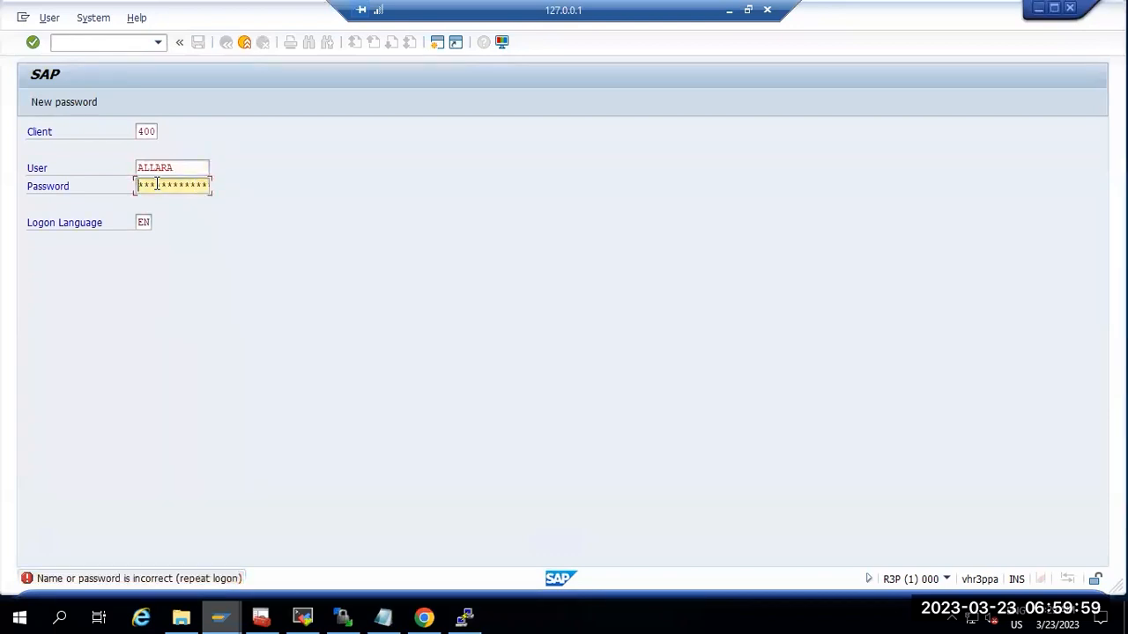
type("***")
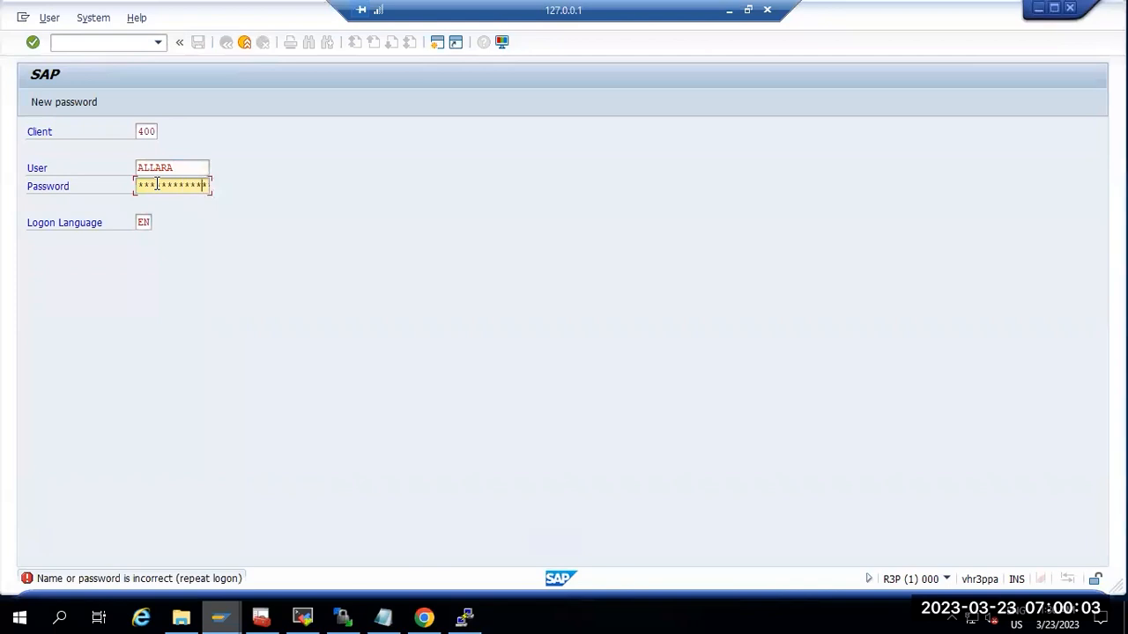
key("Return")
Step: Review R3P's SOST send requests (500 sent, 0 errors) and go back to the Easy Access menu
key("Return")
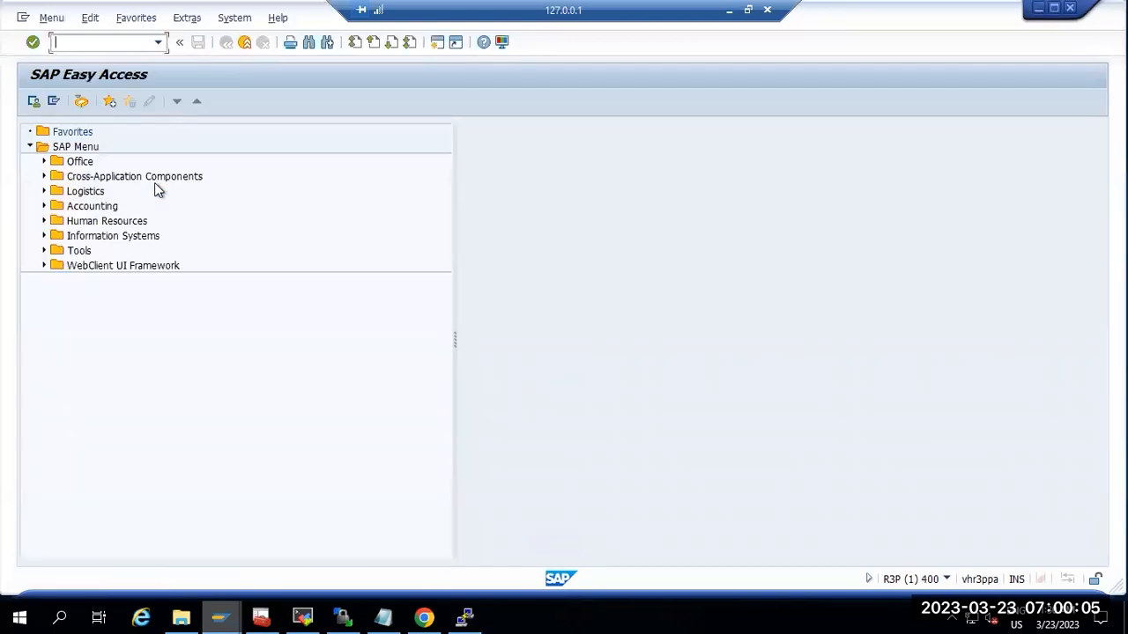
type("sost")
key("Return")
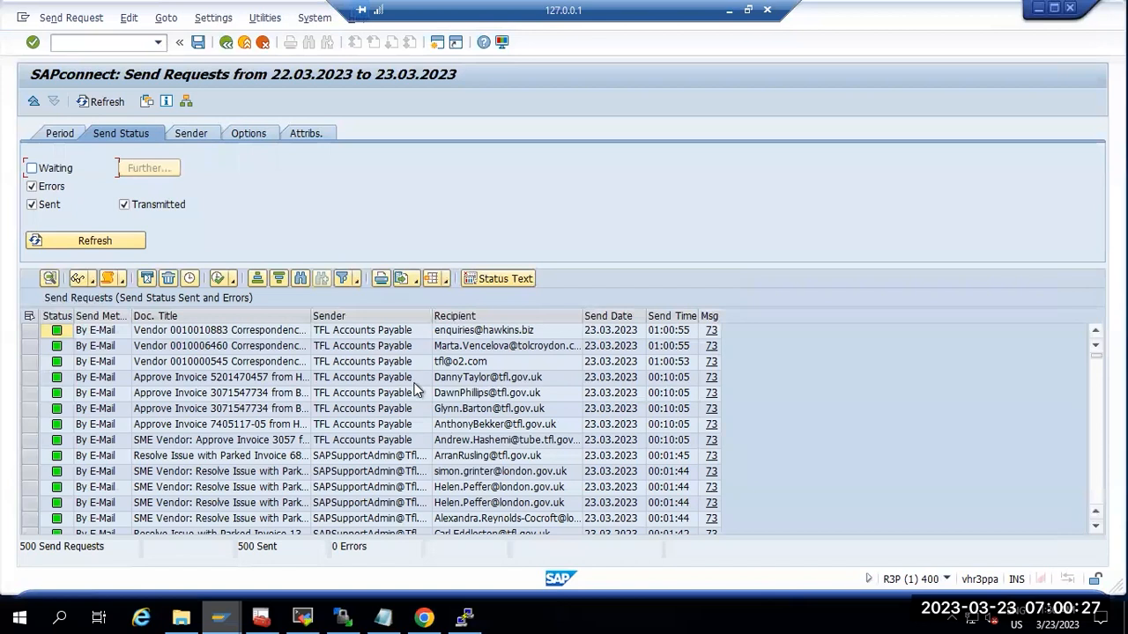
scroll(233, 455, "down", 4)
scroll(236, 456, "down", 10)
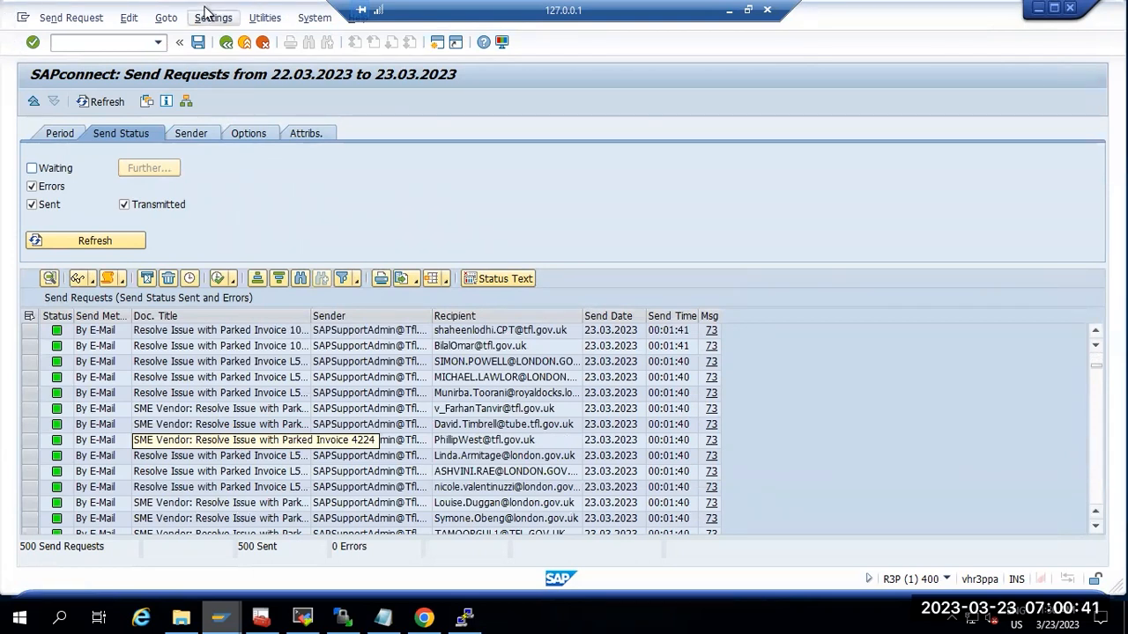
left_click(226, 42)
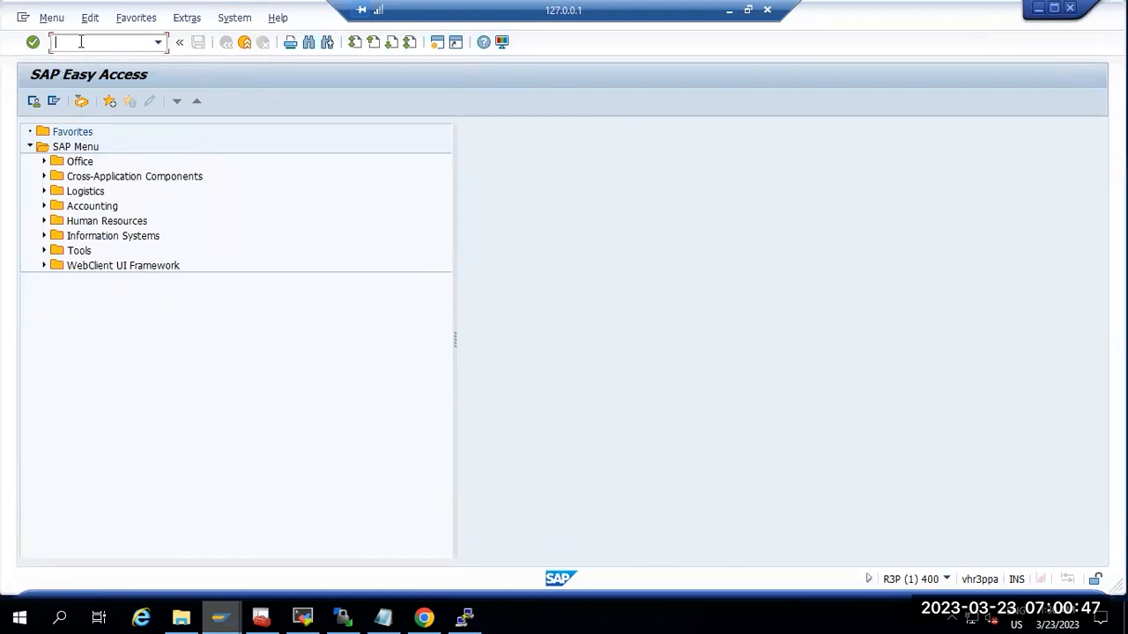
type("sm37")
key("Return")
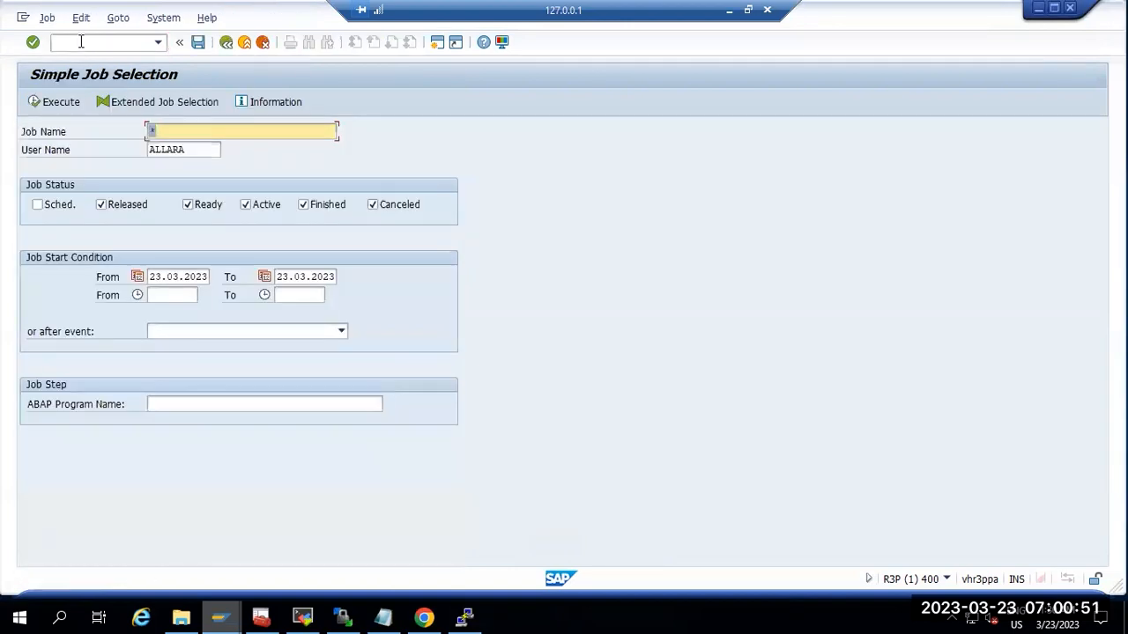
type("*CONNECT*")
key("Tab")
type("*")
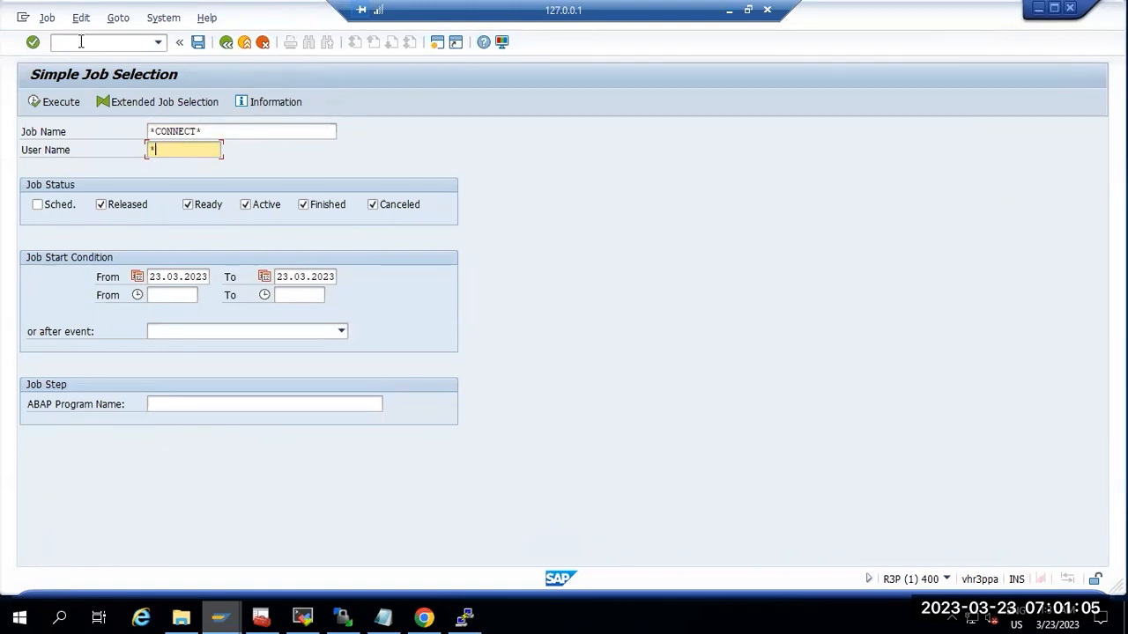
left_click(57, 101)
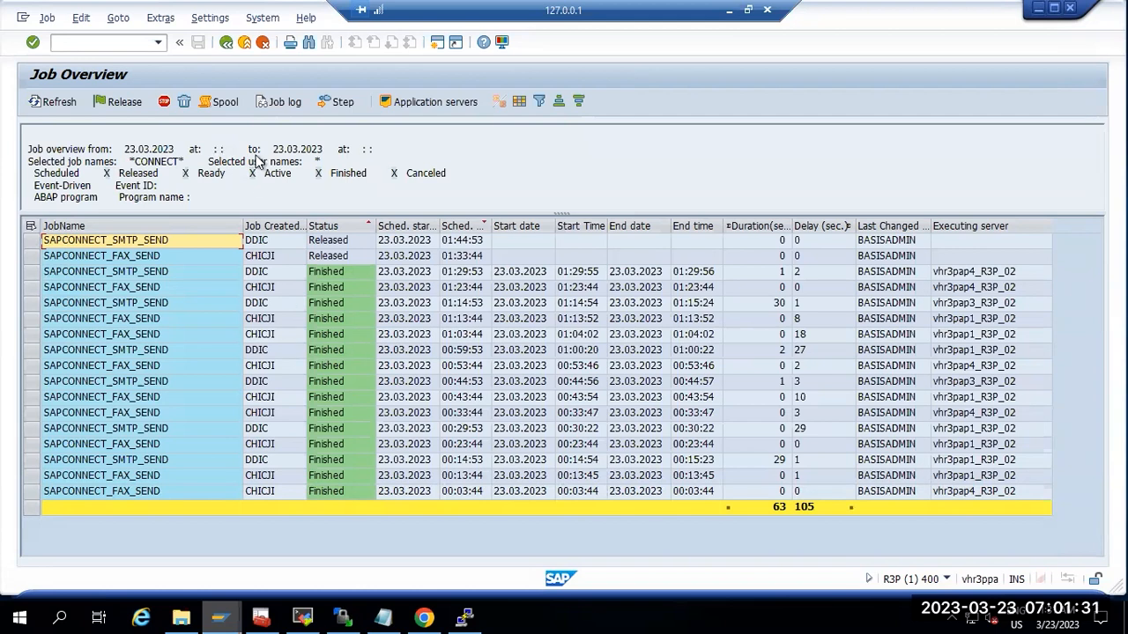
left_click(226, 43)
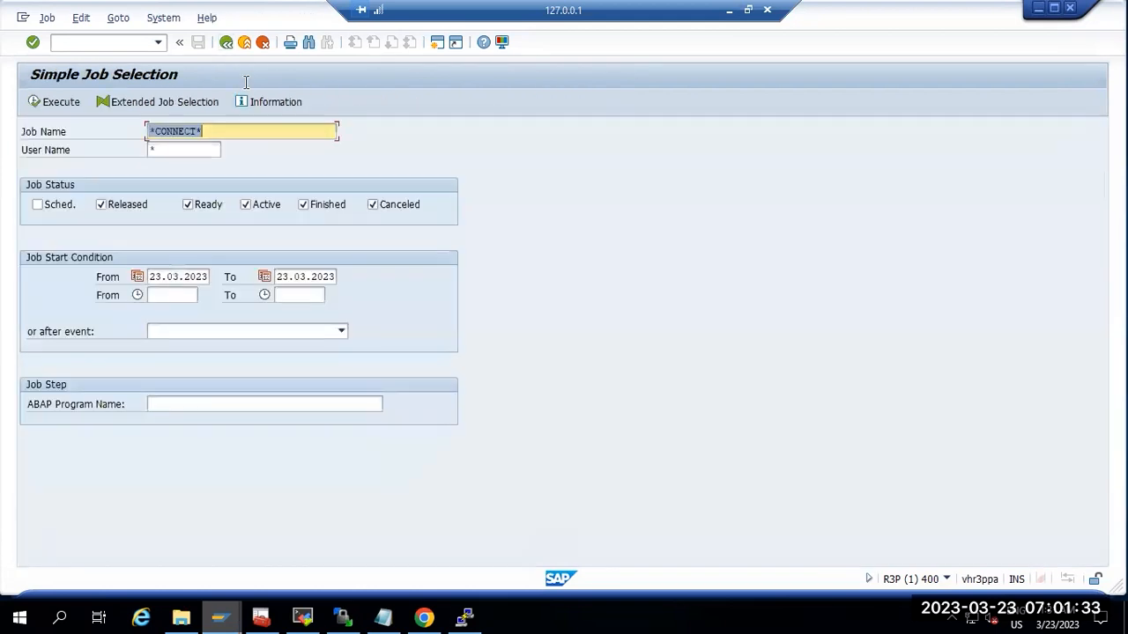
left_click(226, 42)
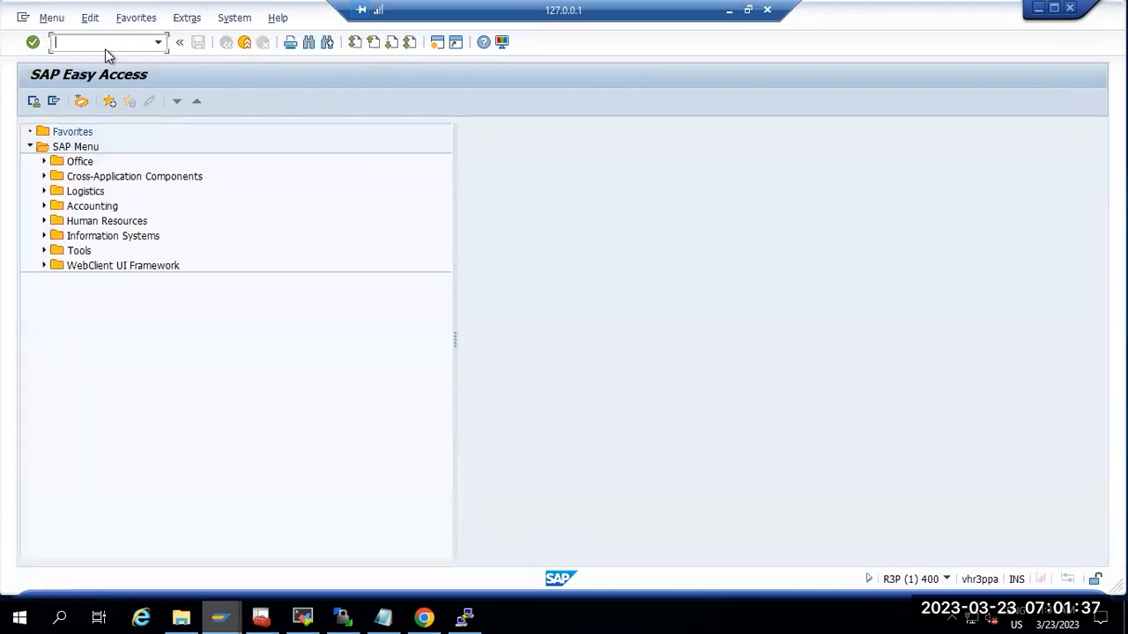
Step: List the R3P ICM services in SMICM, showing SMTP on port 8121
type("smicm")
key("Return")
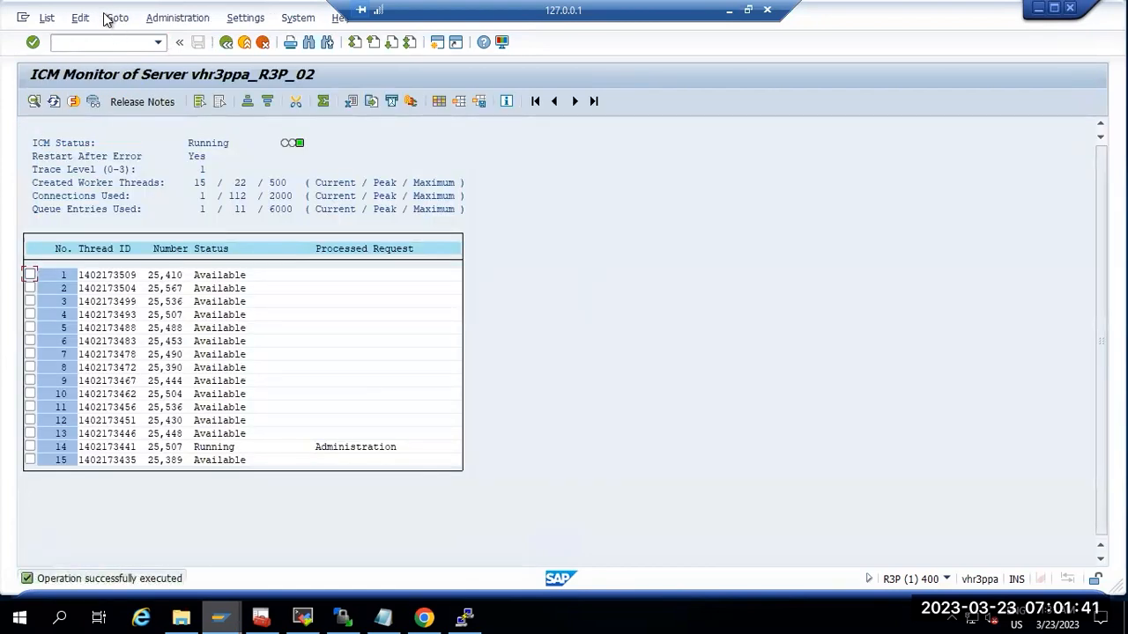
left_click(116, 17)
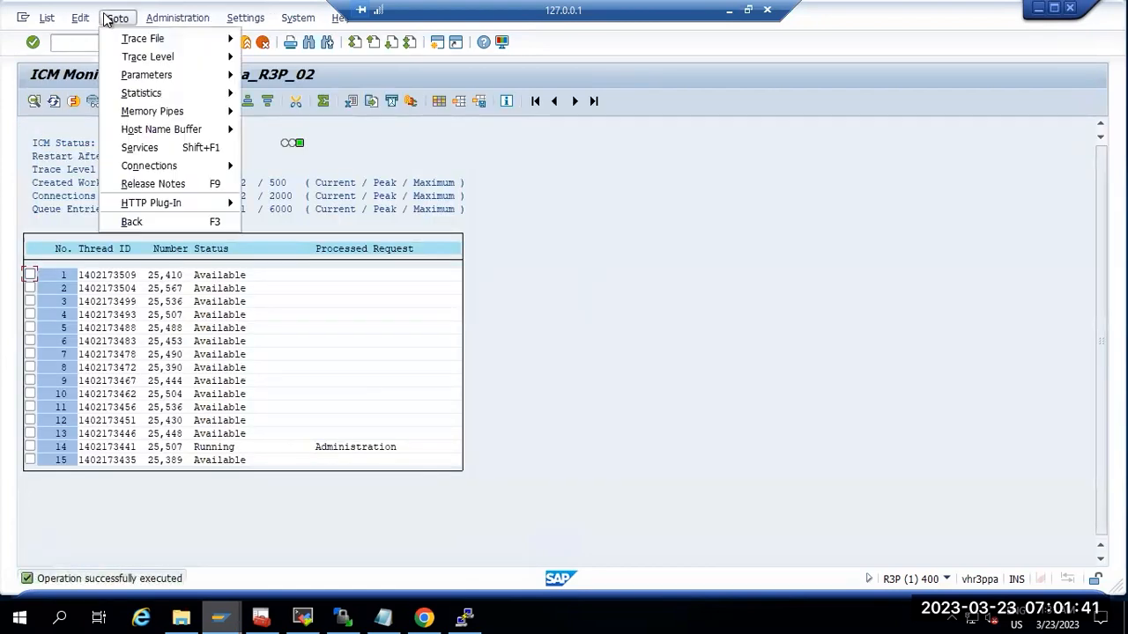
left_click(139, 148)
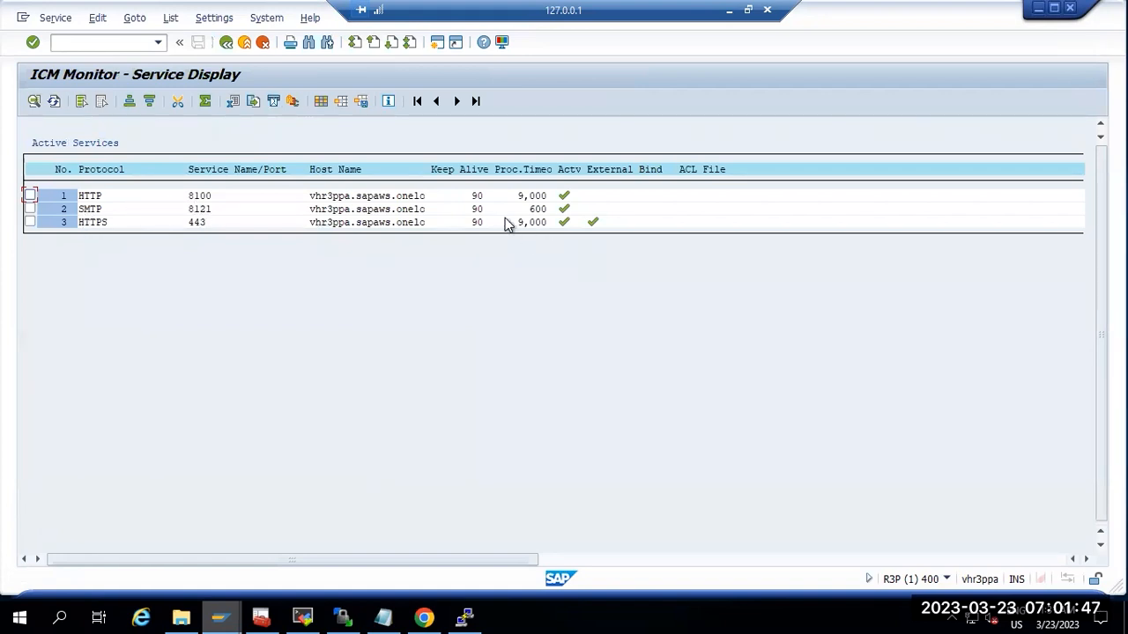
Step: Leave the ICM monitor and reopen the SAPconnect send requests: 500 sent, 0 errors
left_click(226, 42)
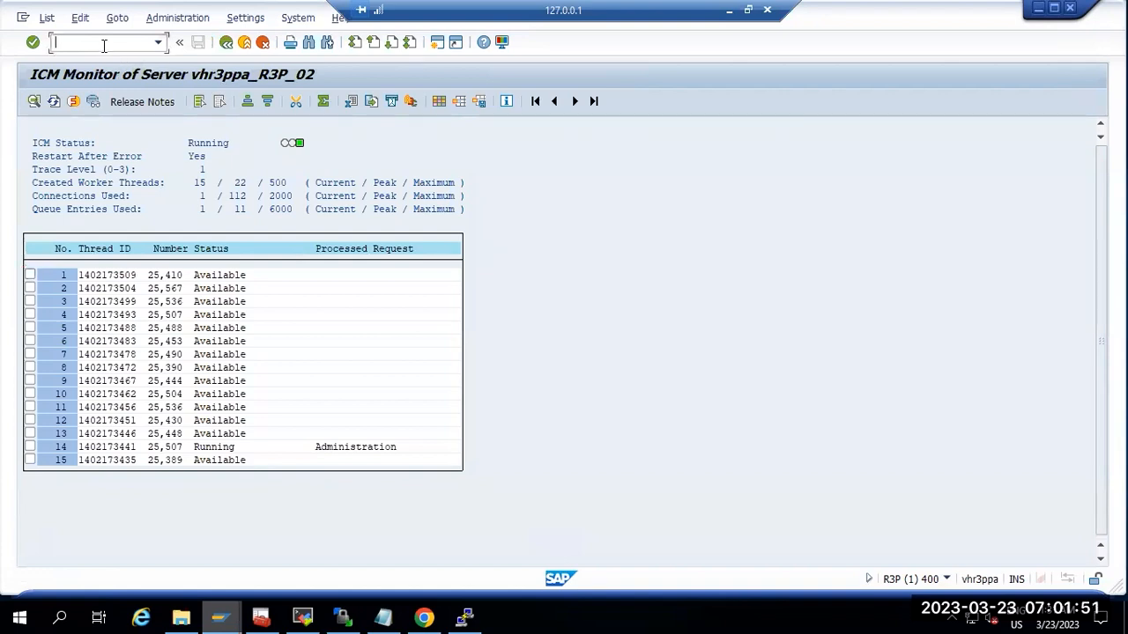
type("/nsost")
key("Return")
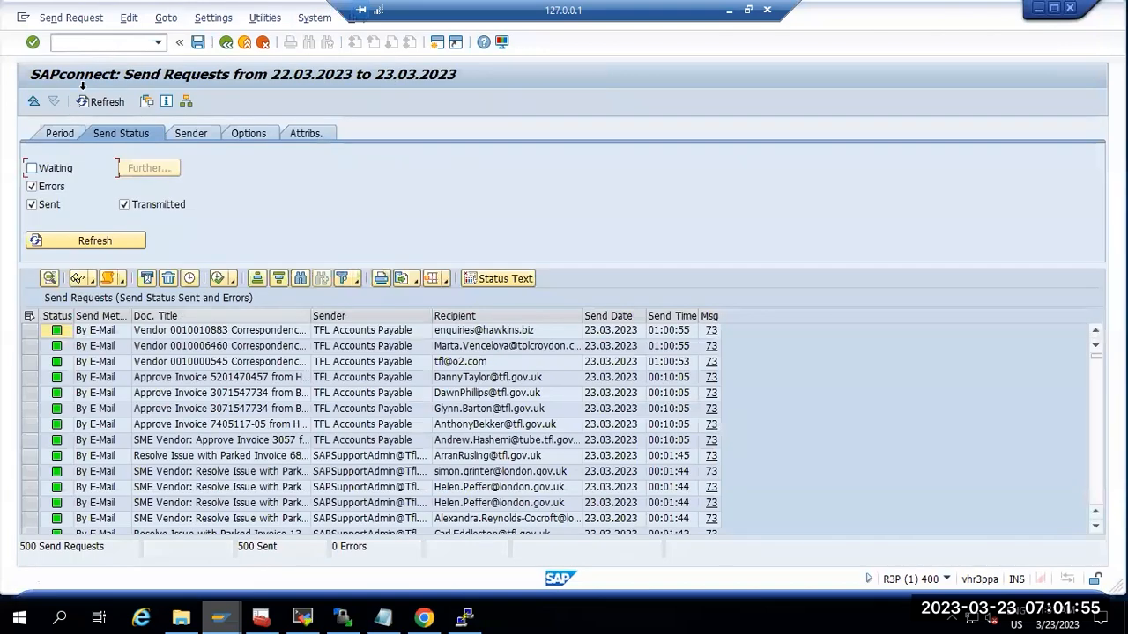
Step: Inspect R3P's Mail Server SMTP node and its Internet address settings in SCOT without changes
left_click(62, 48)
type("/nscot")
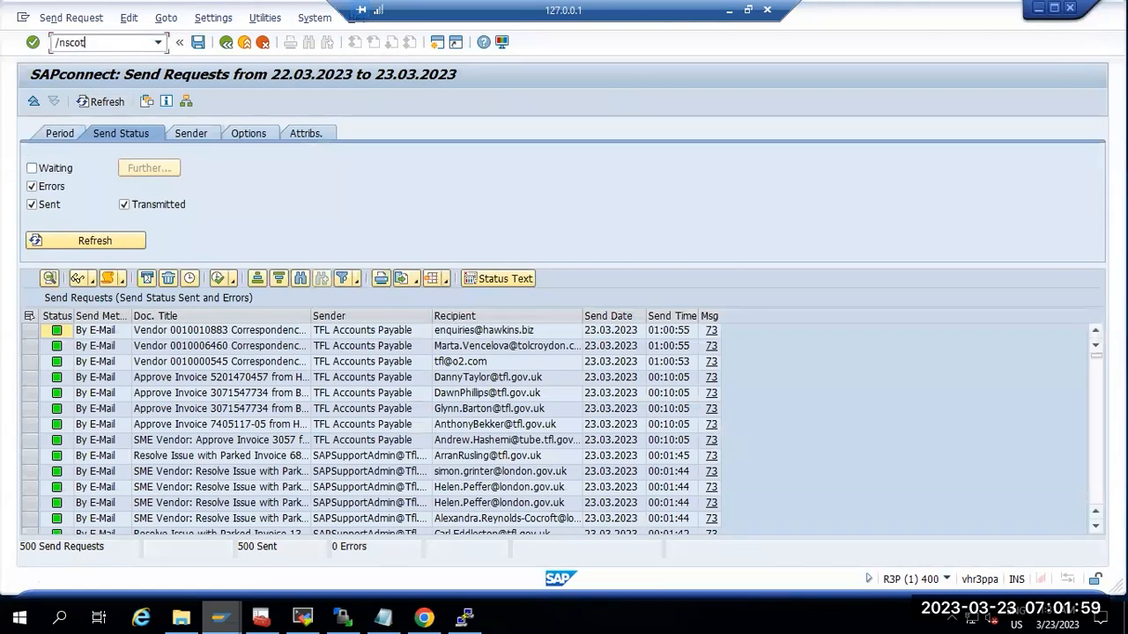
key("Return")
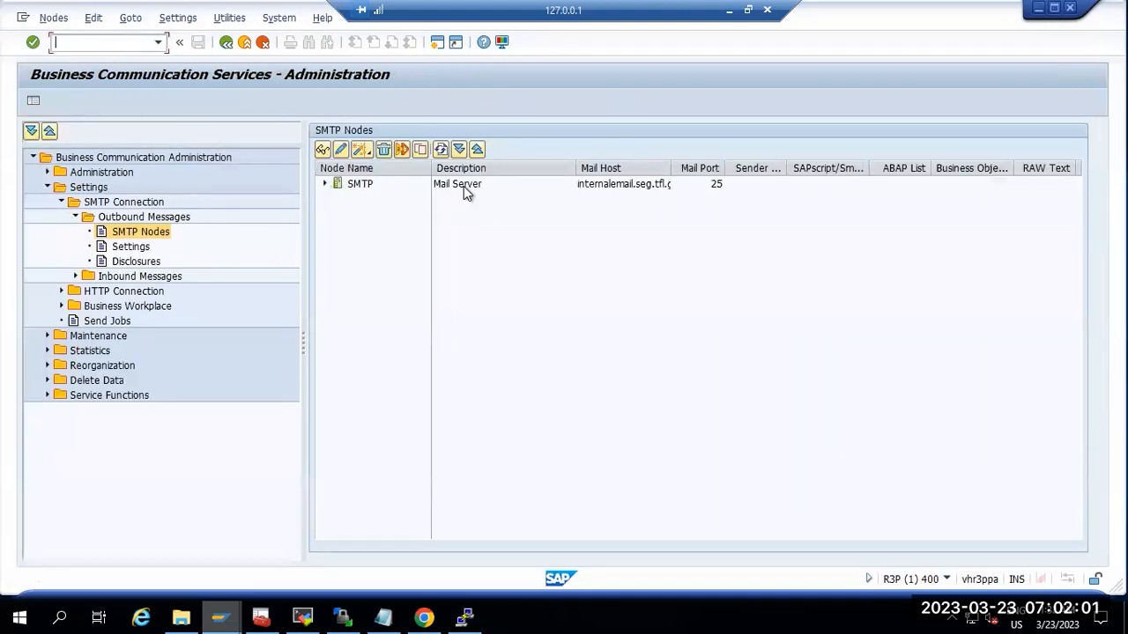
double_click(464, 186)
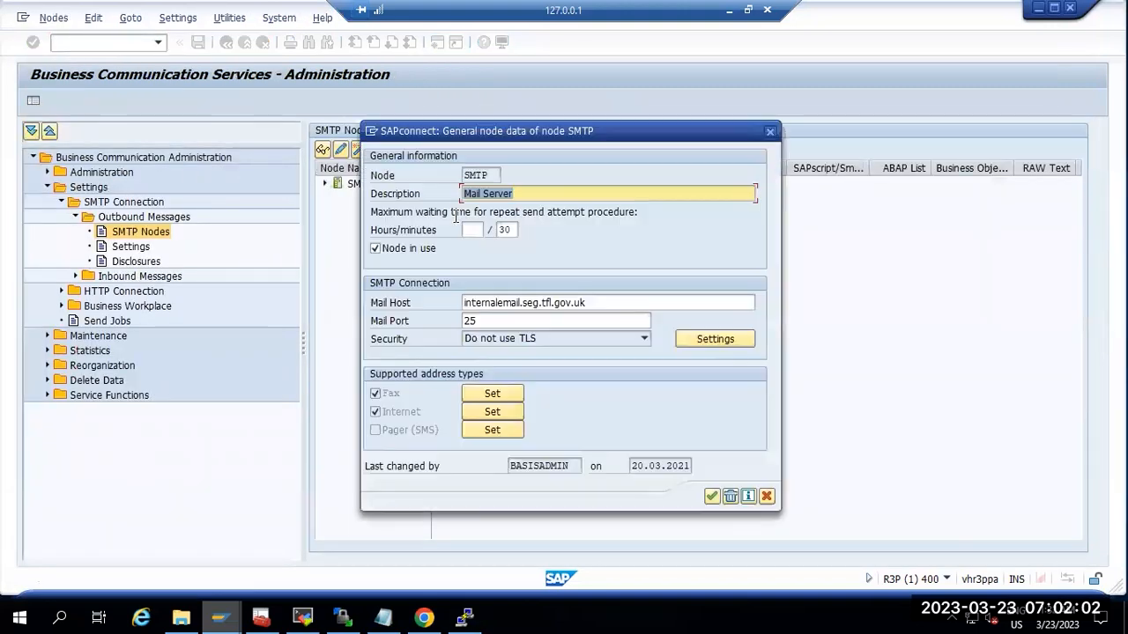
left_click(490, 413)
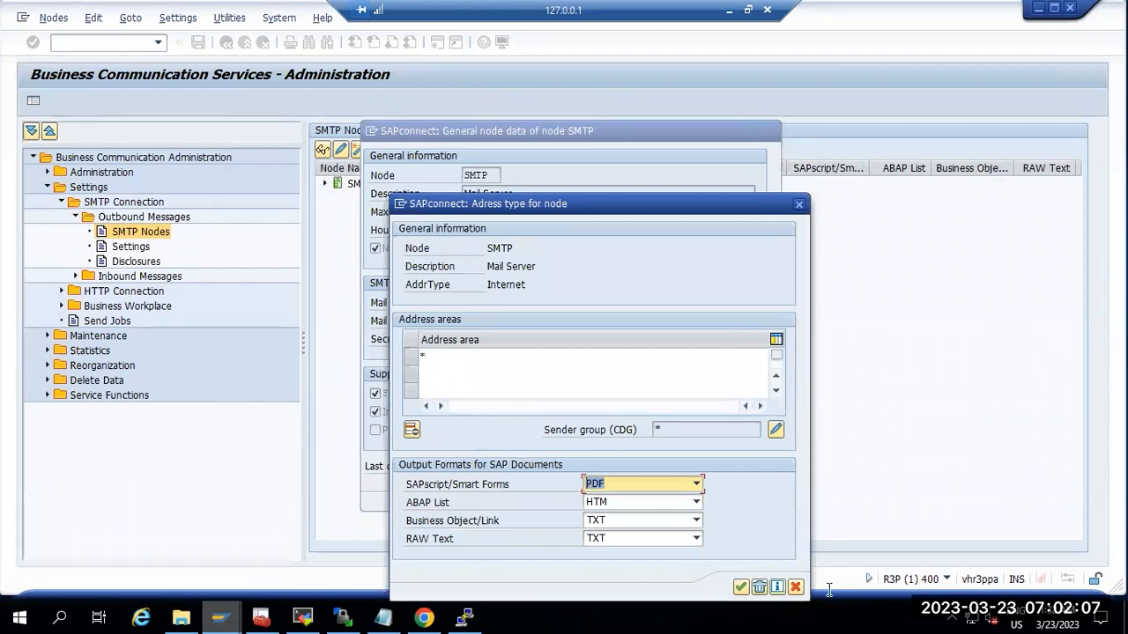
left_click(794, 587)
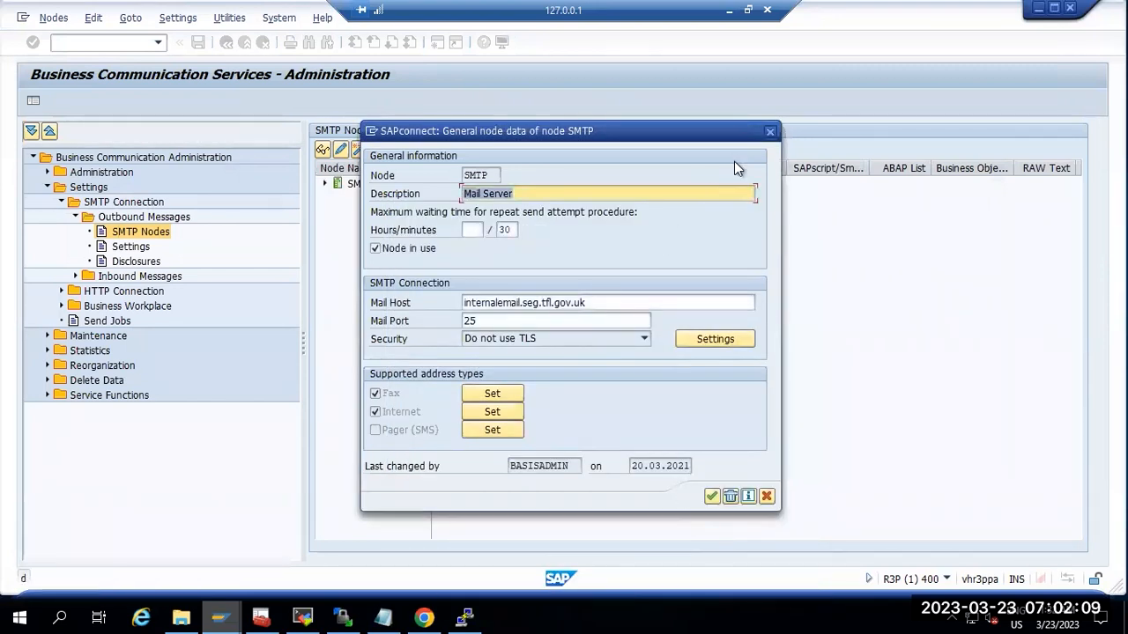
left_click(770, 131)
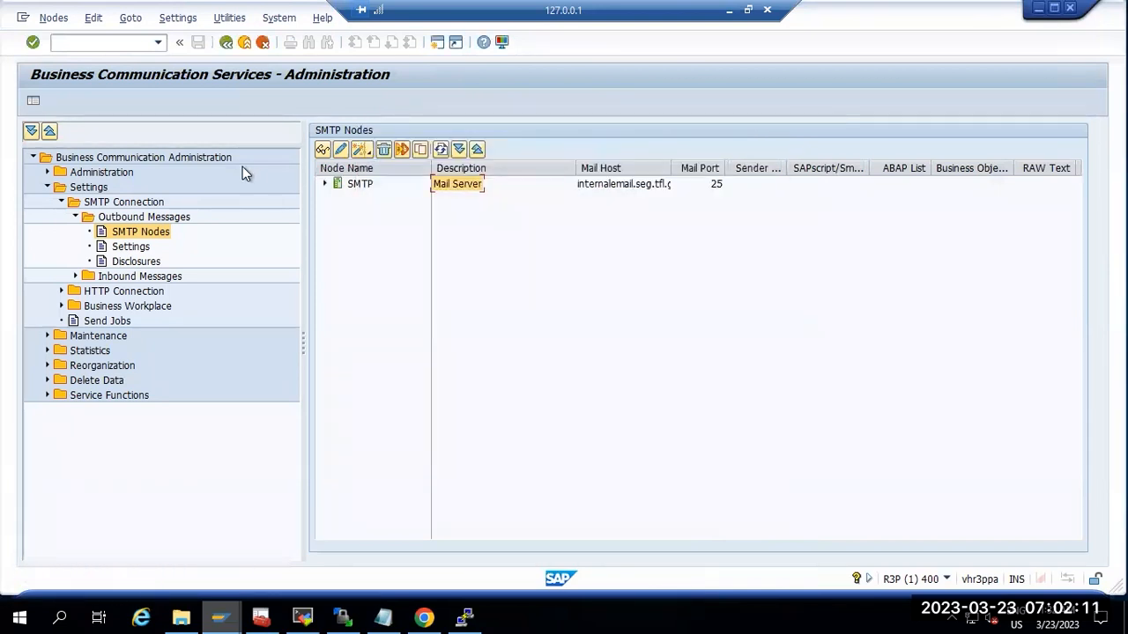
Step: Return to Easy Access and try SOIN, refused for missing authorization
key("F3")
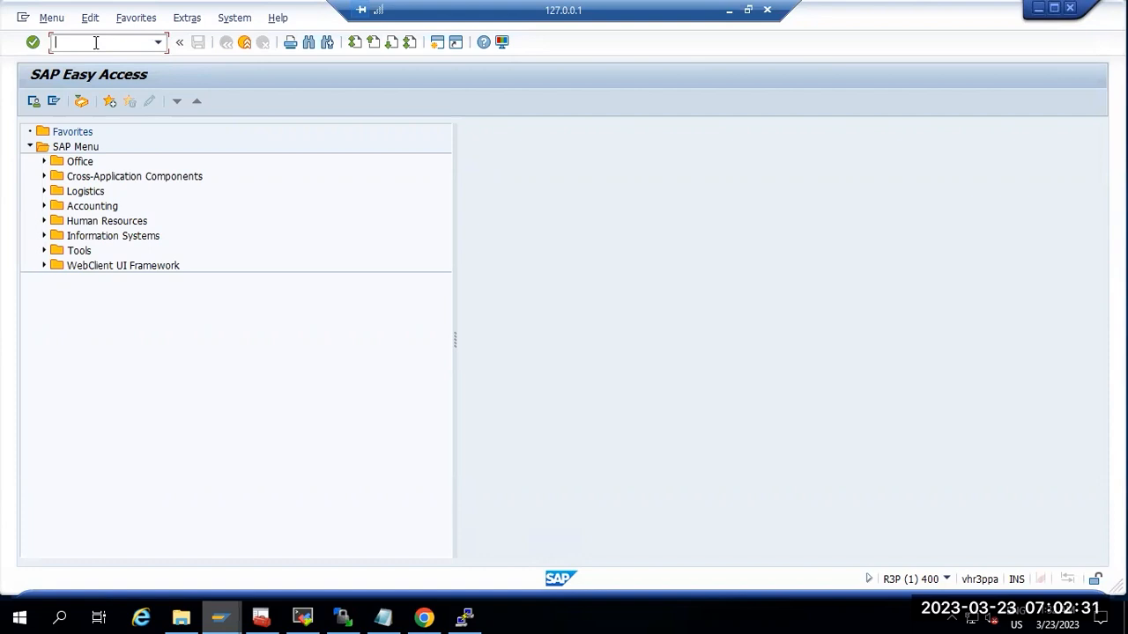
type("soin")
key("Return")
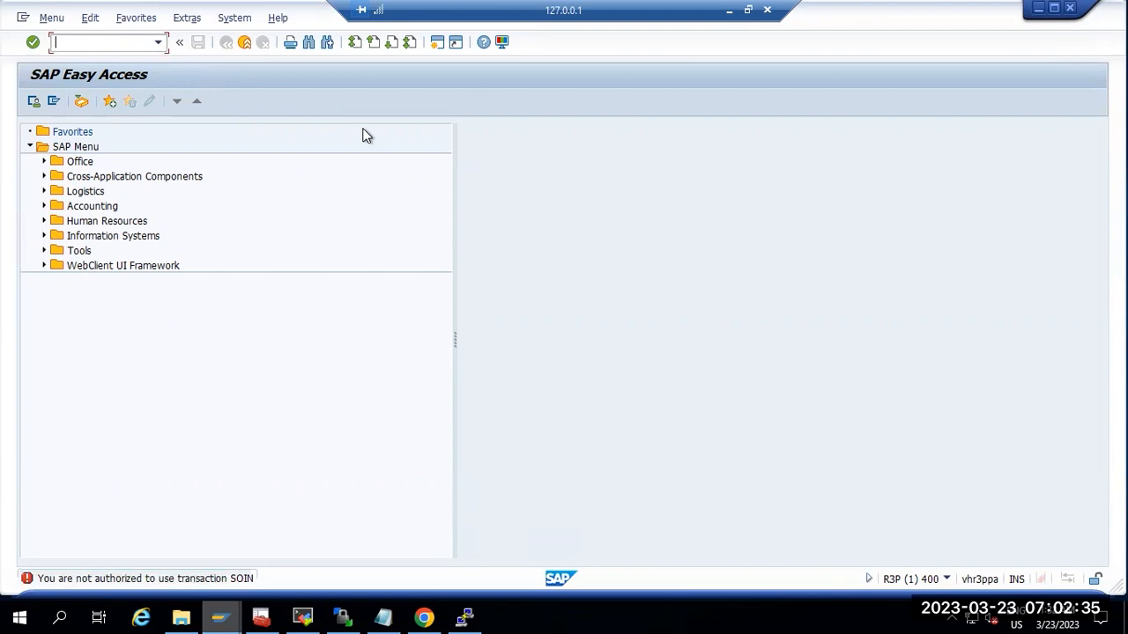
Step: Log off the R3P session and the pending new-password screen
left_click(1069, 8)
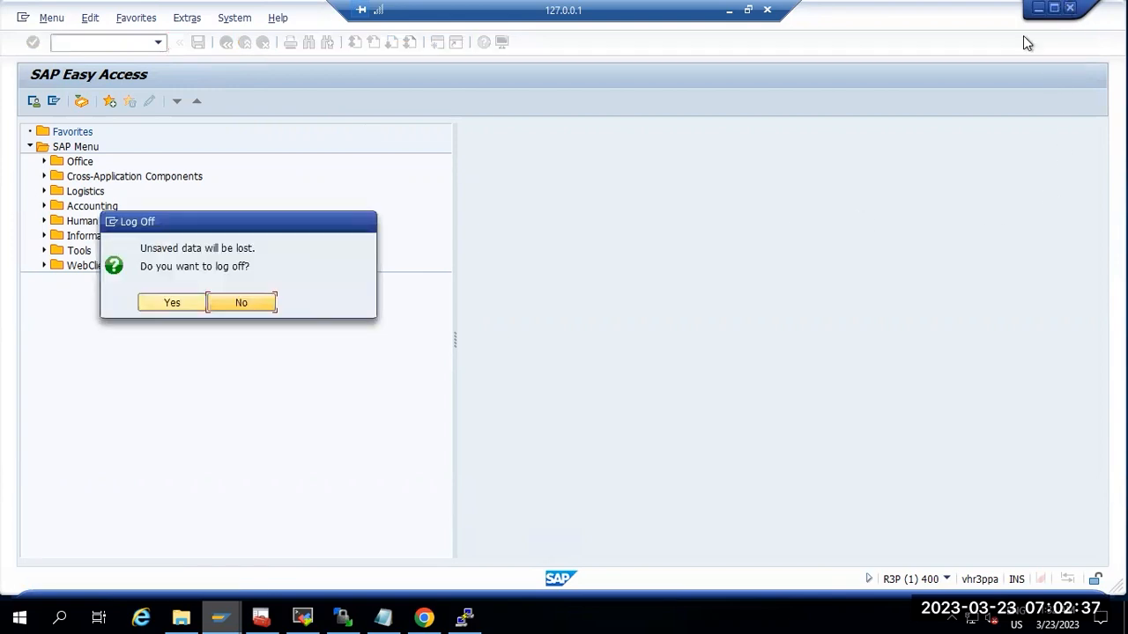
left_click(176, 303)
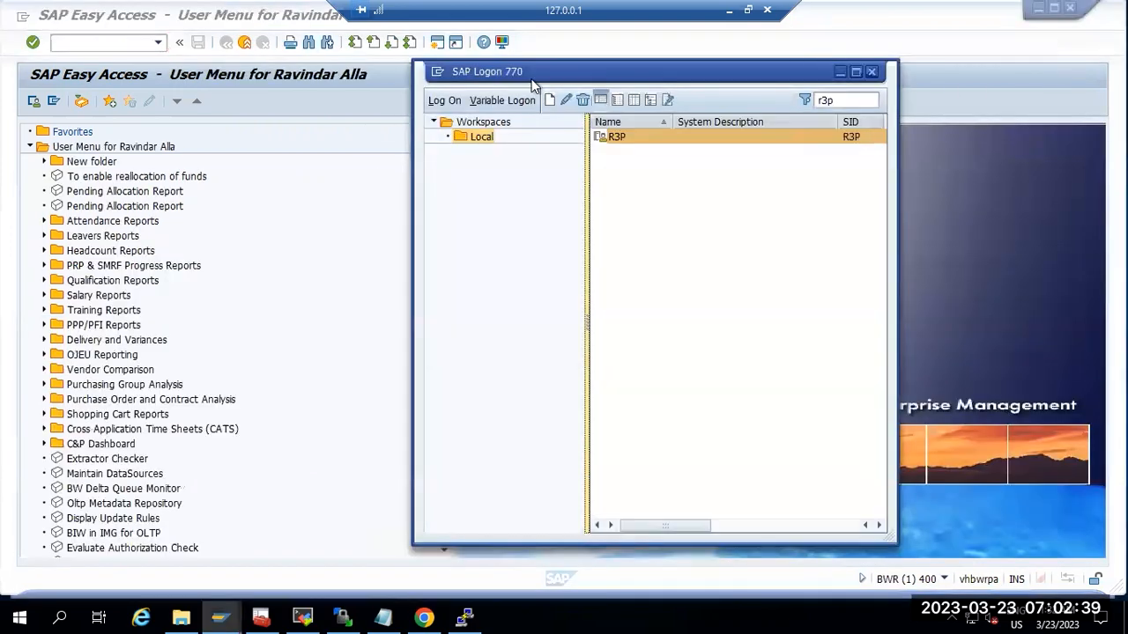
left_click(730, 9)
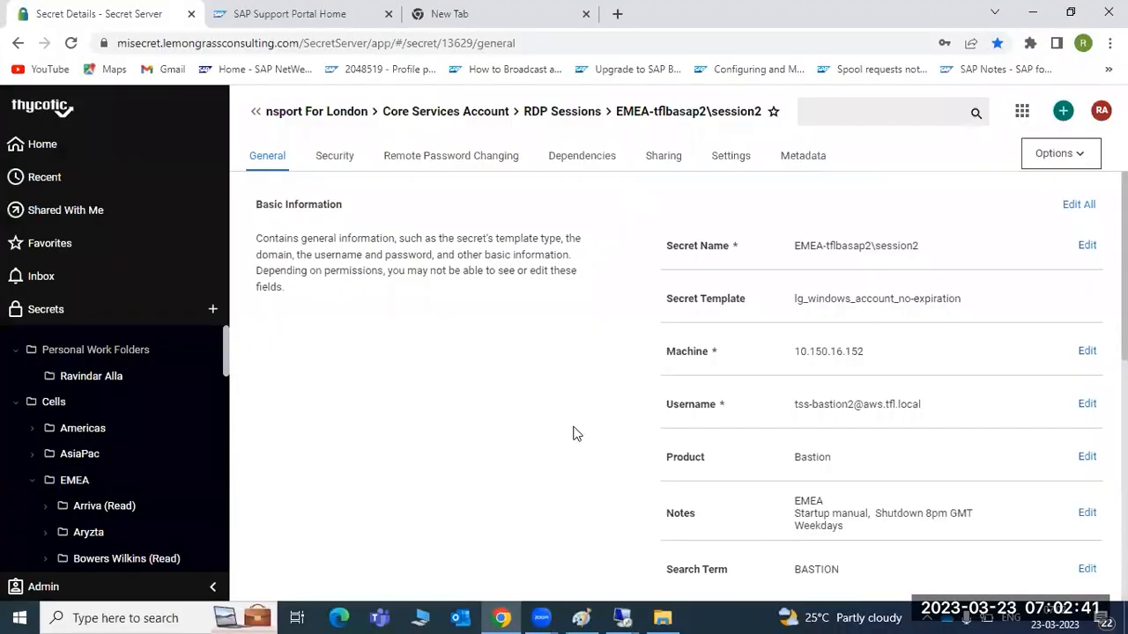
left_click(623, 615)
left_click(543, 542)
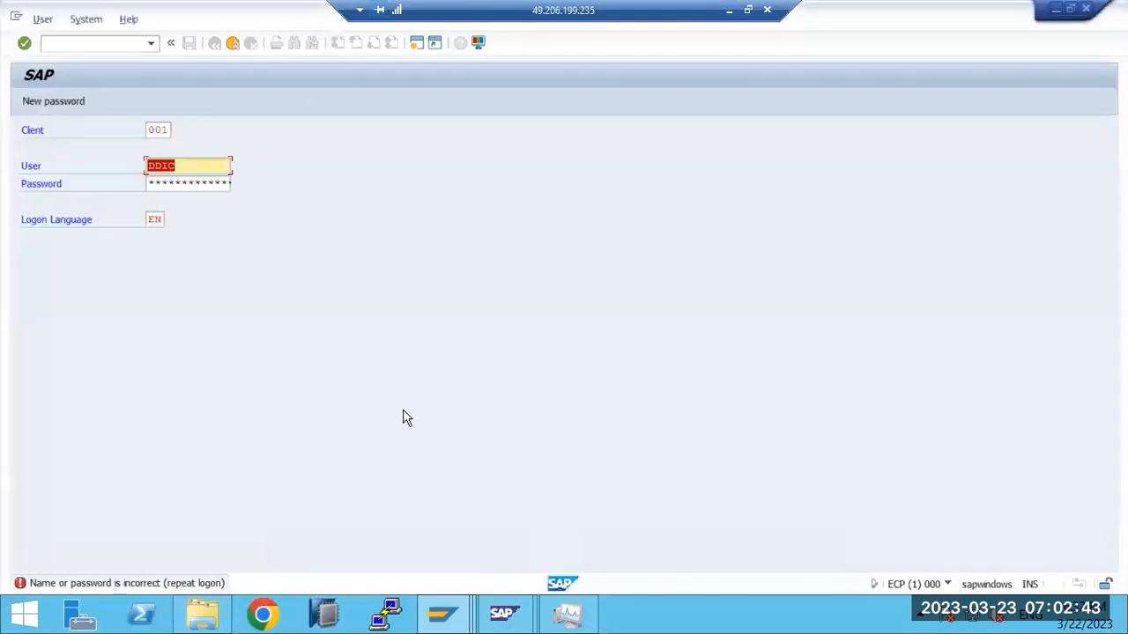
left_click(232, 43)
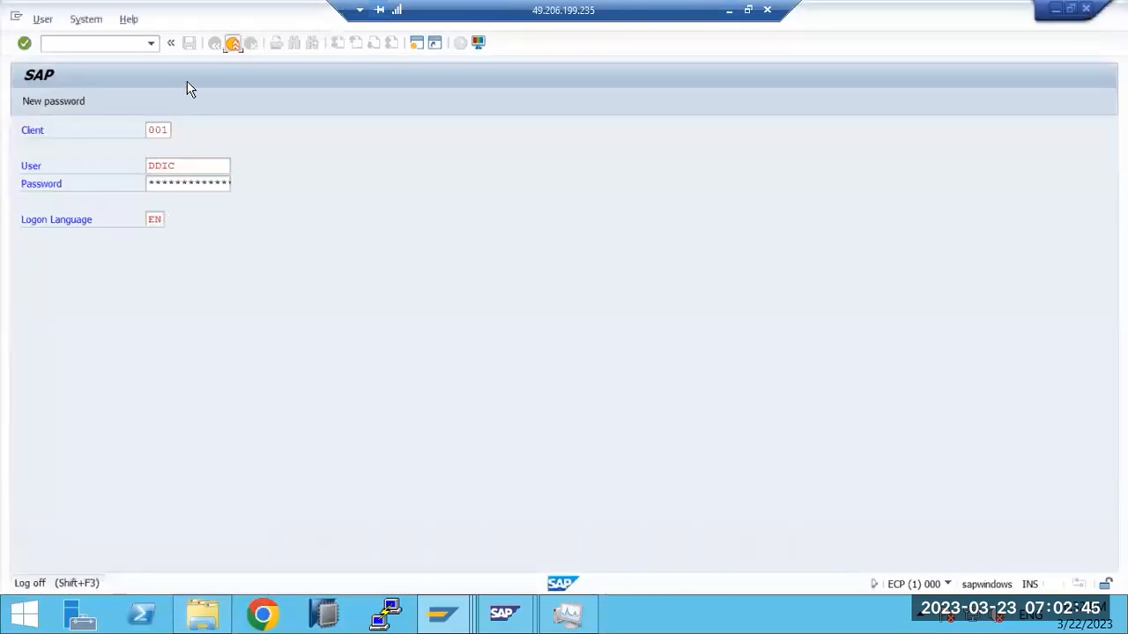
Step: Narrow the SAP Logon filter to the SAP ECC SYSTEM entry and minimize the remote desktop
left_click(1064, 35)
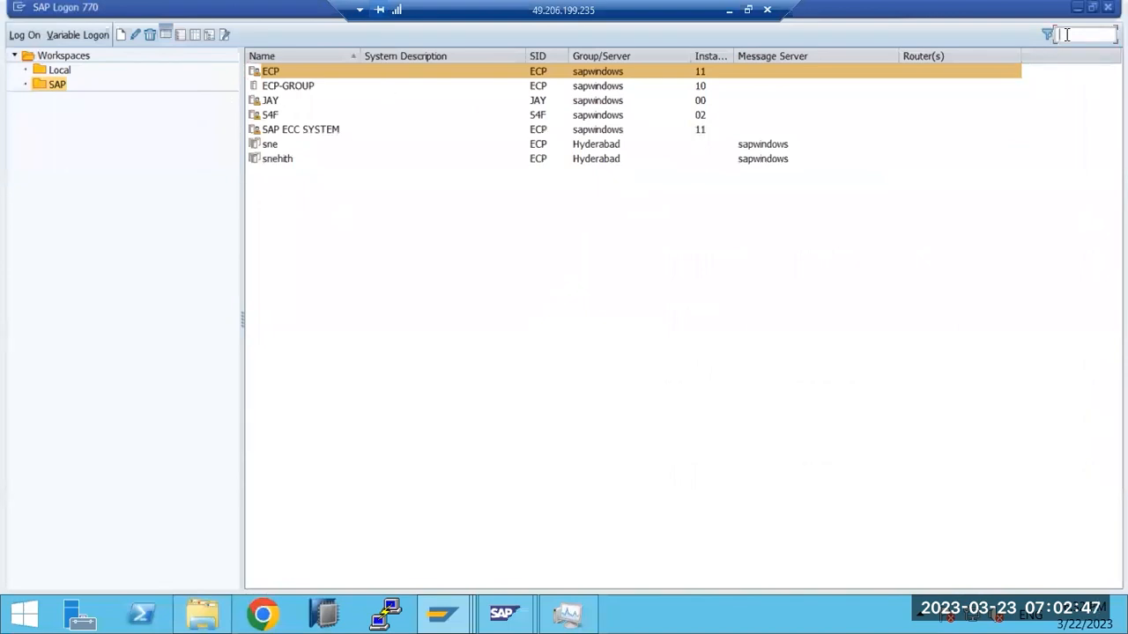
type("er")
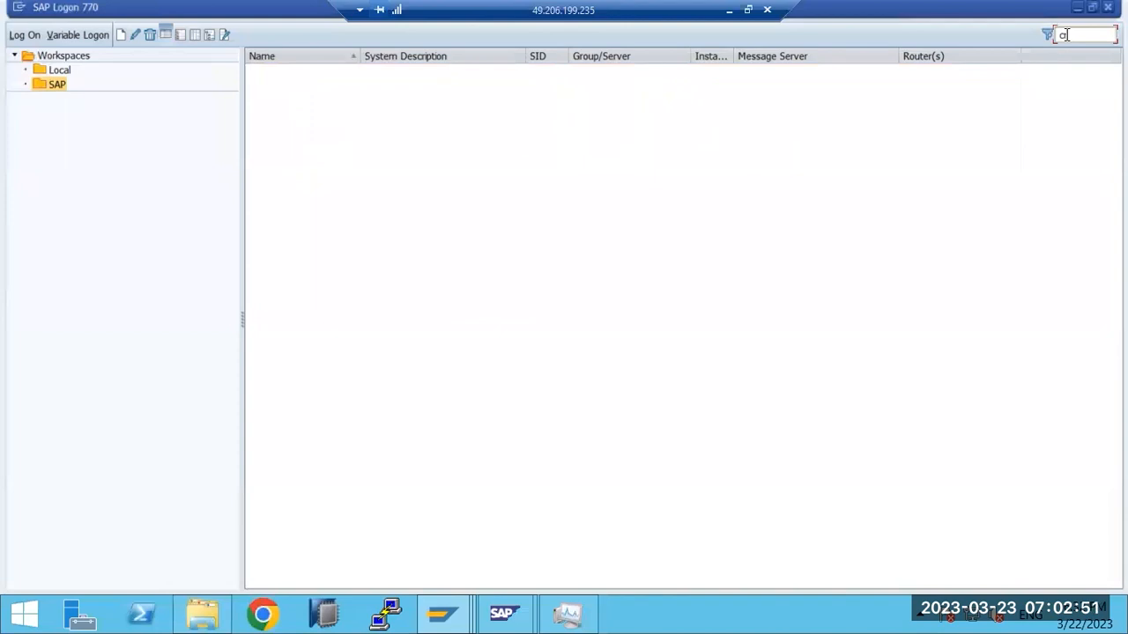
key("BackSpace")
key("BackSpace")
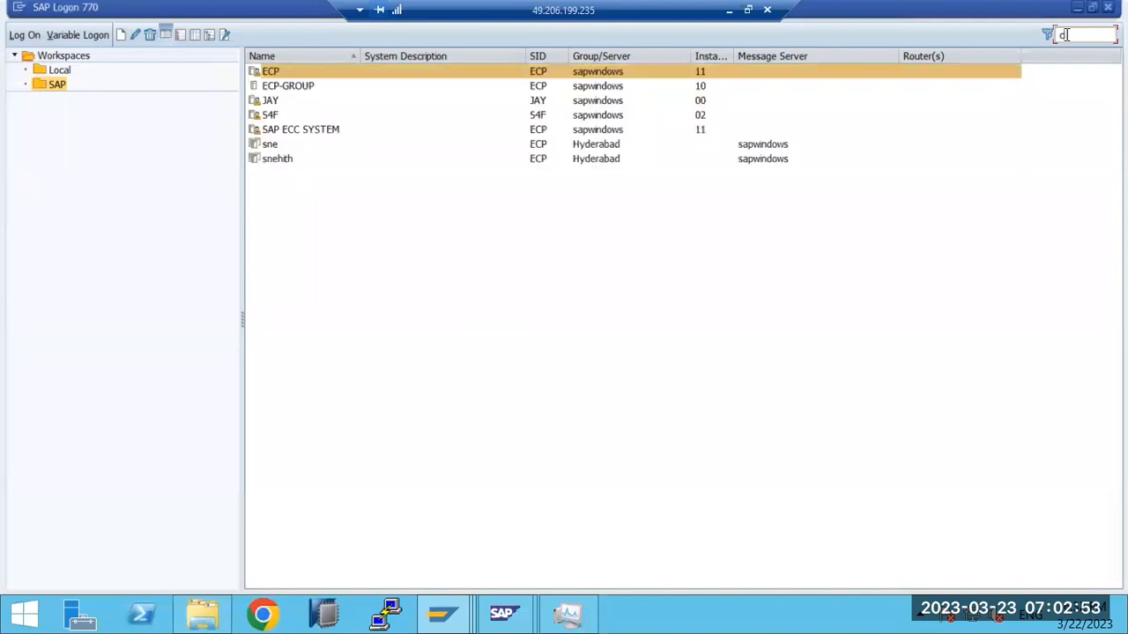
type("r")
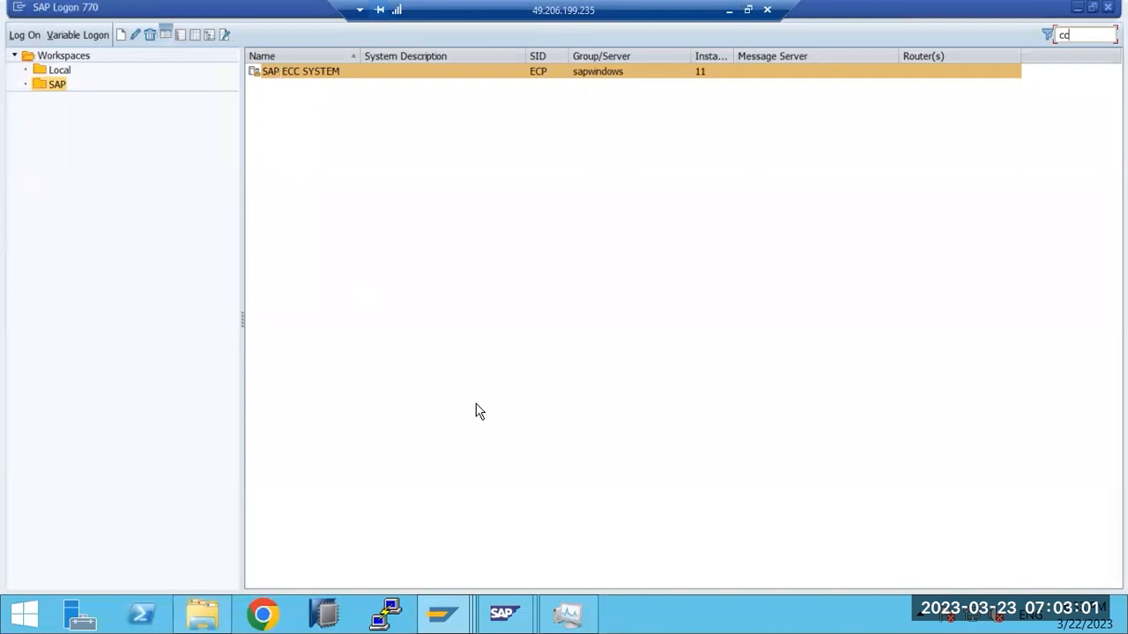
left_click(729, 11)
Step: In the Paint notes, label SOIN as inbound emails, SOST as outbound emails and SCOT as email configuration
left_click(581, 617)
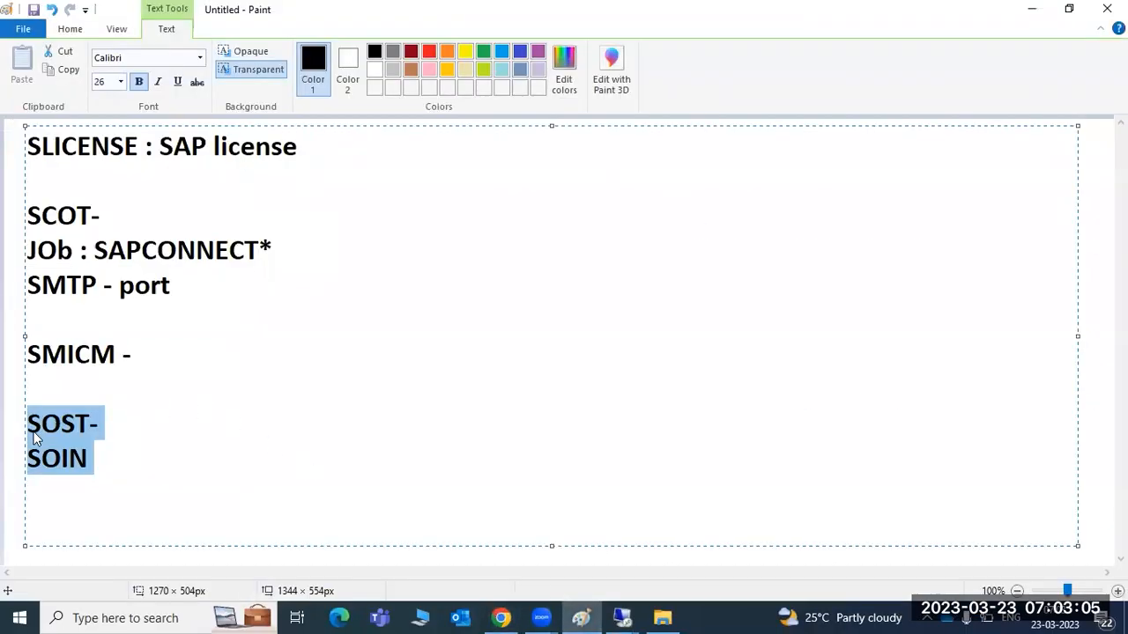
left_click(94, 462)
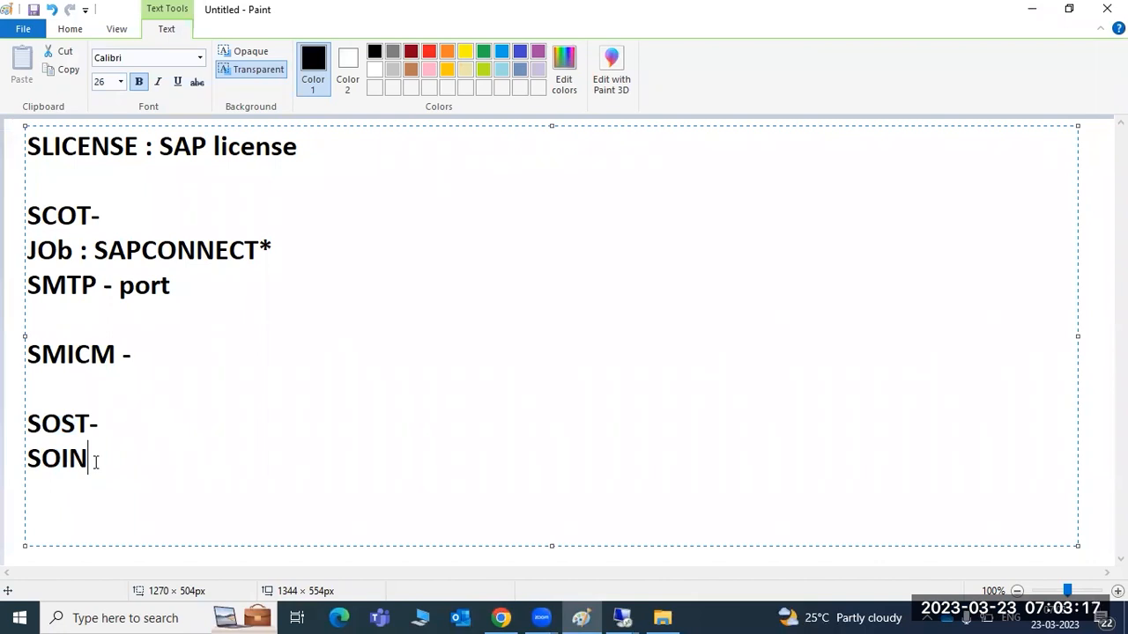
type("-inbound emails")
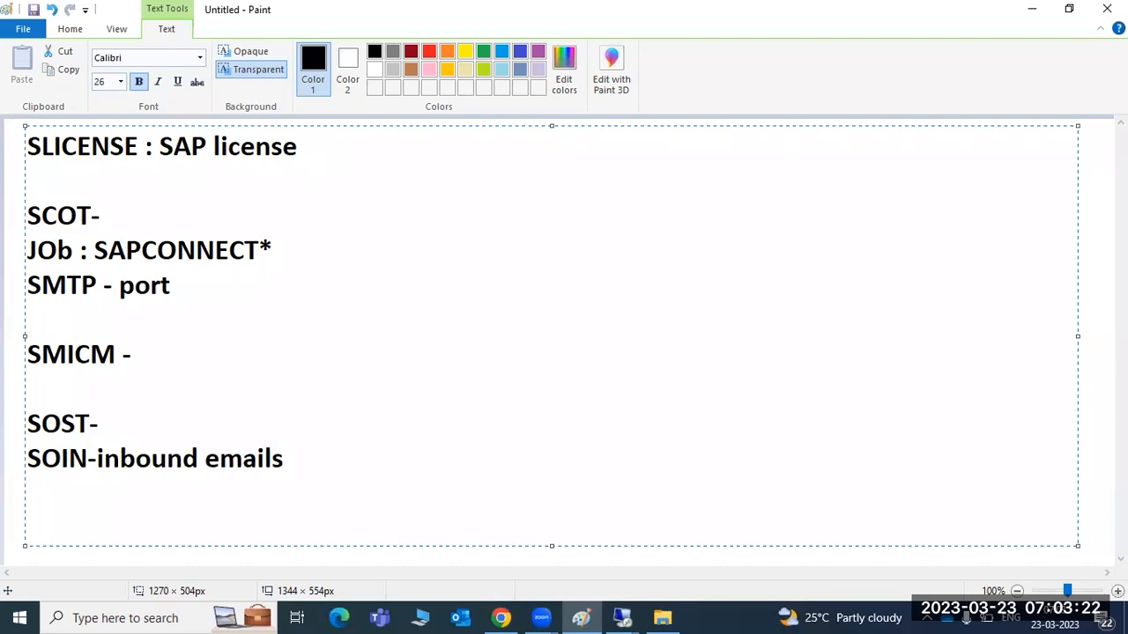
left_click(100, 424)
type("outbound ")
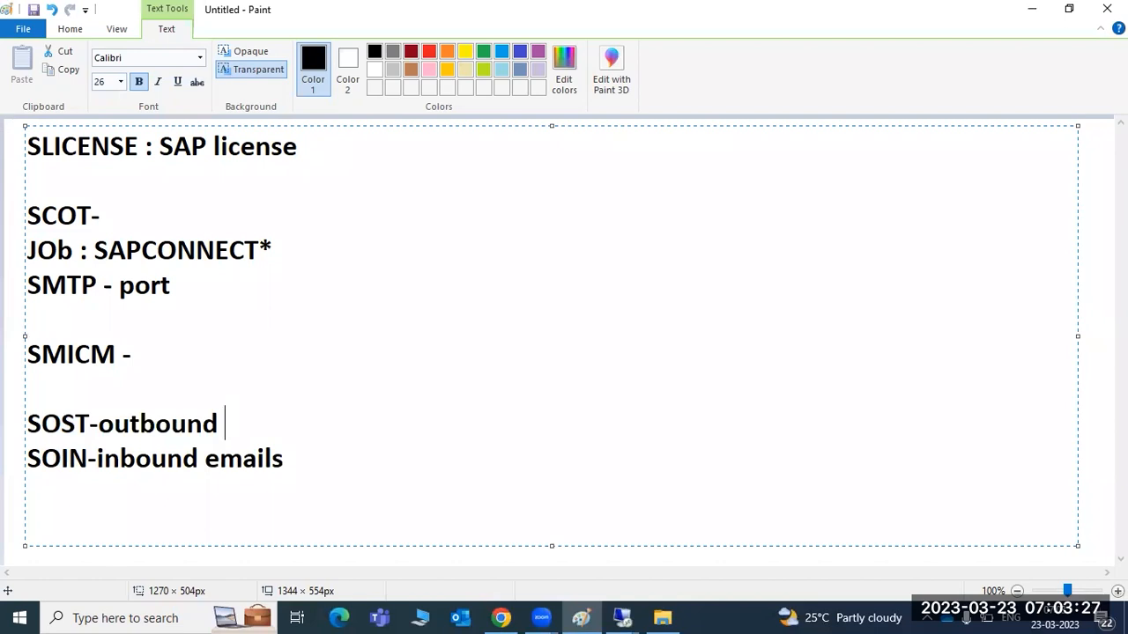
type(" emails")
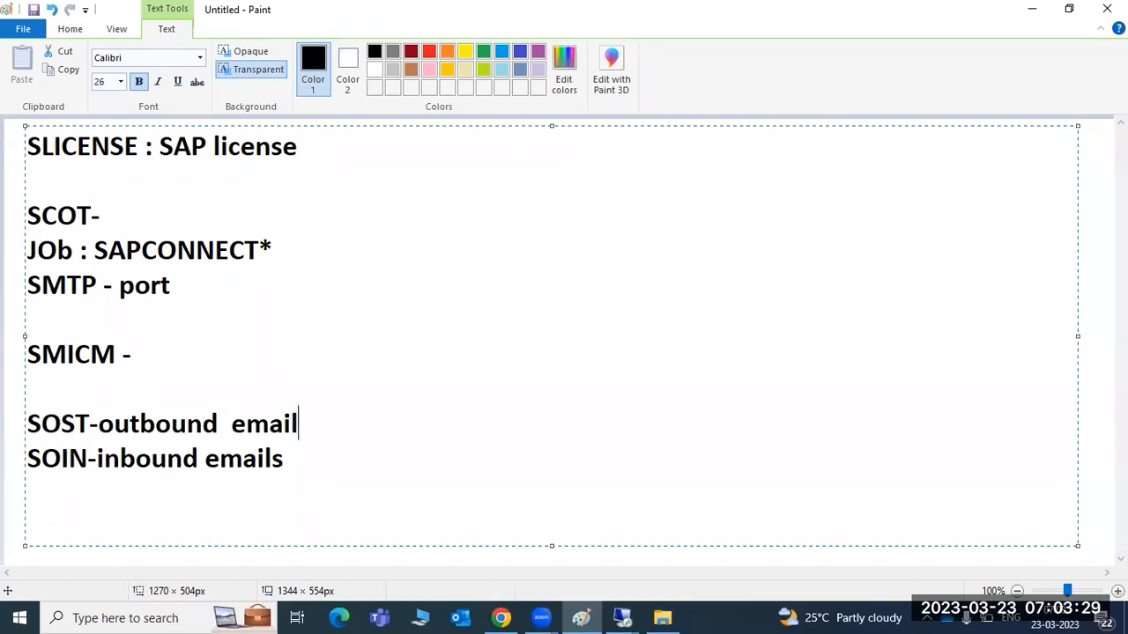
key("Up")
key("Up")
key("Up")
key("Up")
key("Up")
key("Up")
type("ema")
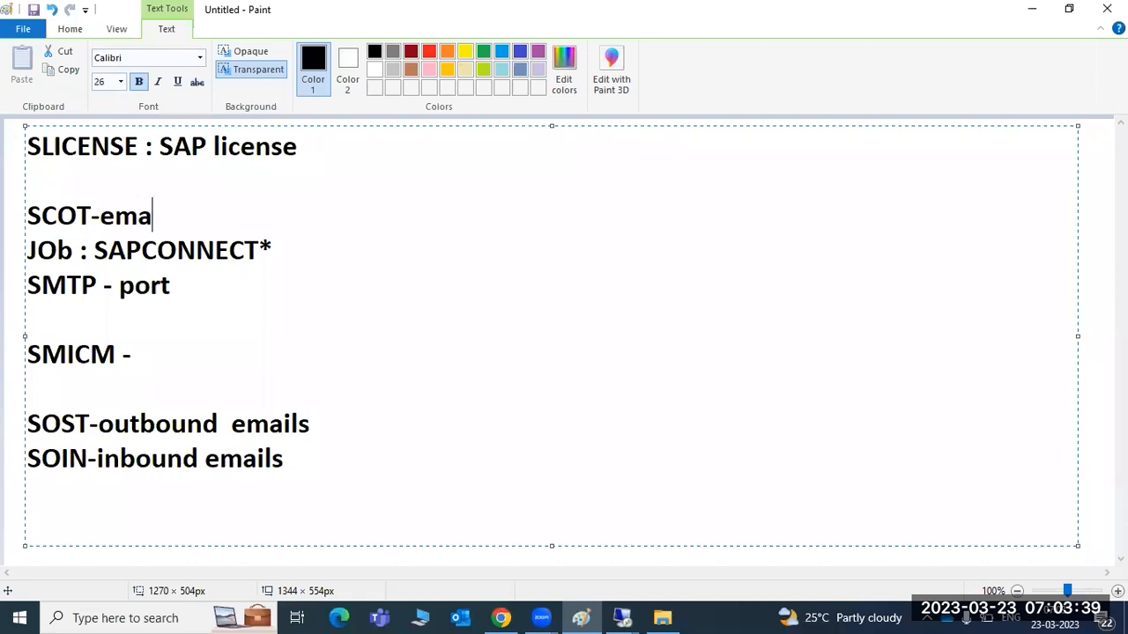
type("il conf")
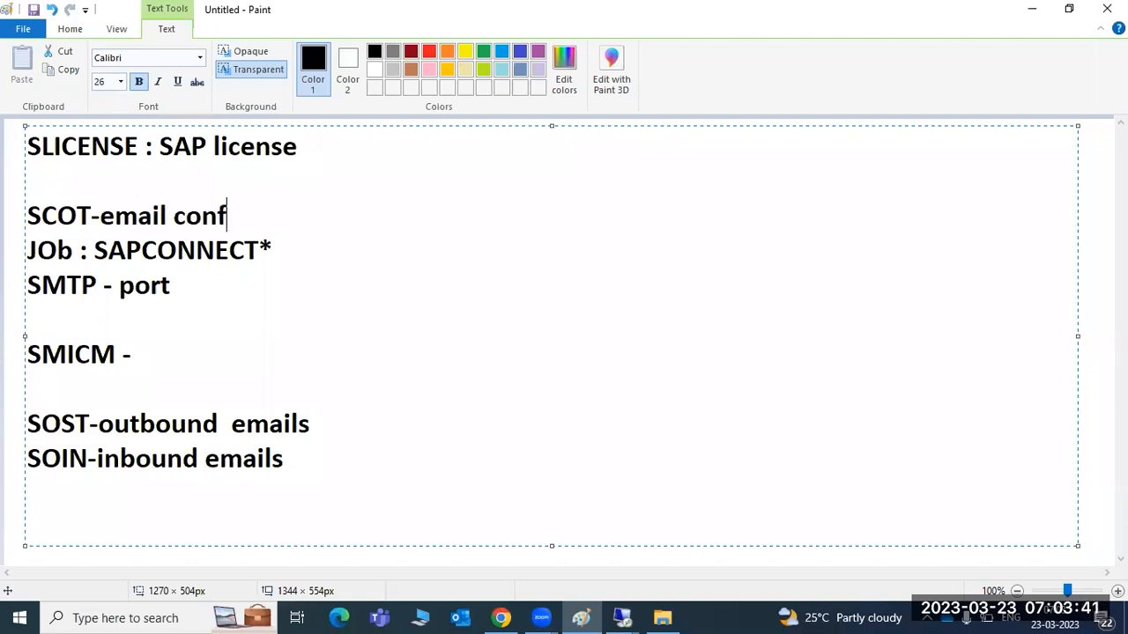
type("iguration ,")
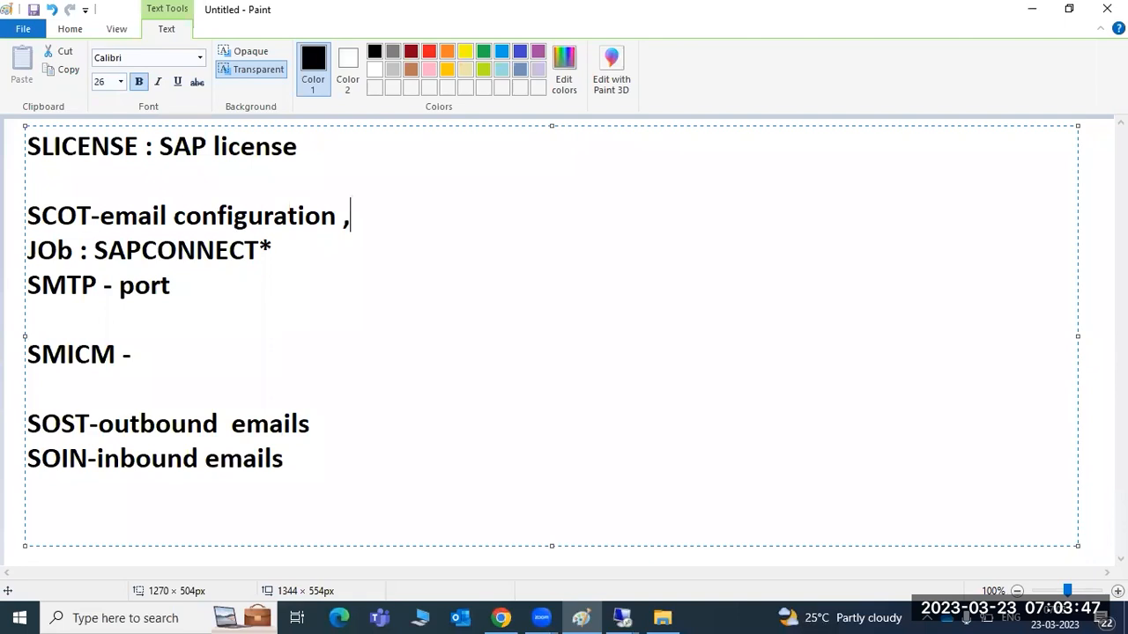
Step: Highlight the SCOT line and the word port on the SMTP line, then select all the note text
mouse_move(56, 216)
left_mouse_down()
mouse_move(164, 216)
mouse_move(177, 250)
left_mouse_up()
left_click_drag(114, 287, 180, 286)
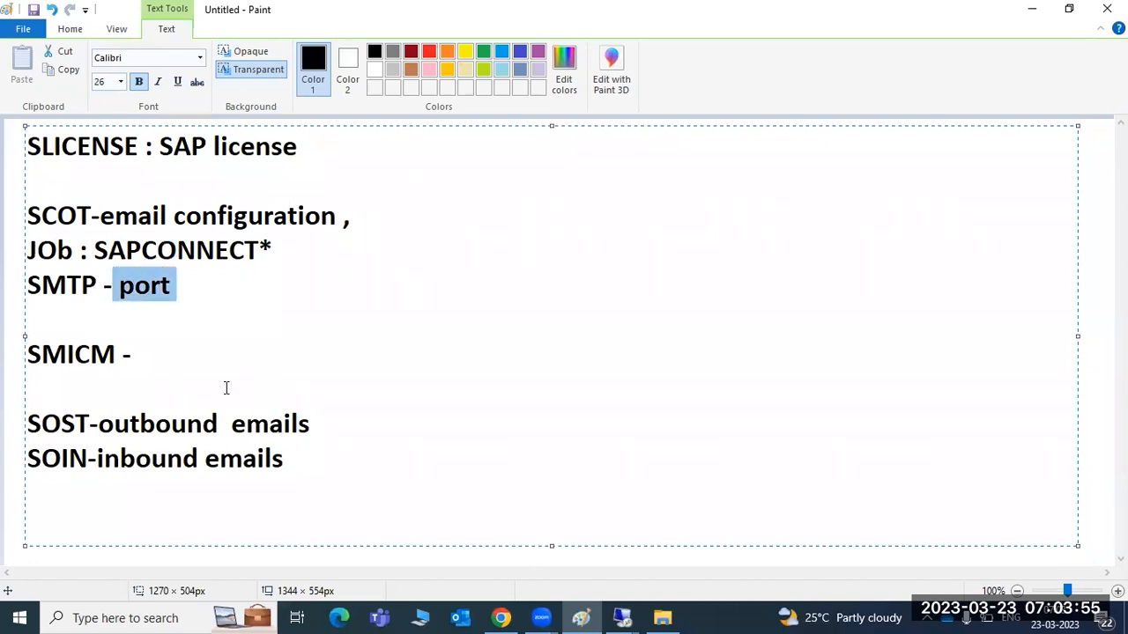
left_click_drag(287, 459, 34, 160)
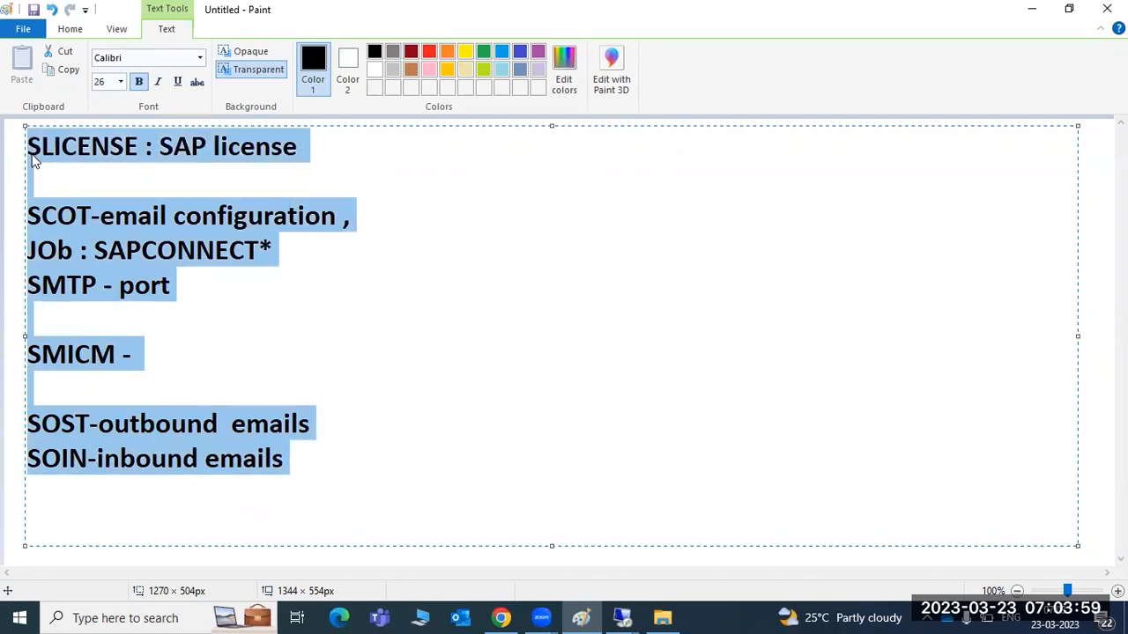
Step: Write the notes SMICM, SICF, SAP TMS:, kernel and PATCHING on separate lines
type("SMICM")
key("Return")
type("SIF")
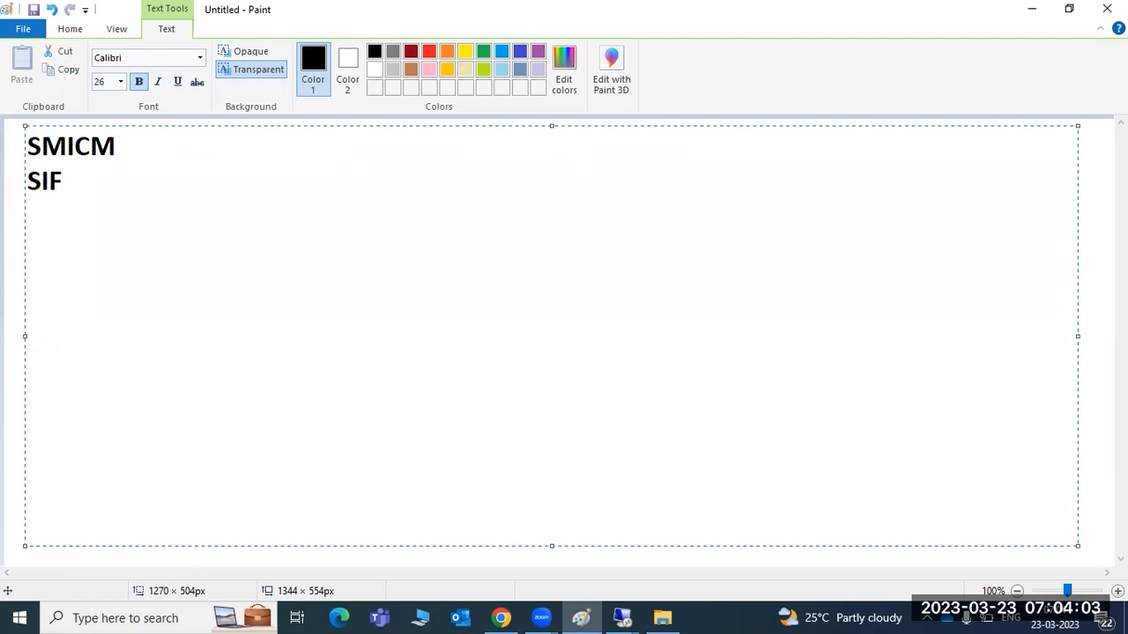
key("BackSpace")
type("CF")
key("Return")
type("SAP ")
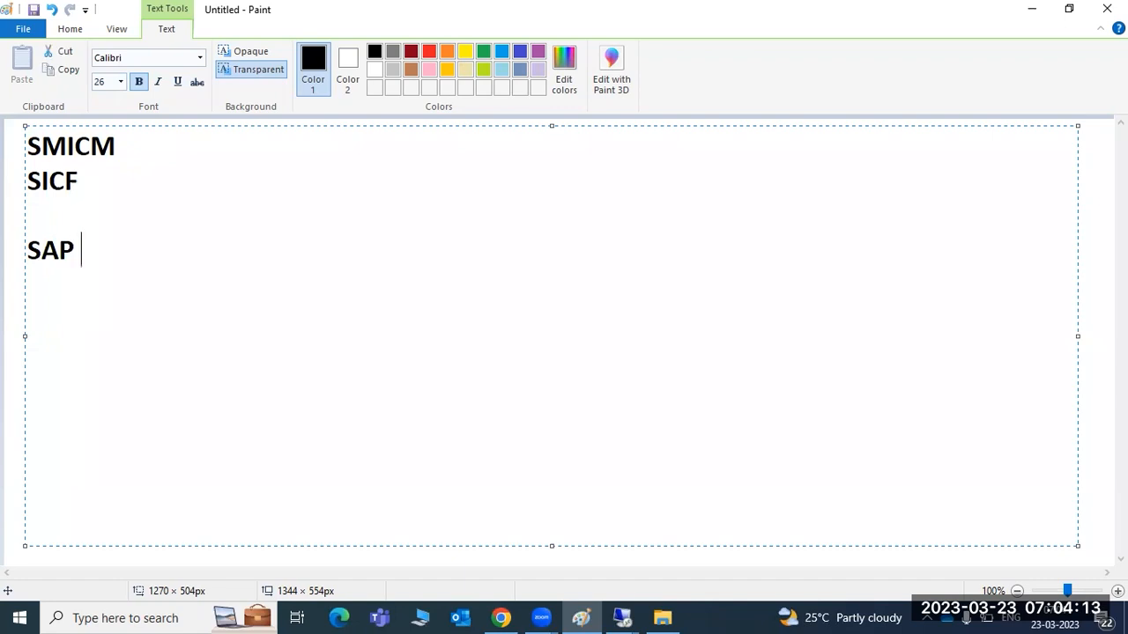
type("TMS")
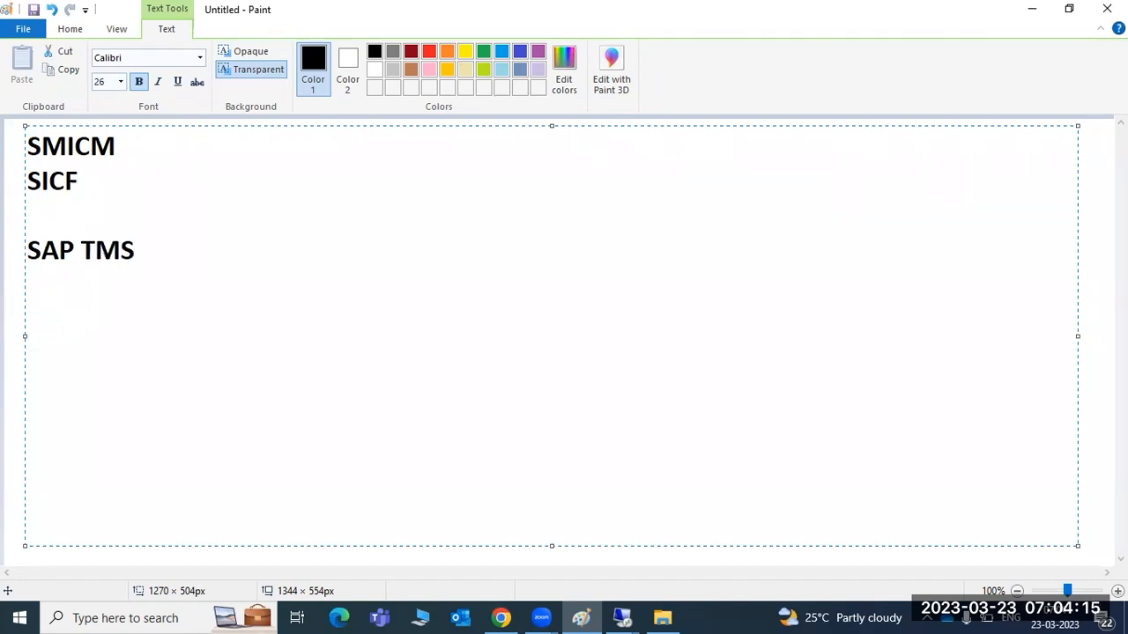
type(":")
key("Return")
type("kernel")
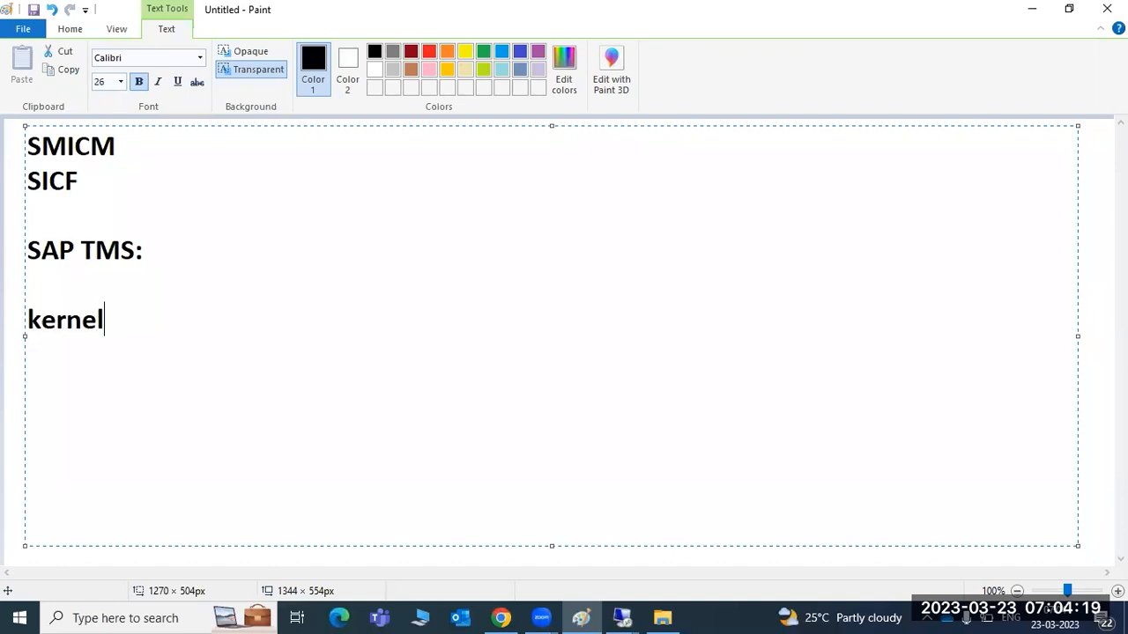
key("Return")
type("PATCHING")
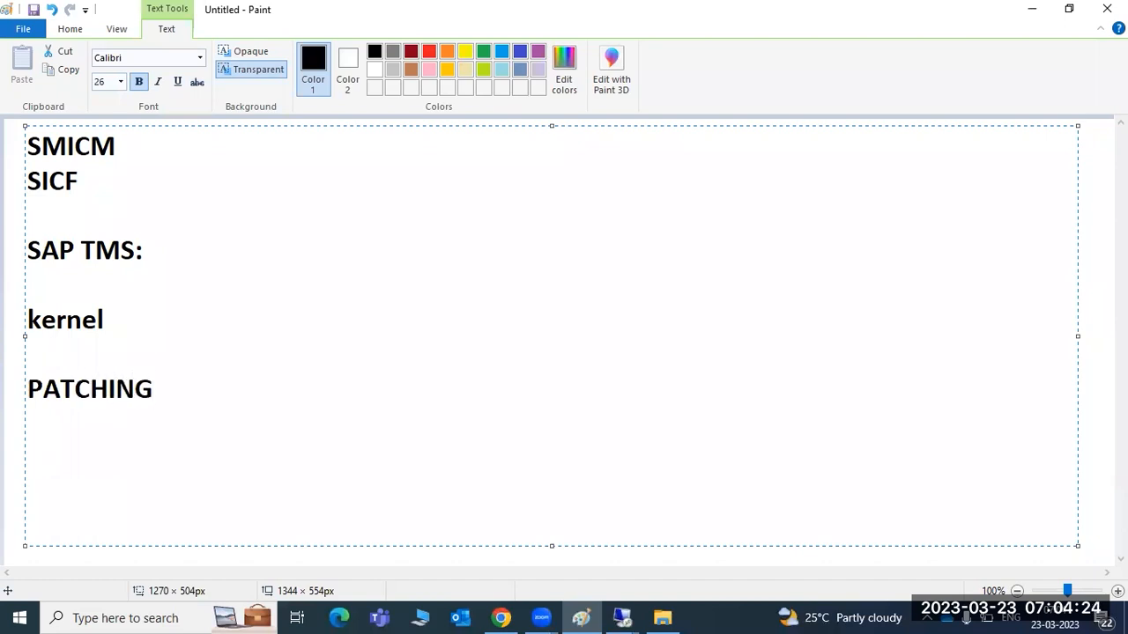
Step: Erase all the note text and close Paint
key("ctrl+a")
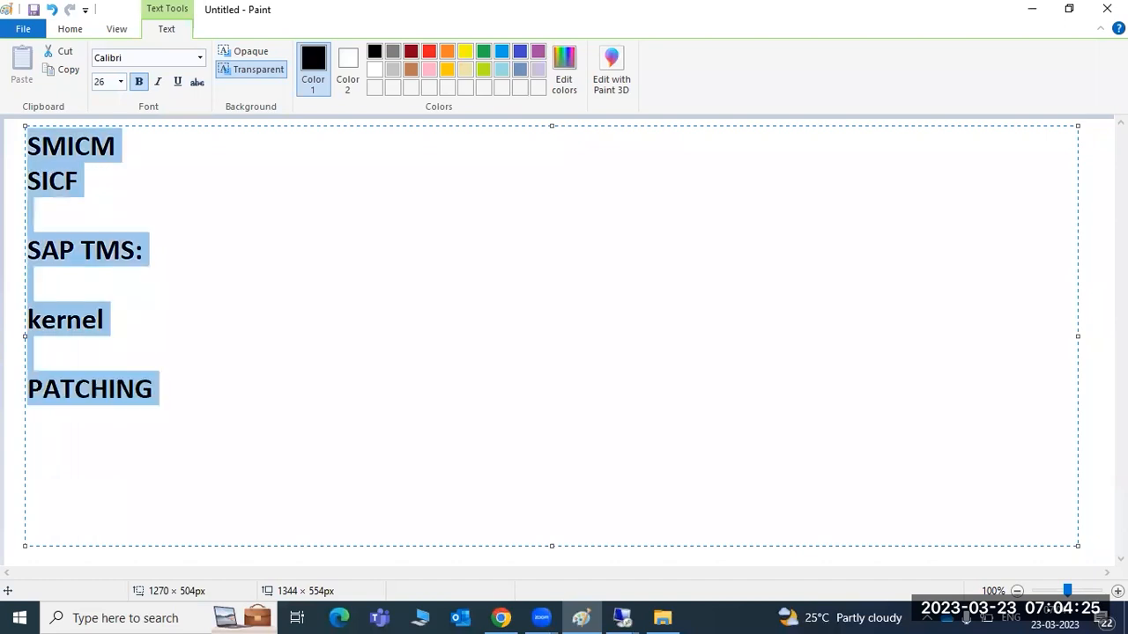
key("Delete")
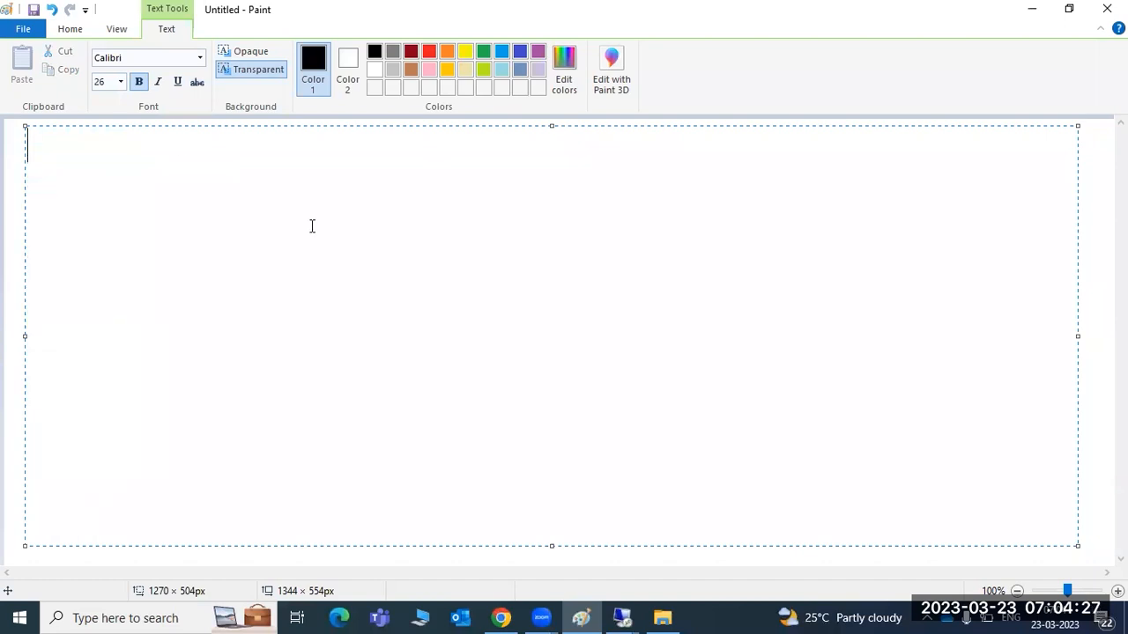
left_click(1106, 9)
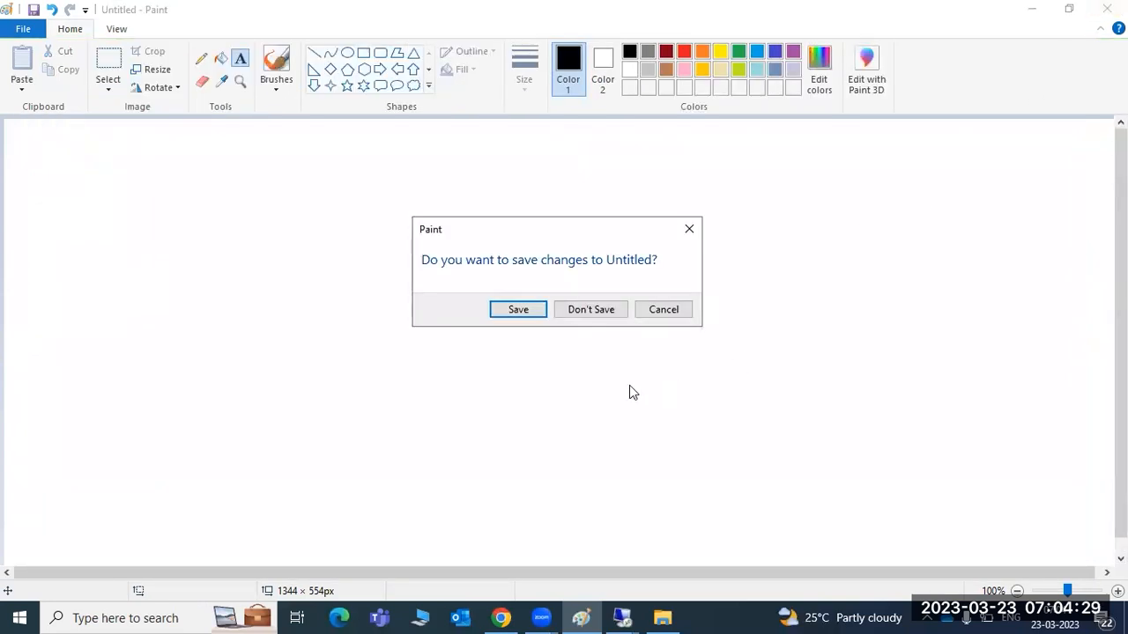
Step: Discard the Paint notes, briefly check the remote SAP session, then show Downloads in File Explorer
left_click(564, 310)
mouse_move(585, 615)
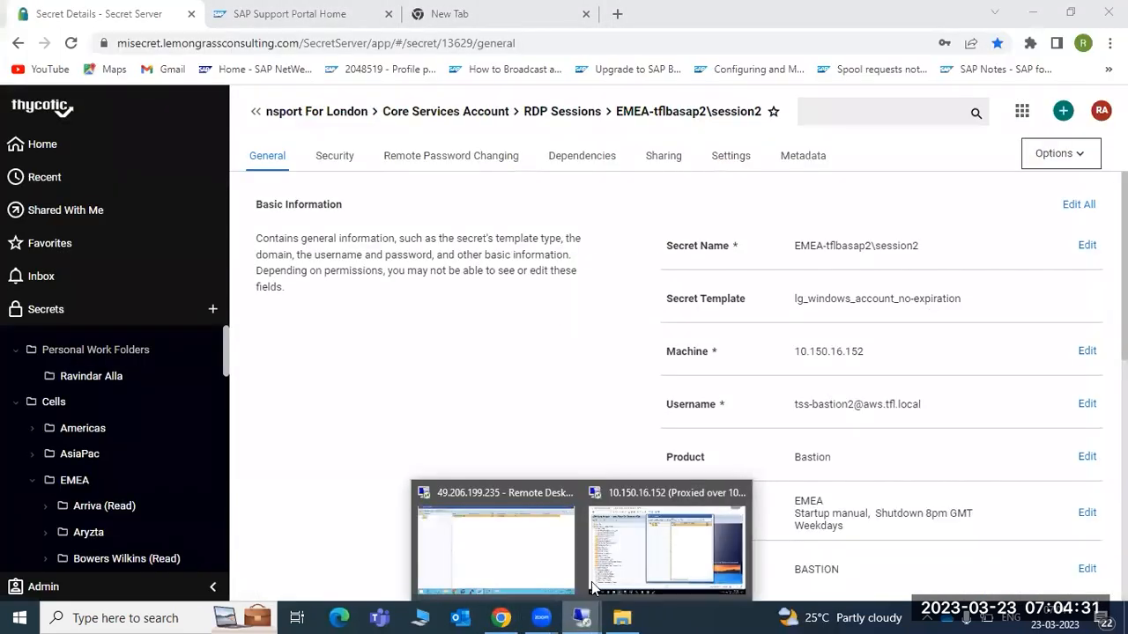
left_click(622, 533)
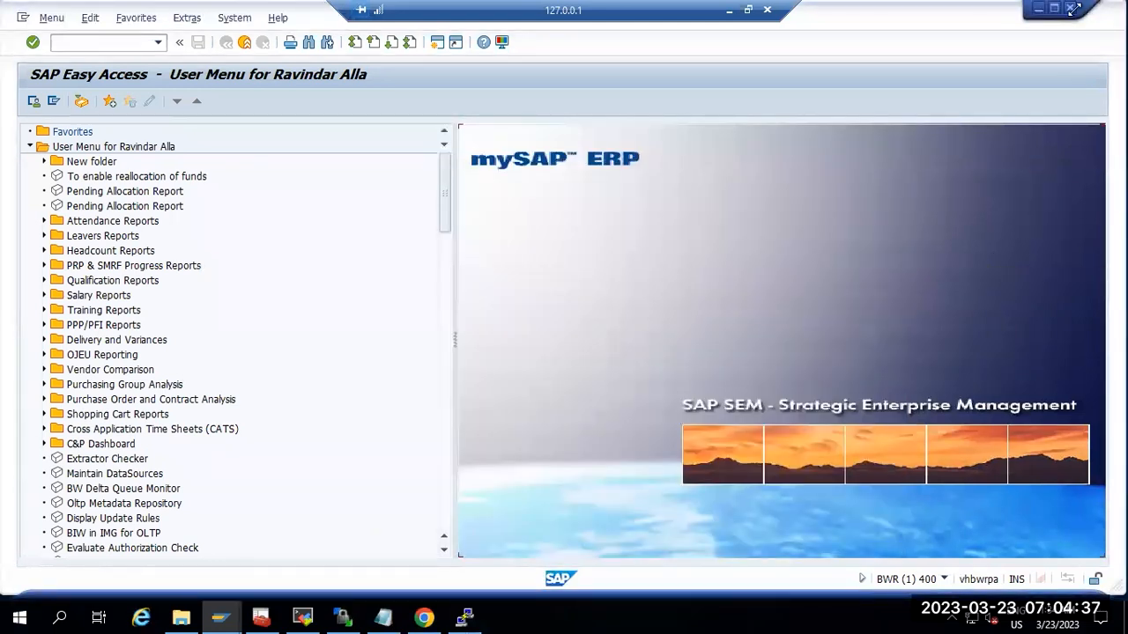
left_click(729, 10)
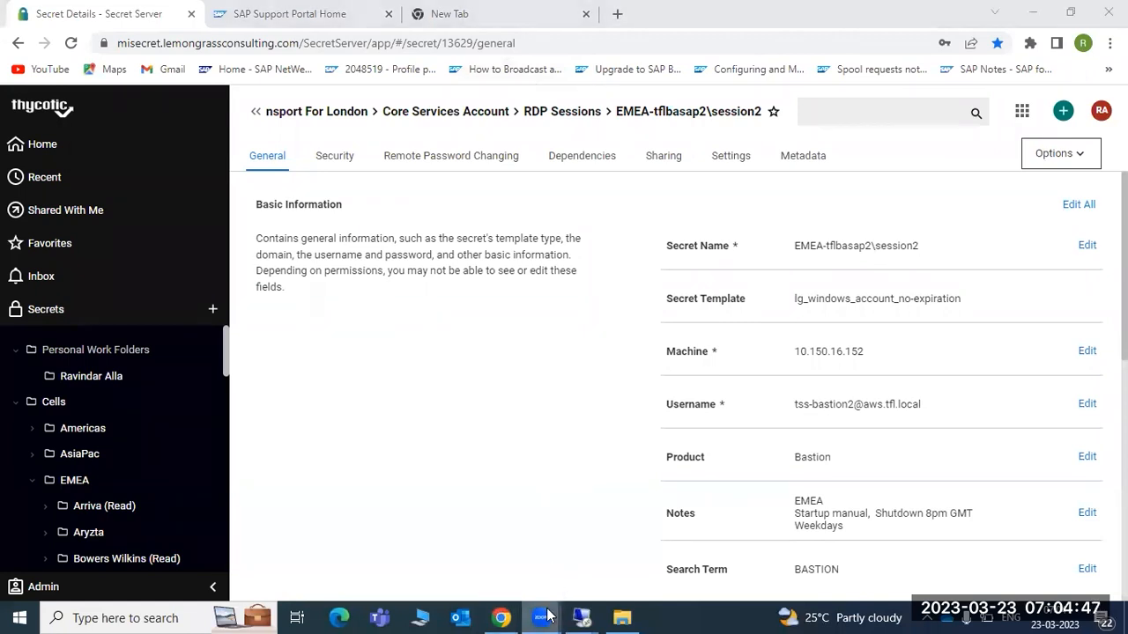
left_click(629, 617)
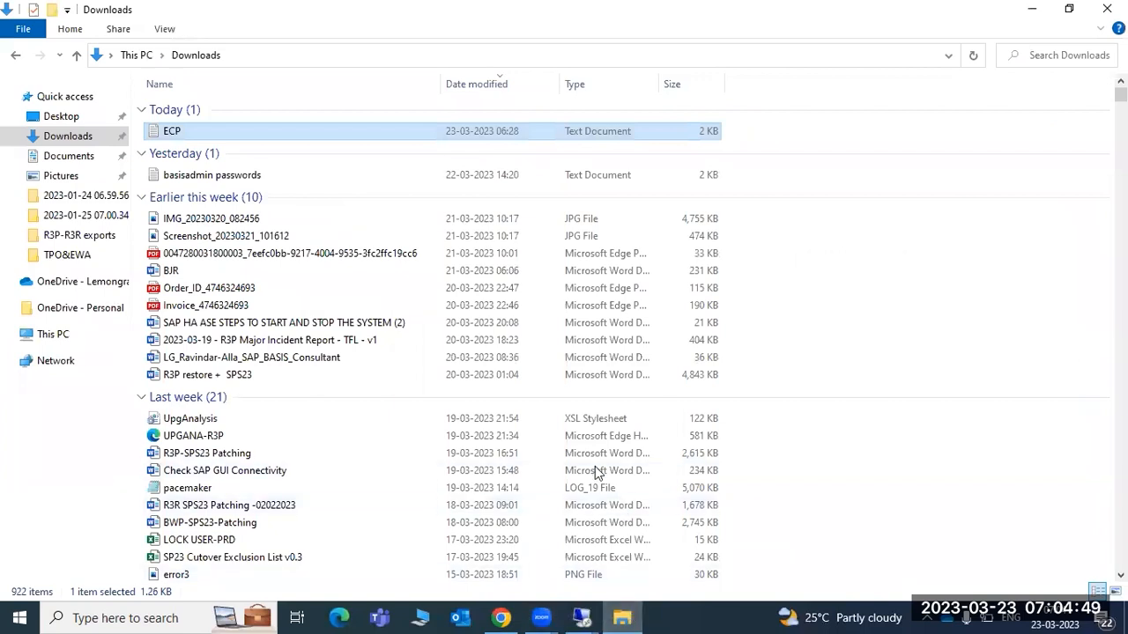